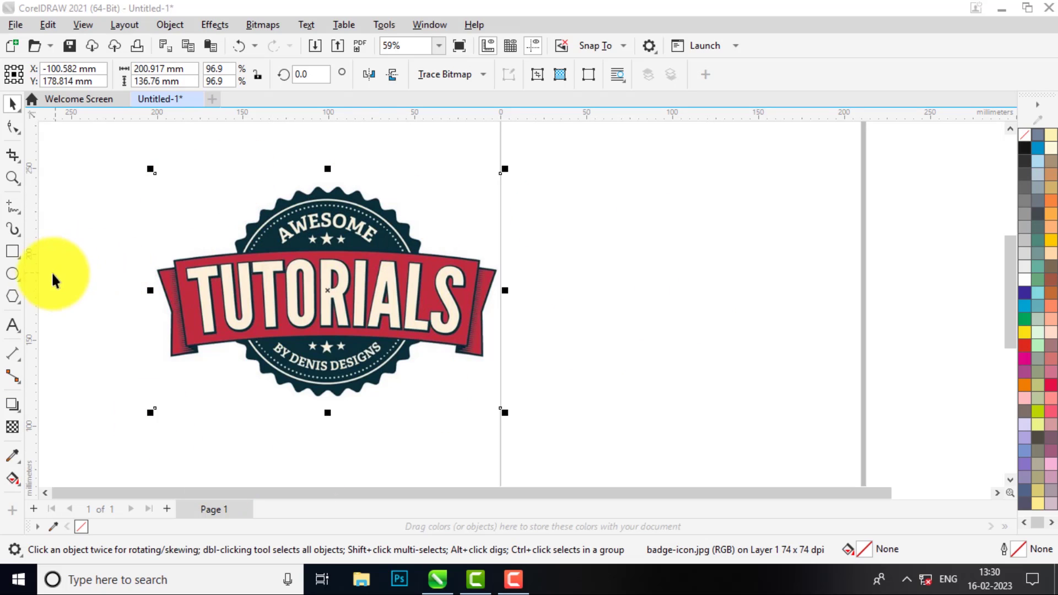
Draw a five-sided polygon about 86 mm wide and 82 mm high and position it on the page beside the reference badge
left_click(13, 296)
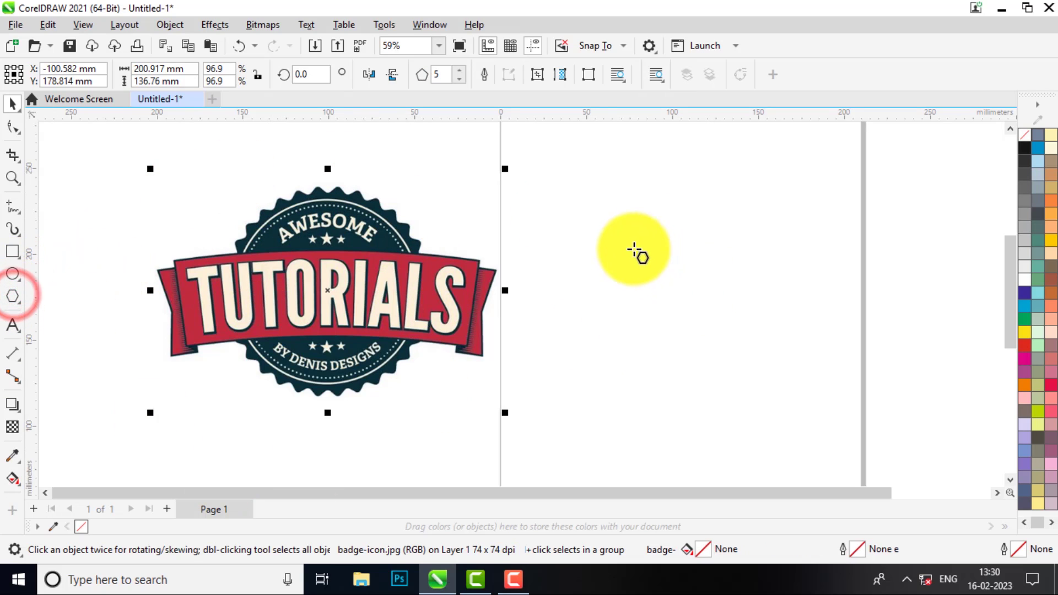
left_click_drag(613, 226, 673, 278)
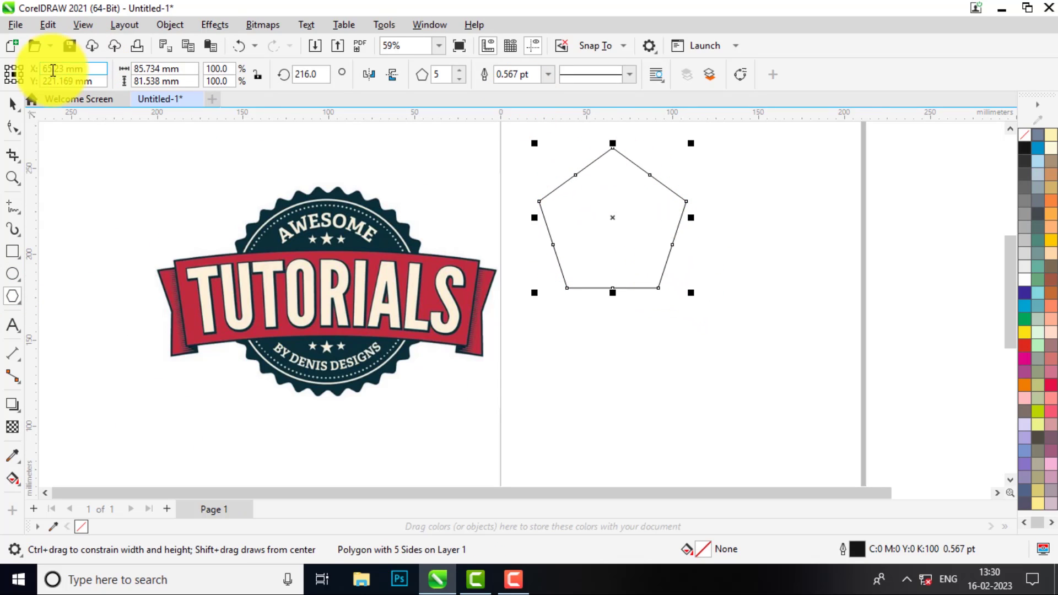
left_click(12, 103)
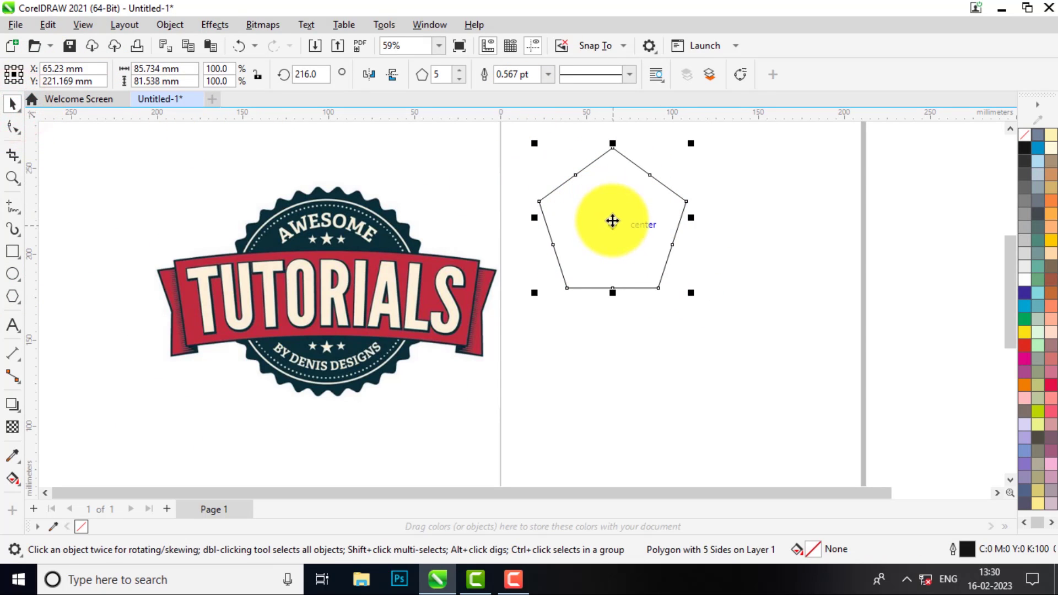
left_click_drag(611, 218, 679, 293)
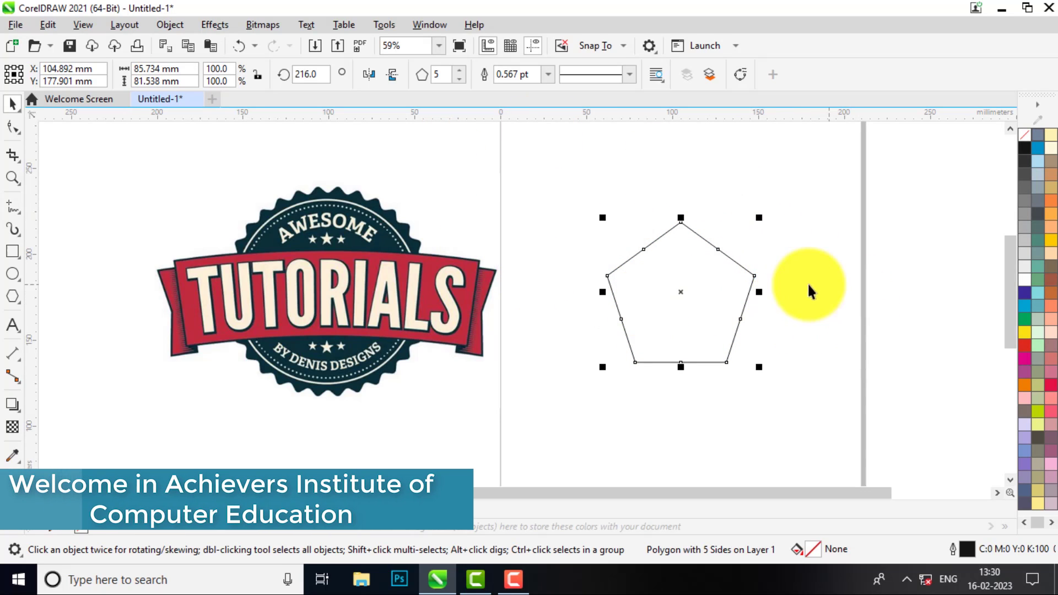
left_click_drag(680, 289, 669, 280)
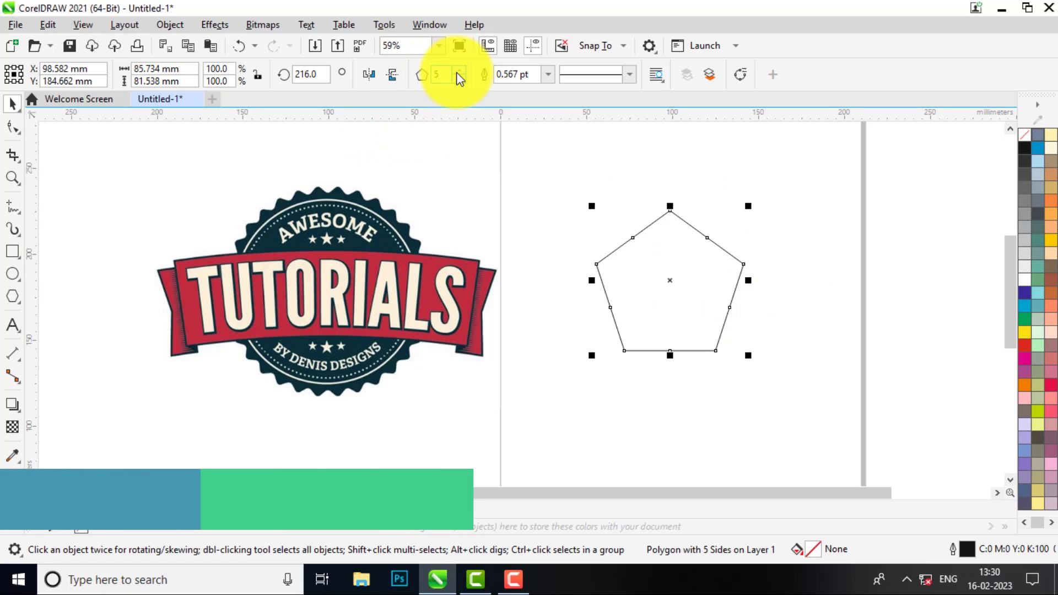
Set the polygon's number of sides to 25
double_click(437, 74)
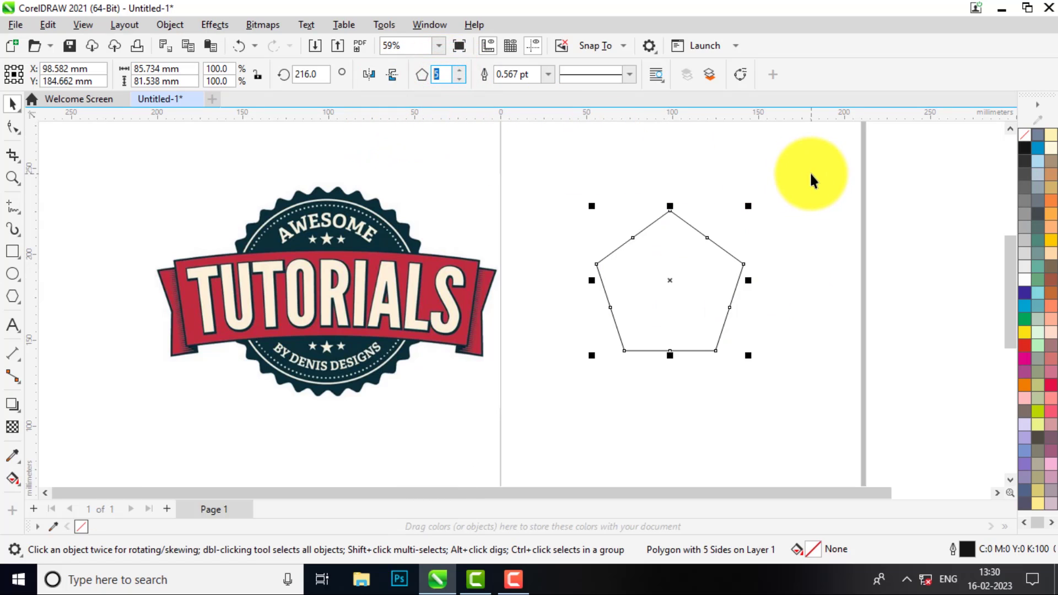
type("25")
key("Return")
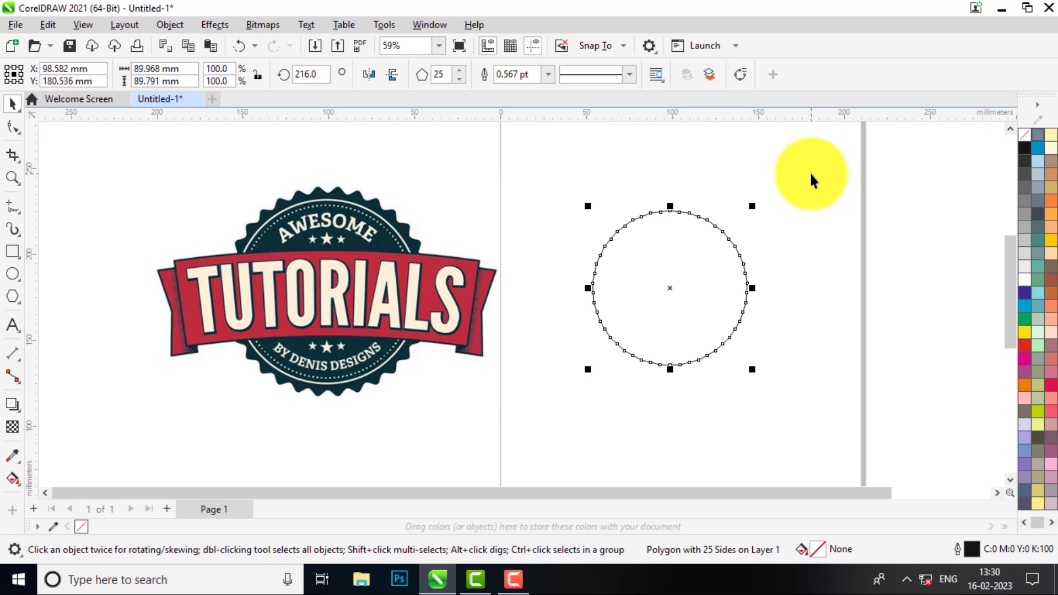
Reshape the 25-sided polygon into a zigzag-edged seal by moving an upper edge node slightly inward
left_click(11, 130)
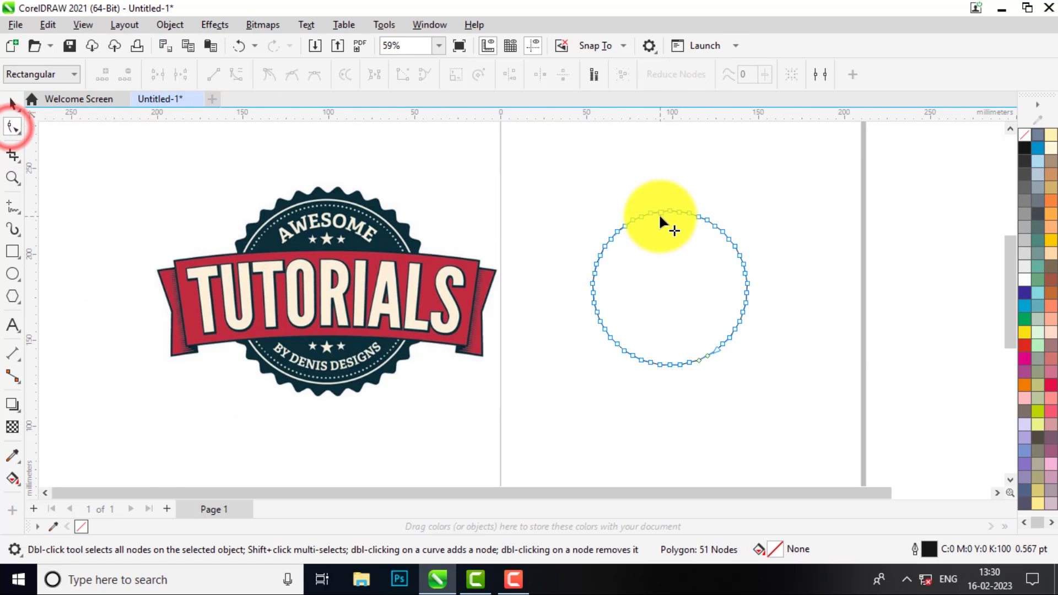
scroll(659, 213, "up", 2)
left_click_drag(659, 209, 664, 228)
scroll(666, 226, "down", 2)
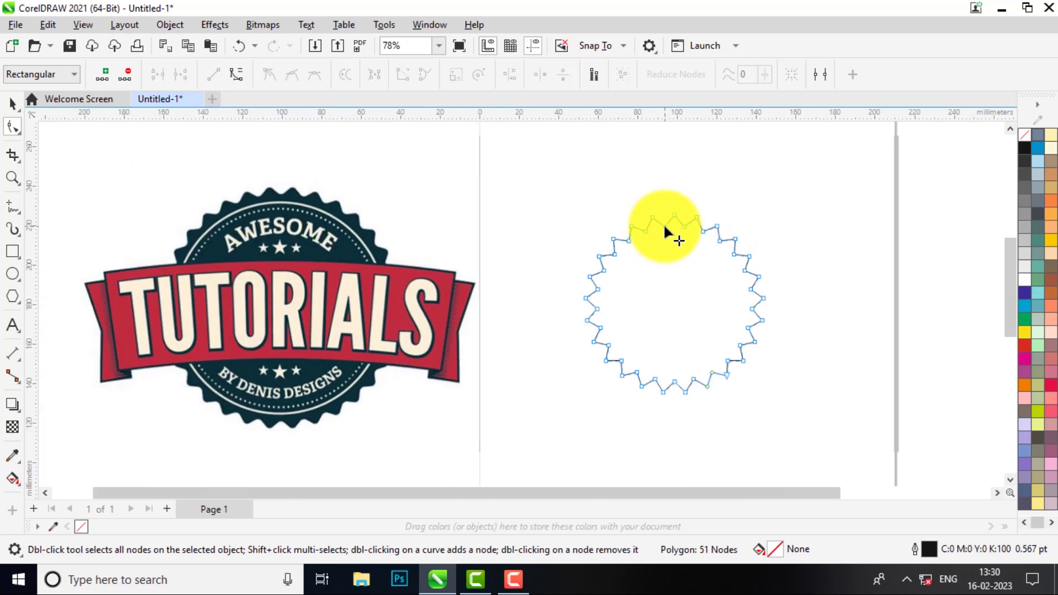
Try to convert the zigzag polygon to curves
scroll(354, 187, "up", 1)
scroll(296, 200, "up", 1)
scroll(829, 240, "up", 4)
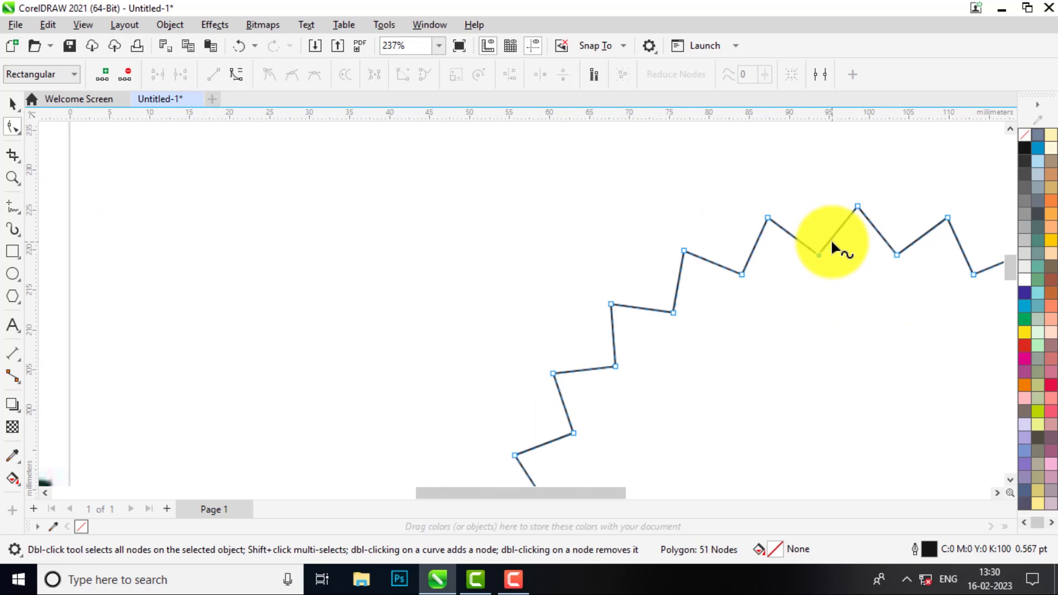
scroll(741, 223, "down", 4)
scroll(820, 221, "up", 3)
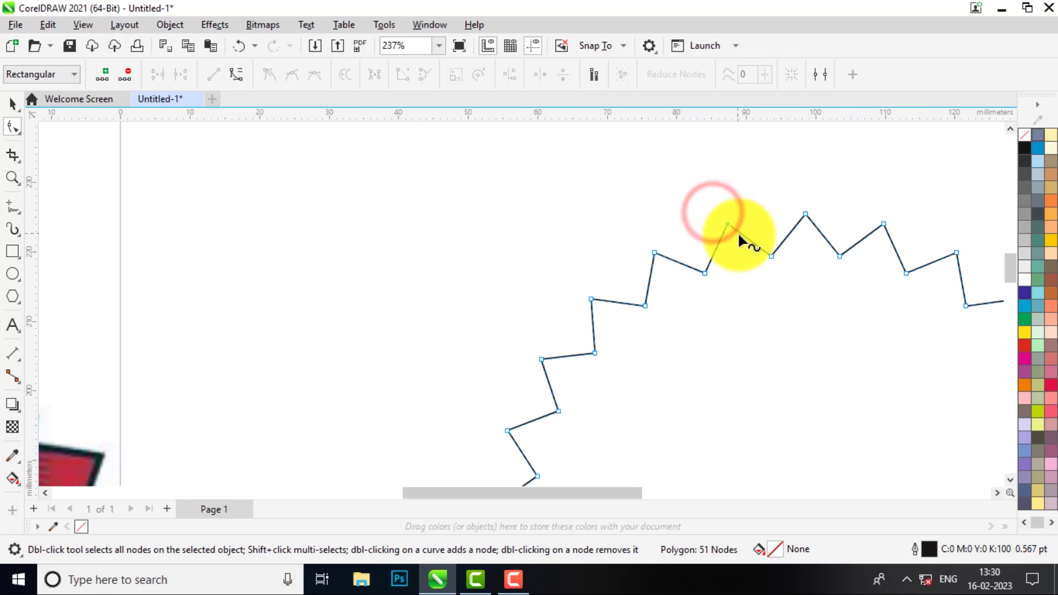
left_click(730, 228)
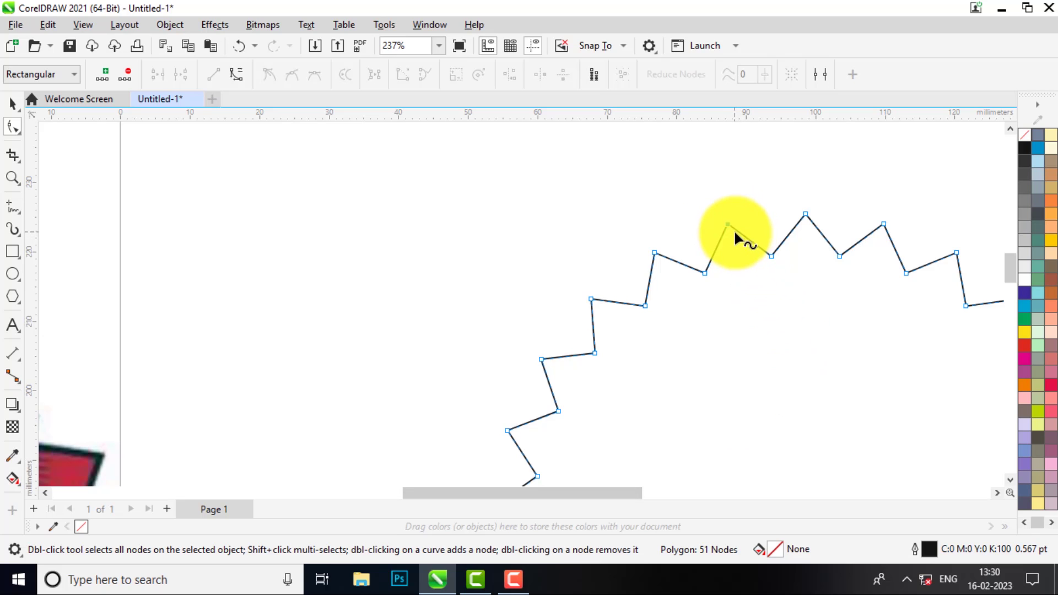
key("ctrl+q")
scroll(730, 228, "down", 5)
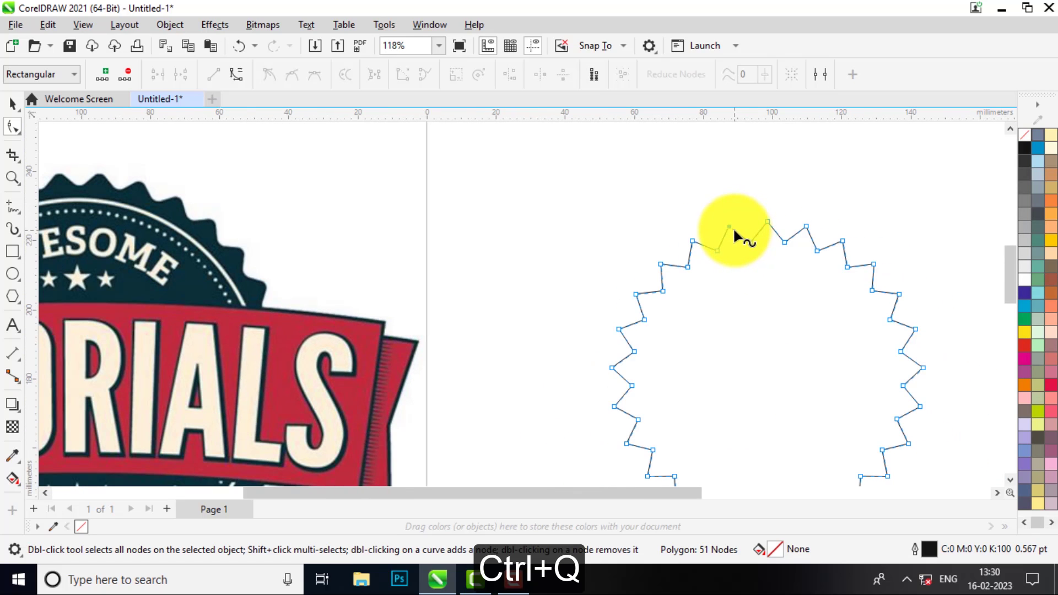
Convert the straight segments at an upper tooth tip and its adjacent valley node into curves
scroll(736, 228, "up", 6)
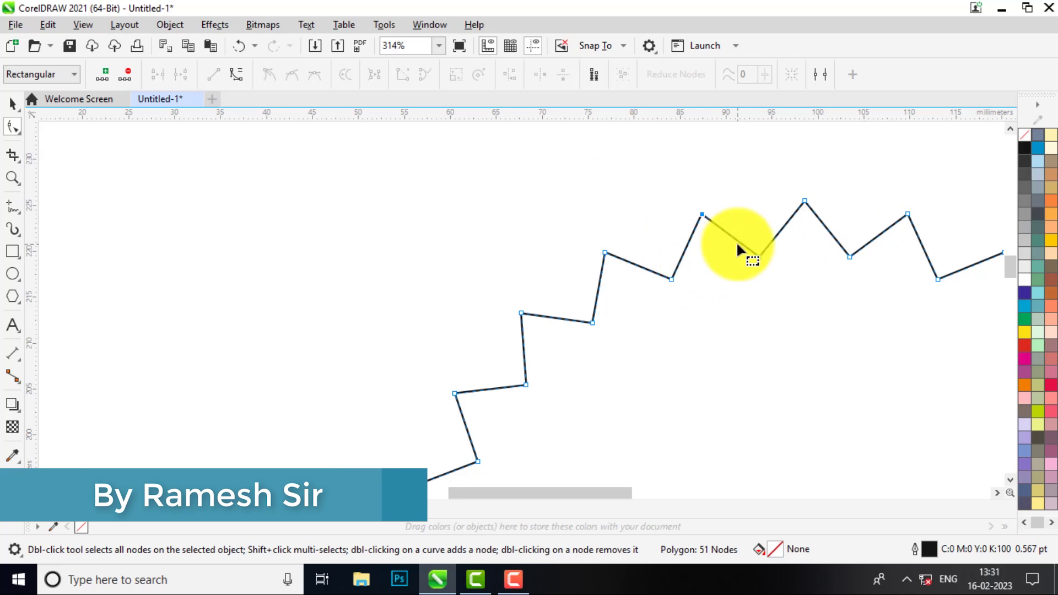
scroll(737, 240, "down", 3)
scroll(729, 235, "up", 5)
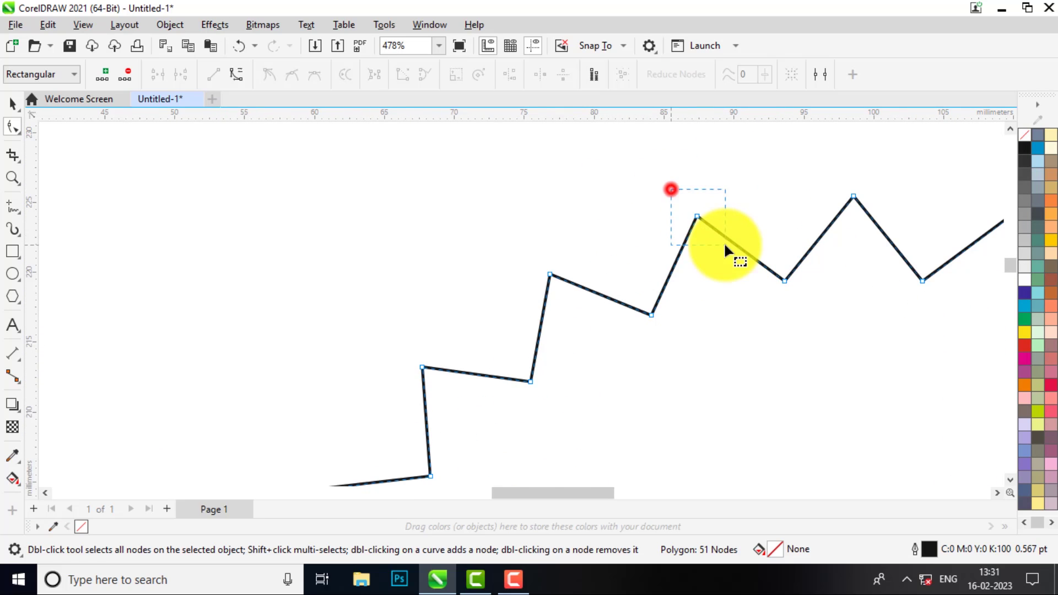
left_click_drag(725, 246, 727, 246)
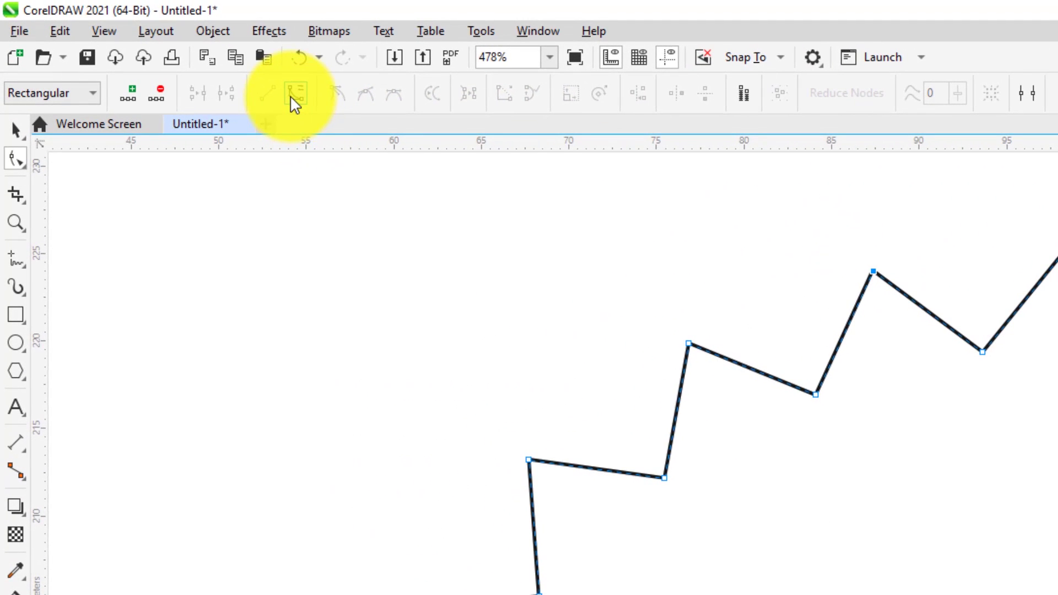
left_click(290, 95)
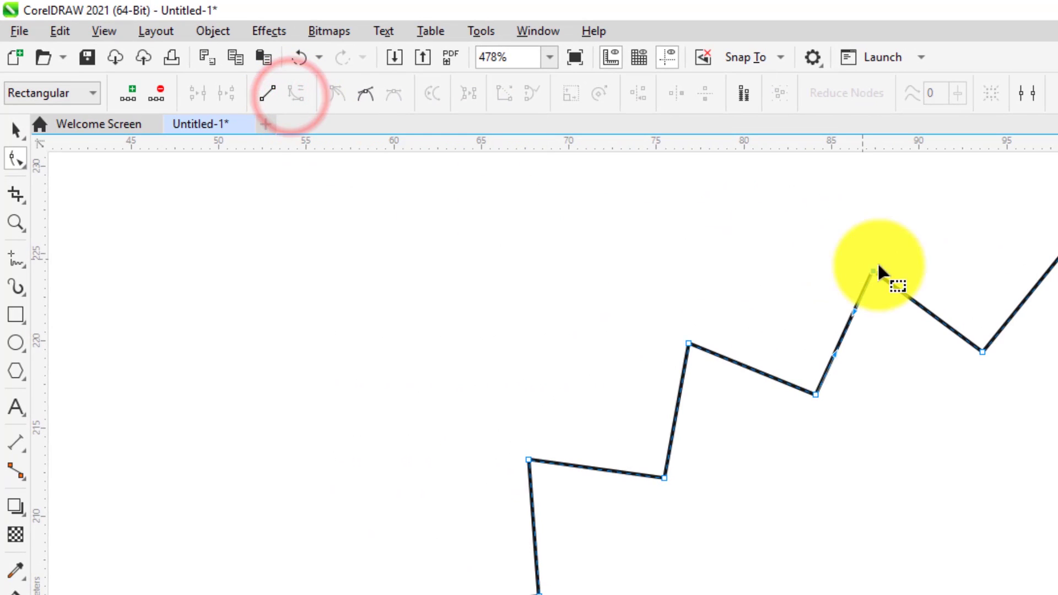
left_click_drag(957, 378, 1004, 338)
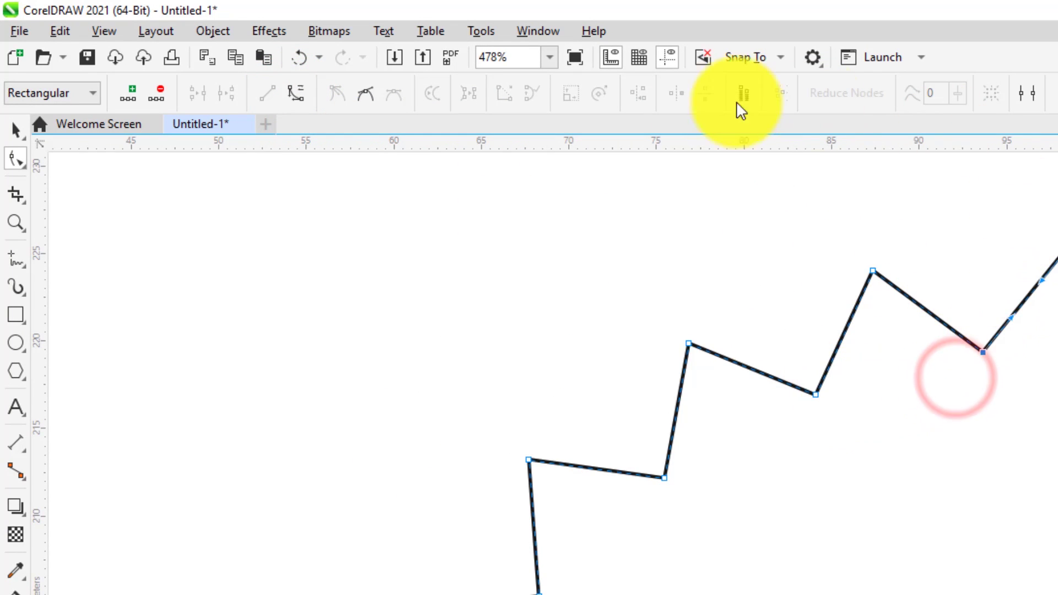
left_click(299, 94)
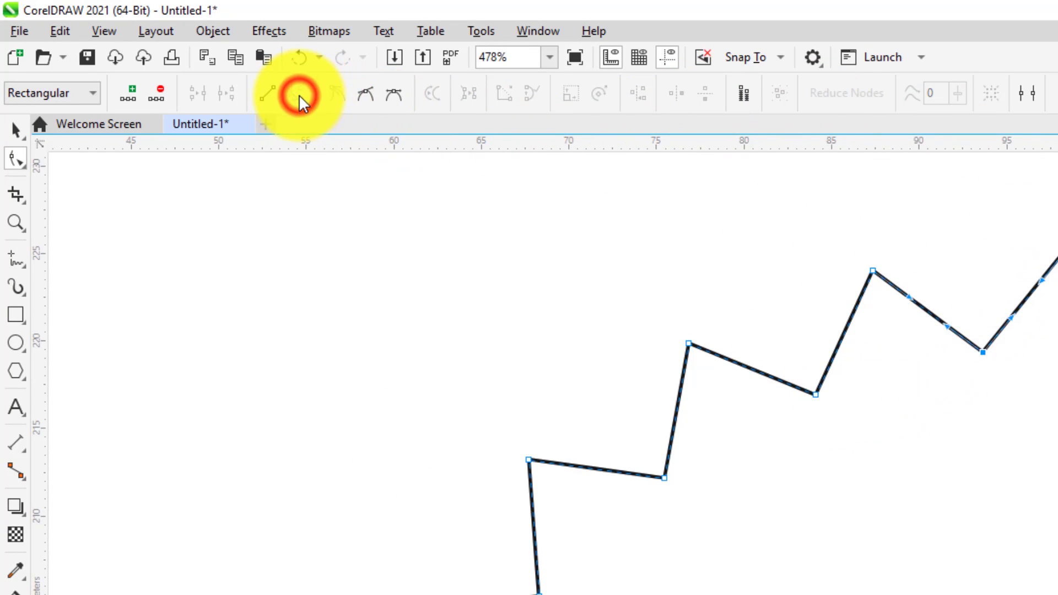
Make the valley node and the neighbouring tooth-tip node smooth to round the seal's wavy edge
left_click(366, 94)
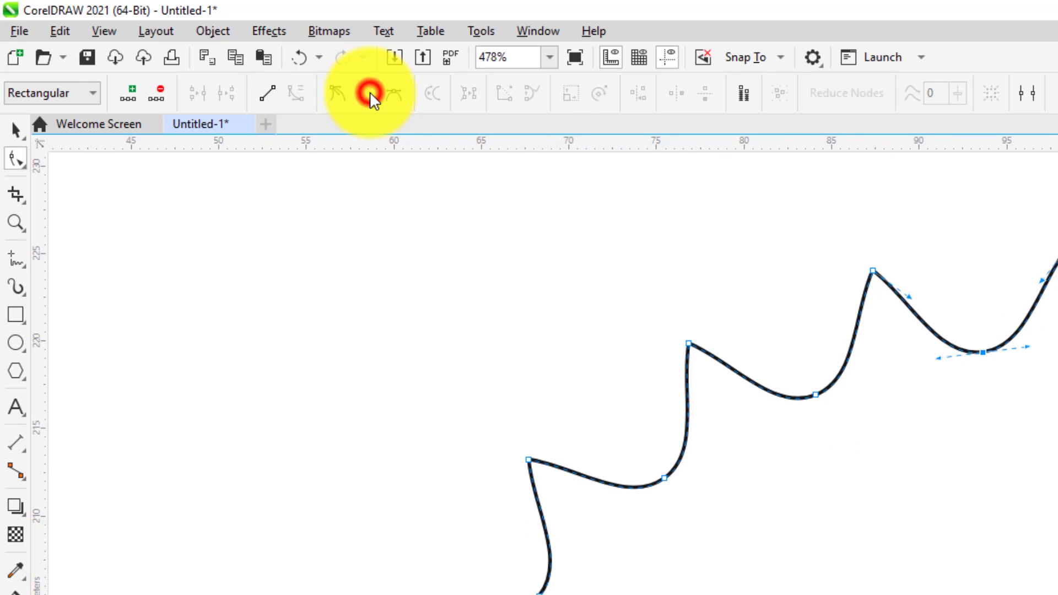
left_click_drag(837, 242, 885, 287)
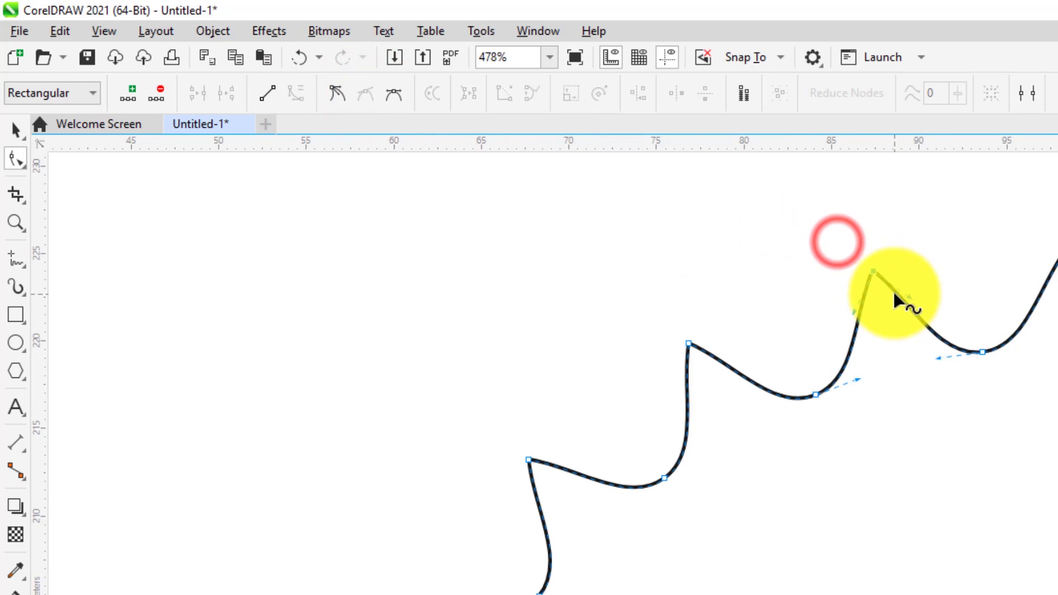
left_click(366, 97)
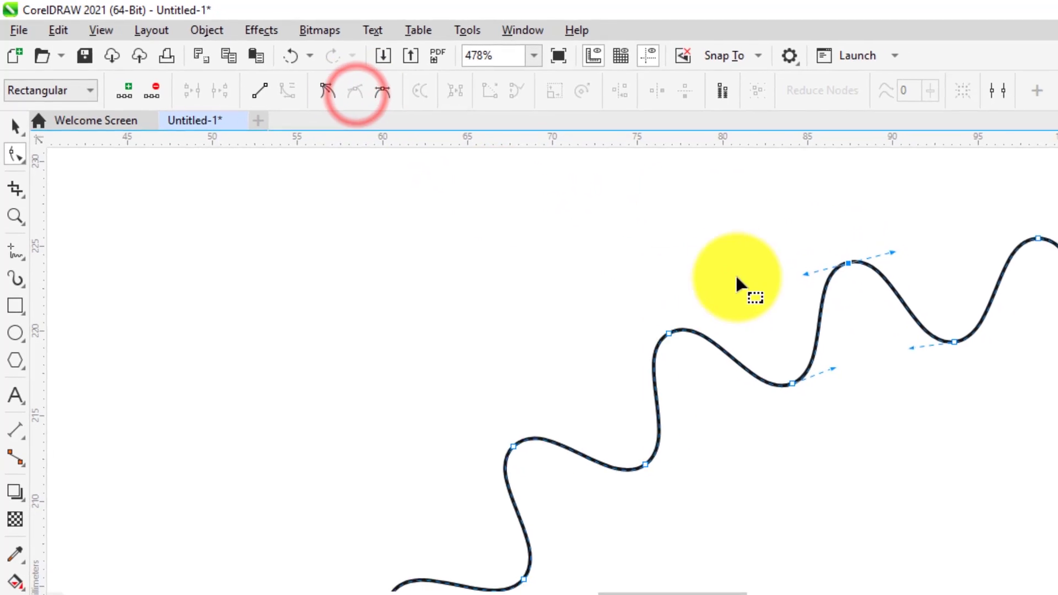
Shorten both curve handles of the upper tooth-tip node to narrow the rounded teeth
scroll(735, 273, "down", 5)
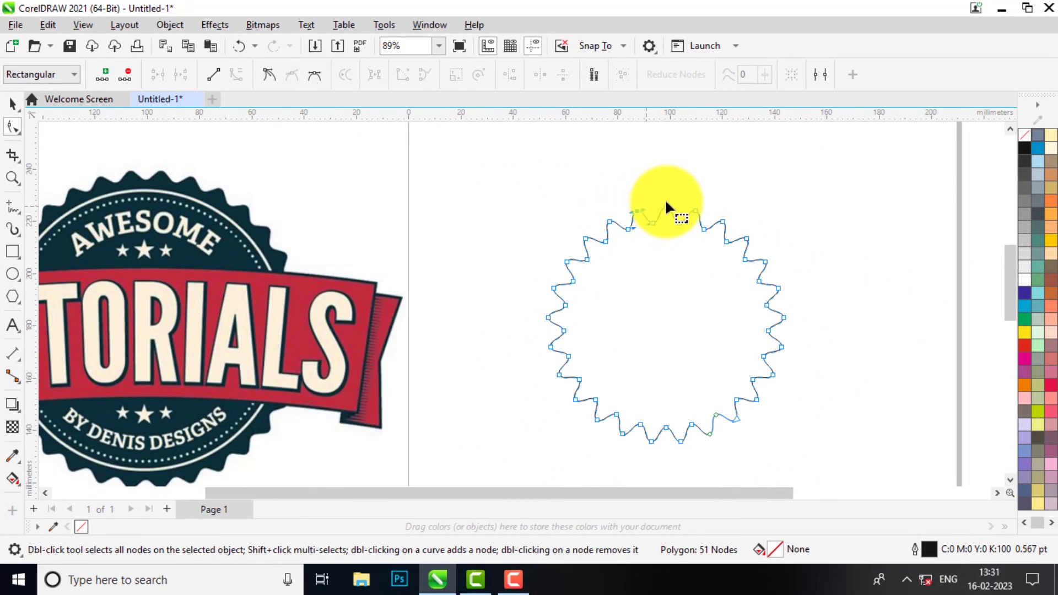
left_click_drag(639, 211, 627, 207)
scroll(628, 205, "up", 7)
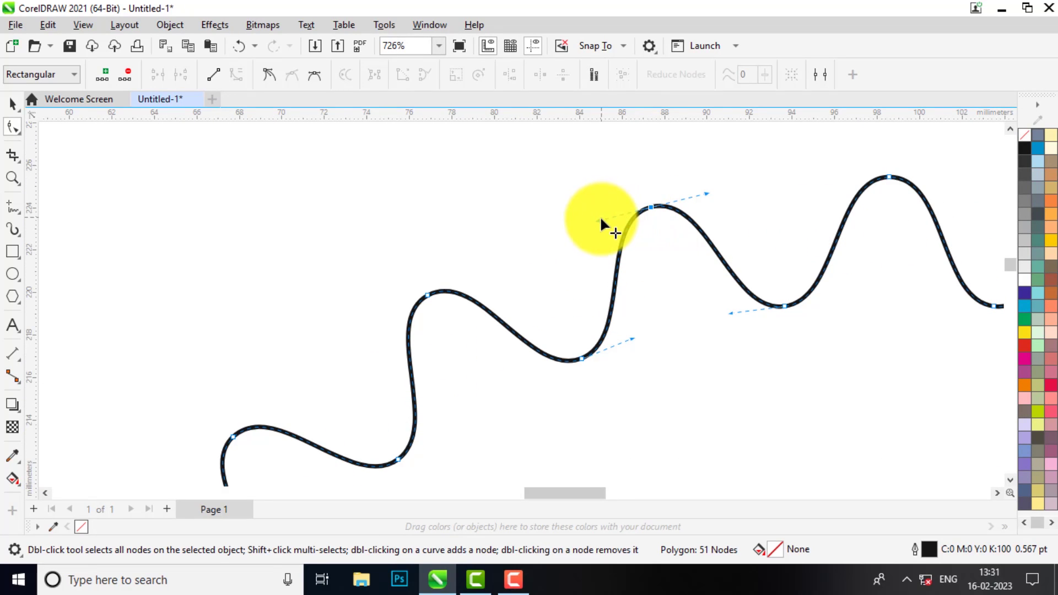
left_click(600, 221)
left_click_drag(604, 222, 610, 216)
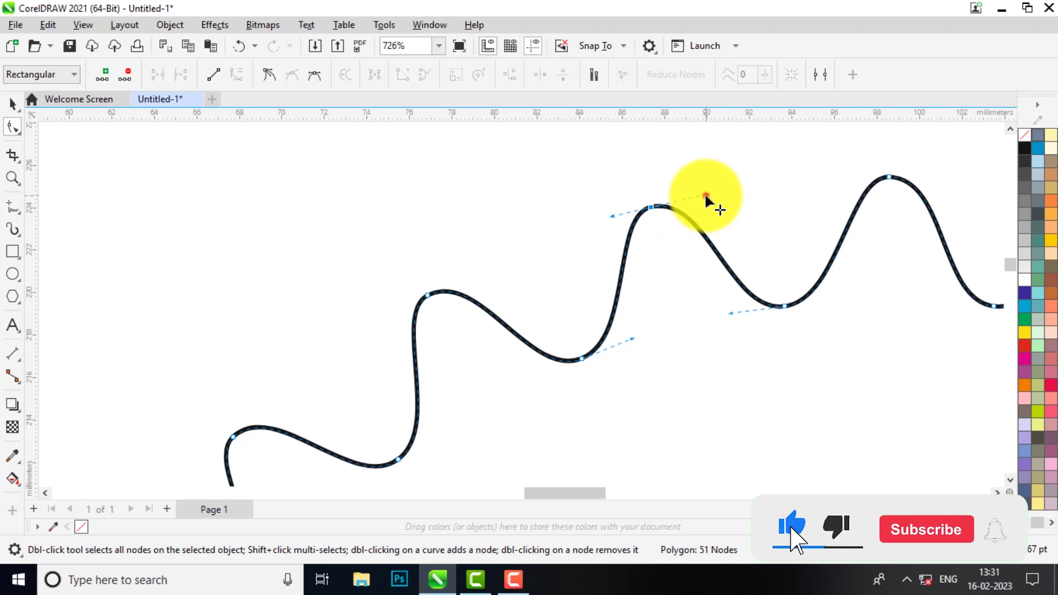
left_click_drag(706, 197, 692, 202)
scroll(690, 199, "down", 6)
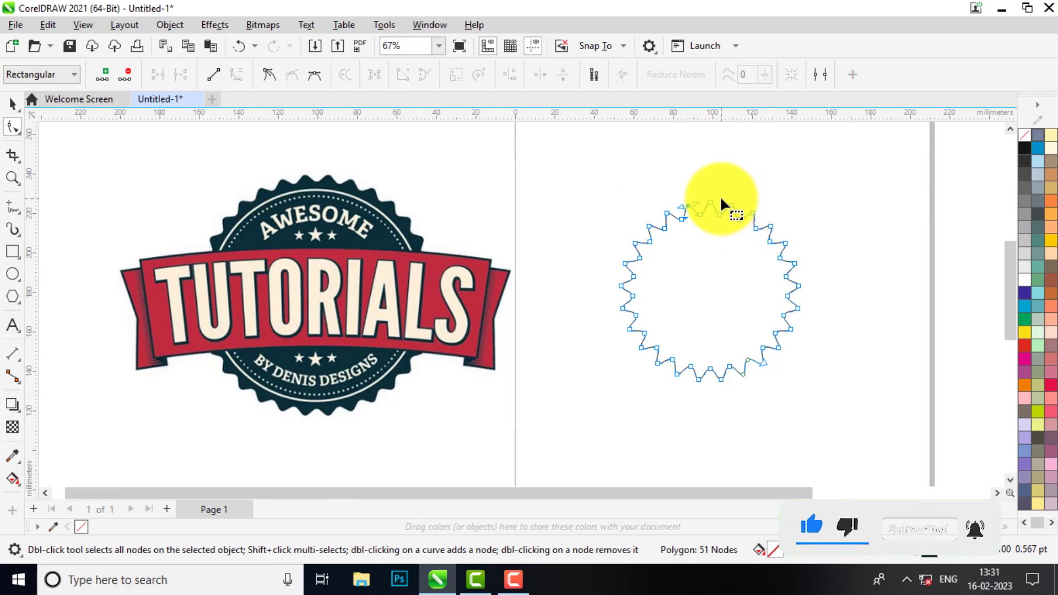
Move the valley node beside that tooth slightly outward to make the waves shallower, and deselect the seal
scroll(720, 196, "up", 1)
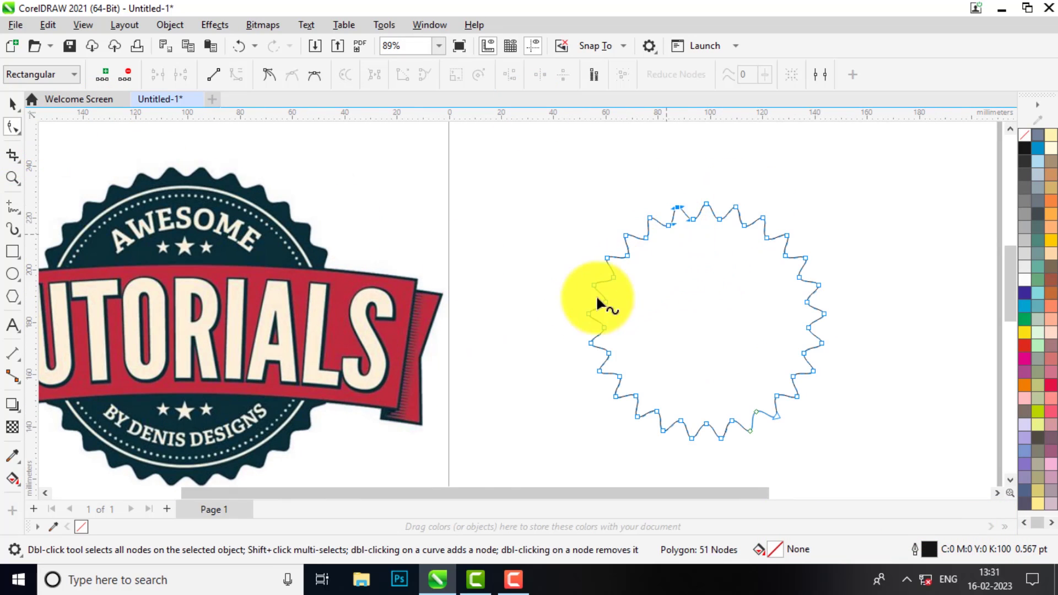
scroll(698, 205, "up", 5)
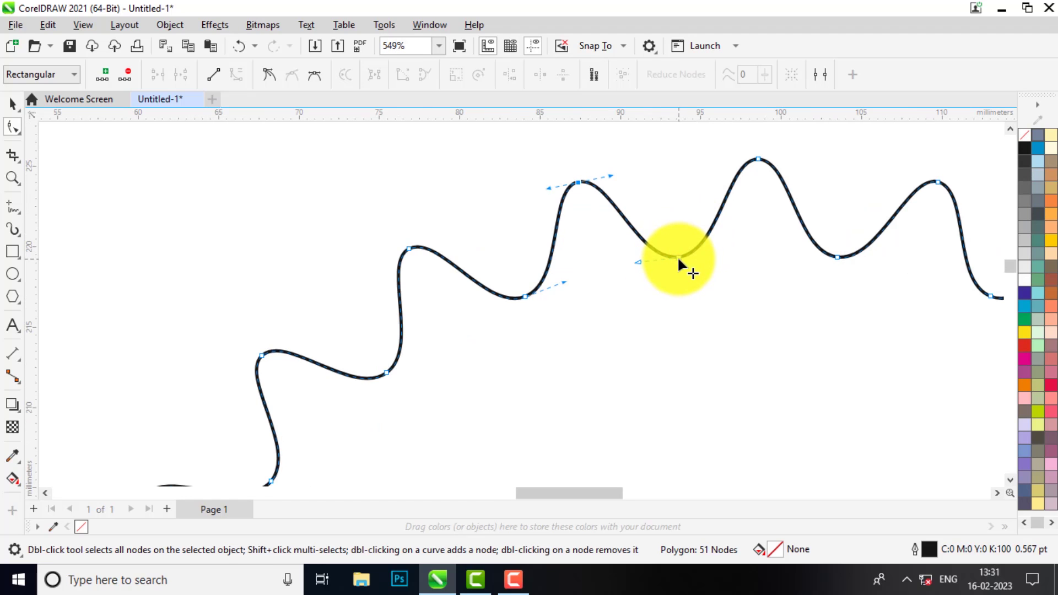
left_click_drag(678, 258, 676, 243)
scroll(676, 243, "down", 3)
scroll(671, 239, "down", 5)
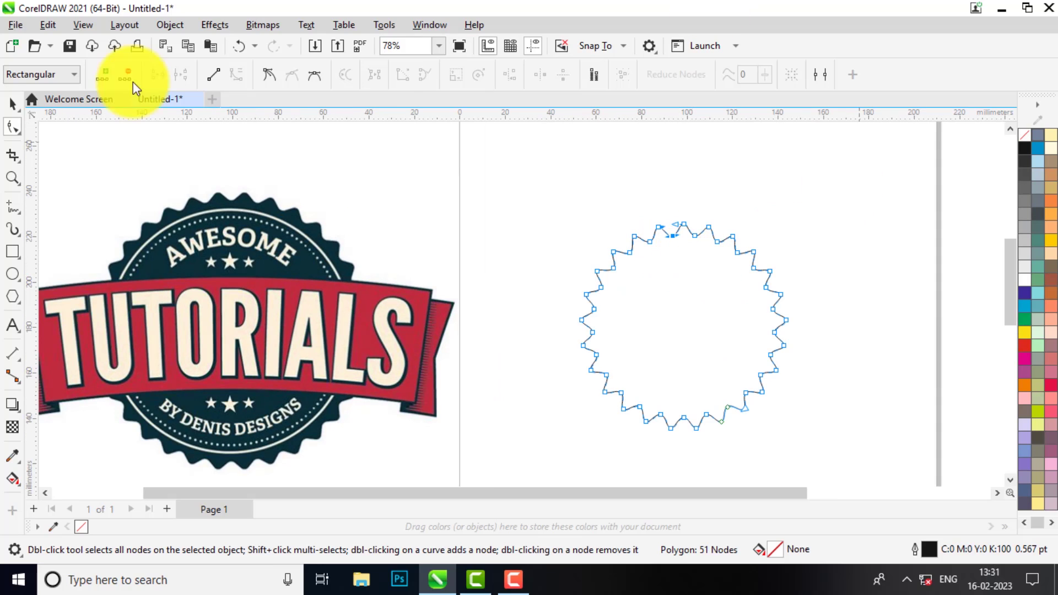
left_click(12, 106)
left_click(522, 179)
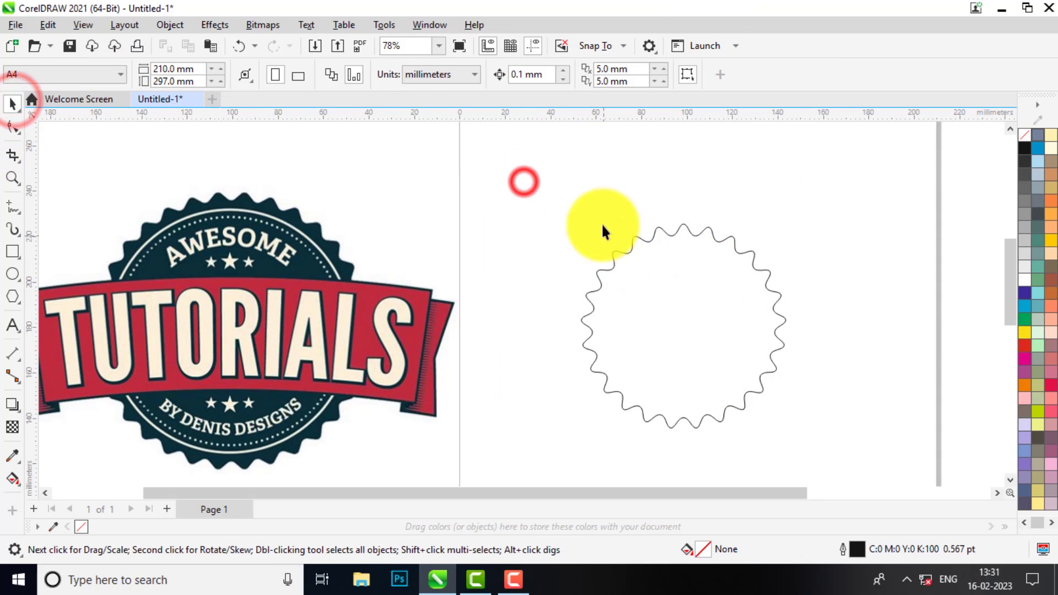
Fill the wavy seal with the dark teal (R:10 G:47 B:55) sampled from the reference badge
left_click(697, 280)
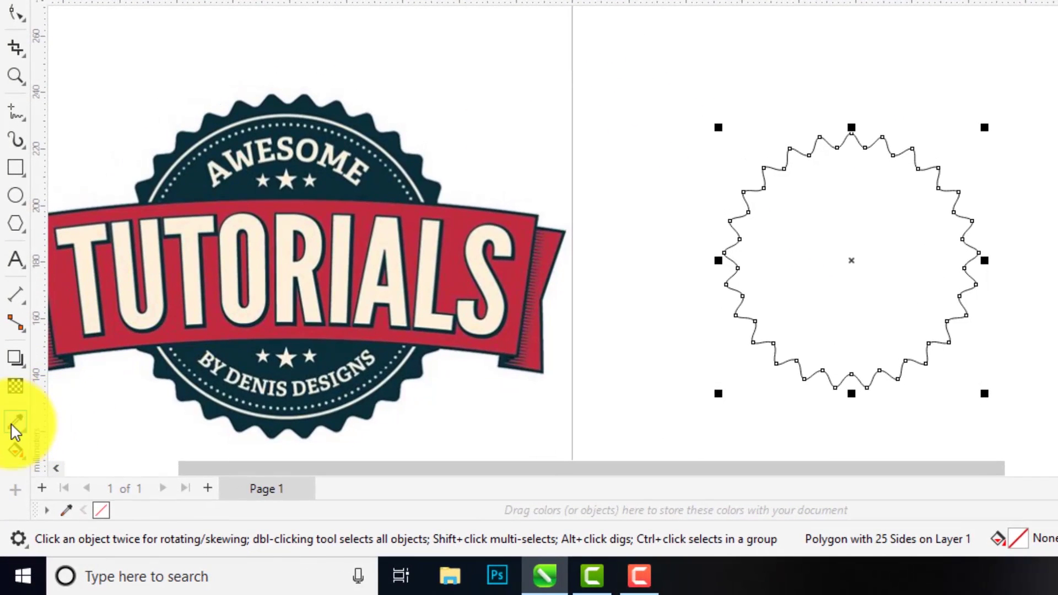
left_click(11, 423)
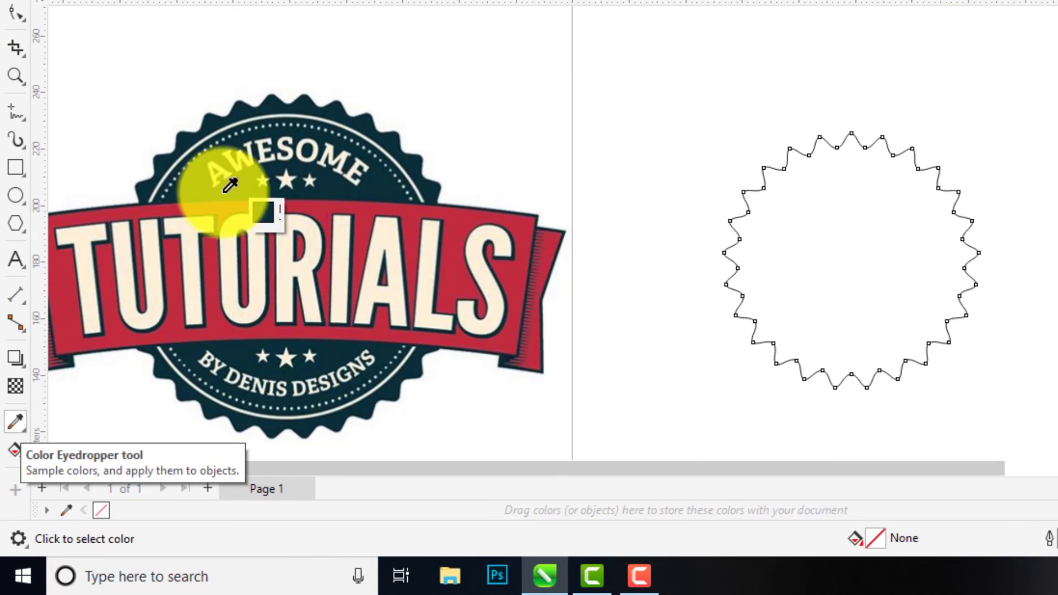
left_click(186, 191)
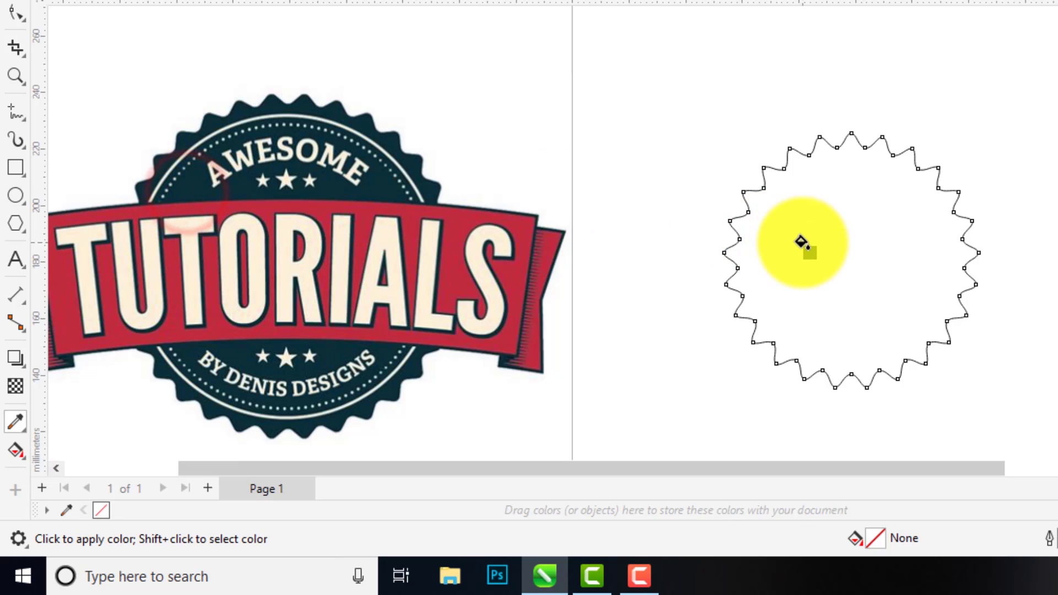
left_click(803, 243)
scroll(838, 150, "up", 5)
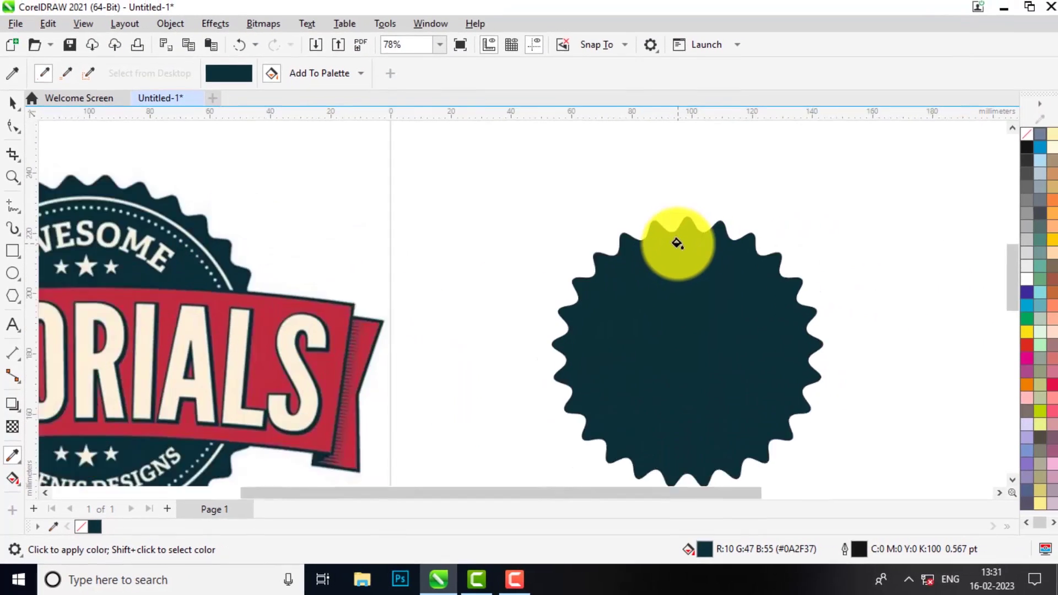
scroll(676, 236, "down", 5)
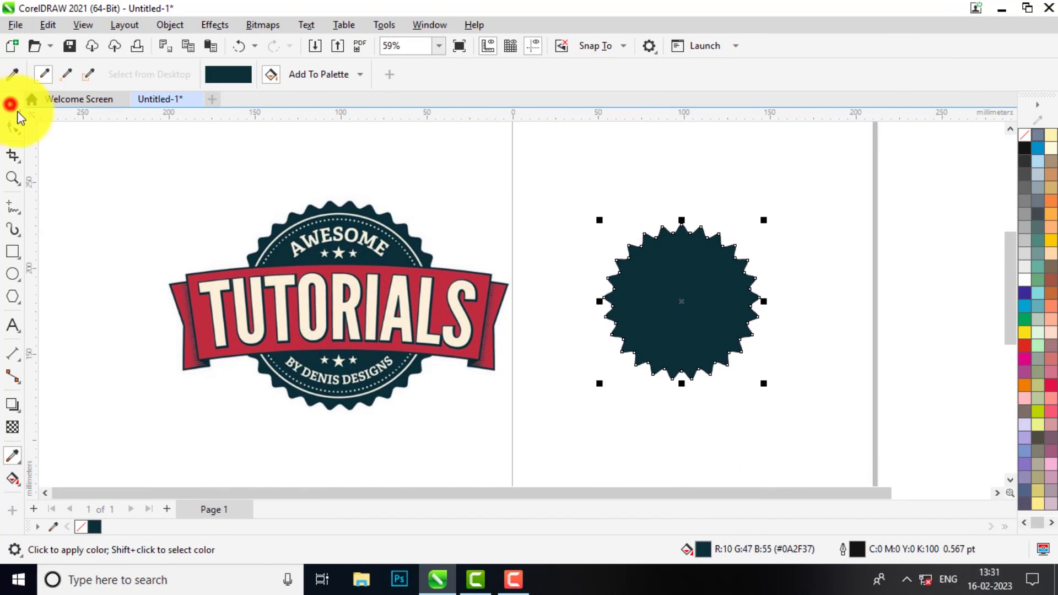
Remove the outline from the dark teal wavy seal and deselect it
left_click(10, 104)
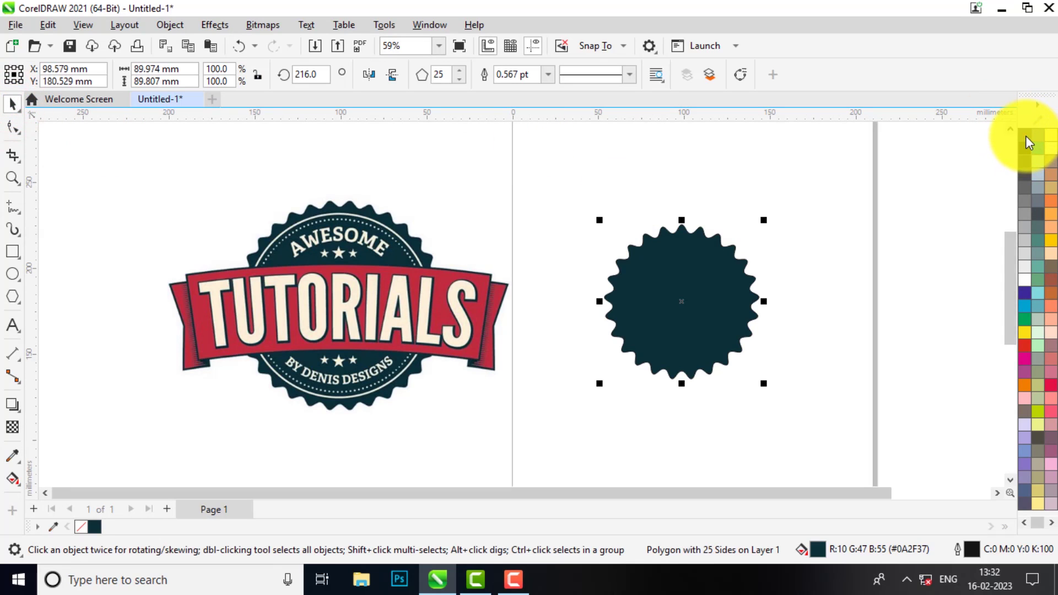
right_click(1027, 136)
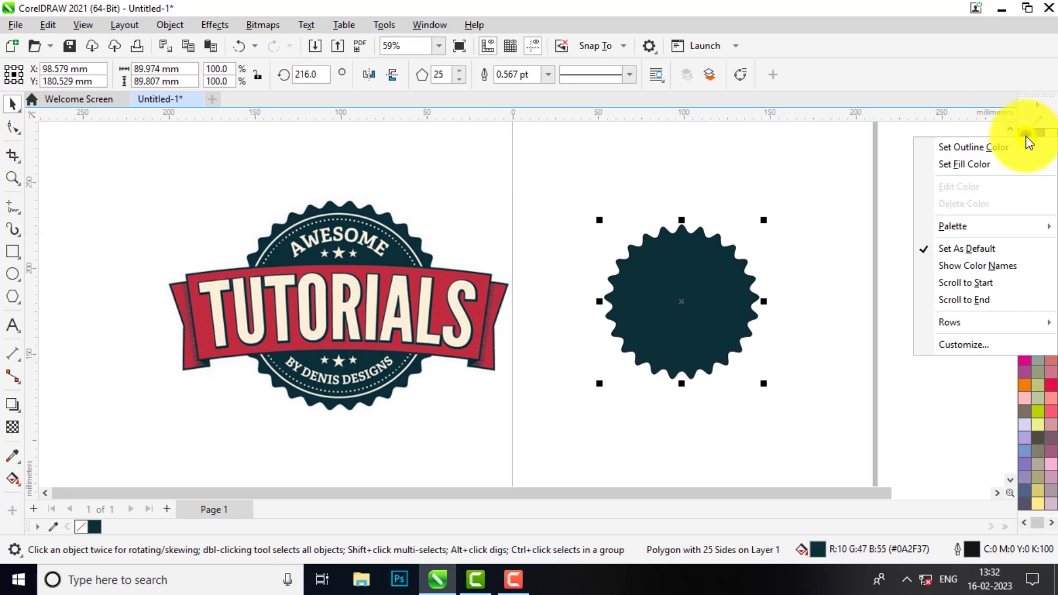
left_click(993, 148)
scroll(700, 296, "up", 1)
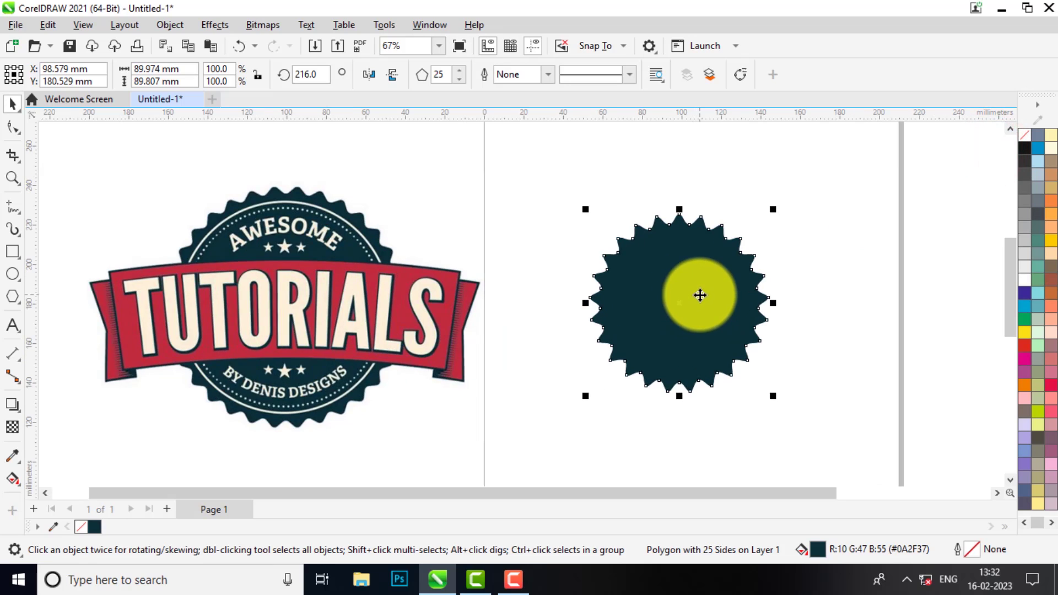
left_click(884, 297)
Reduce the seal polygon to 22 points and deselect it
left_click(730, 326)
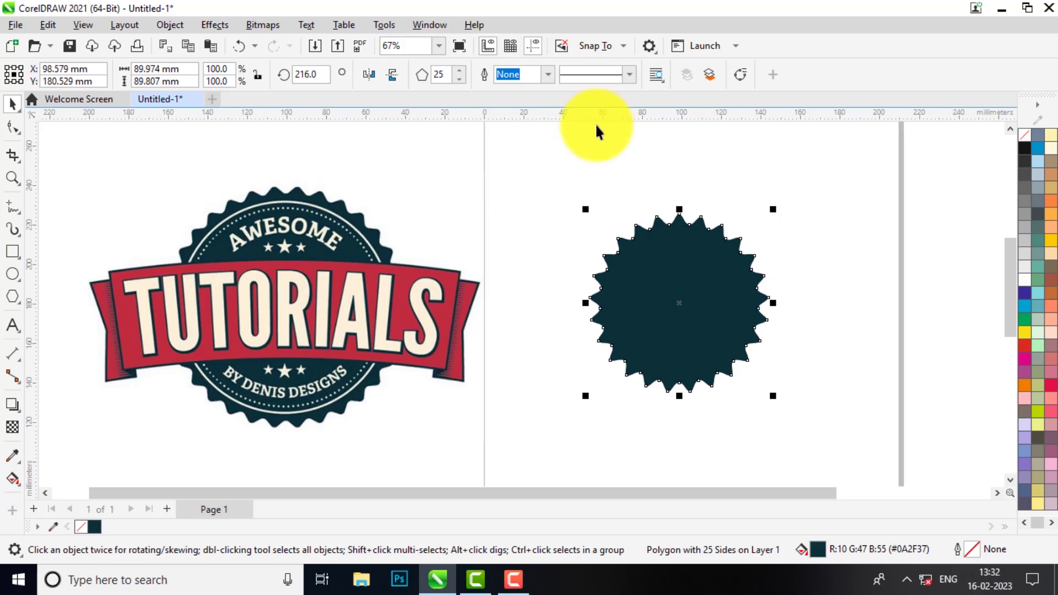
left_click(458, 78)
left_click(458, 78)
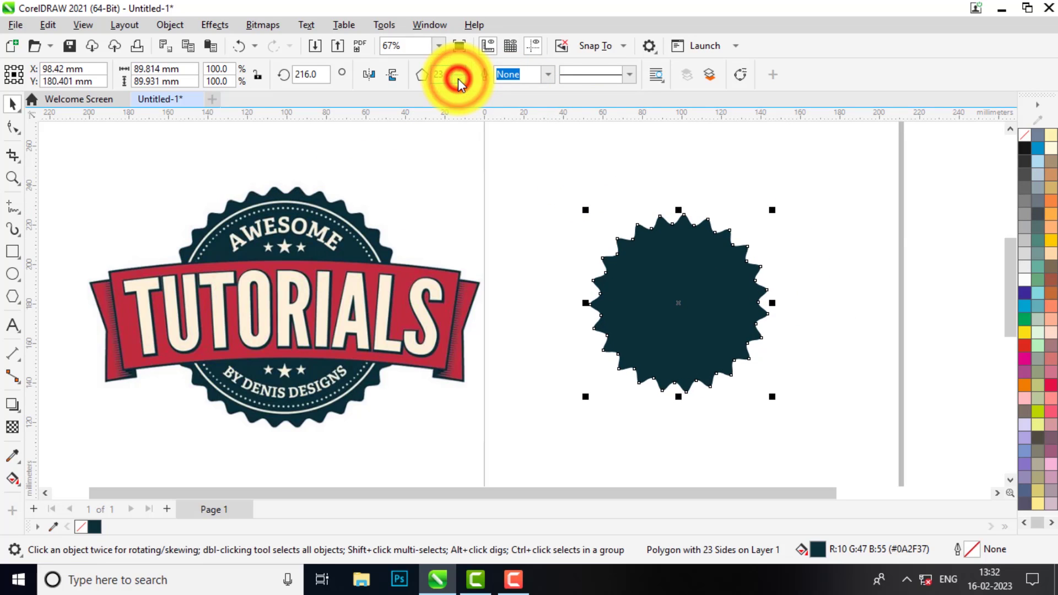
left_click(458, 79)
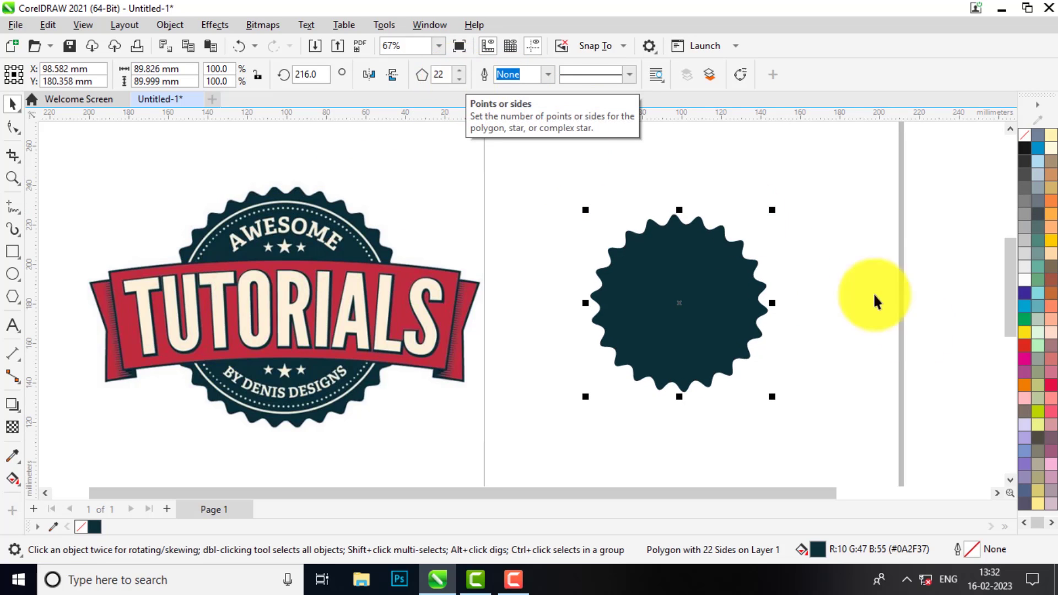
left_click(942, 341)
Enlarge the wavy seal from its centre to about 100 mm across
left_click(733, 324)
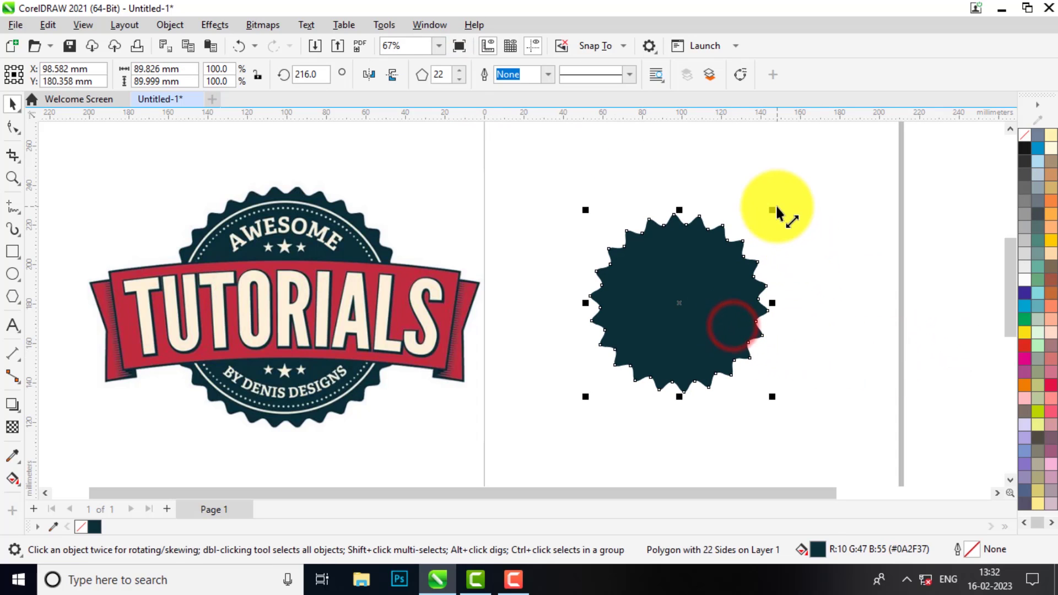
left_click(775, 210)
left_click(723, 269)
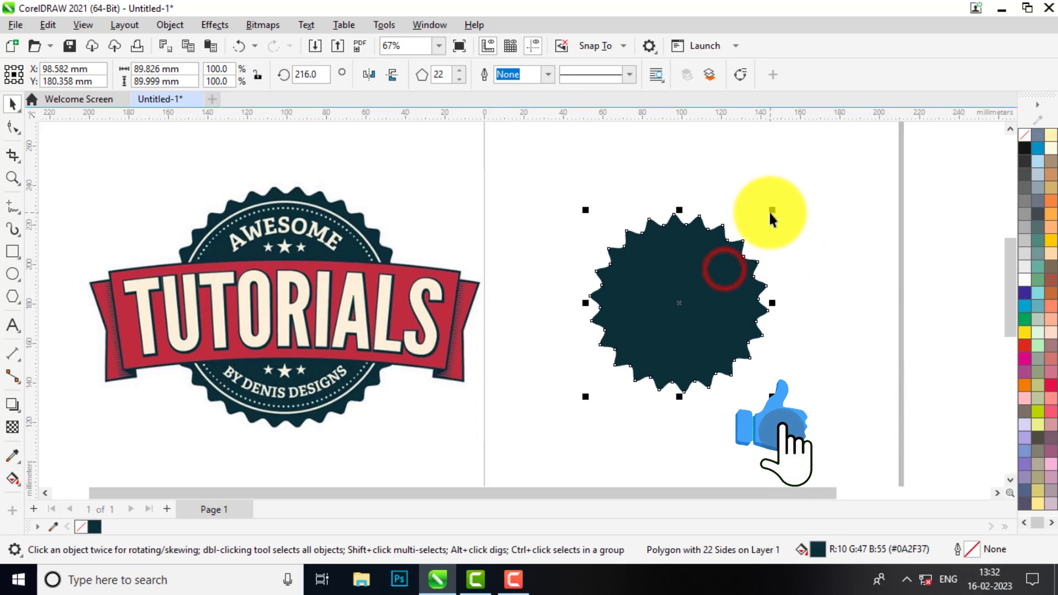
left_click_drag(772, 210, 788, 199)
left_click(856, 310)
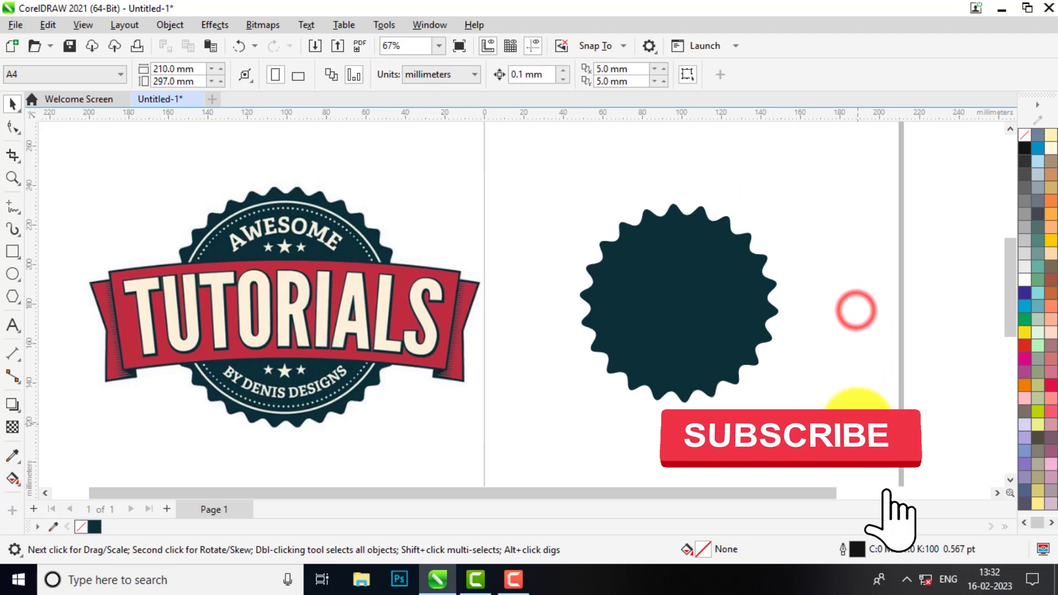
left_click(714, 317)
left_click(891, 348)
left_click(738, 339)
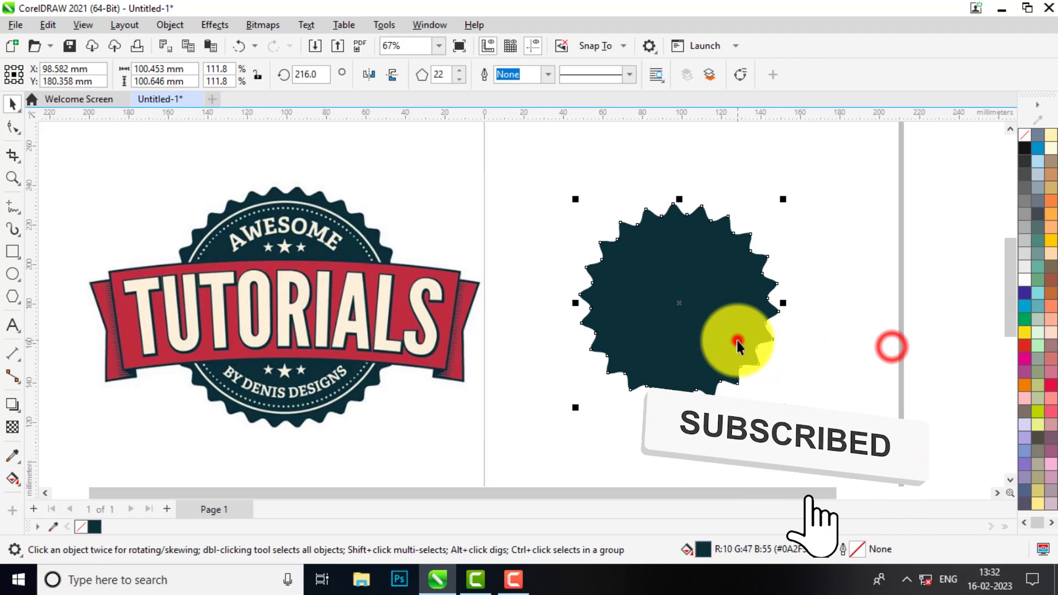
left_click(891, 378)
left_click(750, 331)
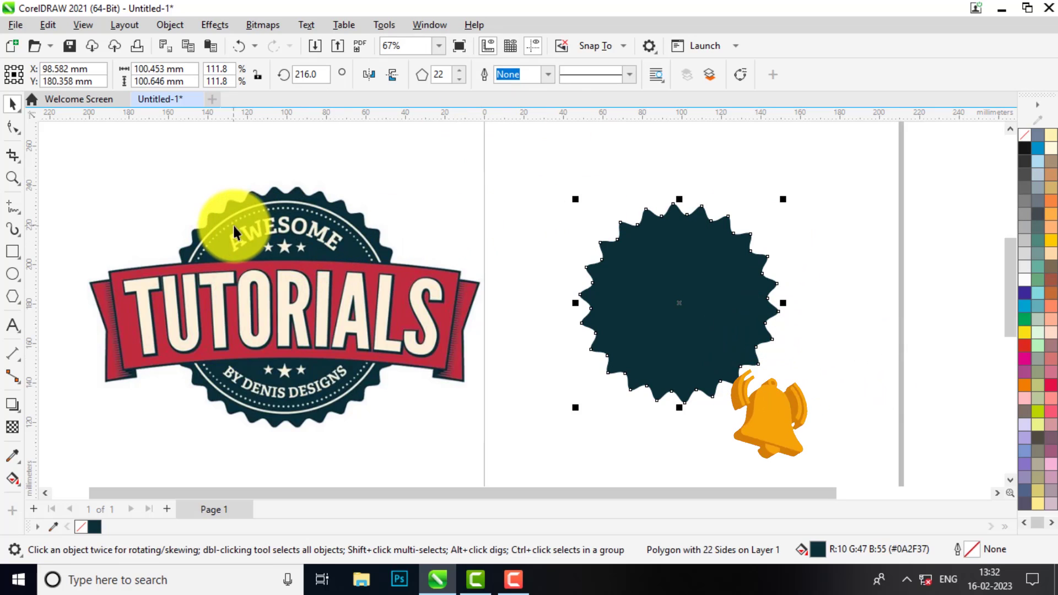
Draw a circle about 68 mm in diameter over the middle of the seal
left_click(14, 273)
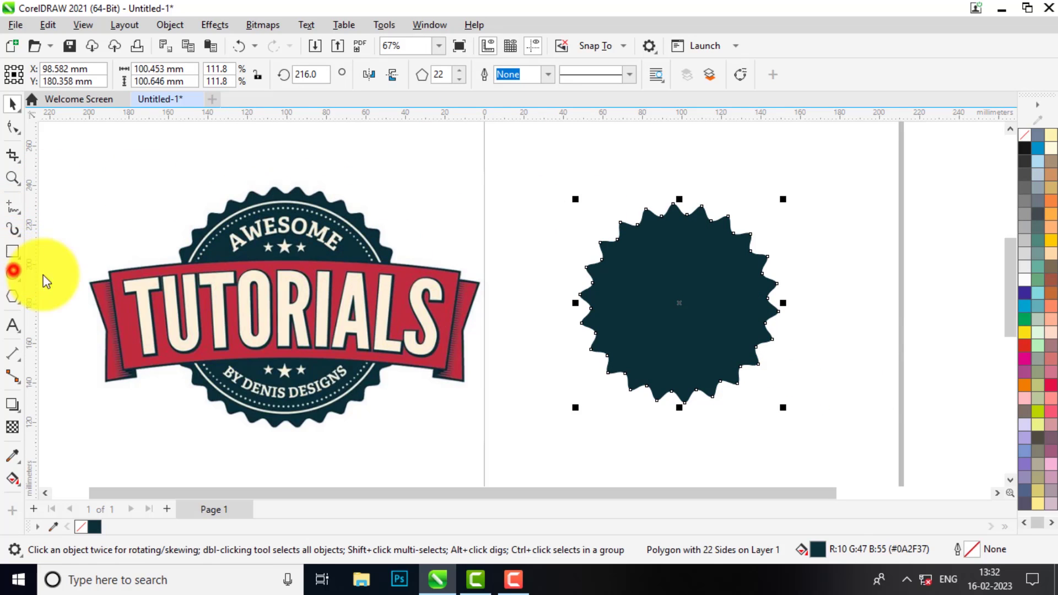
mouse_move(680, 307)
left_mouse_down()
mouse_move(689, 312)
mouse_move(680, 304)
left_mouse_up()
key("ctrl+z")
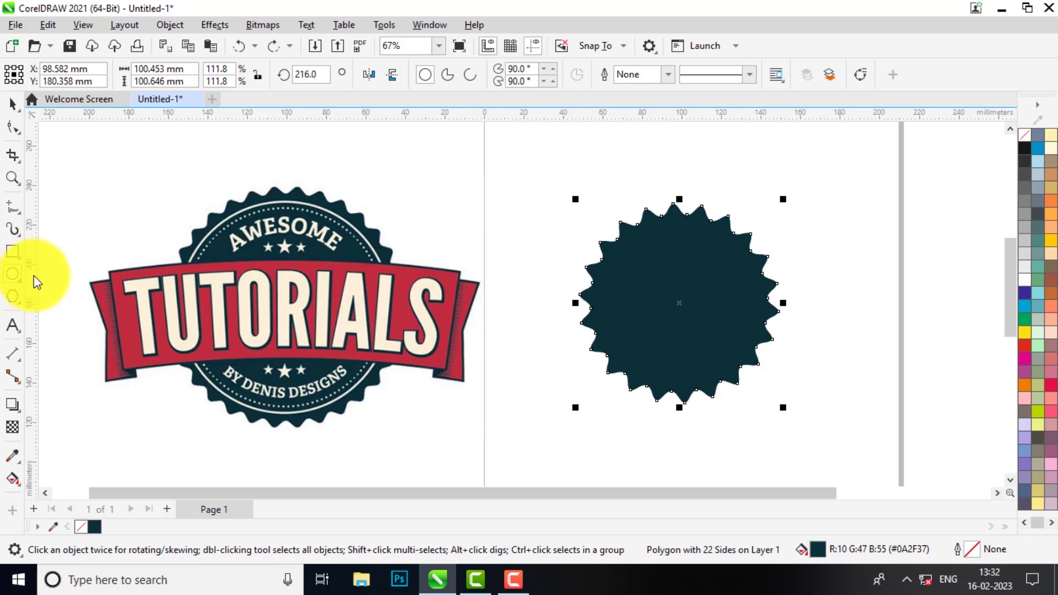
left_click_drag(672, 295, 736, 364)
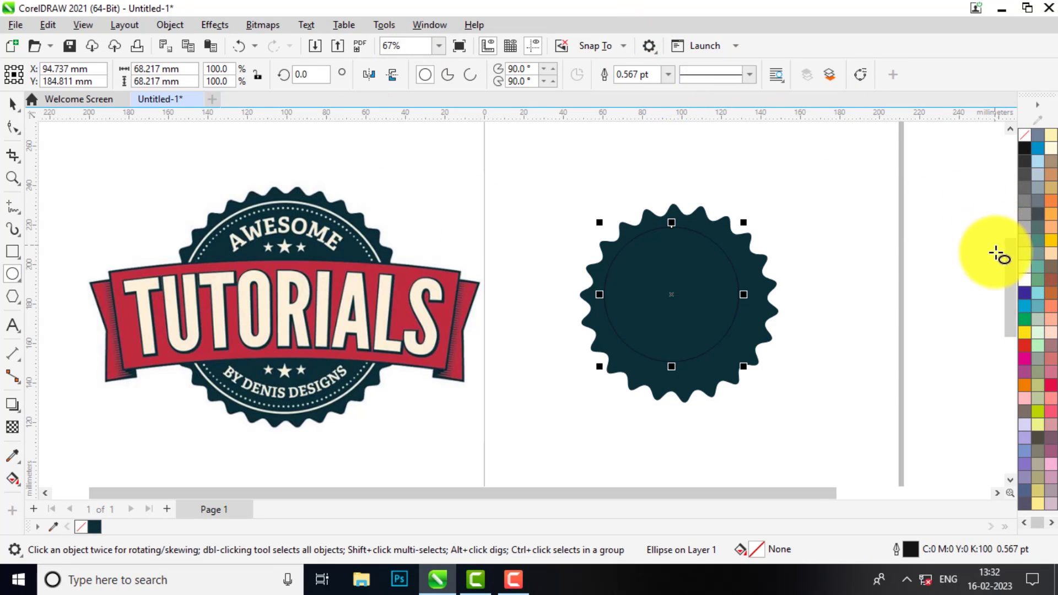
Give the circle on the seal a white outline 2.0 pt wide
right_click(1028, 287)
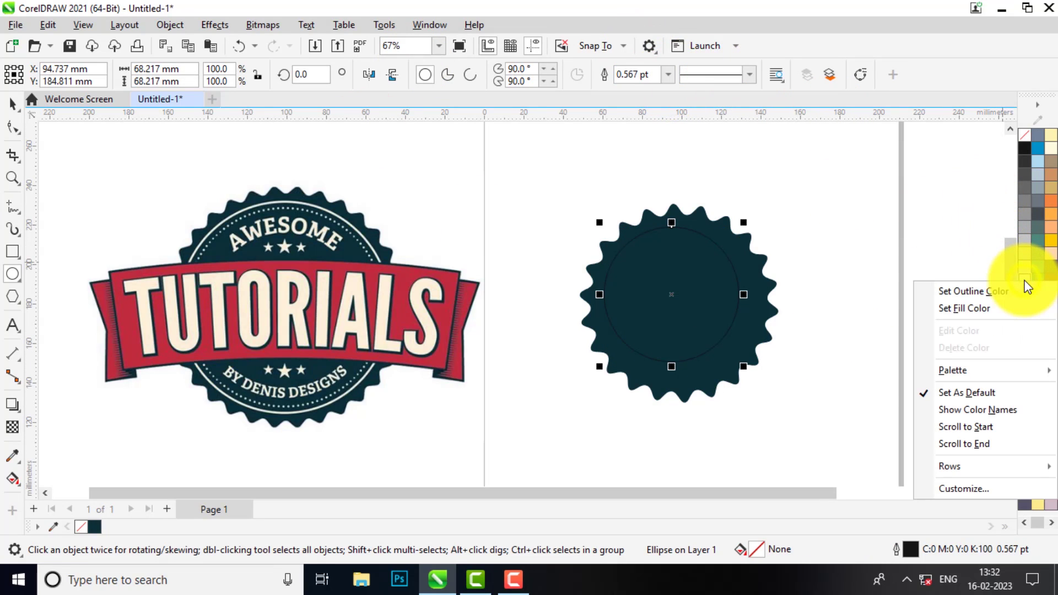
left_click(973, 291)
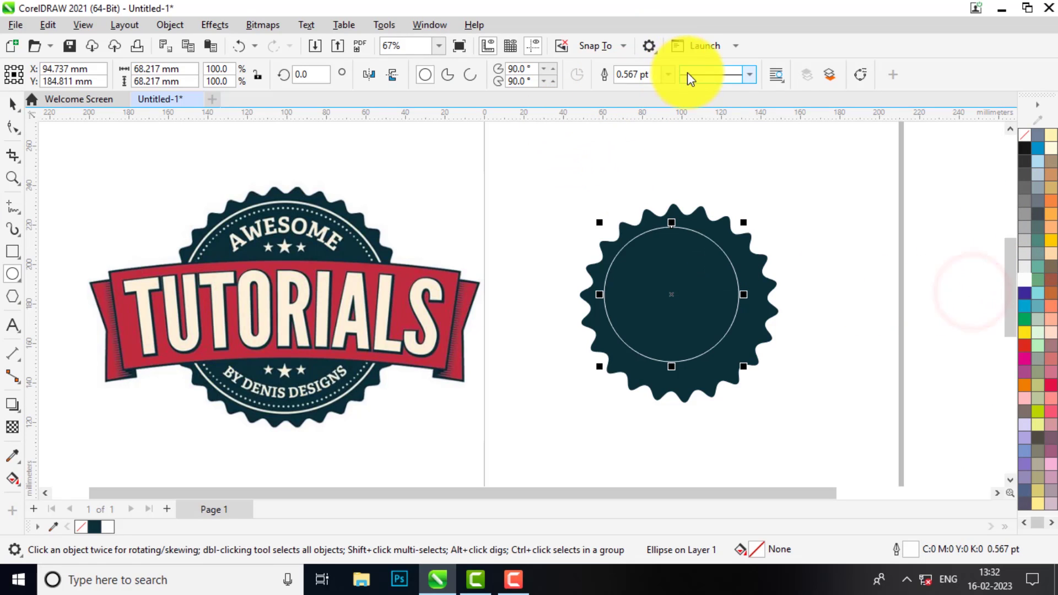
left_click(668, 75)
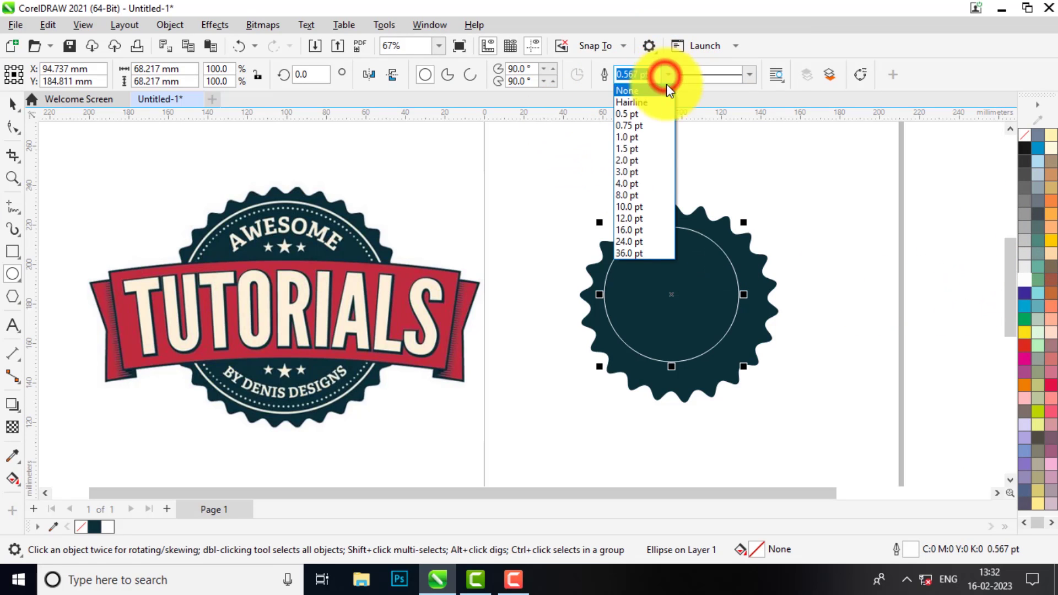
left_click(635, 160)
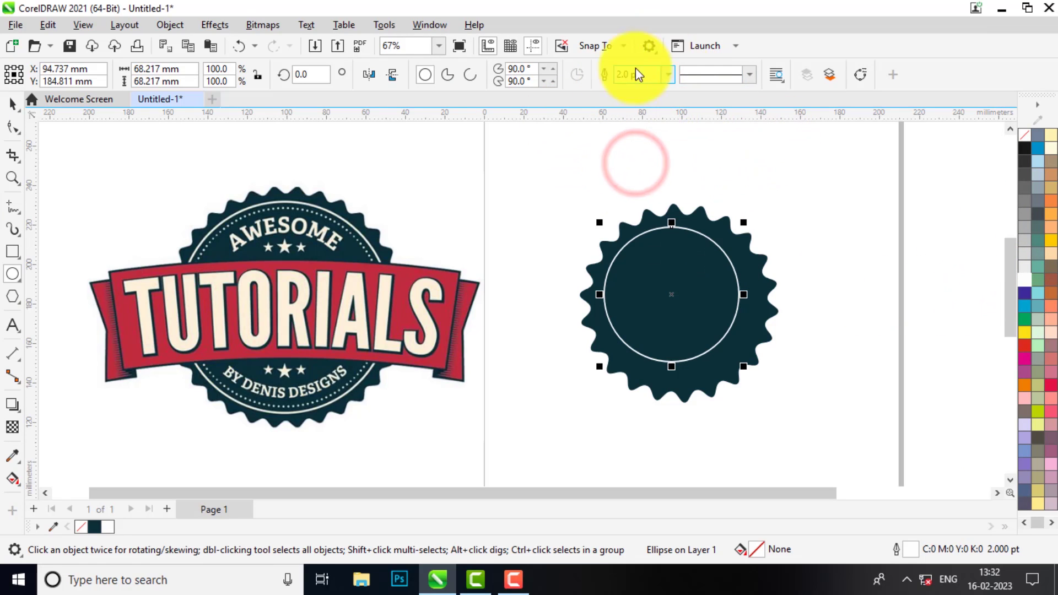
Align the white circle with the seal's centre both horizontally and vertically
left_click(12, 104)
left_click(744, 352, "shift")
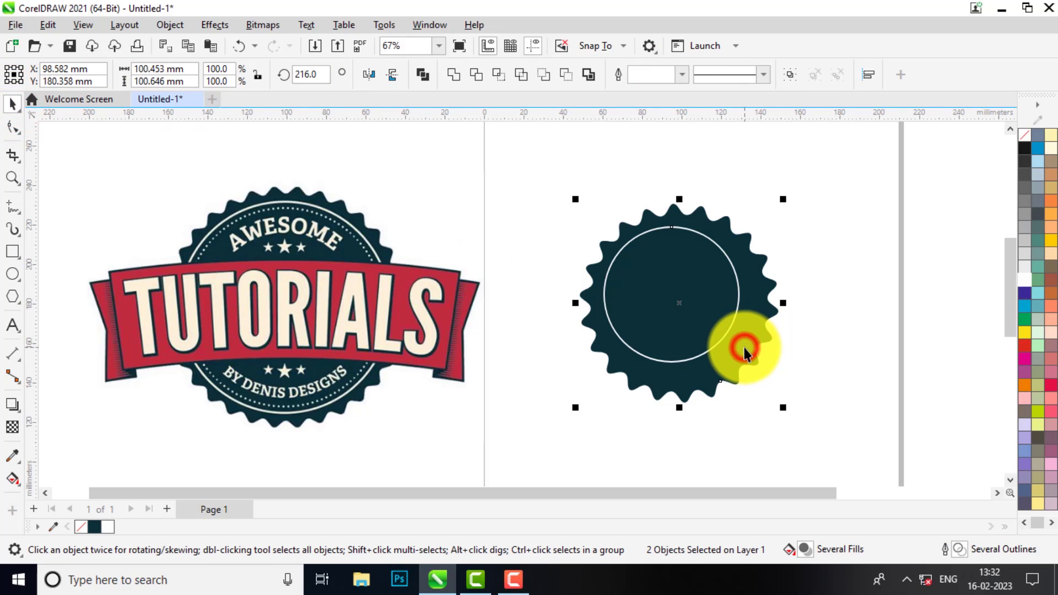
key("c")
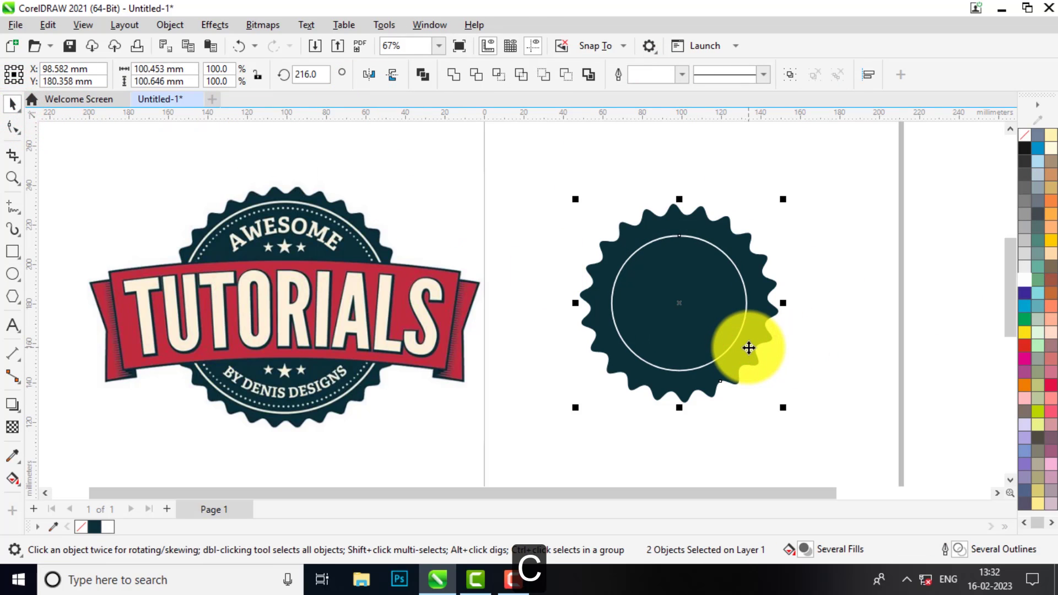
left_click(845, 344)
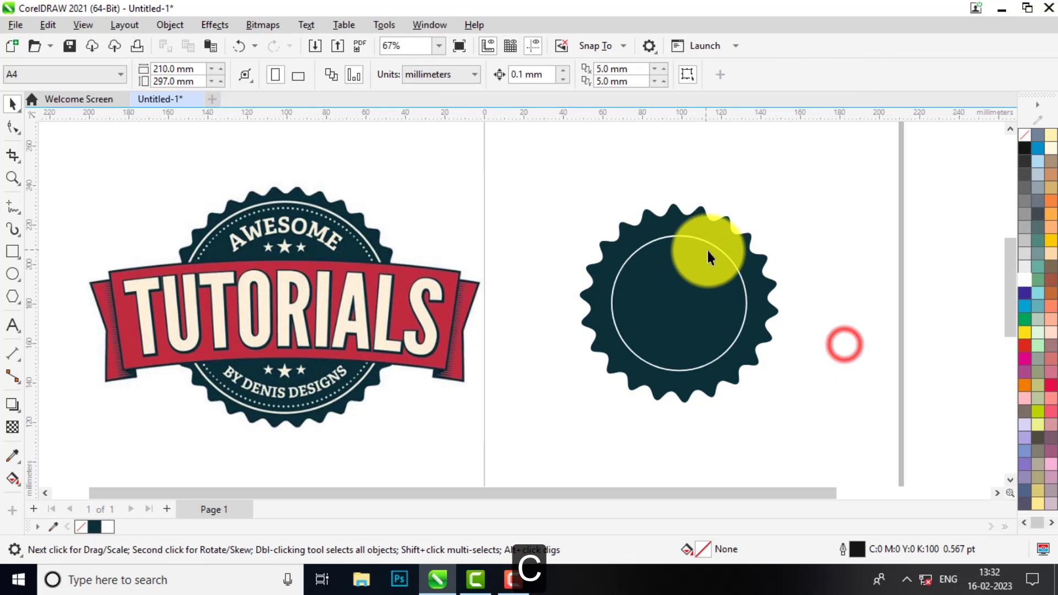
key("e")
Enlarge the white circle from its centre to about 79 mm in diameter and deselect it
left_click(697, 237)
mouse_move(753, 229)
left_mouse_down()
mouse_move(777, 223)
mouse_move(762, 220)
left_mouse_up()
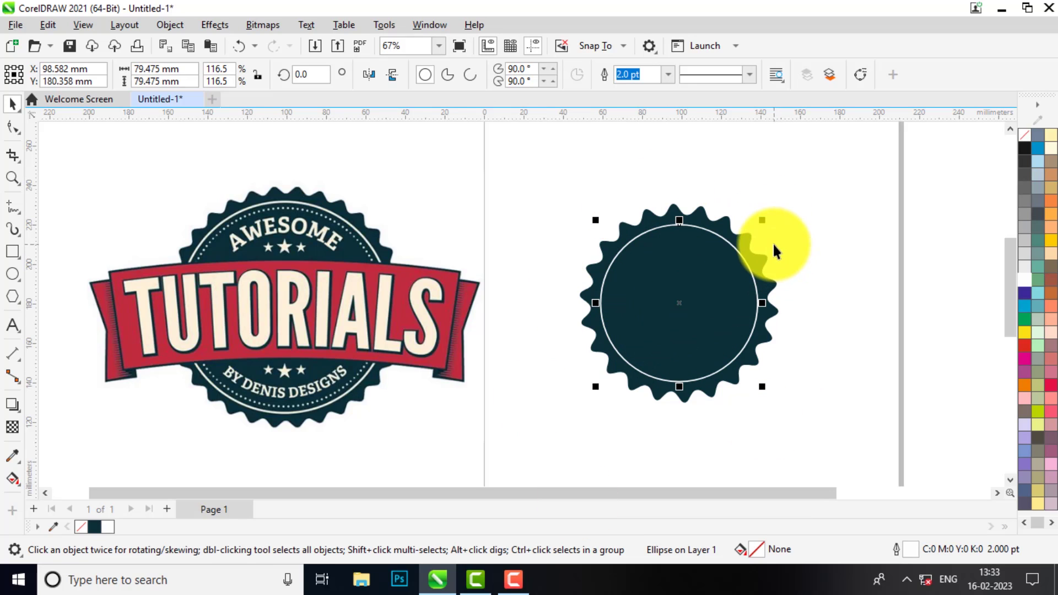
left_click(885, 312)
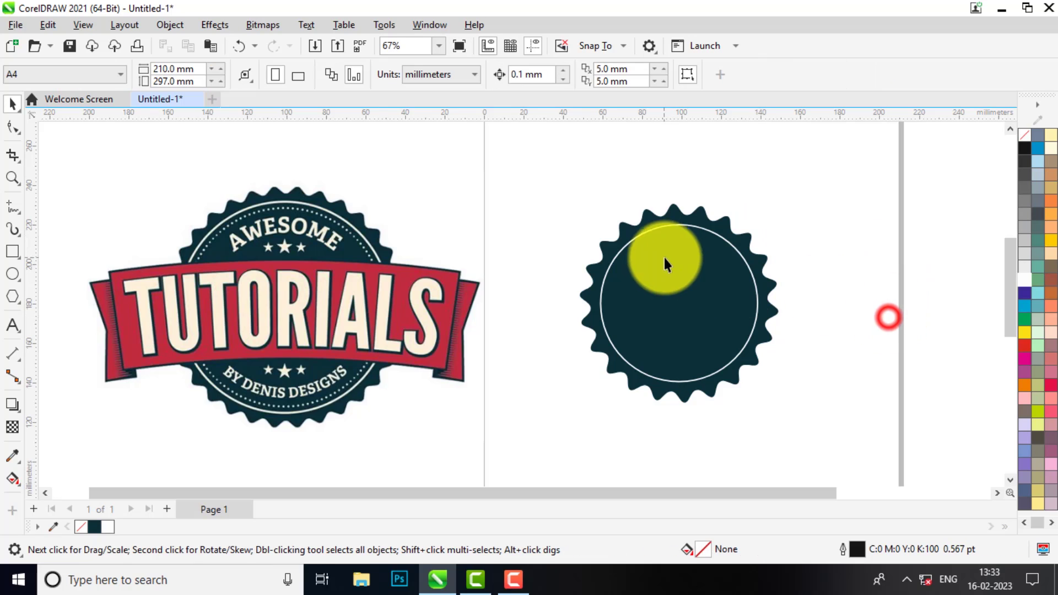
Add a concentric copy of the white ring just inside it, about 74 mm in diameter
scroll(666, 256, "up", 2)
scroll(669, 253, "down", 2)
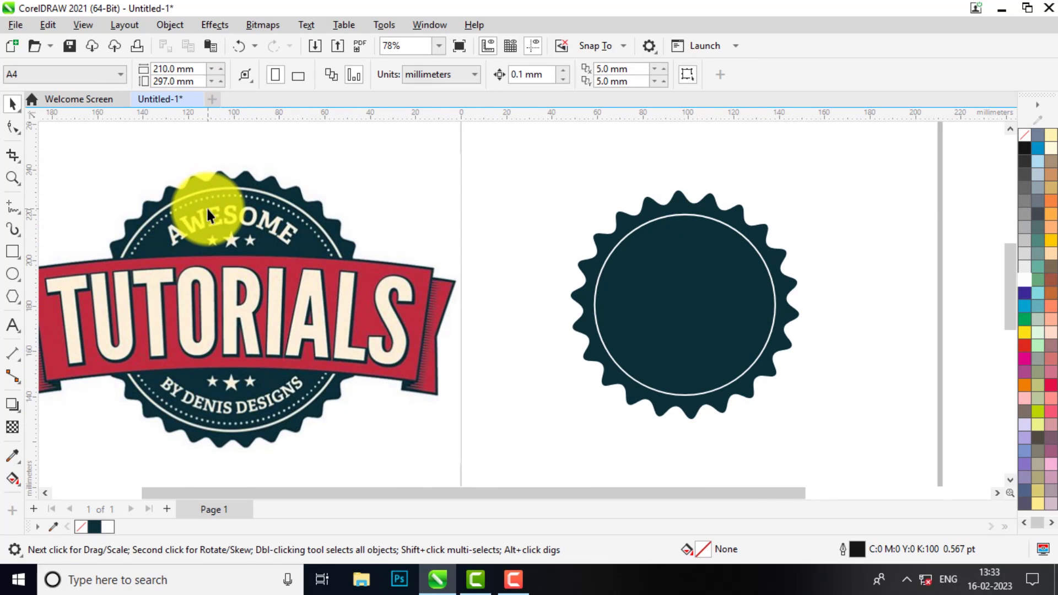
left_click(686, 215)
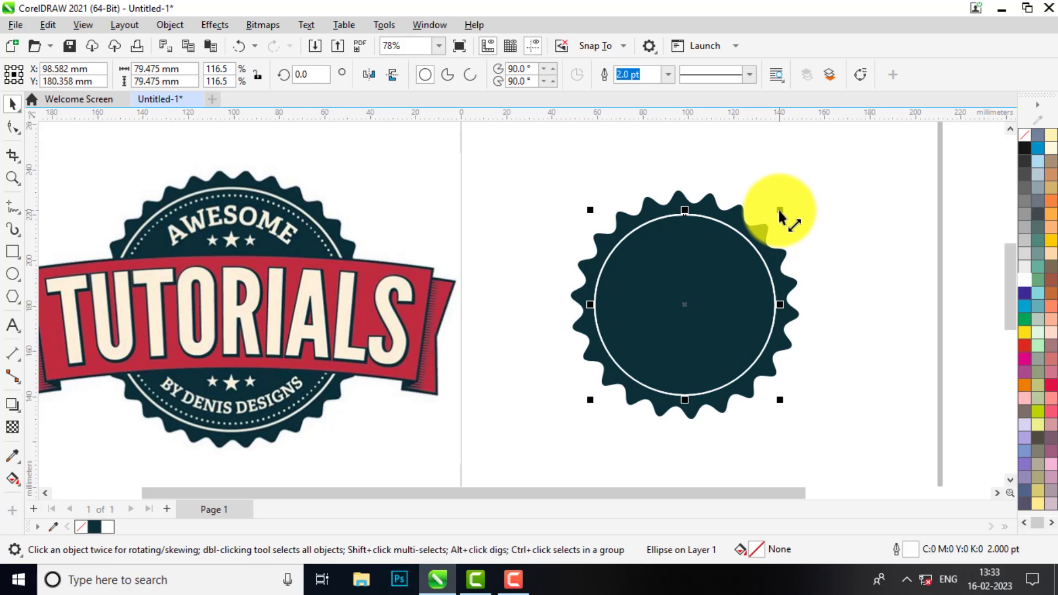
left_click_drag(780, 210, 775, 220)
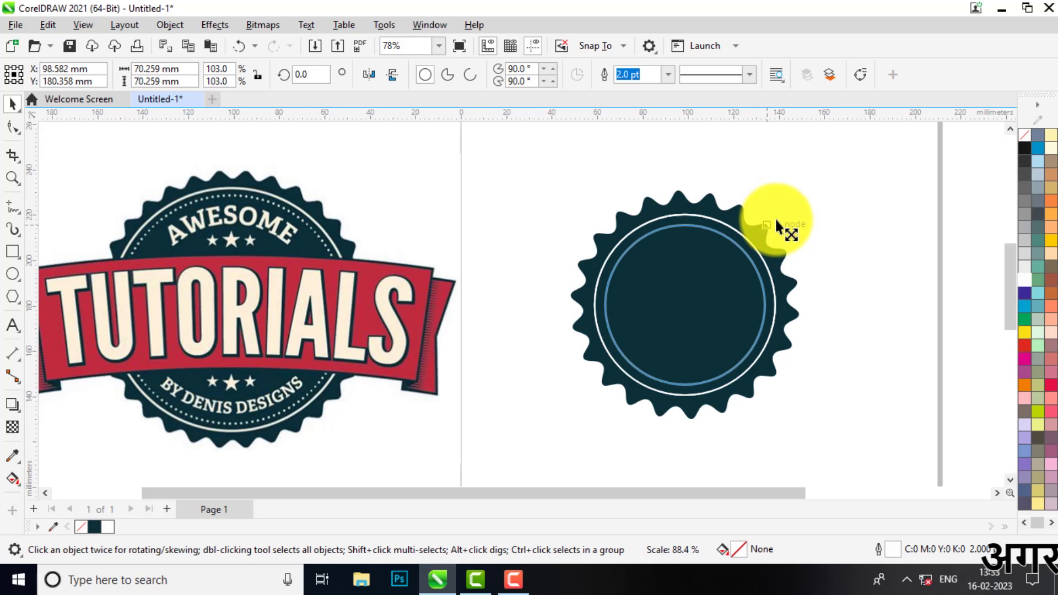
left_click_drag(777, 222, 780, 222)
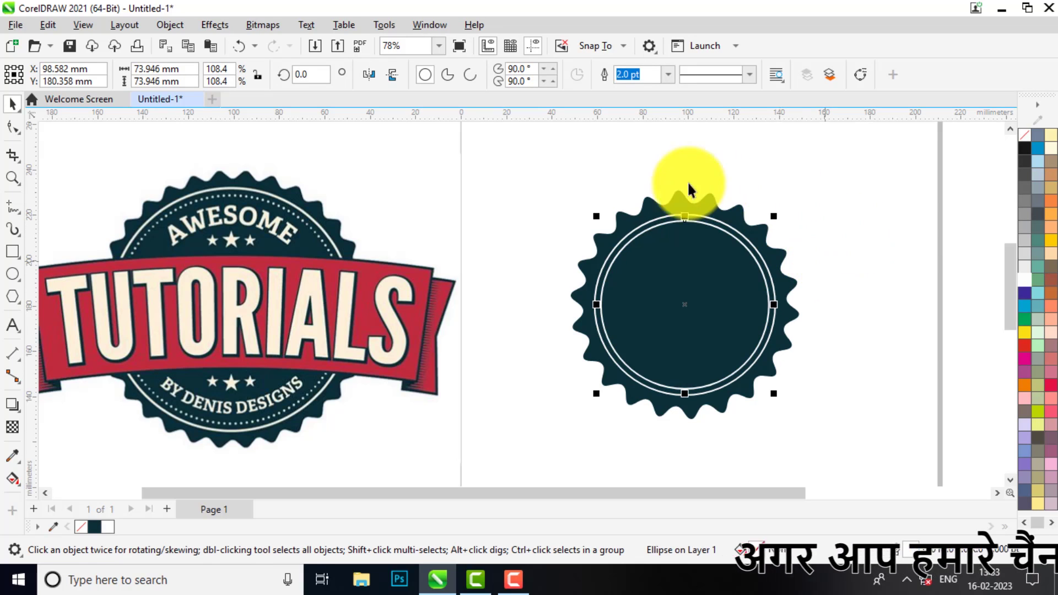
Draw a small circle about 2.3 mm in diameter and place it just inside the upper-left part of the inner ring
scroll(696, 231, "up", 3)
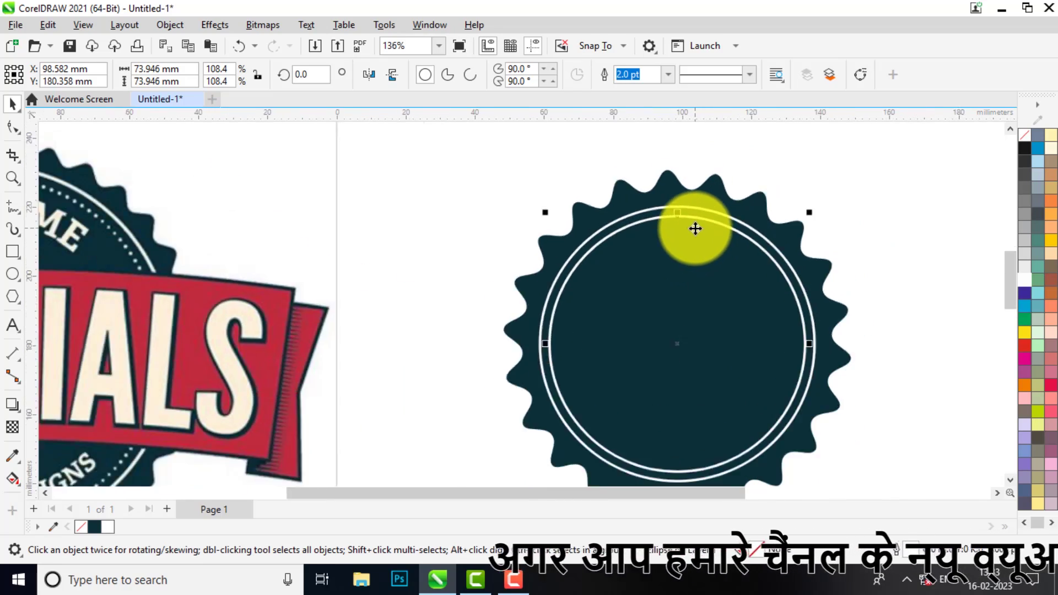
scroll(696, 229, "down", 3)
scroll(334, 225, "up", 2)
scroll(333, 226, "down", 2)
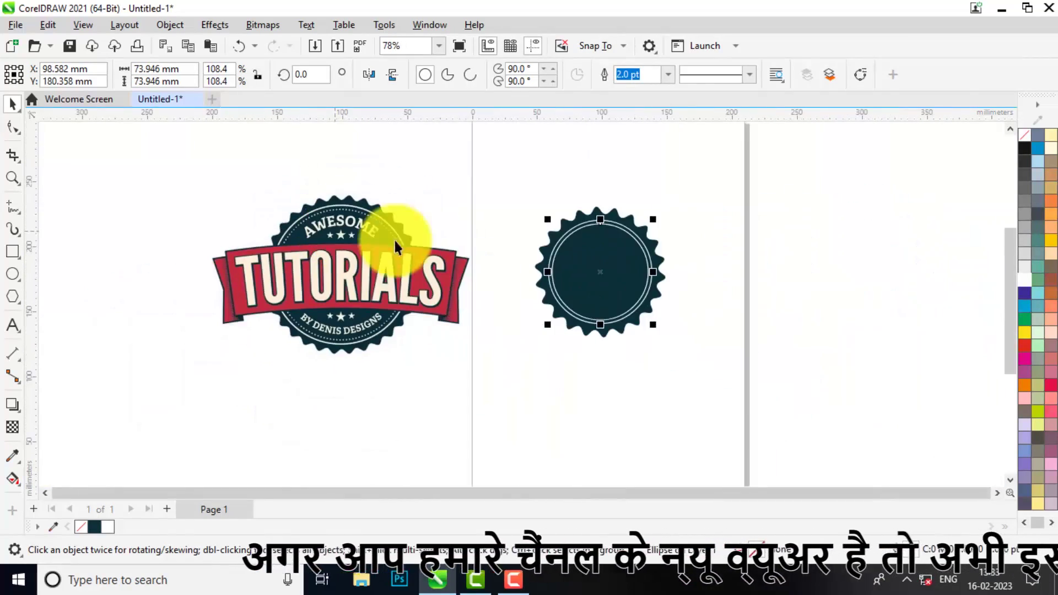
scroll(659, 215, "up", 2)
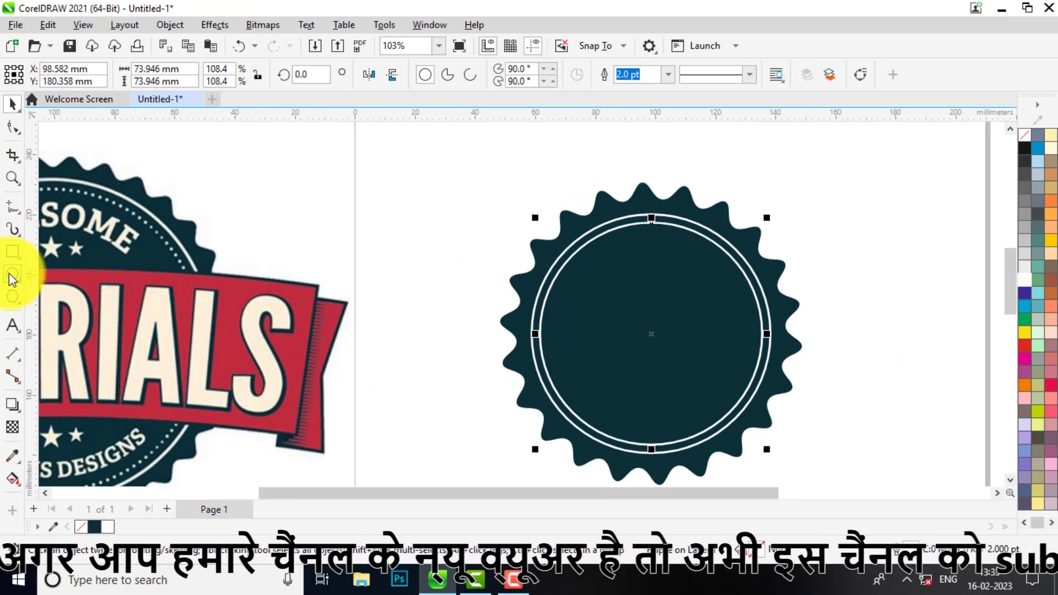
left_click(13, 274)
left_click_drag(500, 192, 506, 197)
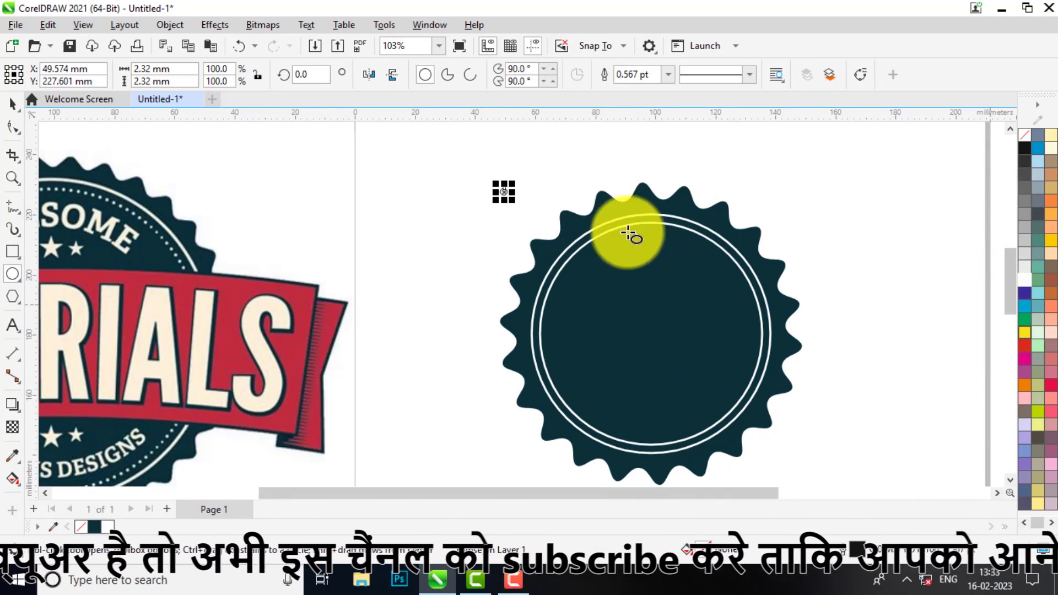
left_click(12, 103)
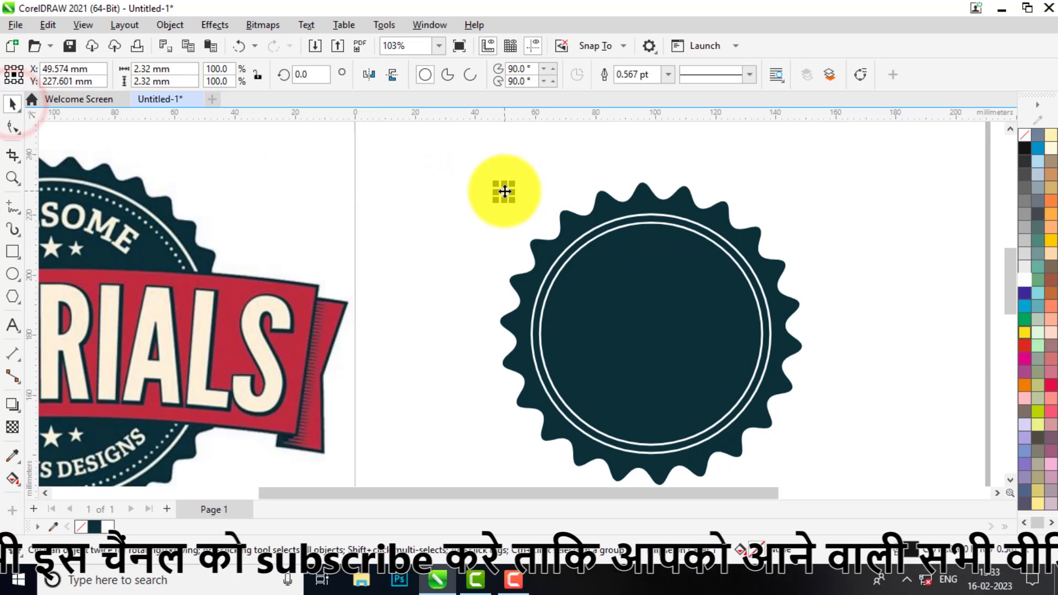
left_click_drag(503, 191, 582, 288)
Fill the small circle with white, remove its outline and deselect it
scroll(582, 288, "up", 2)
scroll(581, 288, "down", 1)
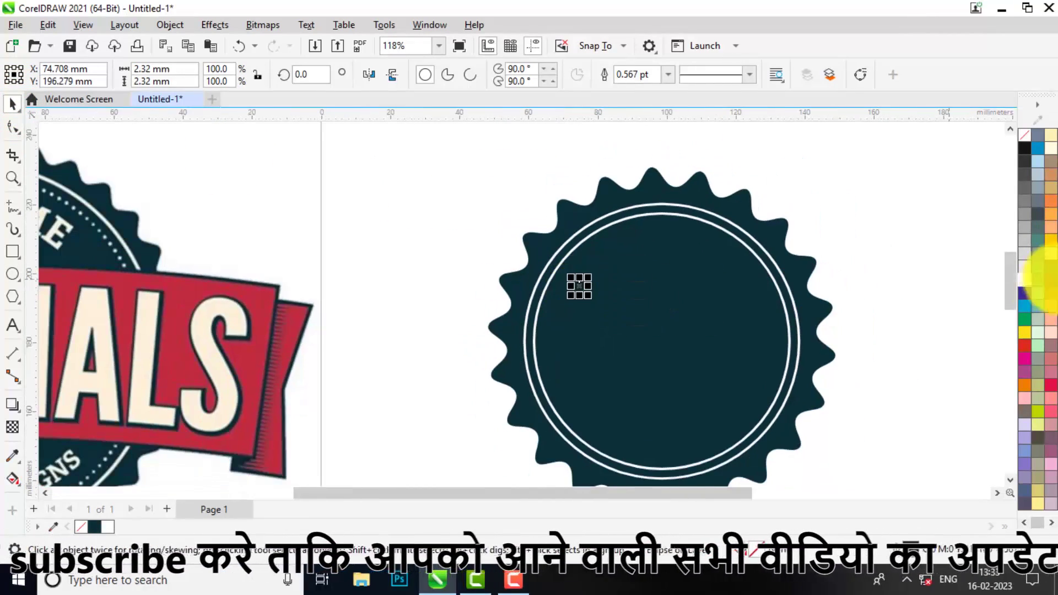
right_click(1021, 137)
left_click(975, 149)
left_click(957, 252)
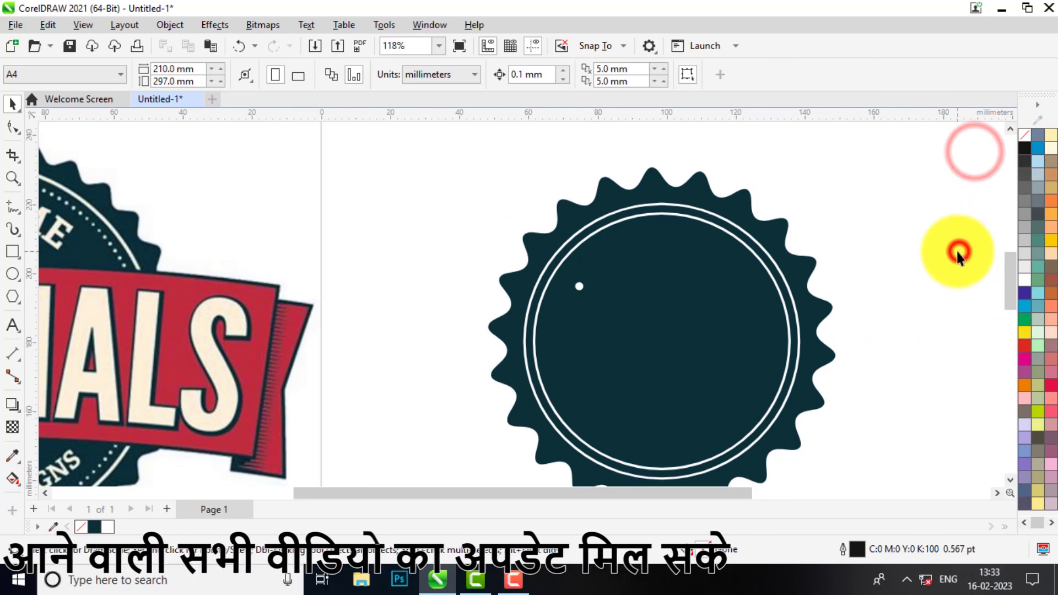
scroll(957, 251, "down", 2)
scroll(923, 246, "up", 1)
scroll(845, 259, "up", 1)
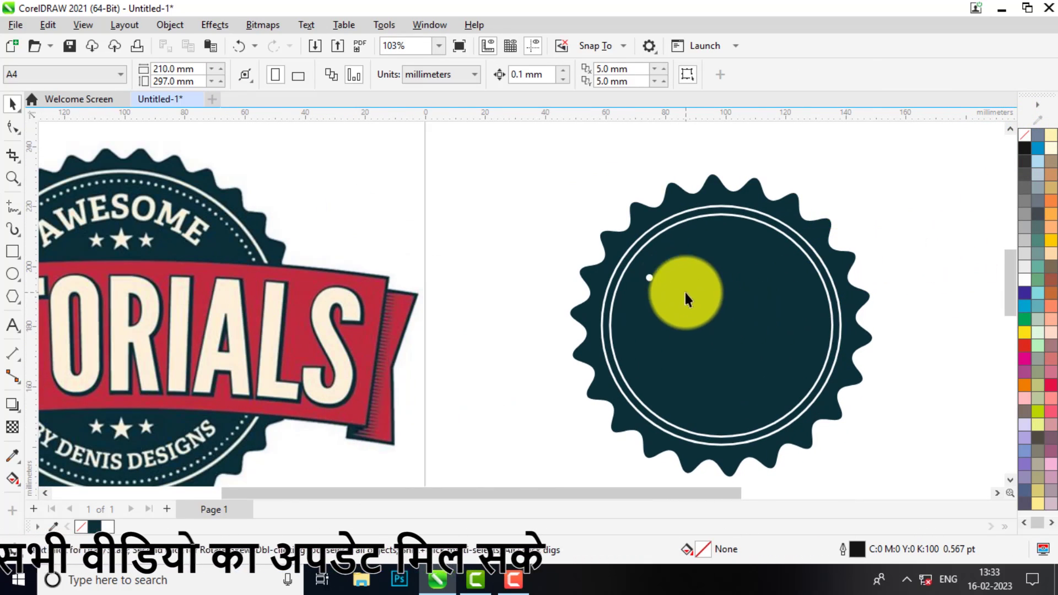
left_click(654, 278)
scroll(656, 279, "up", 5)
key("ctrl+z")
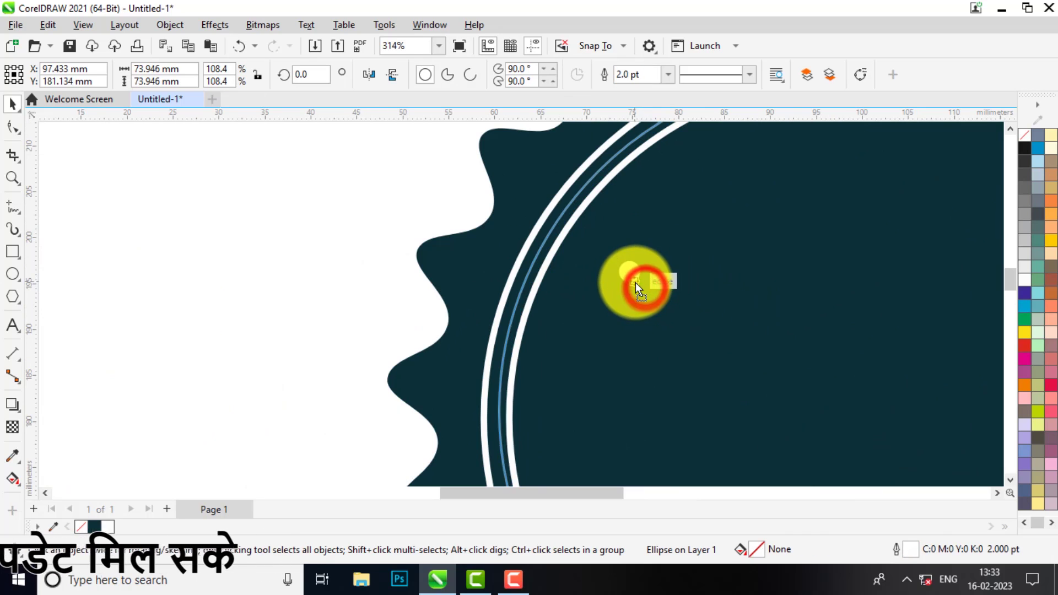
key("ctrl+z")
Shrink the white dot to 1.16 mm in diameter and place a copy level with it, about 41 mm to the right
mouse_move(650, 290)
left_mouse_down()
mouse_move(633, 273)
mouse_move(659, 274)
left_mouse_up()
scroll(634, 274, "down", 2)
scroll(627, 277, "down", 2)
scroll(628, 276, "up", 2)
left_click_drag(816, 269, 816, 269)
Blend the two white dots in a straight line with 35 steps between them
left_click(632, 273, "shift")
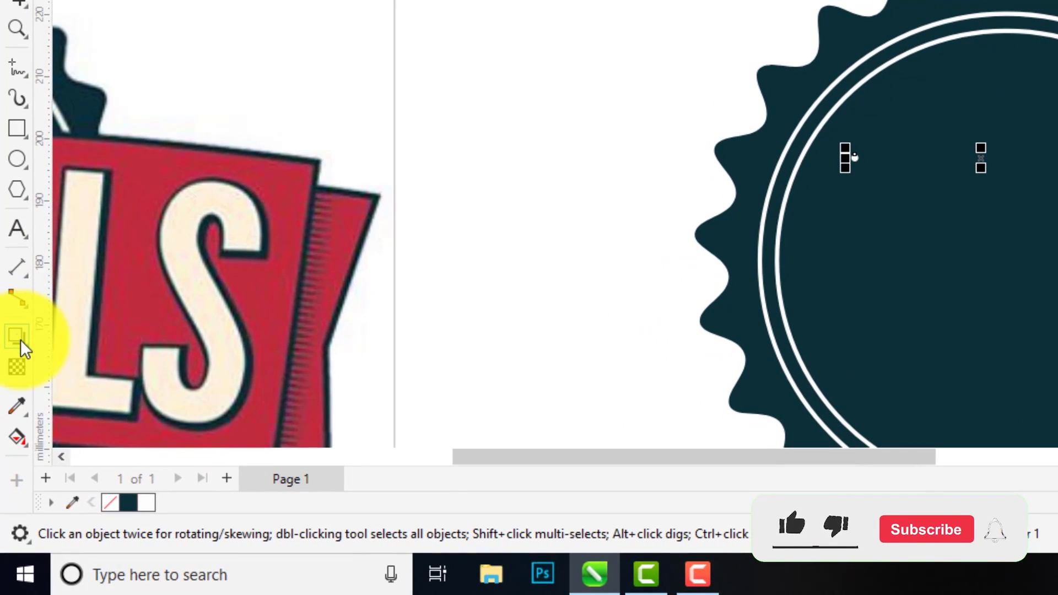
left_click(14, 405)
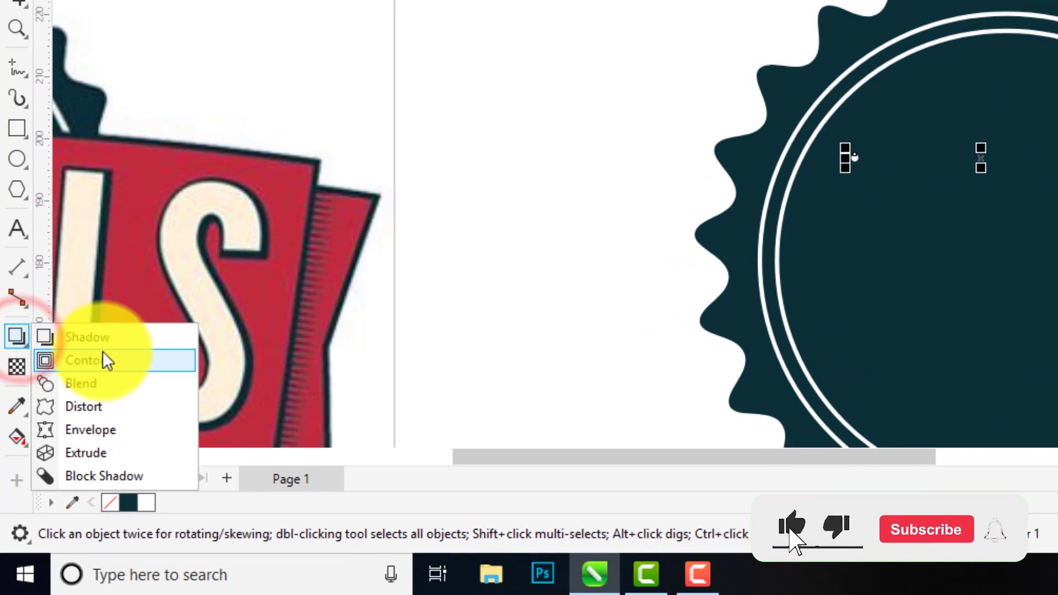
left_click(80, 385)
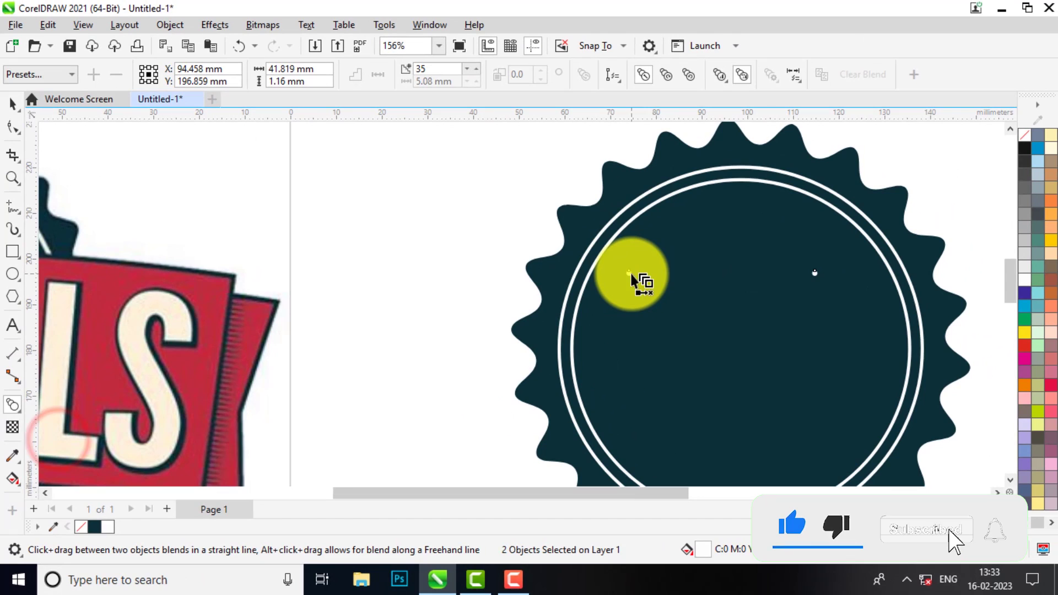
left_click_drag(630, 274, 816, 274)
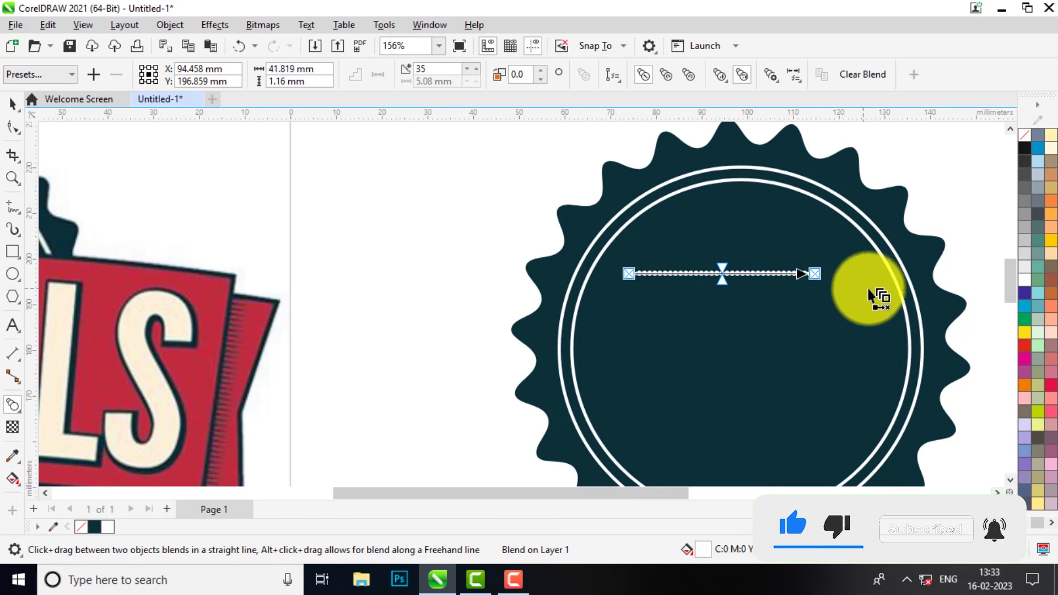
scroll(832, 288, "up", 4)
scroll(783, 253, "down", 3)
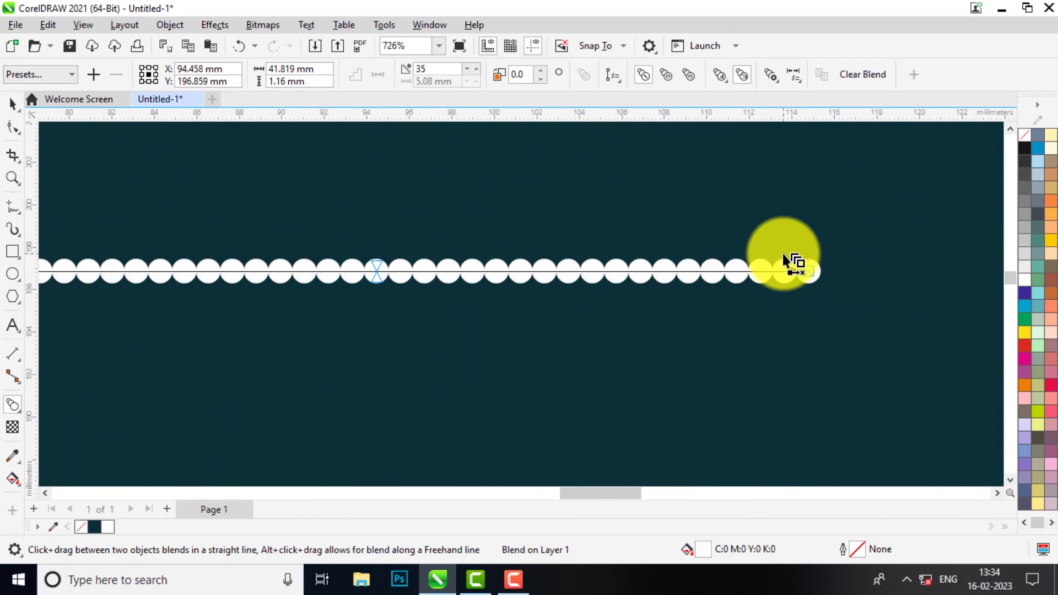
Attach the blended row of dots to the inner white ring as its new path
left_click(9, 110)
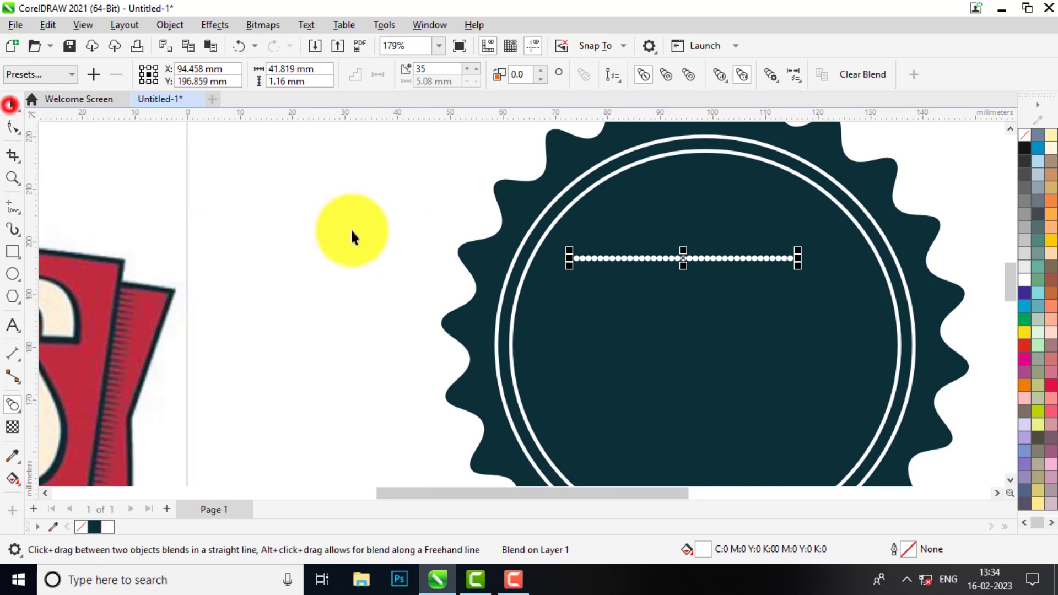
left_click(654, 255)
scroll(656, 260, "up", 1)
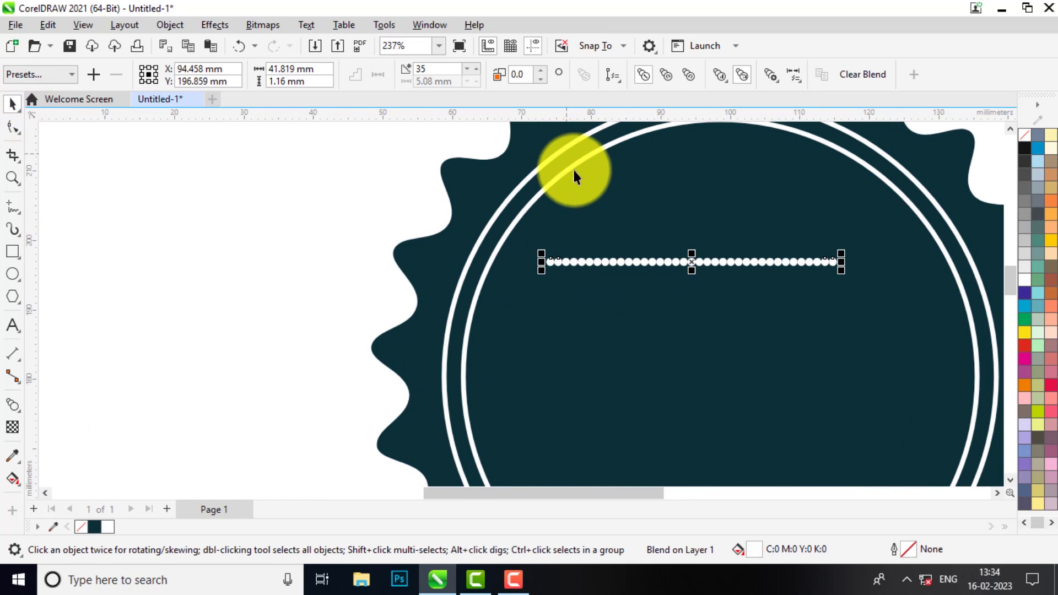
scroll(574, 171, "down", 1)
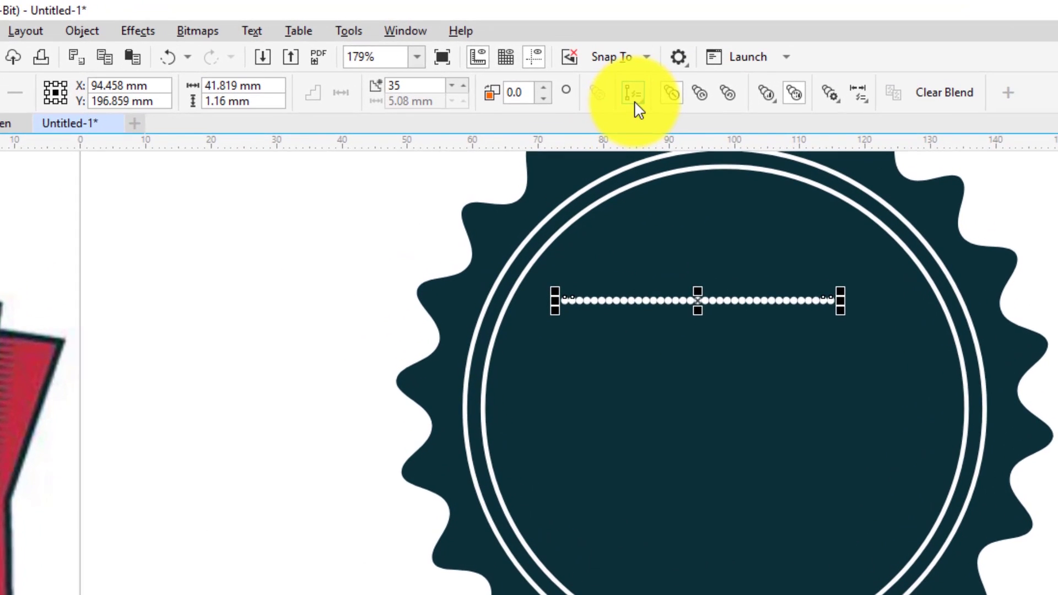
left_click(614, 76)
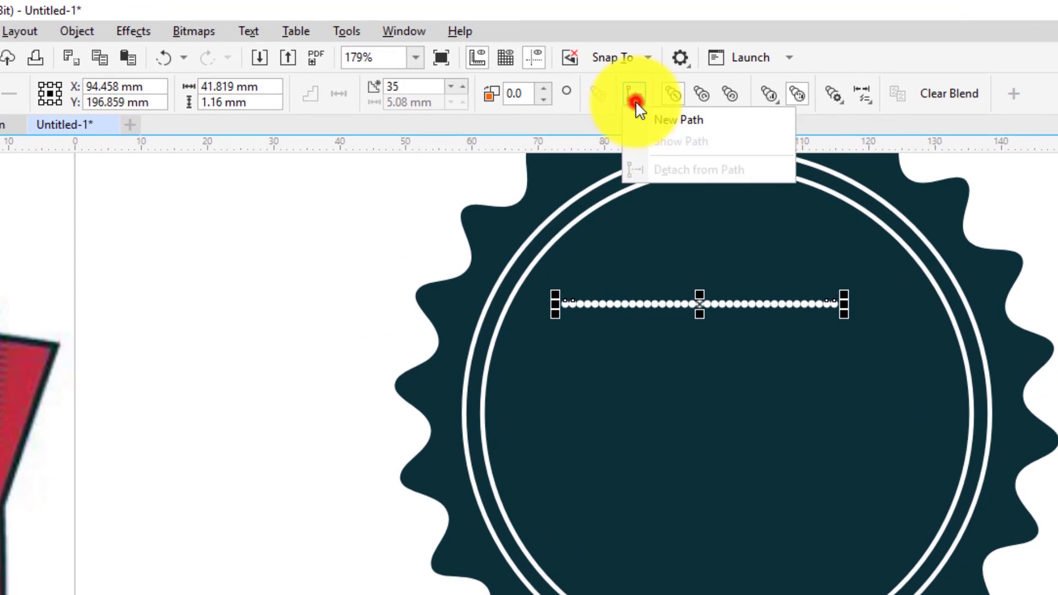
left_click(680, 121)
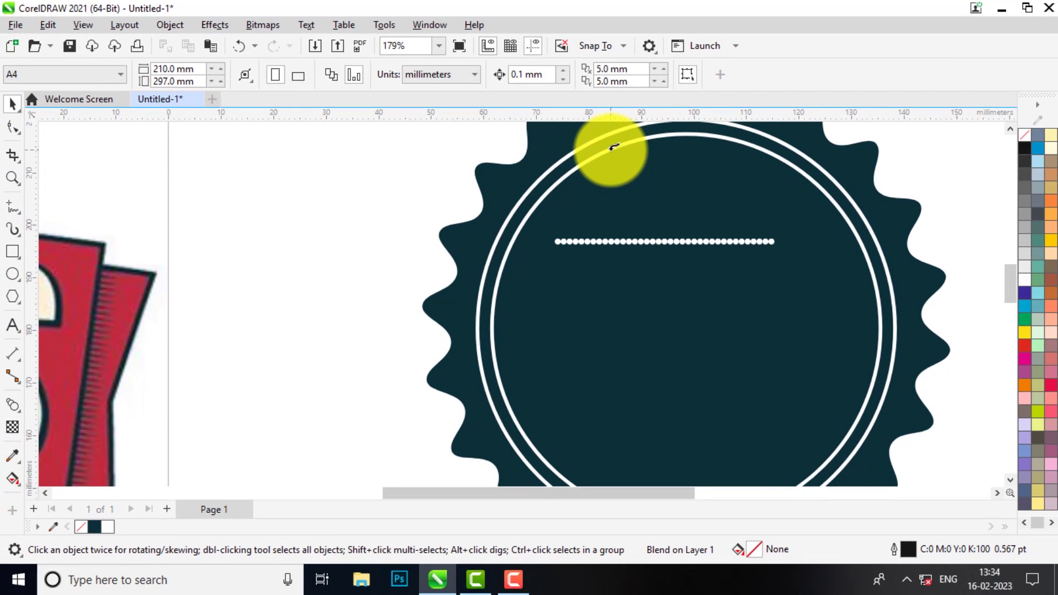
left_click(614, 147)
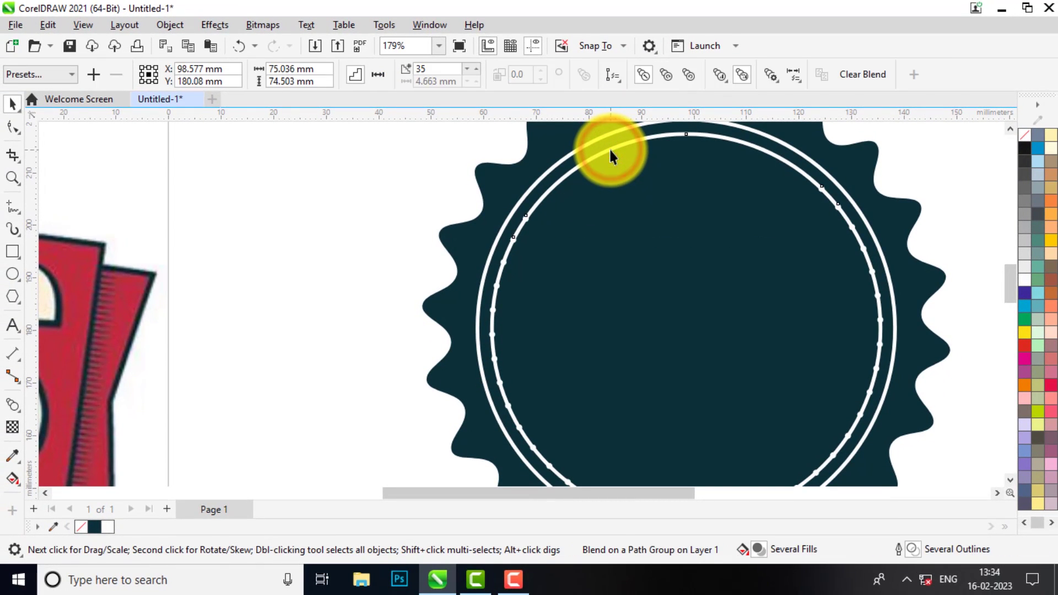
Select the inner ring that carries the dots and set its outline width to None
scroll(601, 154, "up", 2)
scroll(600, 150, "up", 3)
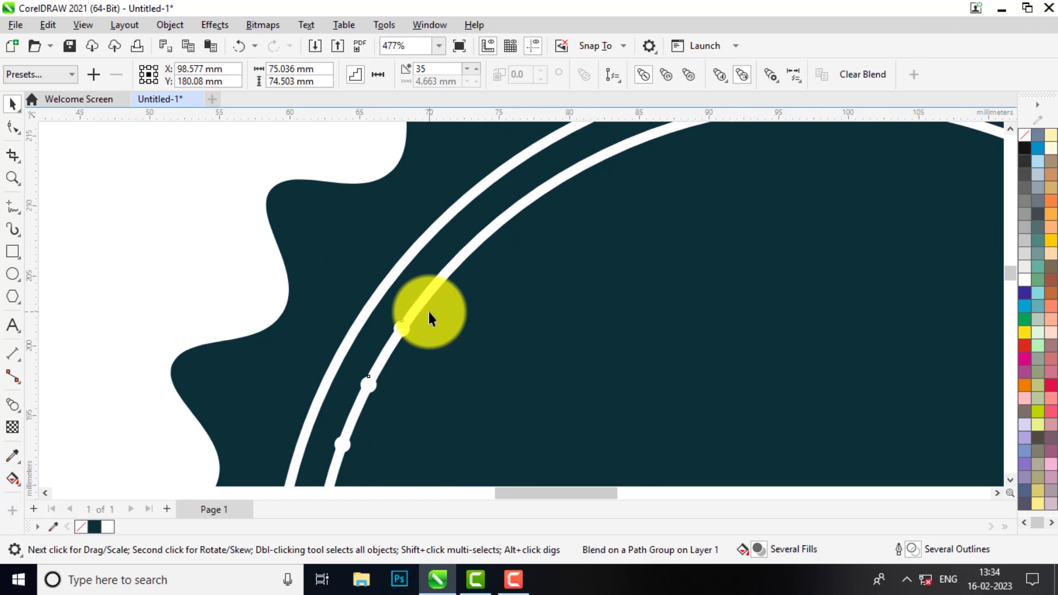
scroll(441, 275, "down", 4)
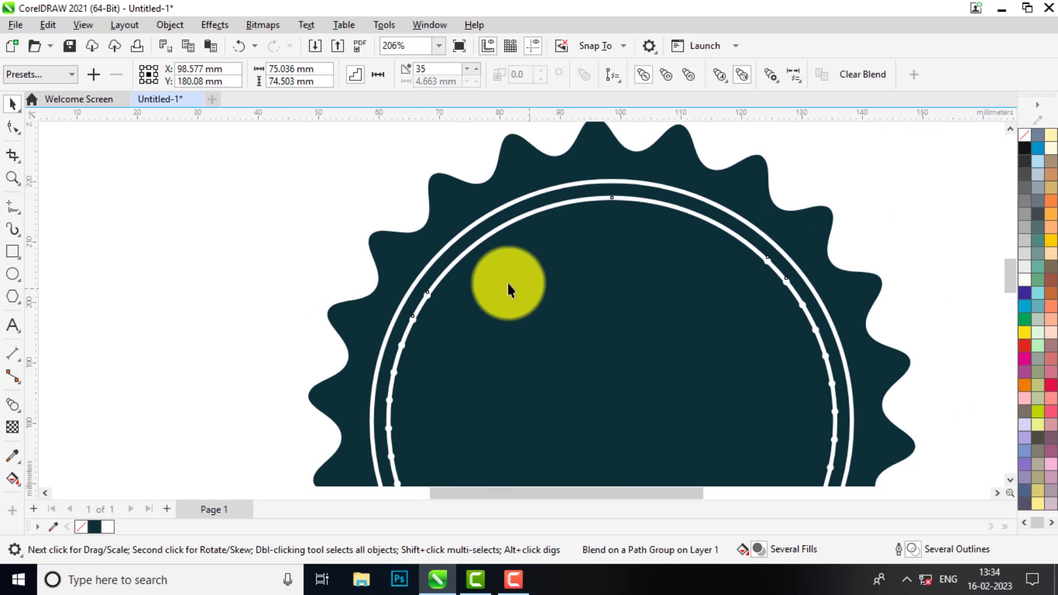
scroll(457, 274, "up", 2)
scroll(456, 268, "up", 3)
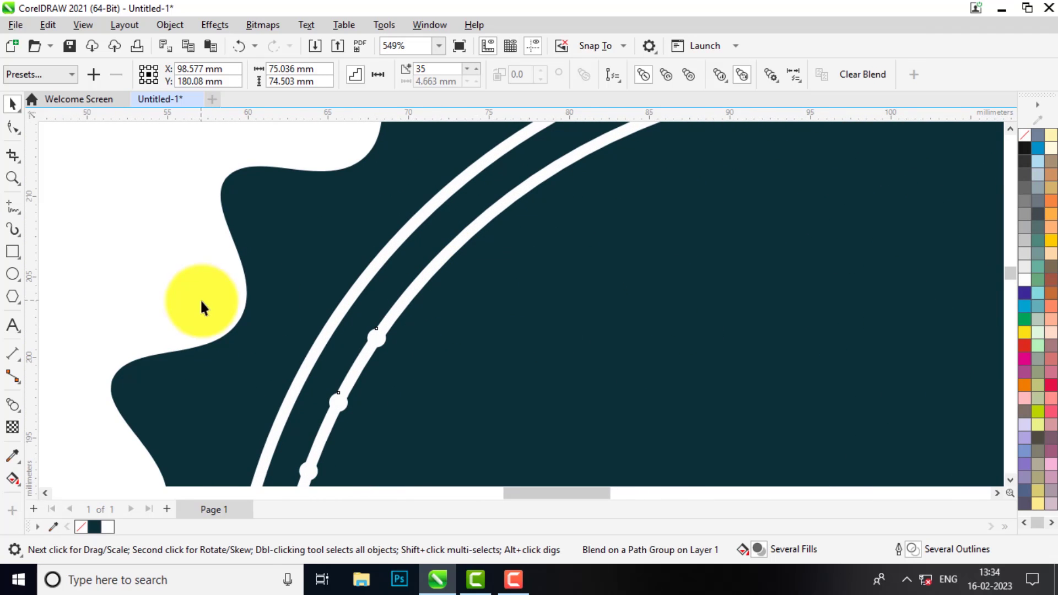
left_click(183, 272)
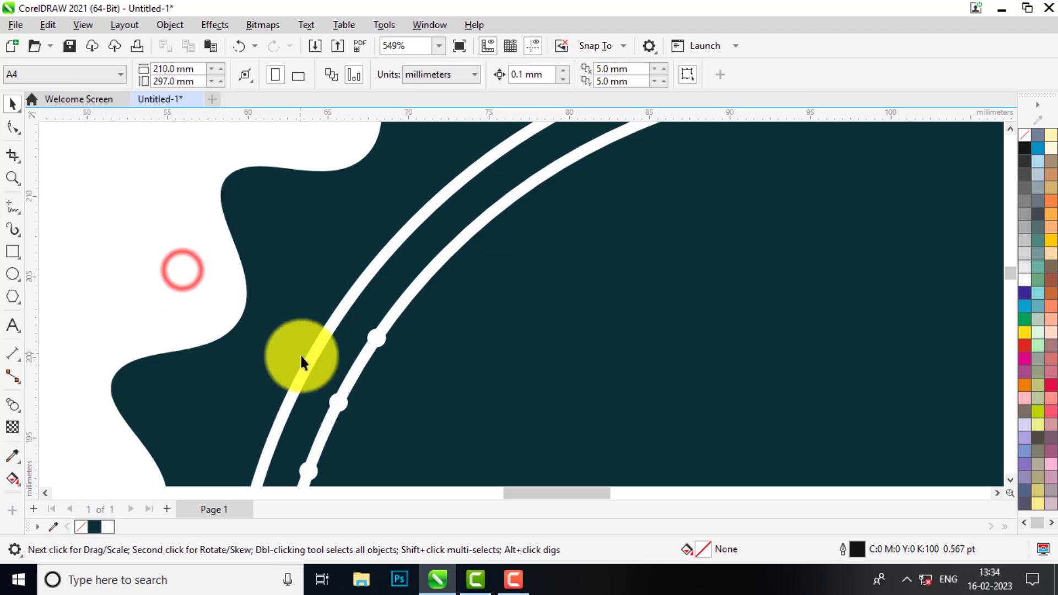
left_click(415, 289)
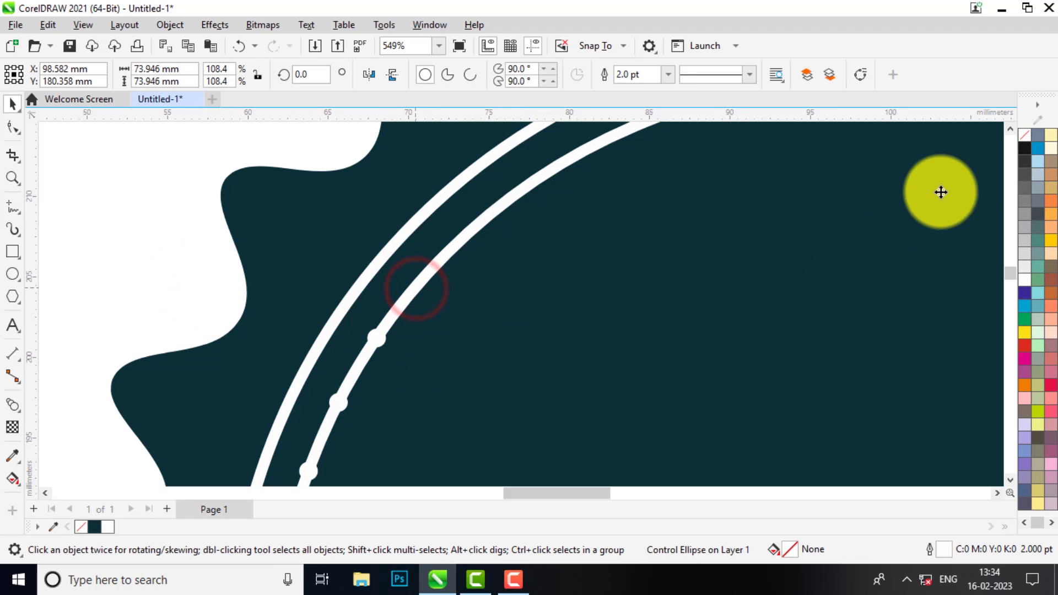
left_click(669, 74)
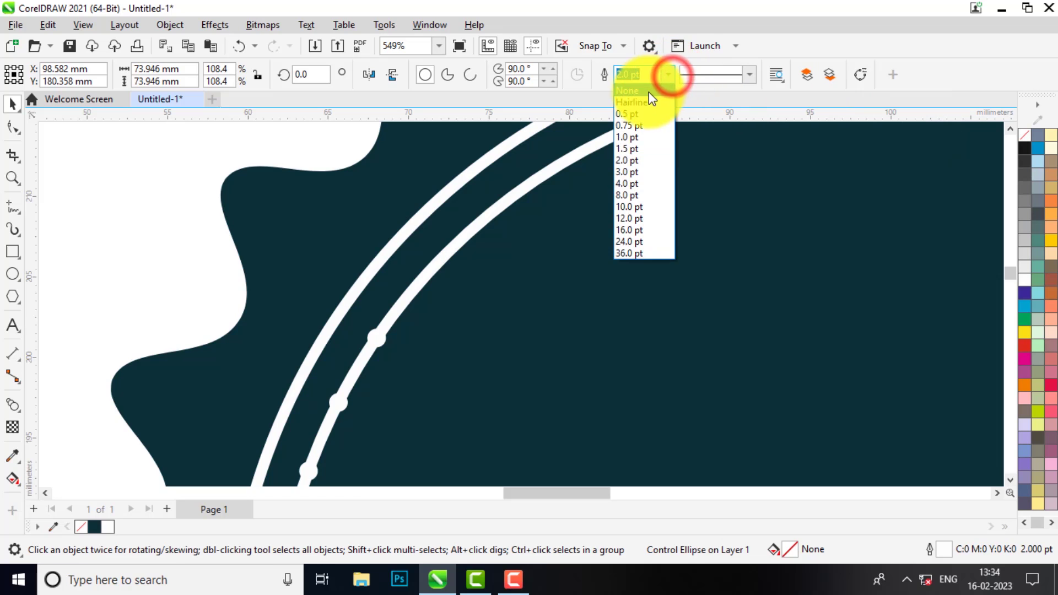
left_click(649, 91)
scroll(531, 267, "down", 8)
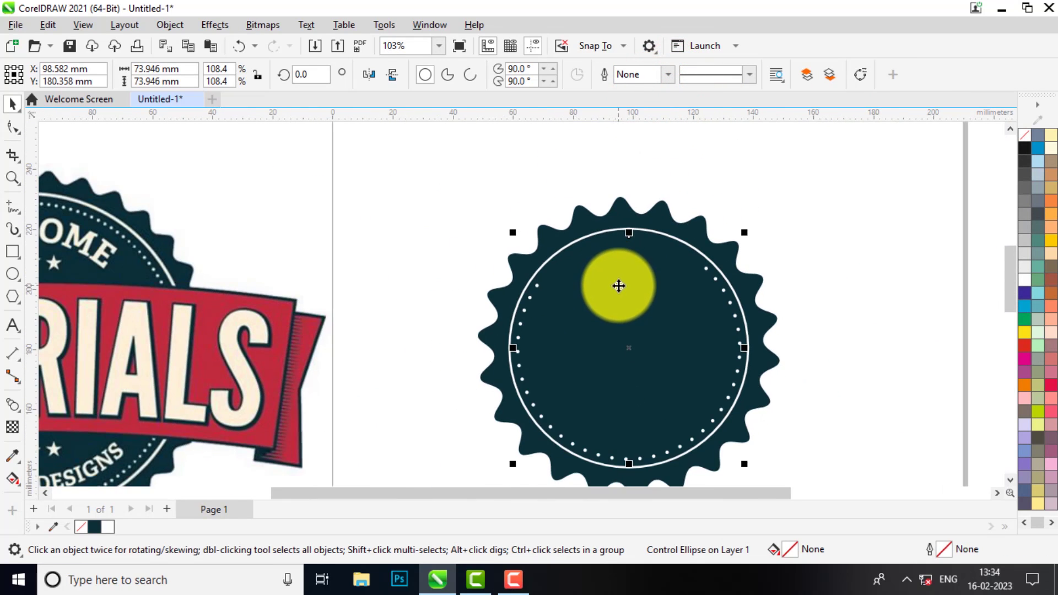
Move the blend's first and last dots along the path towards the top of the circle, one on either side
scroll(619, 286, "up", 2)
scroll(631, 283, "up", 2)
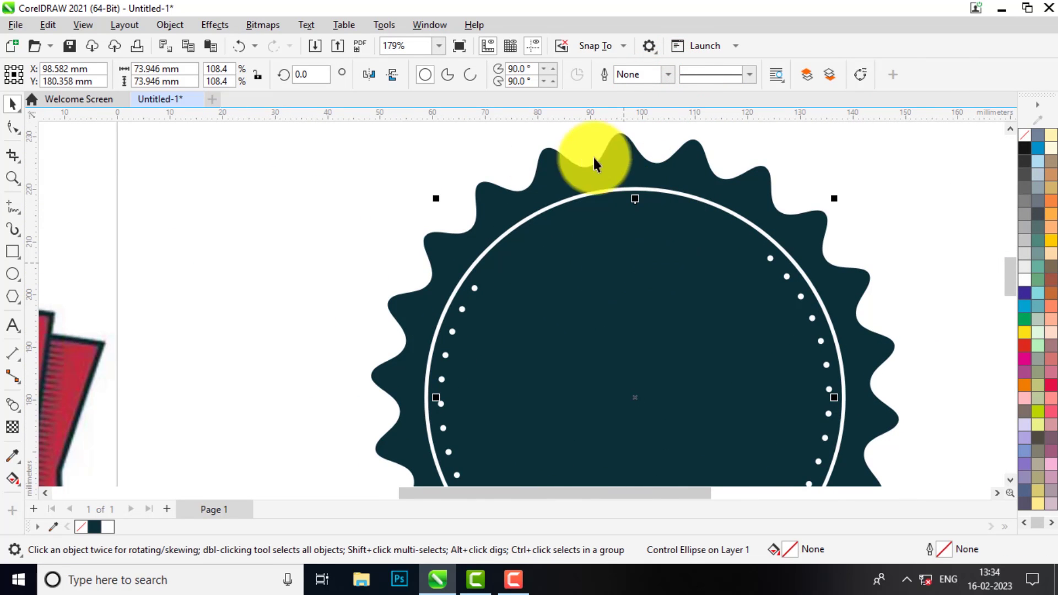
left_click(12, 104)
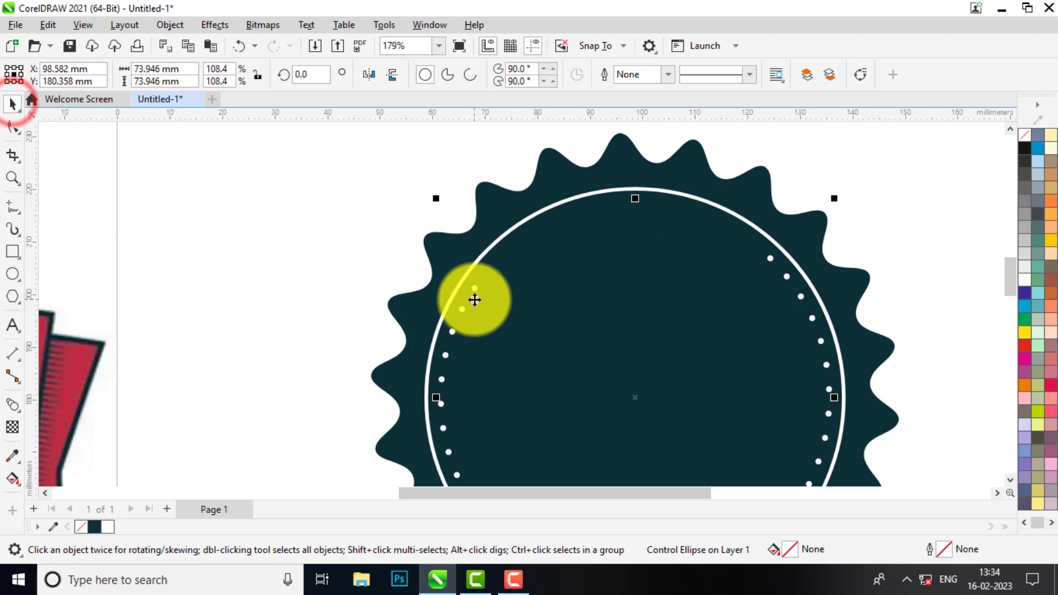
left_click(357, 247)
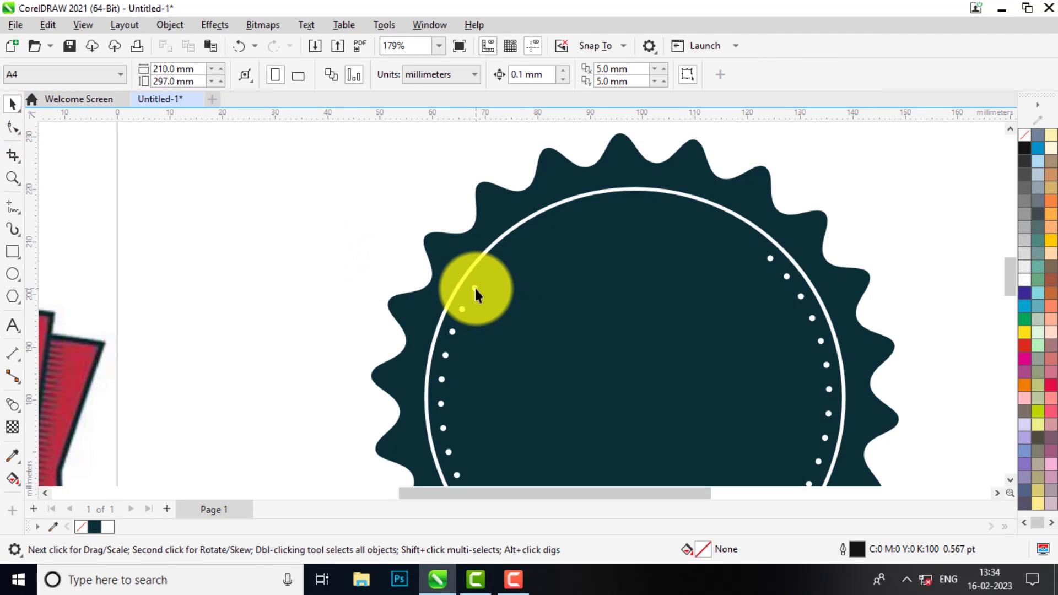
left_click_drag(475, 288, 641, 215)
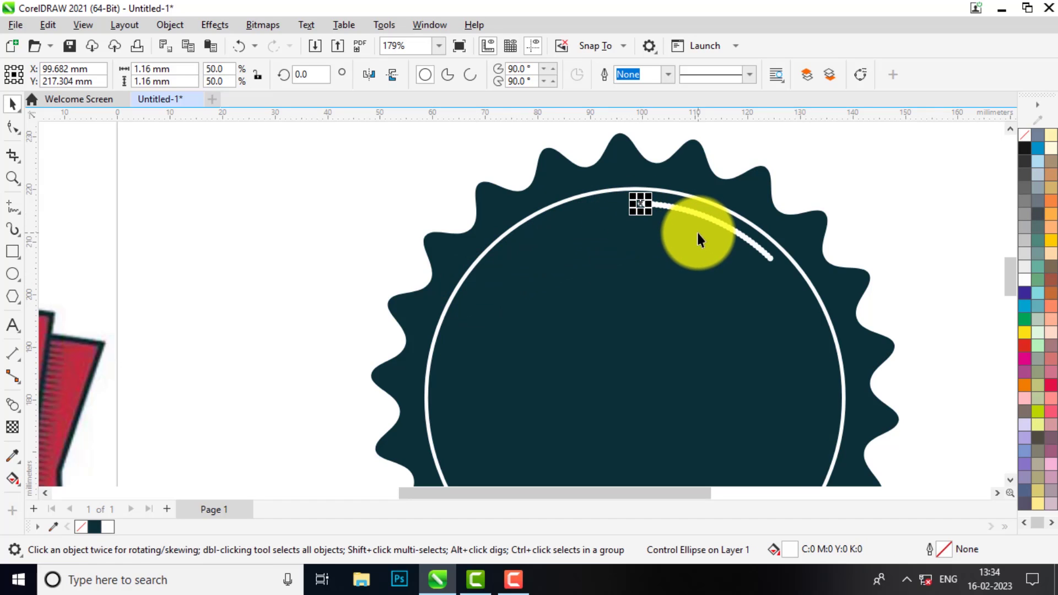
key("ctrl+z")
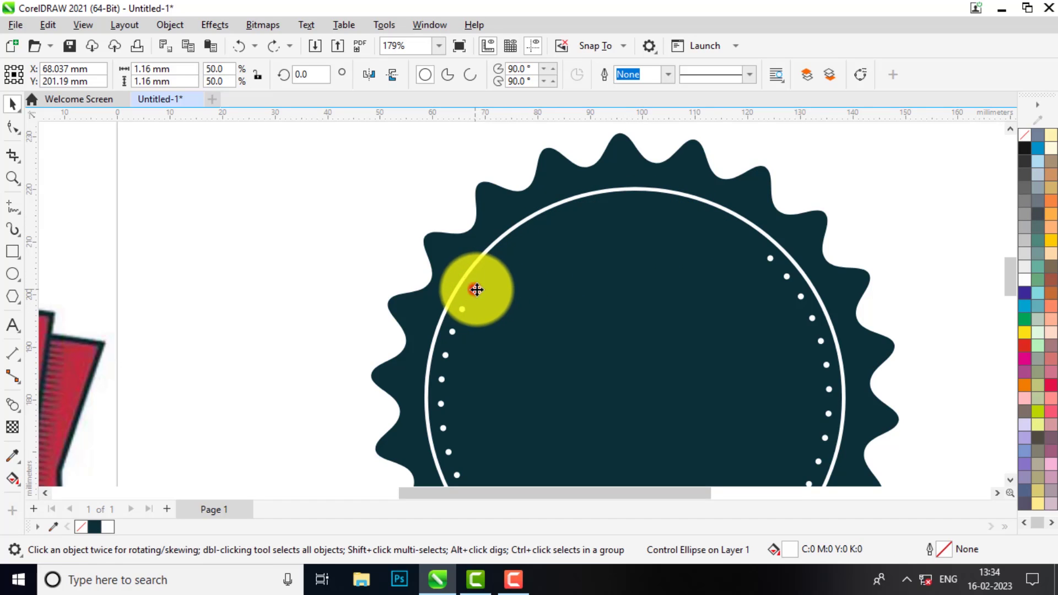
left_click_drag(476, 289, 584, 237)
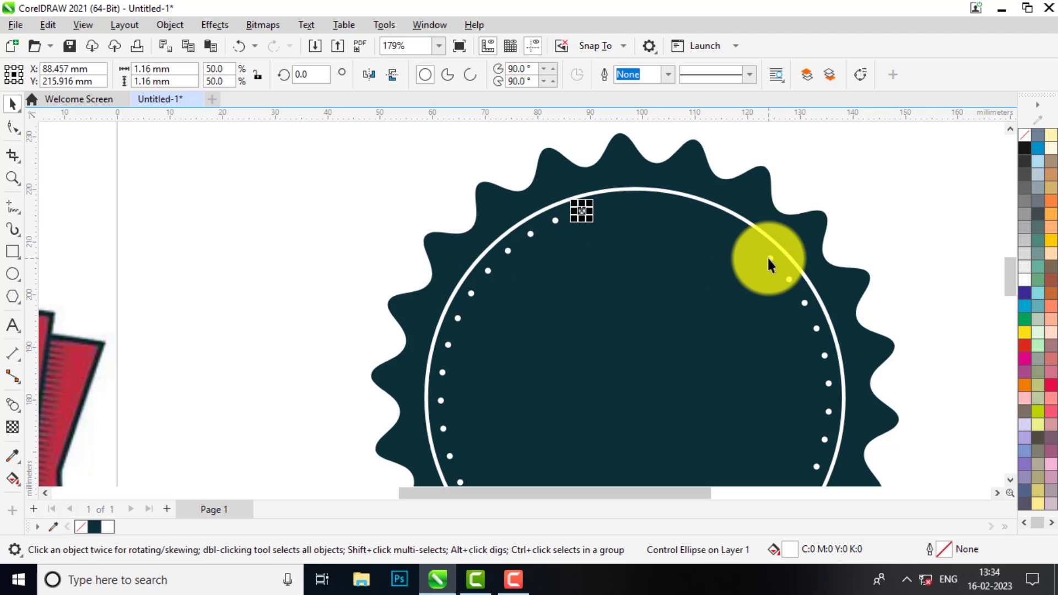
left_click_drag(770, 258, 664, 215)
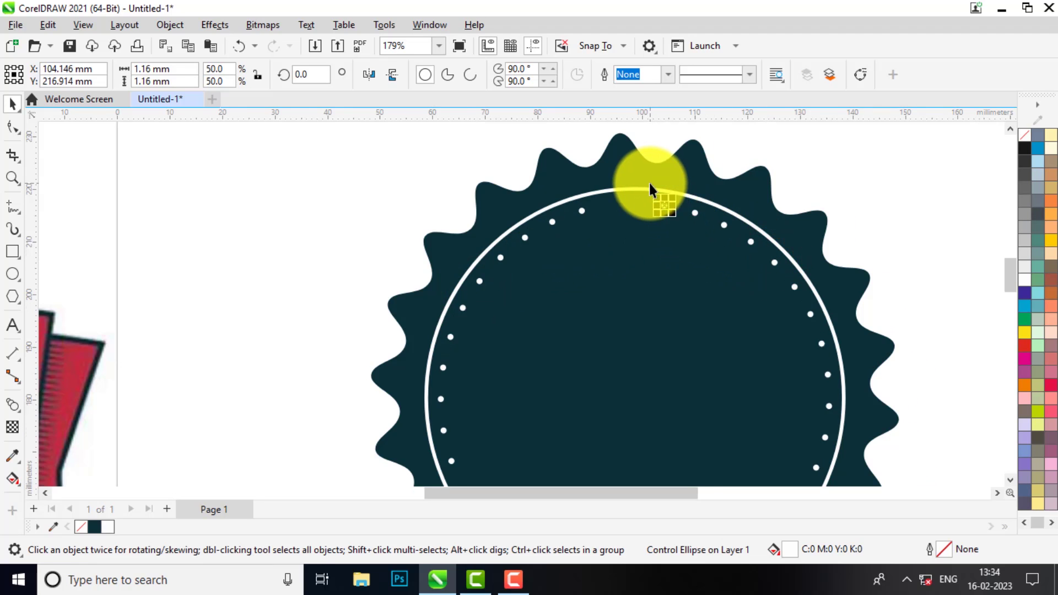
Narrow the remaining gap at the top of the circle by moving both end dots to about 5 mm apart
scroll(645, 182, "up", 2)
left_click_drag(513, 241, 577, 229)
left_click_drag(679, 232, 631, 226)
scroll(595, 225, "up", 2)
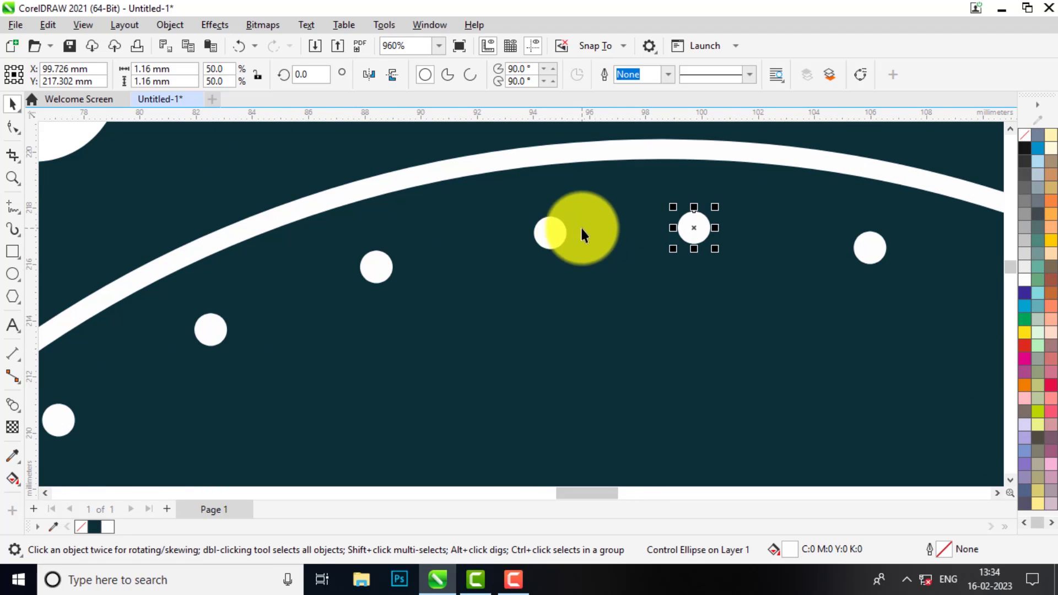
scroll(693, 228, "down", 3)
scroll(693, 234, "up", 2)
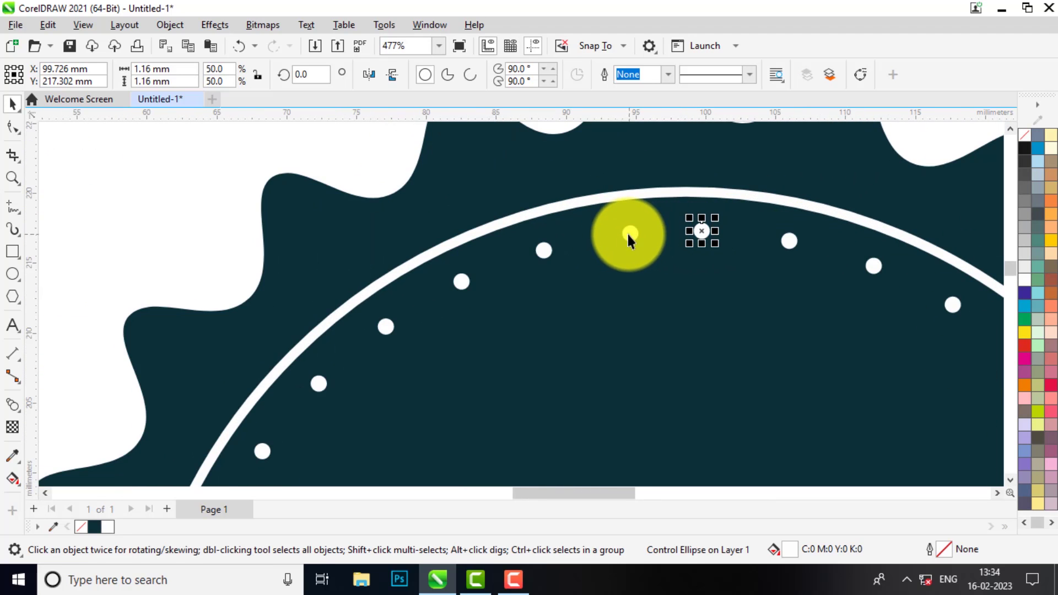
left_click_drag(702, 233, 631, 236)
scroll(656, 239, "down", 1)
scroll(656, 239, "down", 2)
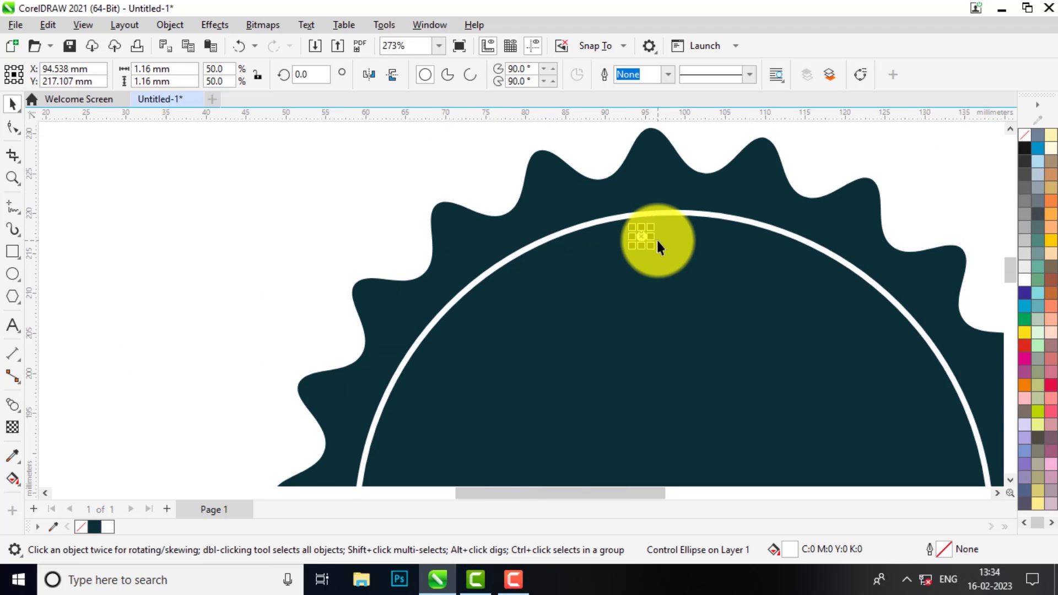
key("ctrl+z")
scroll(673, 233, "up", 3)
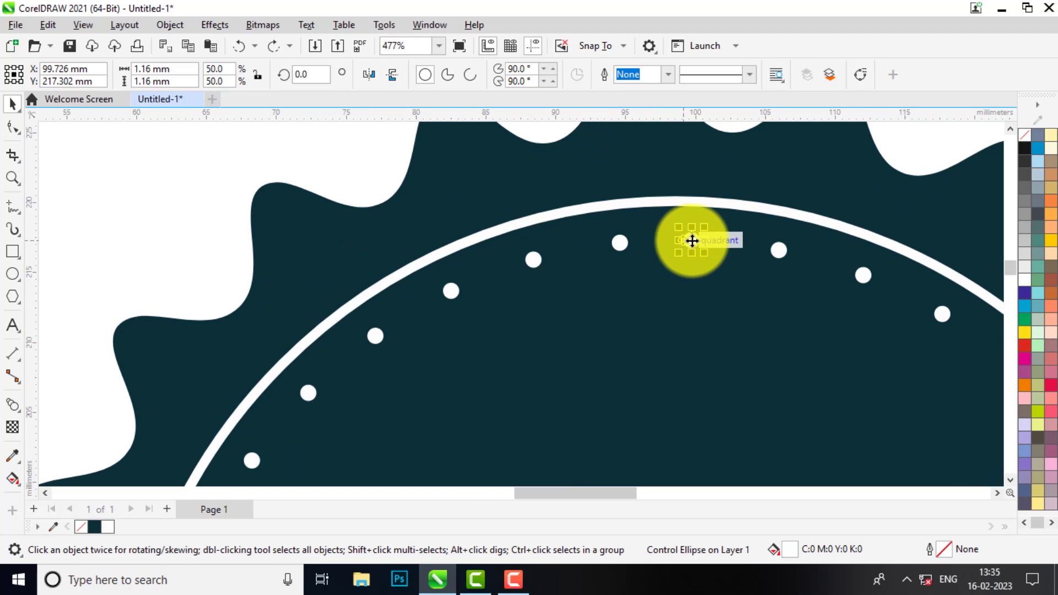
Select the blended row of dots inside the white ring and set its number of blend steps to 45
left_click(691, 240)
scroll(690, 241, "down", 5)
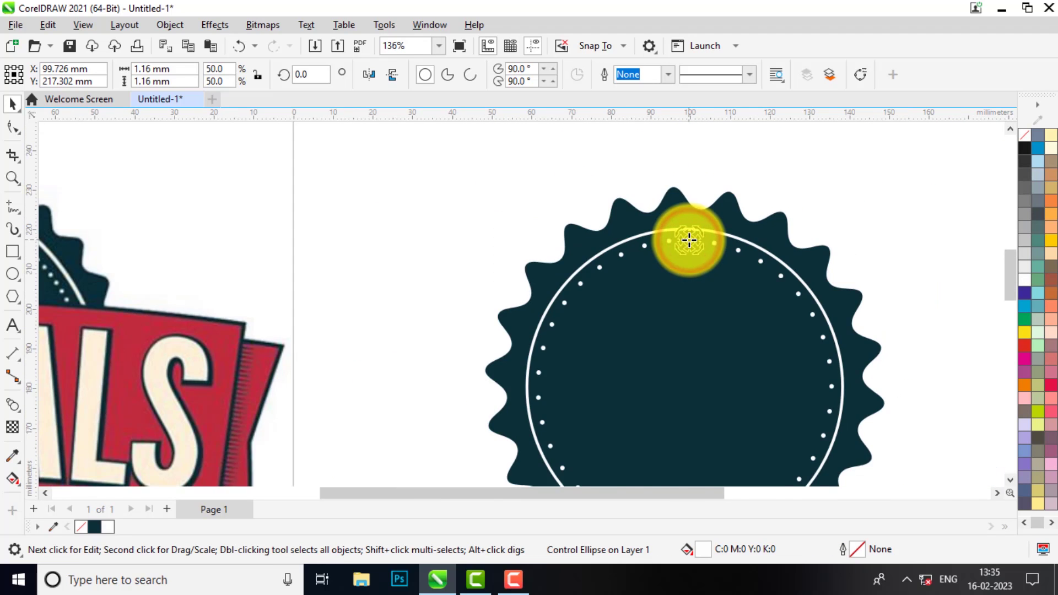
scroll(678, 247, "down", 2)
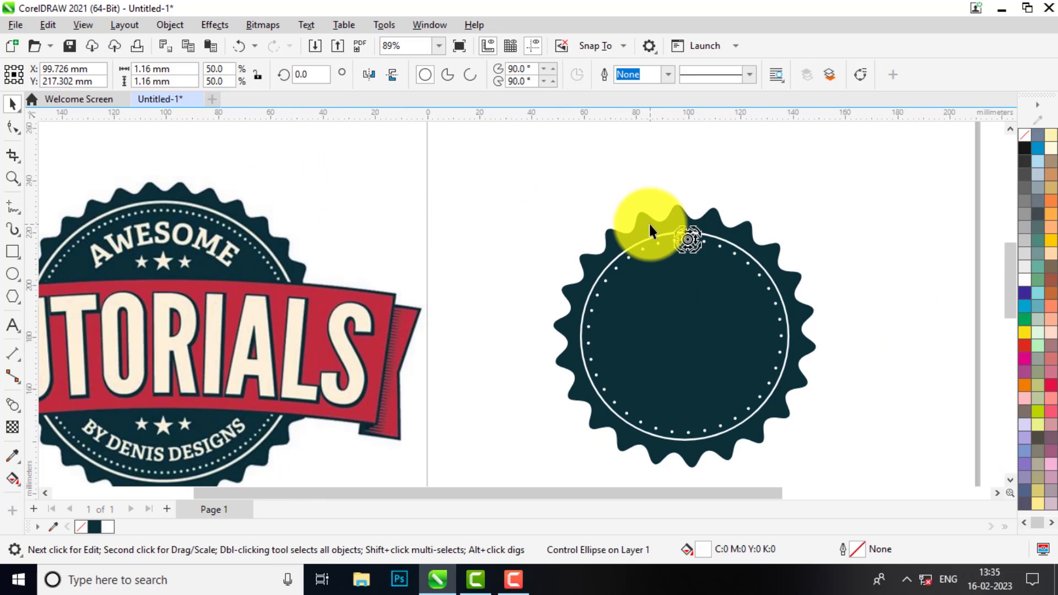
left_click(524, 255)
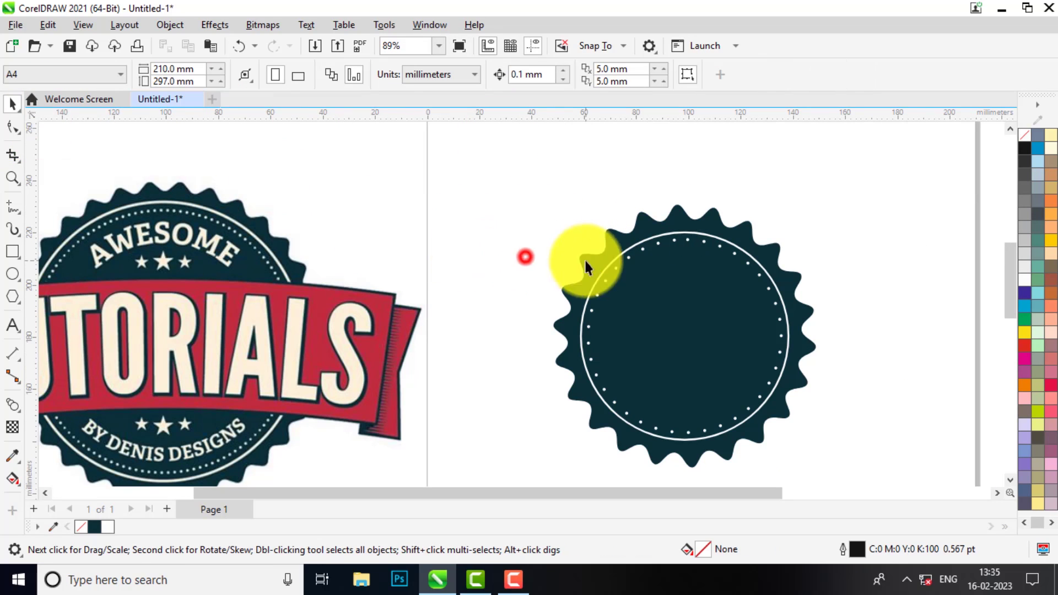
left_click(628, 259)
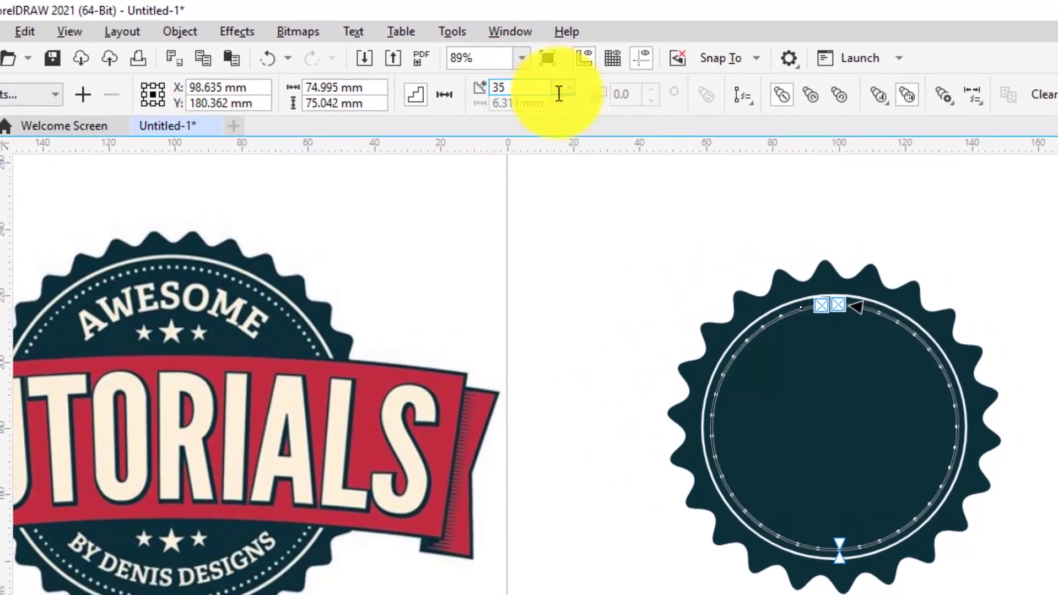
double_click(515, 87)
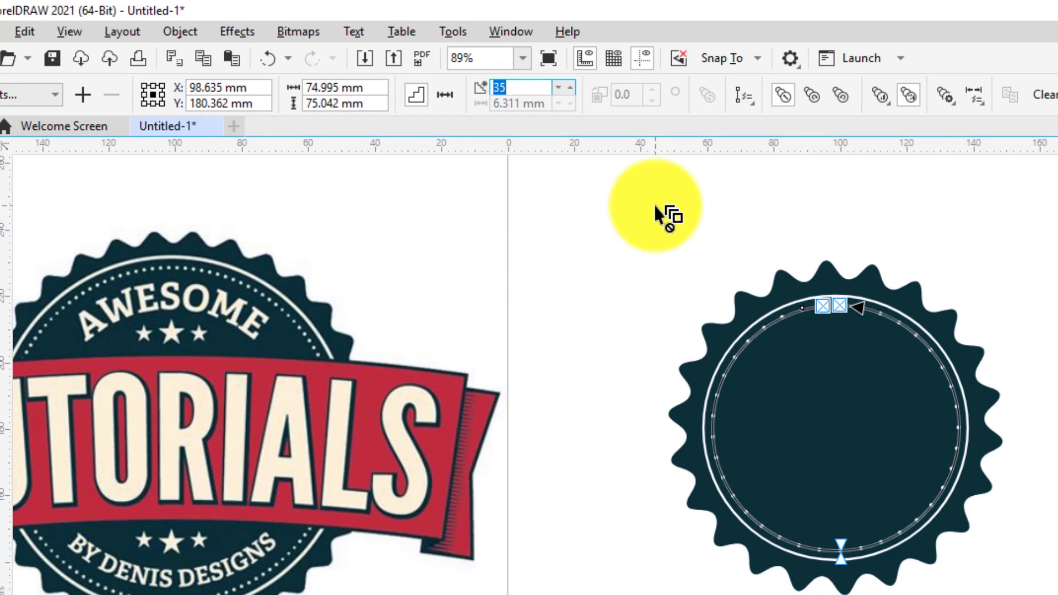
type("45")
key("Return")
Try denser dot spacing on the inner circle with 55 and 65 blend steps
scroll(669, 171, "up", 3)
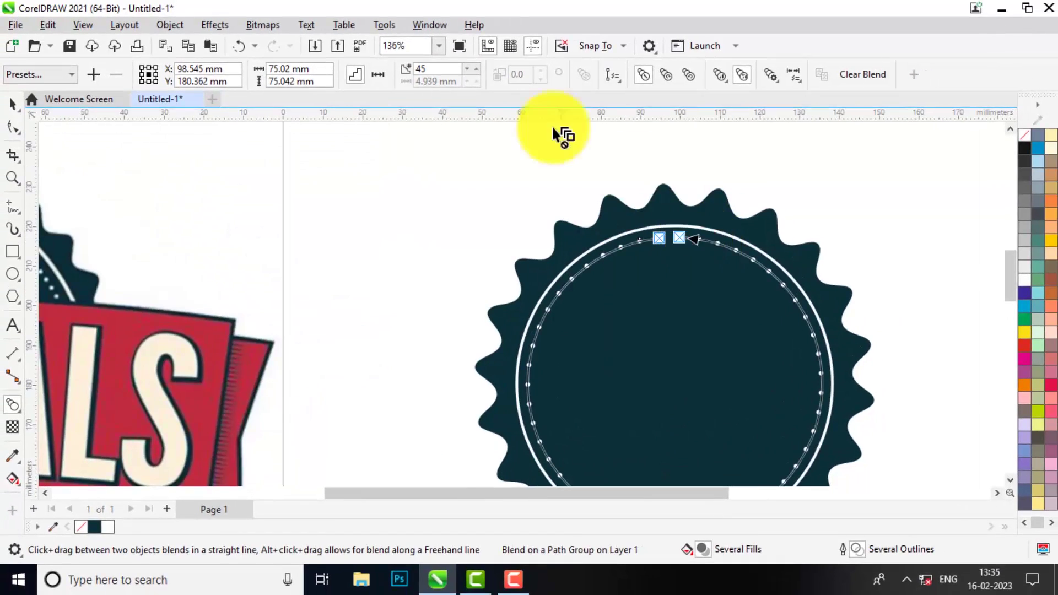
double_click(439, 68)
type("55")
key("Return")
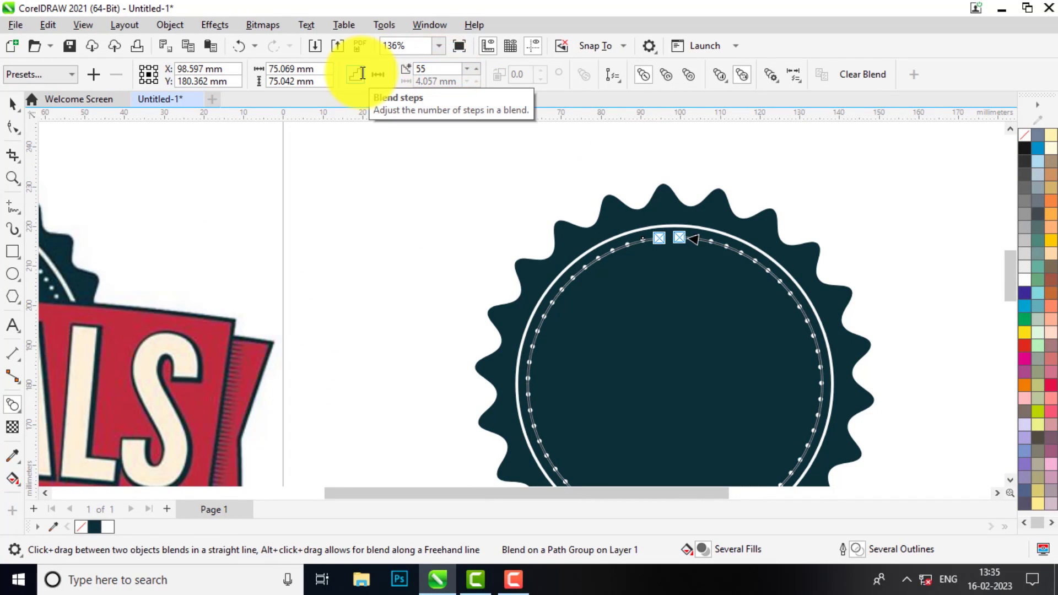
double_click(451, 74)
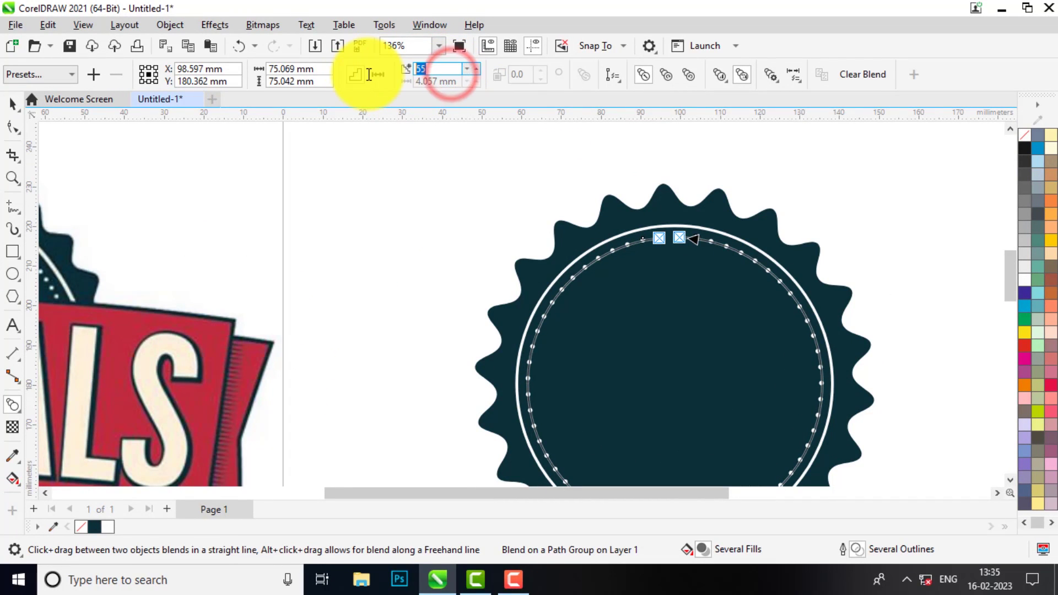
type("65")
key("Return")
scroll(664, 207, "down", 4)
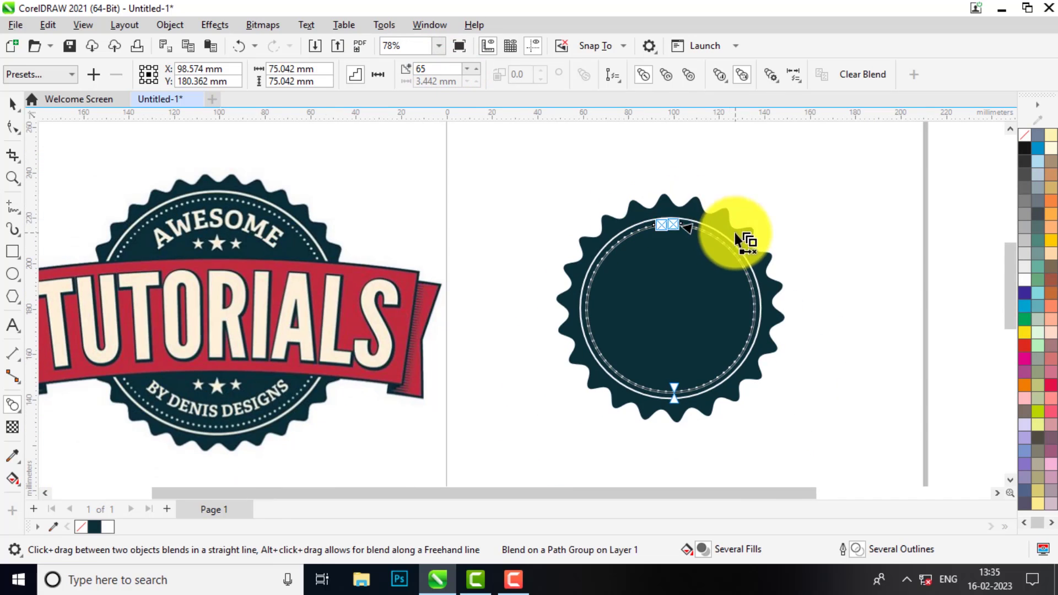
Set the dot blend to 85 steps and deselect it
scroll(670, 233, "up", 3)
scroll(669, 207, "down", 2)
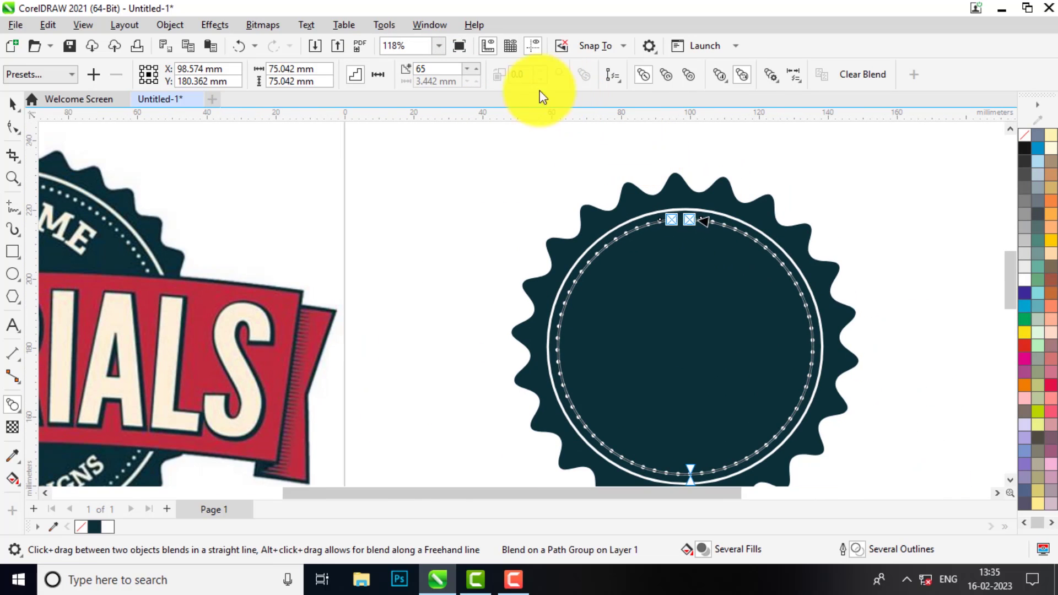
double_click(436, 68)
type("8")
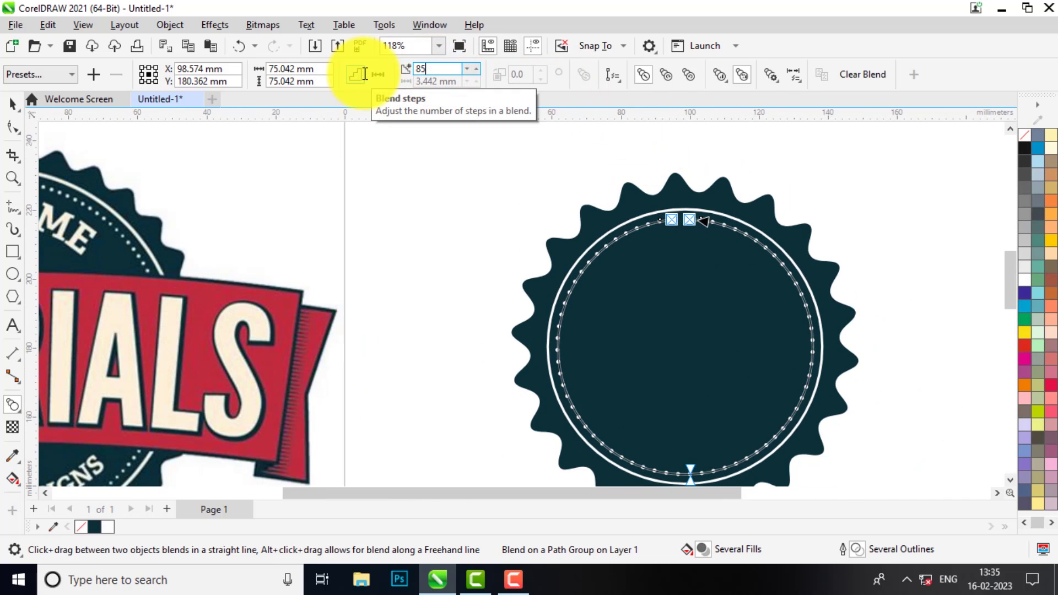
type("5")
key("Return")
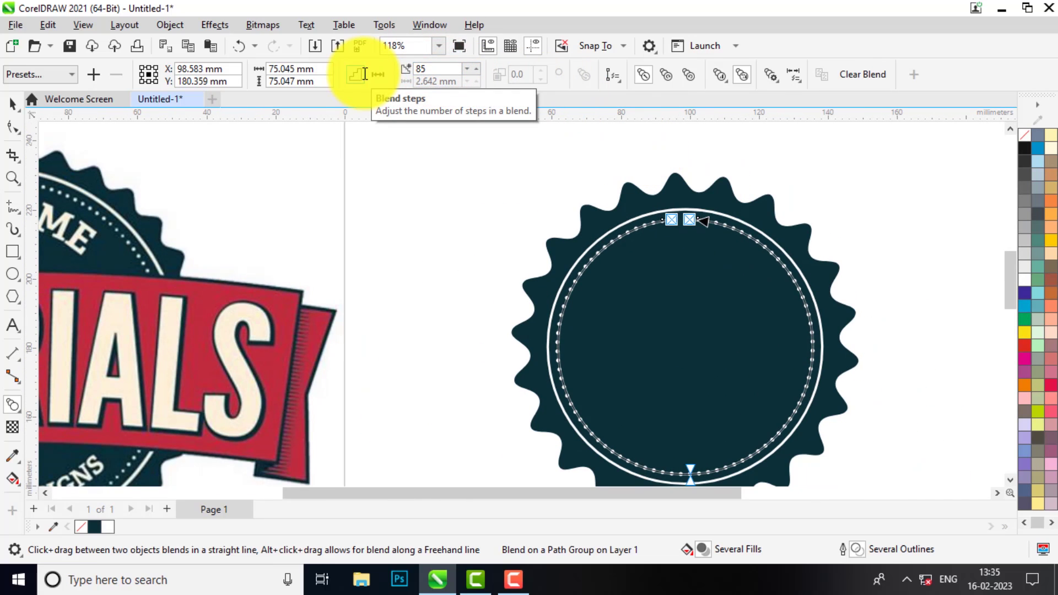
left_click(12, 103)
scroll(546, 188, "down", 2)
left_click(545, 185)
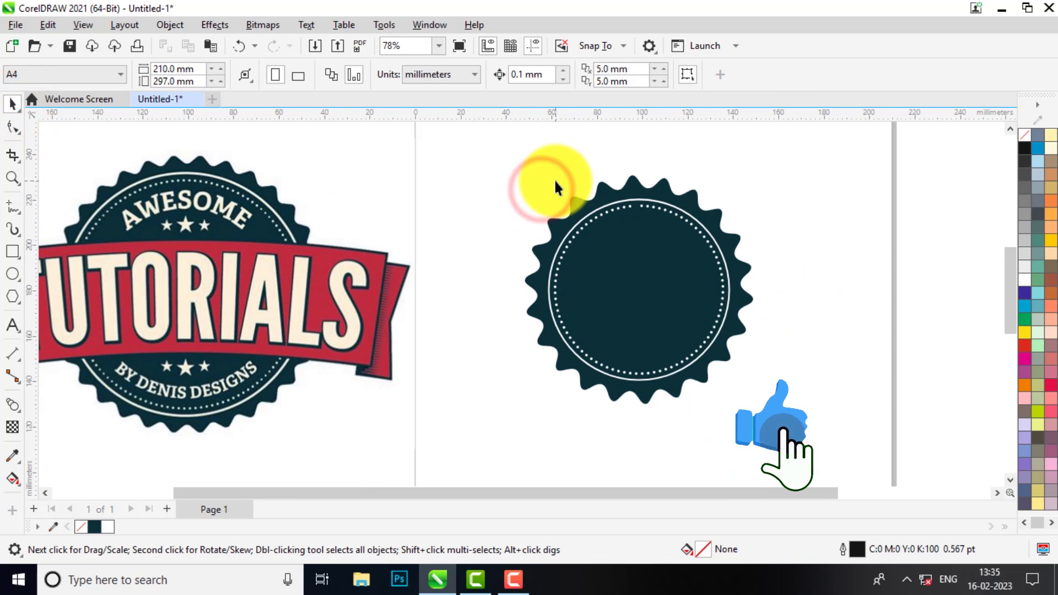
Move the end dot left of the gap along the circle until the two end dots are about 3 mm apart
scroll(653, 177, "up", 7)
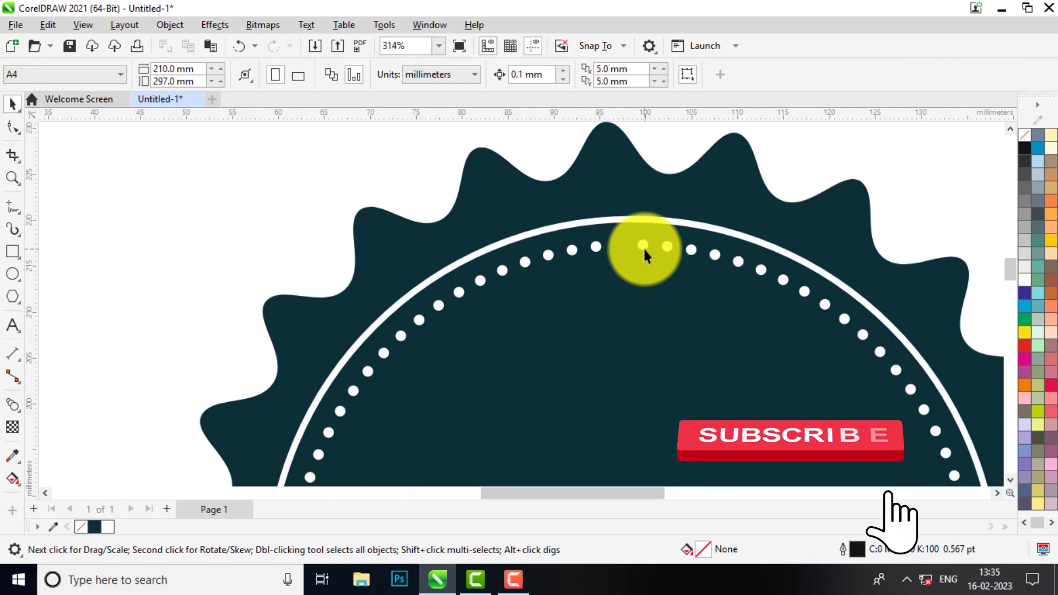
left_click(641, 247)
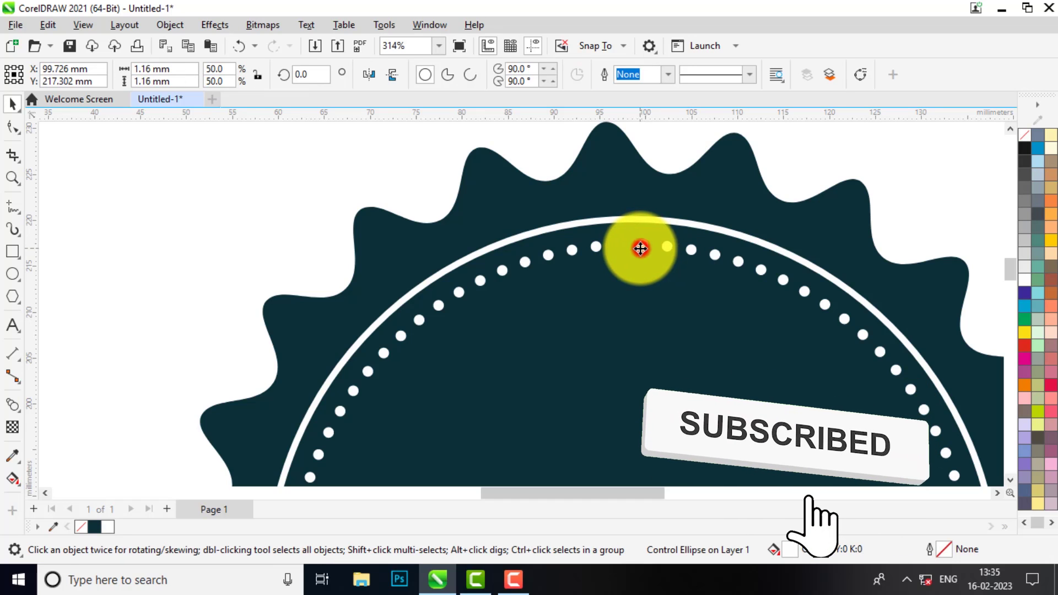
left_click_drag(640, 248, 579, 245)
key("ctrl+z")
scroll(623, 249, "up", 3)
scroll(622, 263, "down", 4)
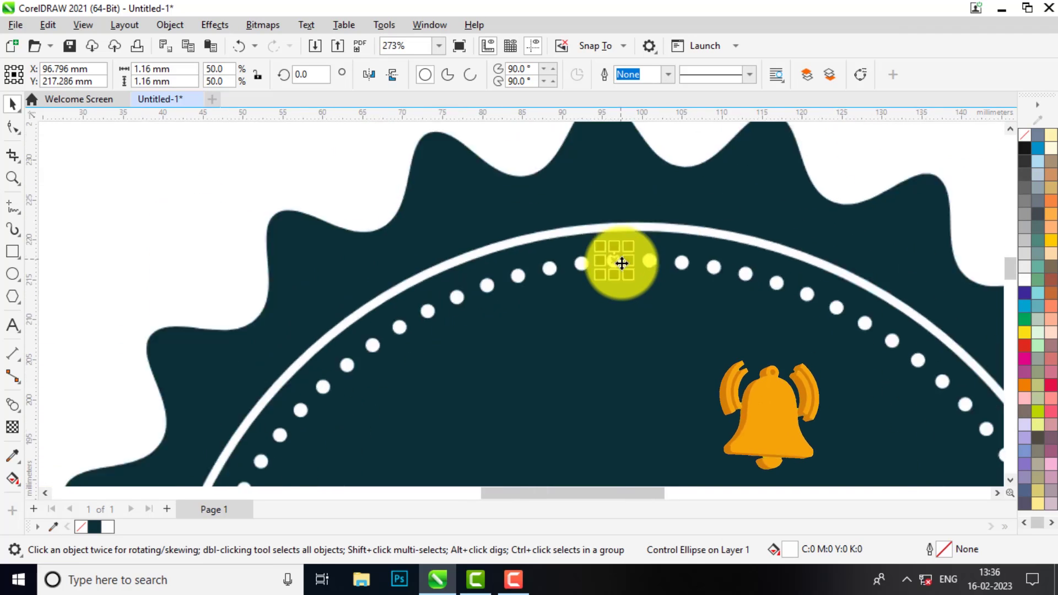
scroll(622, 264, "up", 3)
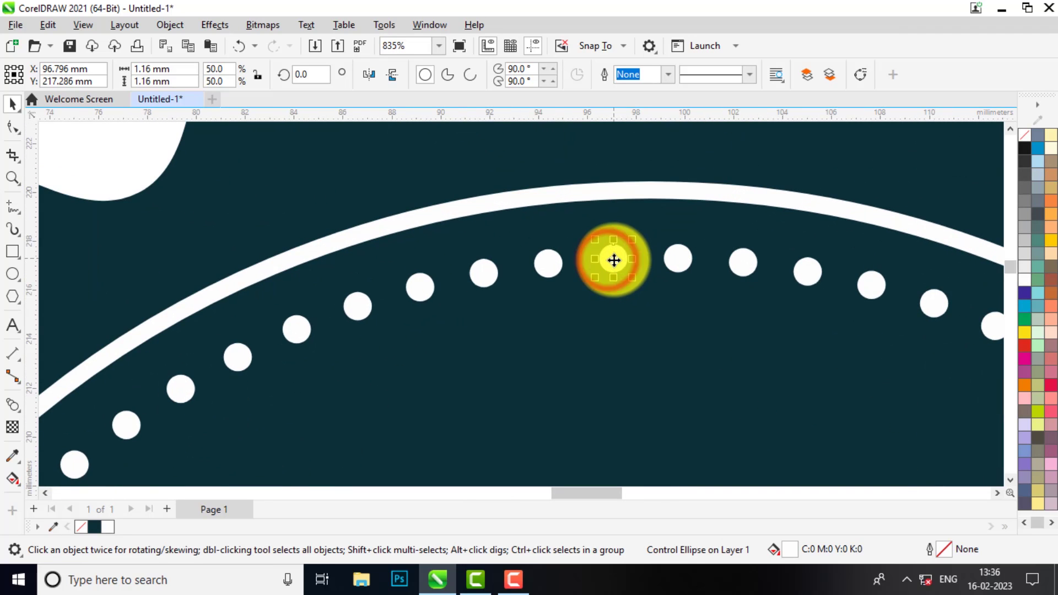
left_click_drag(614, 260, 621, 259)
left_click(679, 258)
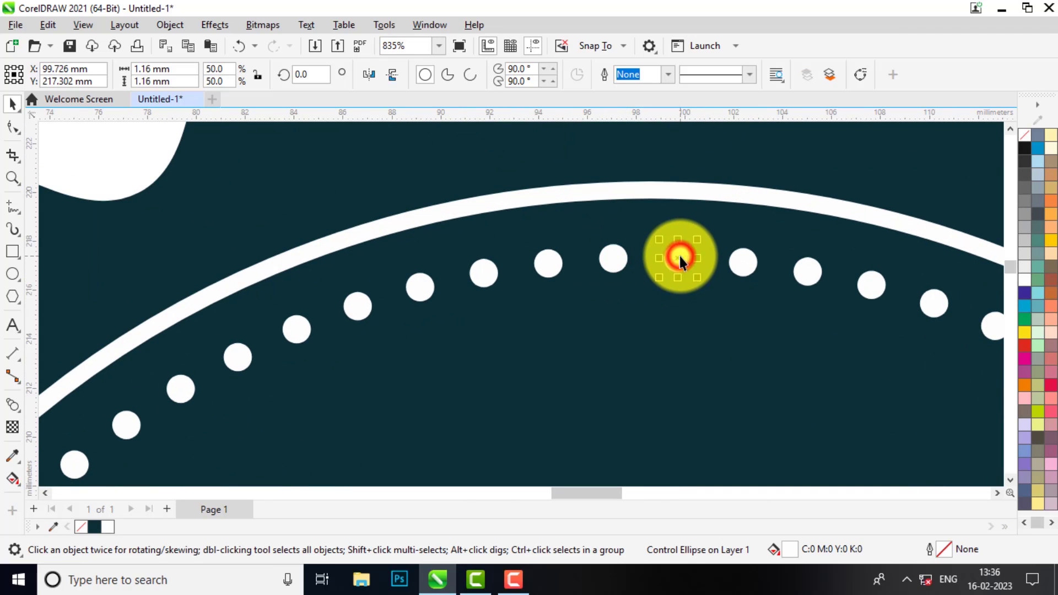
scroll(630, 254, "down", 4)
left_click(808, 276)
scroll(789, 256, "down", 5)
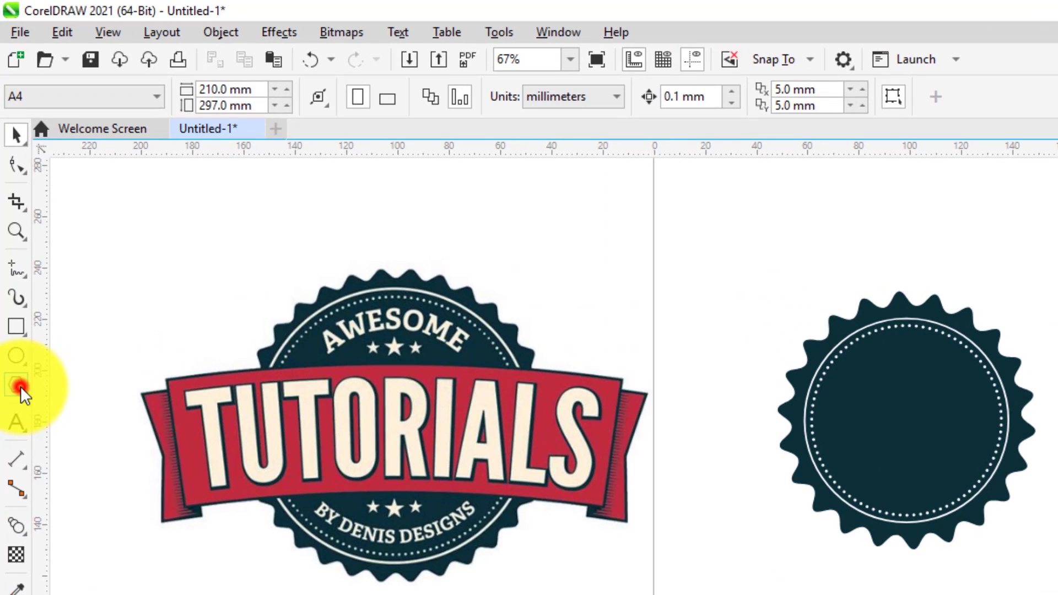
Draw a folded-ribbon banner from the common banner shapes across the seal, about 171 mm wide and 41 mm high
left_click(12, 297)
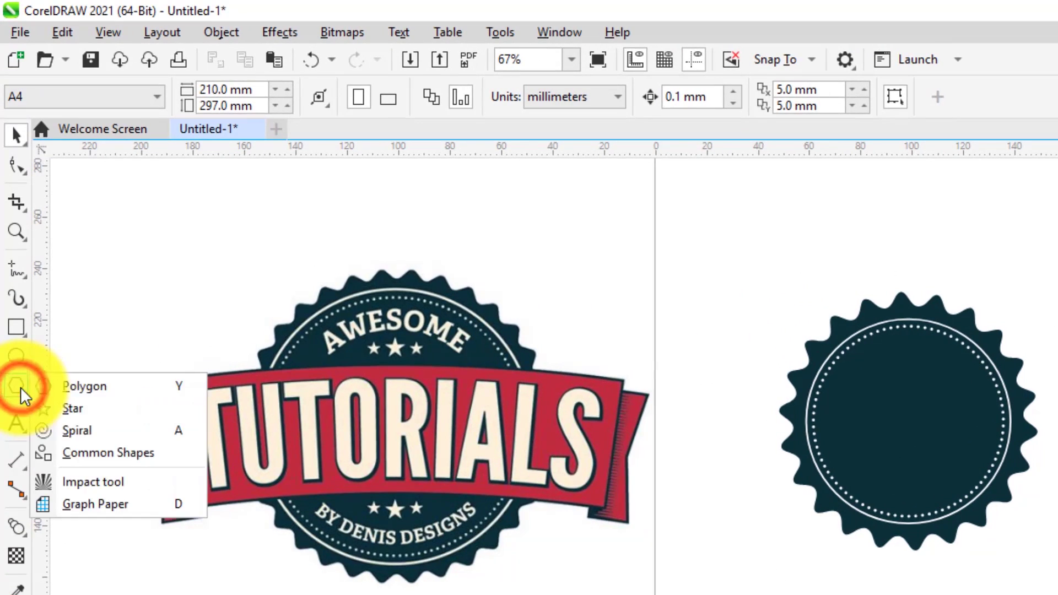
left_click(80, 451)
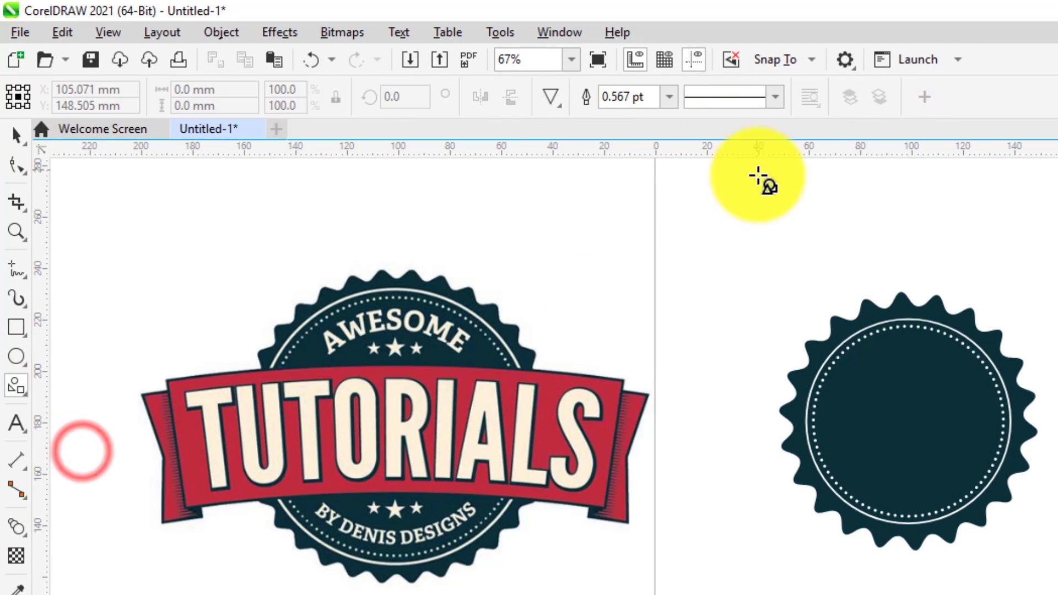
left_click(550, 97)
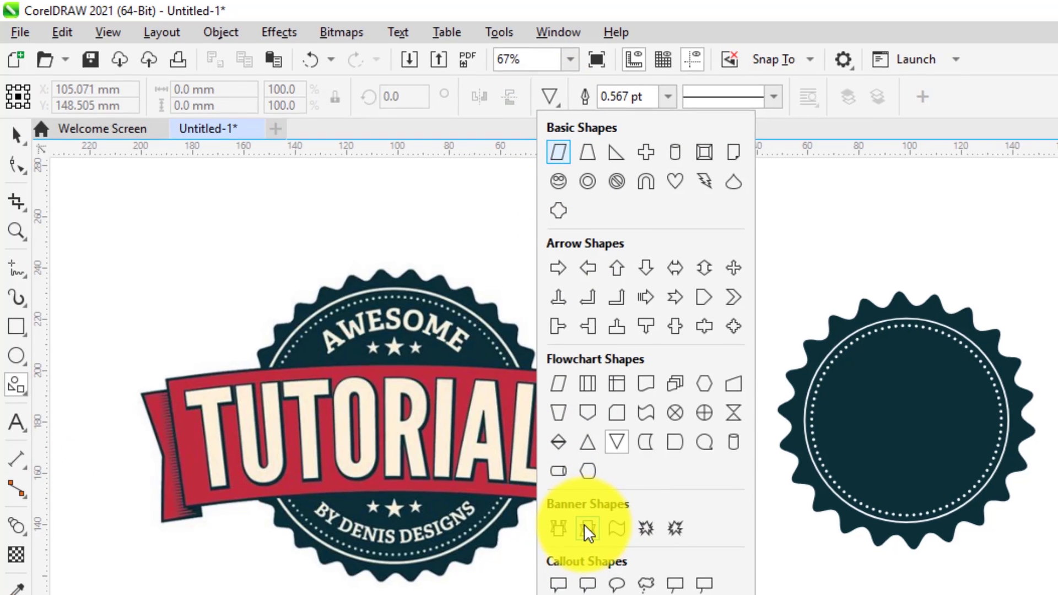
left_click(589, 531)
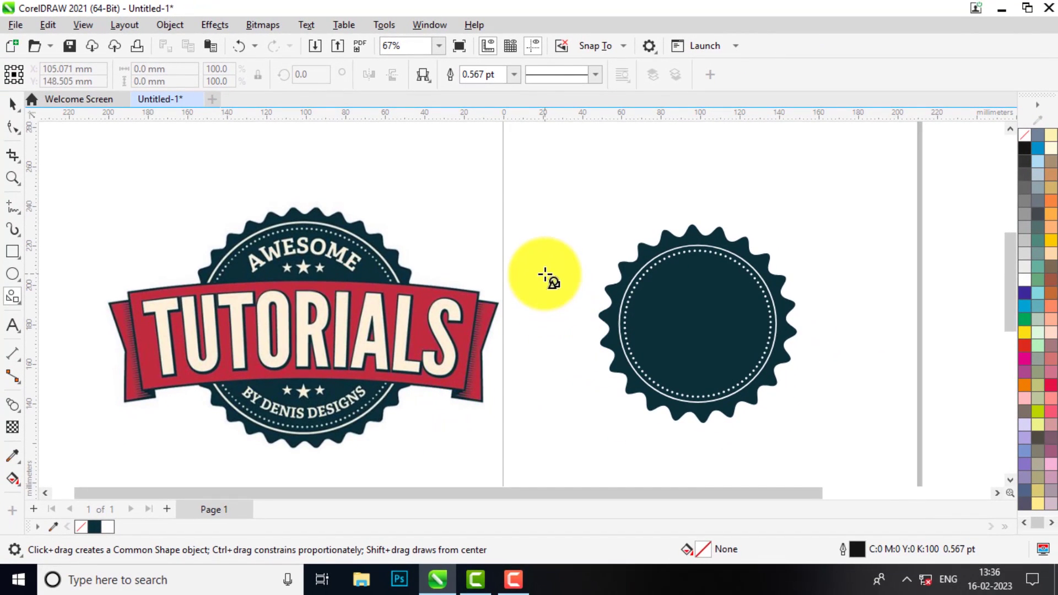
left_click_drag(544, 274, 882, 356)
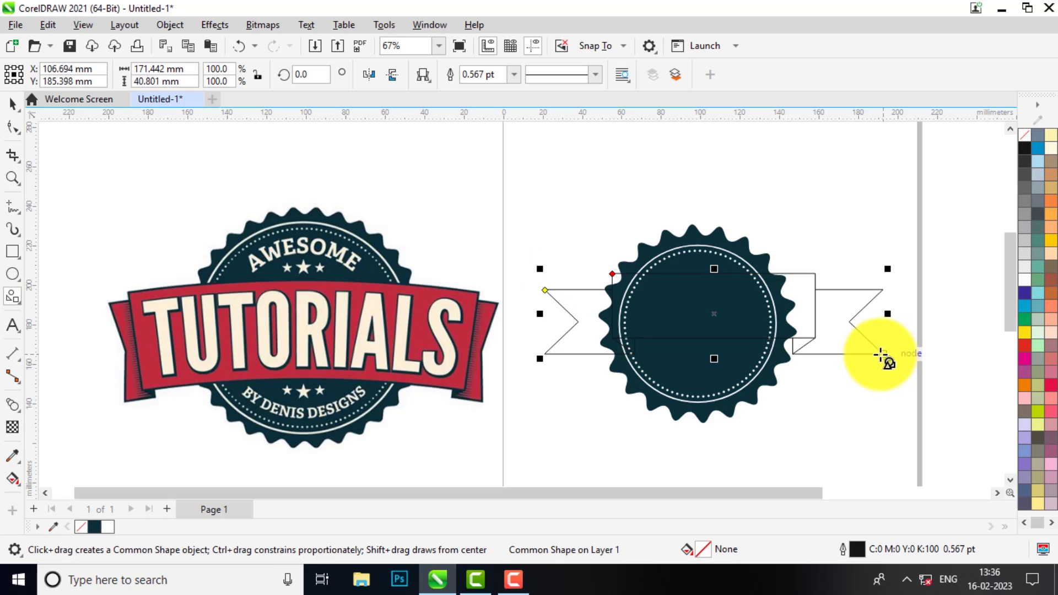
Widen the banner's centre panel almost to the ribbon tails and raise the tails to make the folds shallower
left_click(612, 273)
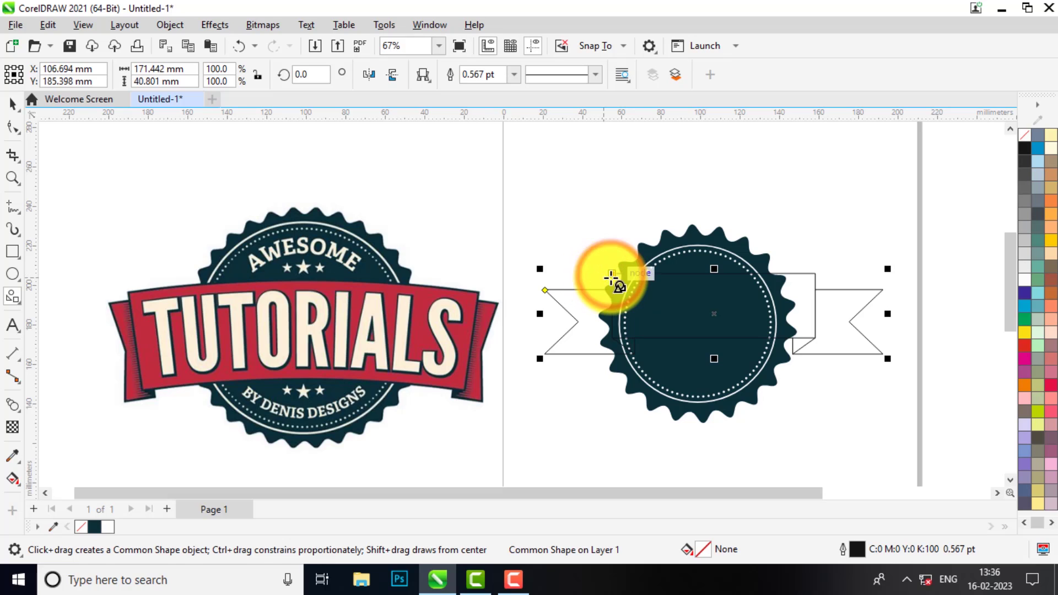
left_click_drag(610, 270, 571, 279)
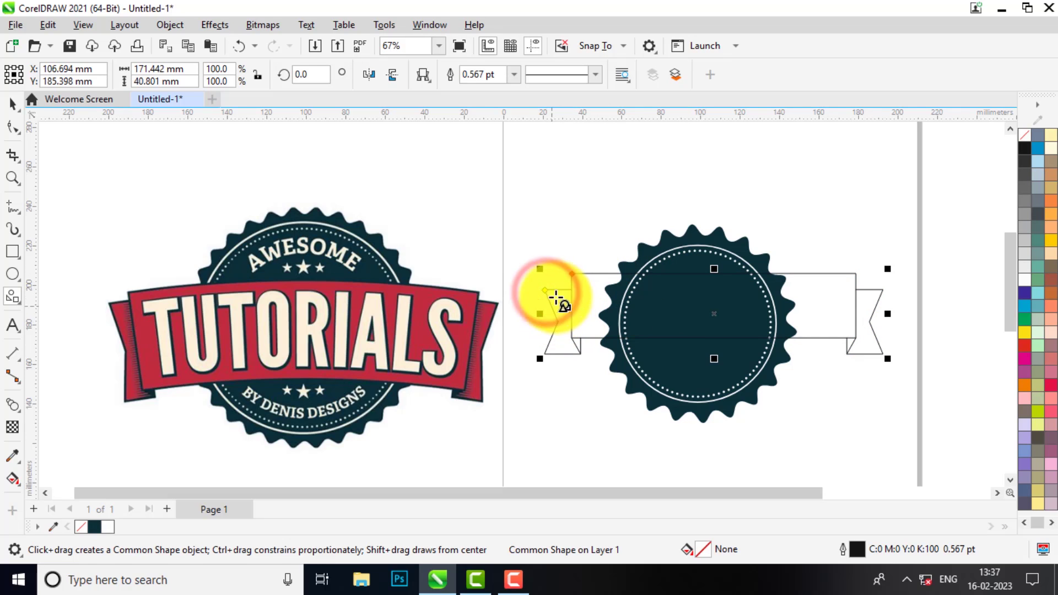
left_click(12, 128)
left_click(541, 284)
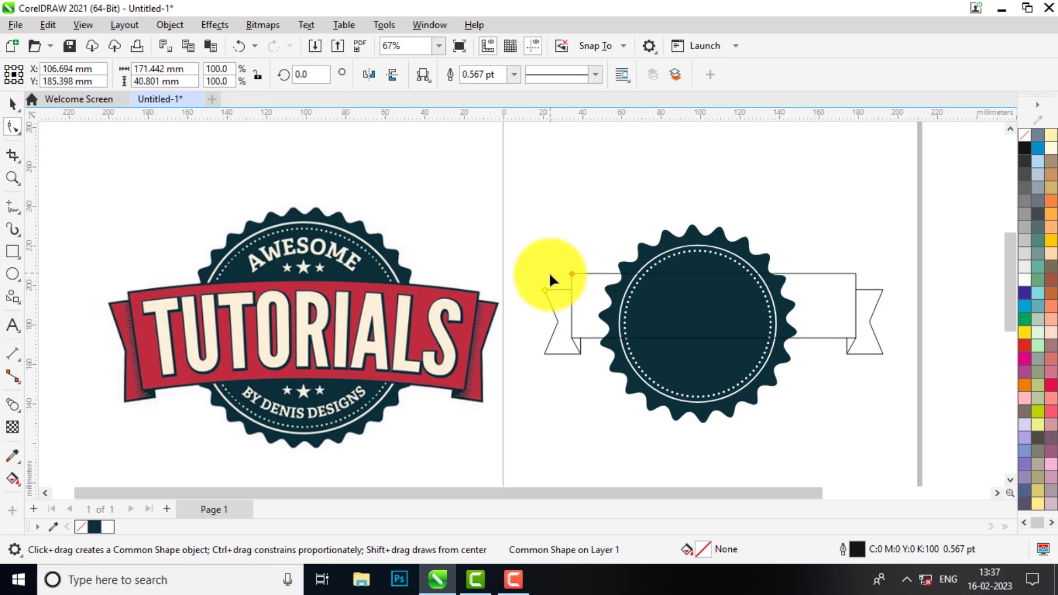
left_click_drag(544, 288, 548, 281)
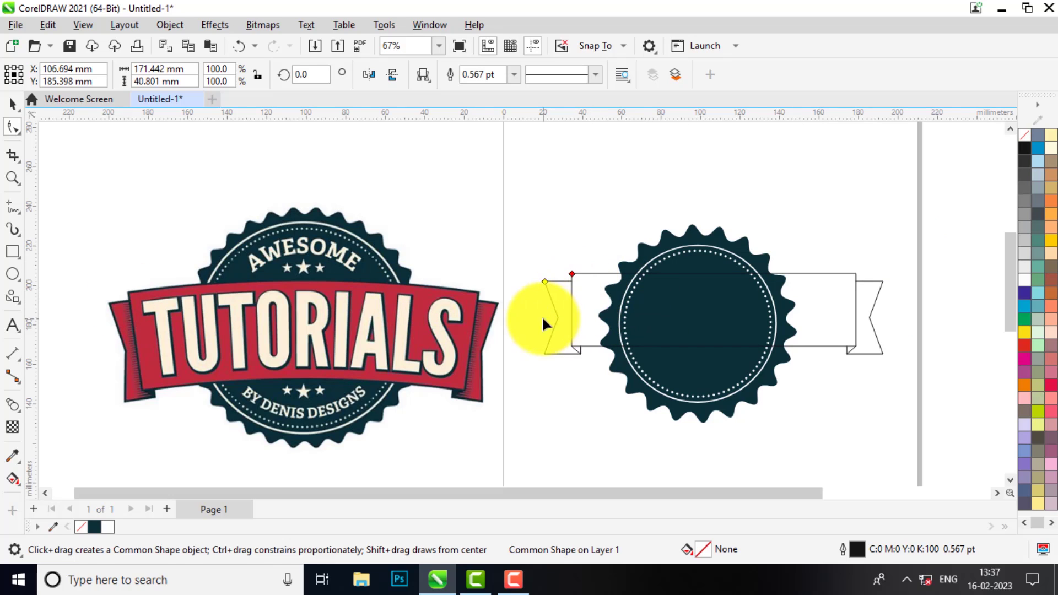
mouse_move(572, 274)
left_mouse_down()
mouse_move(574, 288)
mouse_move(561, 283)
left_mouse_up()
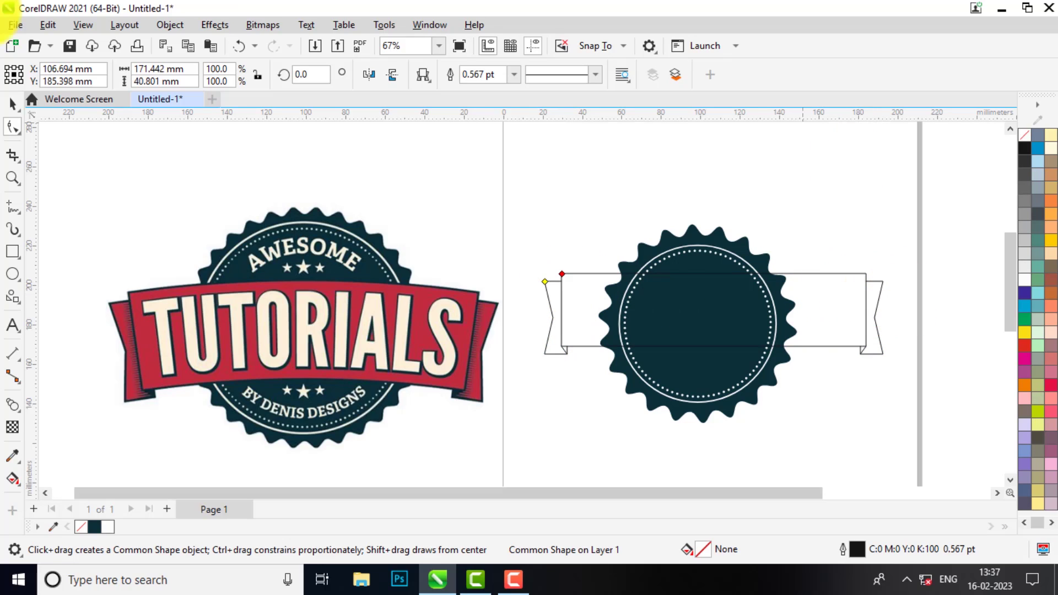
Sample the red from the reference ribbon and fill the new banner with it
double_click(13, 104)
left_click(13, 455)
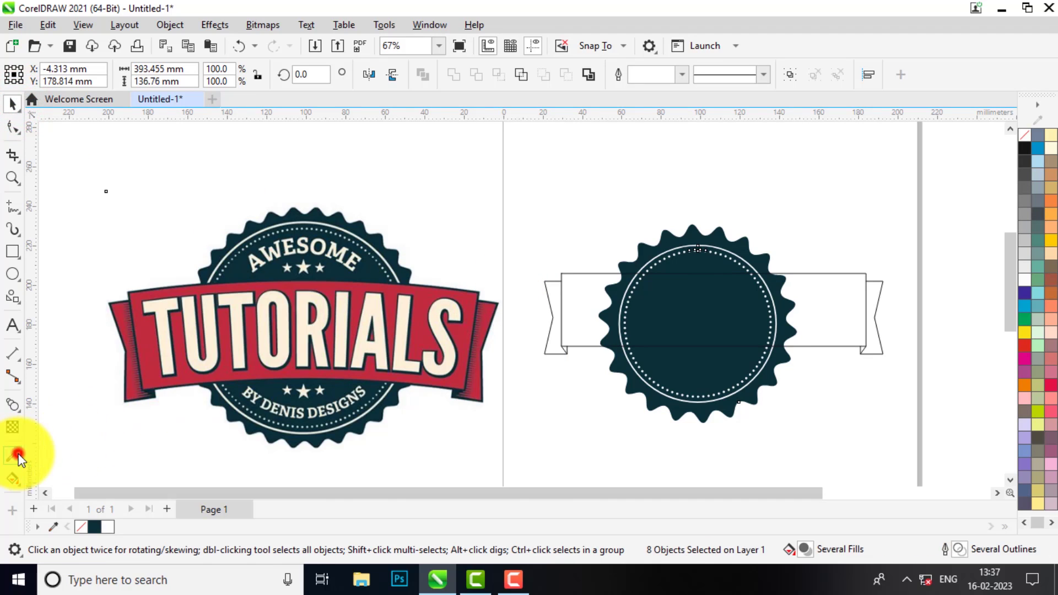
left_click(150, 343)
left_click(580, 308)
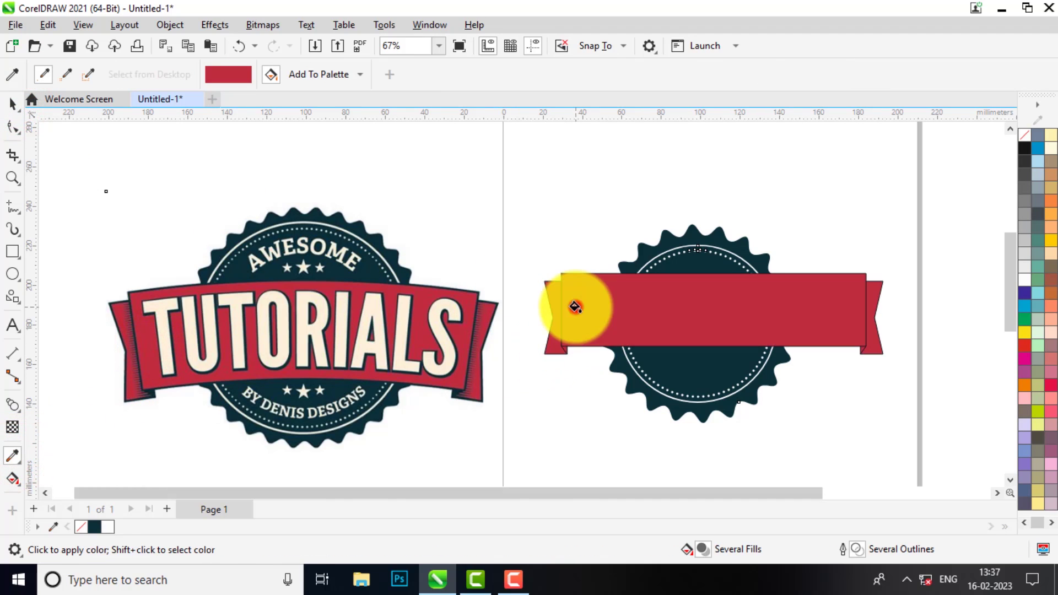
Select the red banner and set its outline width to 1.0 pt
double_click(12, 103)
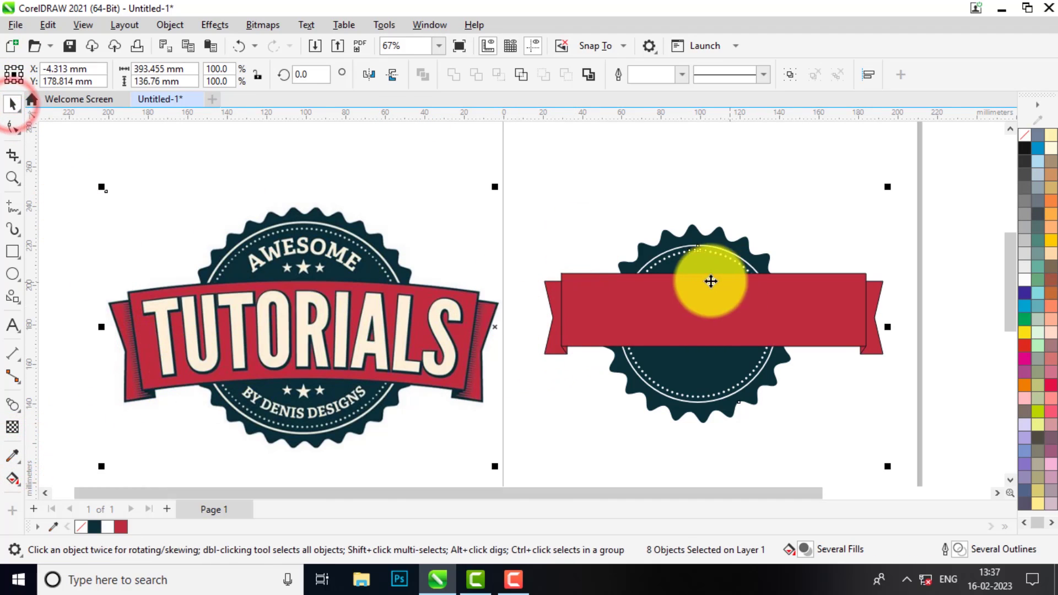
left_click(634, 310)
left_click(870, 379)
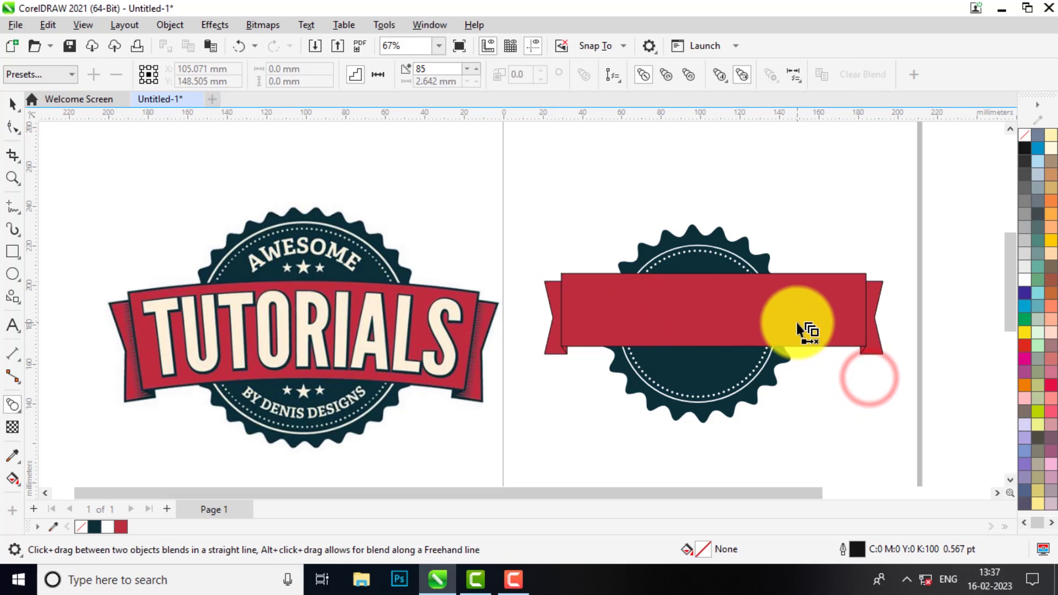
key("space")
left_click(826, 313)
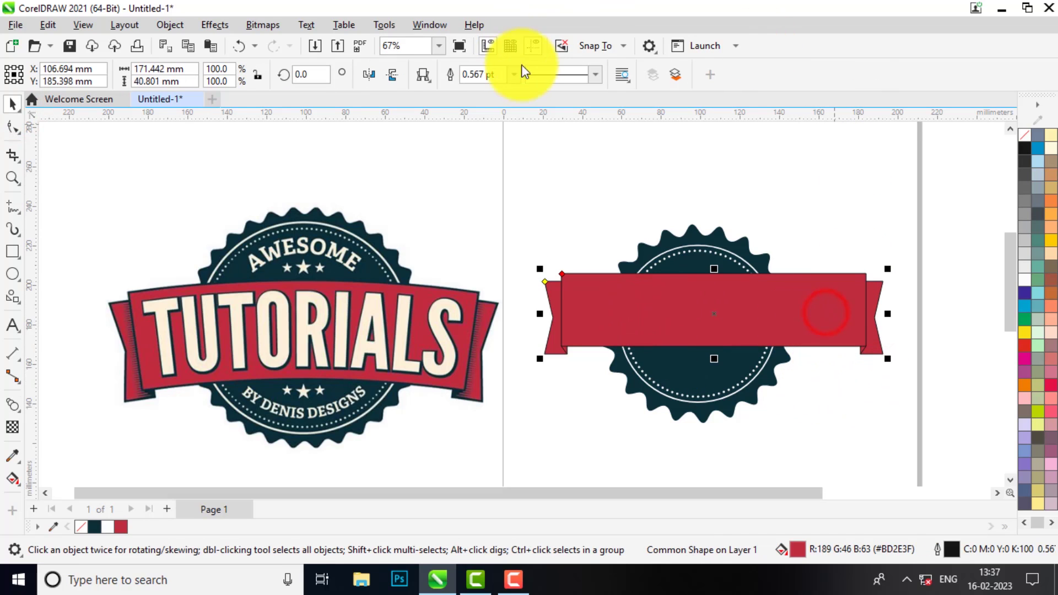
left_click_drag(496, 74, 437, 76)
type("1.")
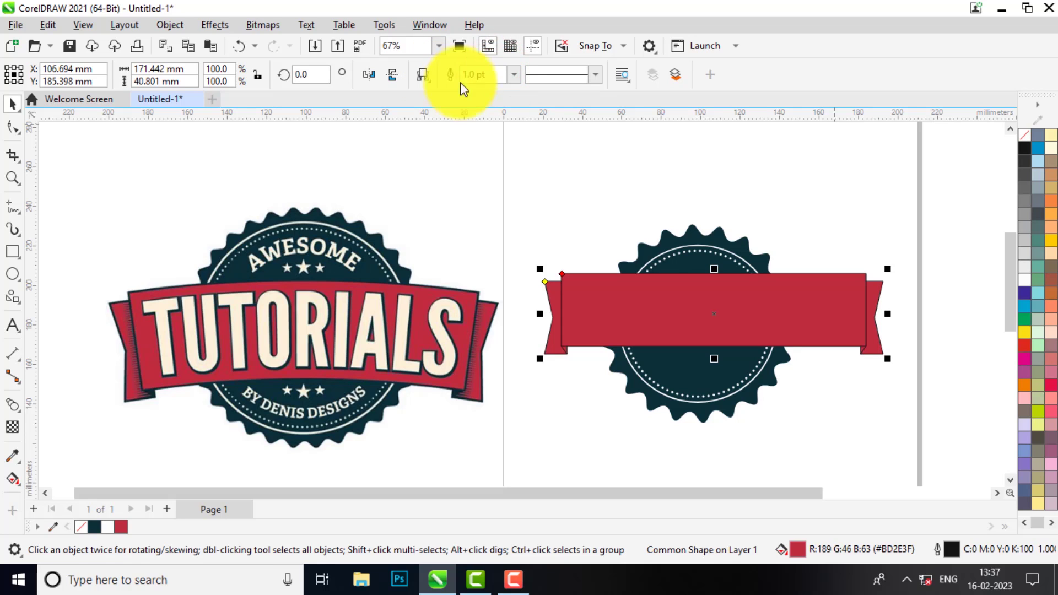
Set the red banner's outline width to 2.0 pt and deselect it
left_click(514, 75)
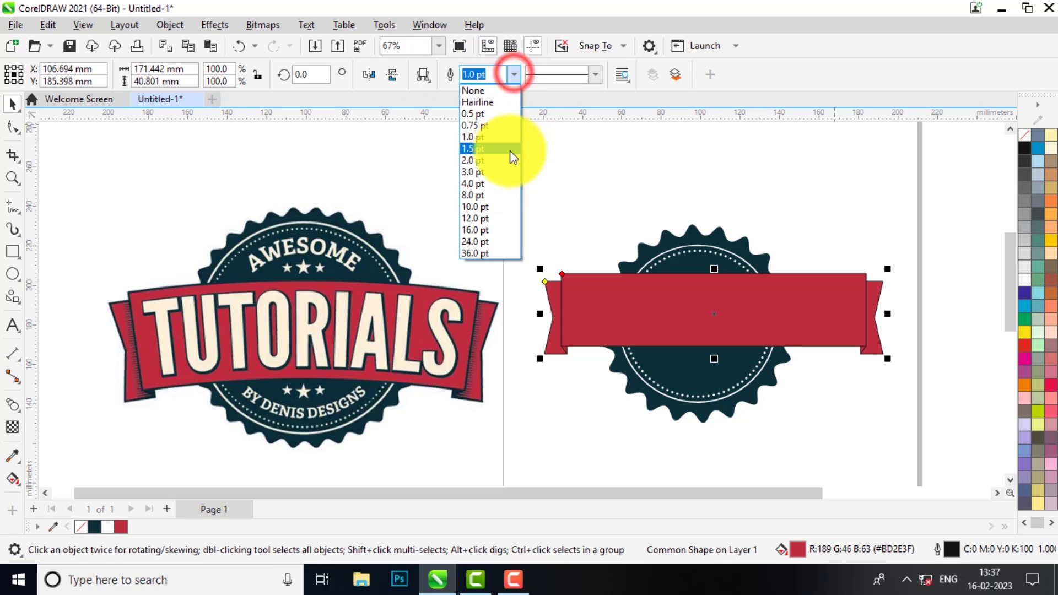
left_click(491, 160)
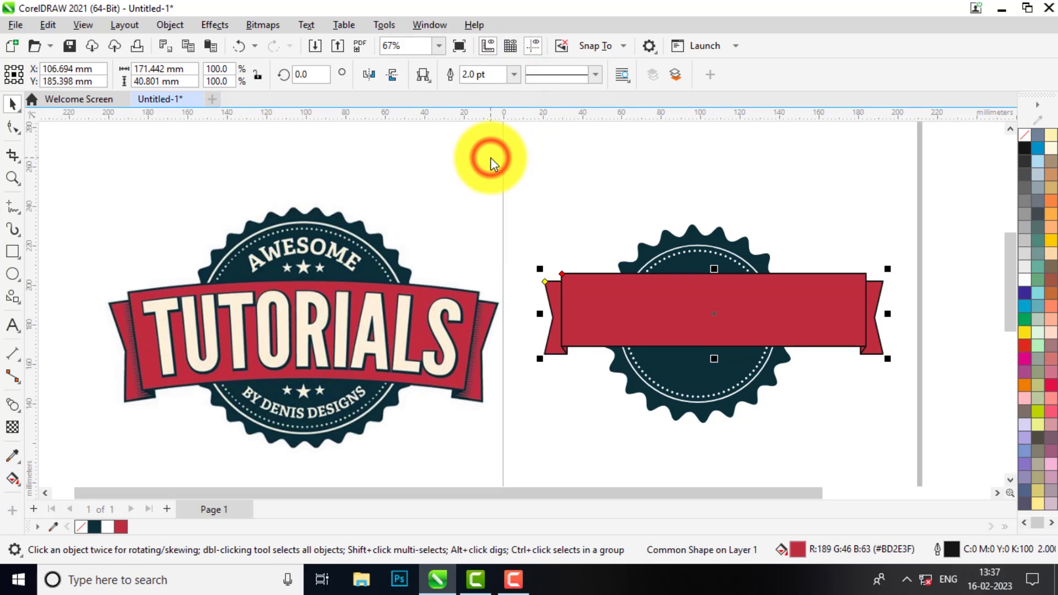
left_click(631, 199)
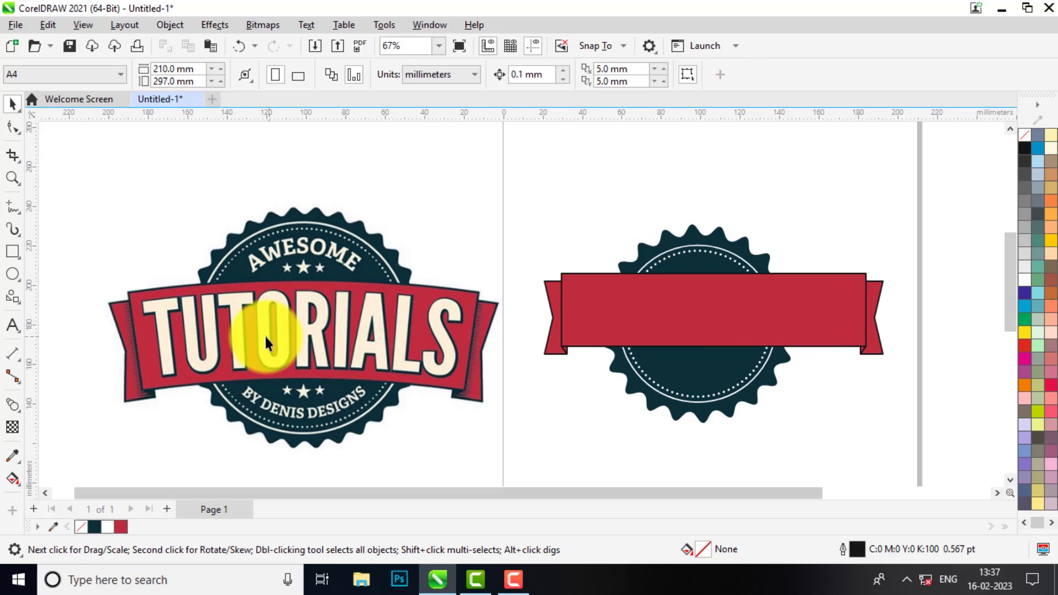
Activate an editable envelope around the red banner with the Envelope tool
left_click(754, 316)
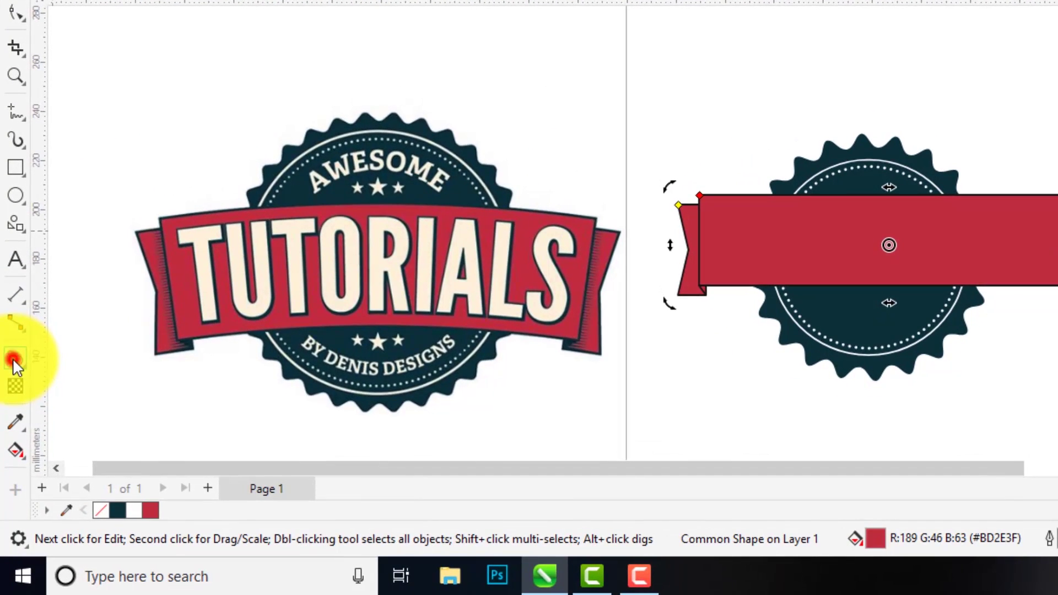
left_click(12, 403)
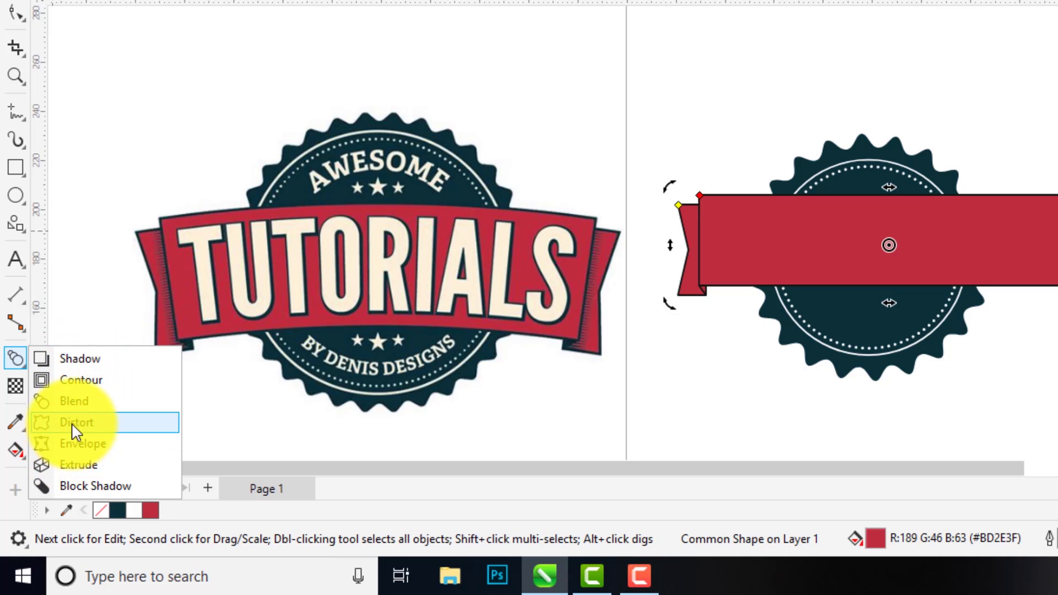
left_click(88, 444)
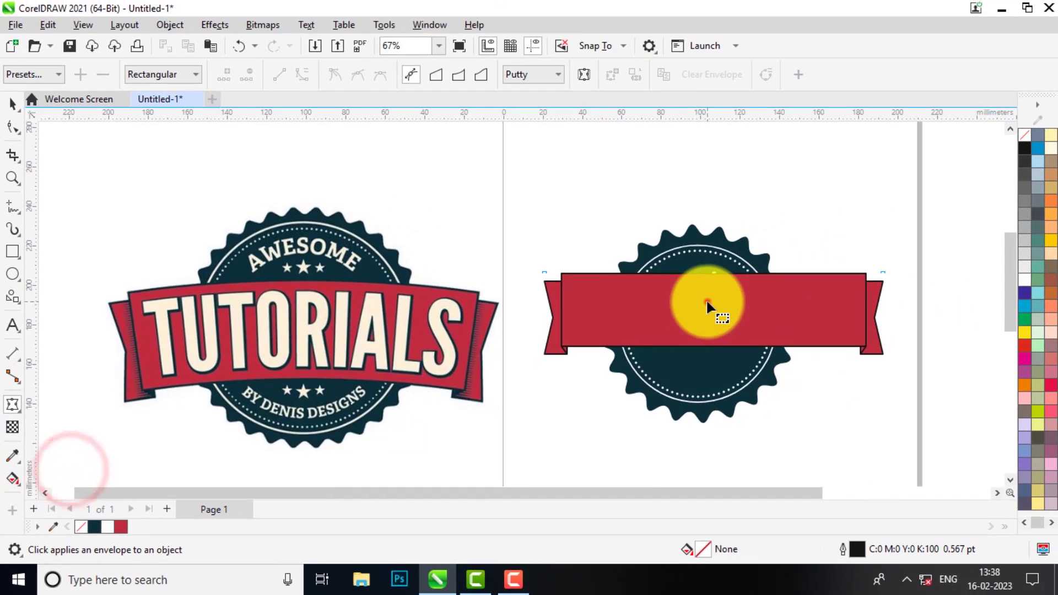
left_click(775, 286)
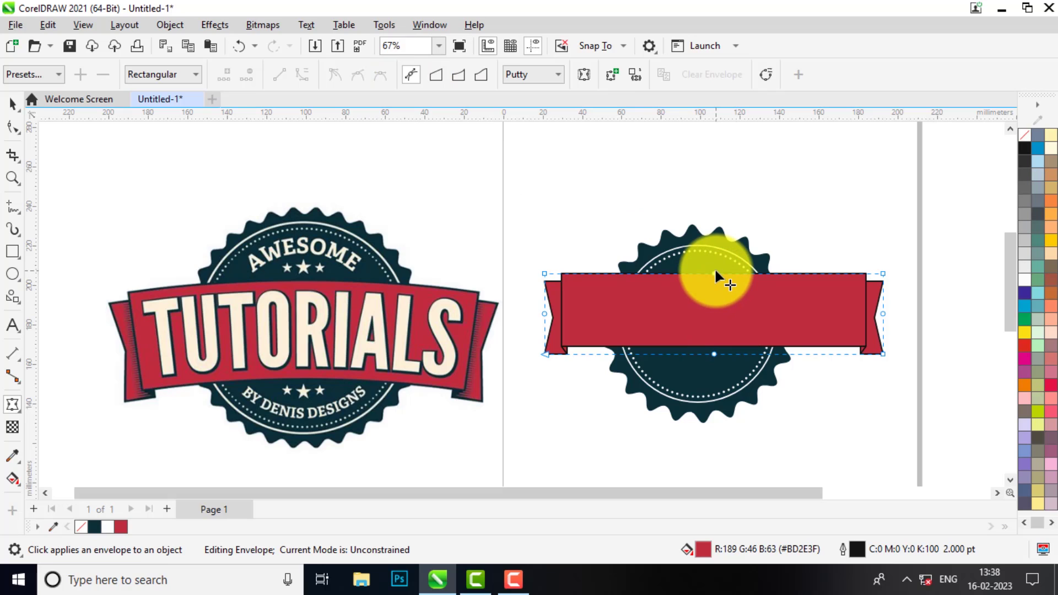
Try to bow the banner's upper edge by raising its middle envelope node, and undo the change
left_click_drag(716, 272, 714, 264)
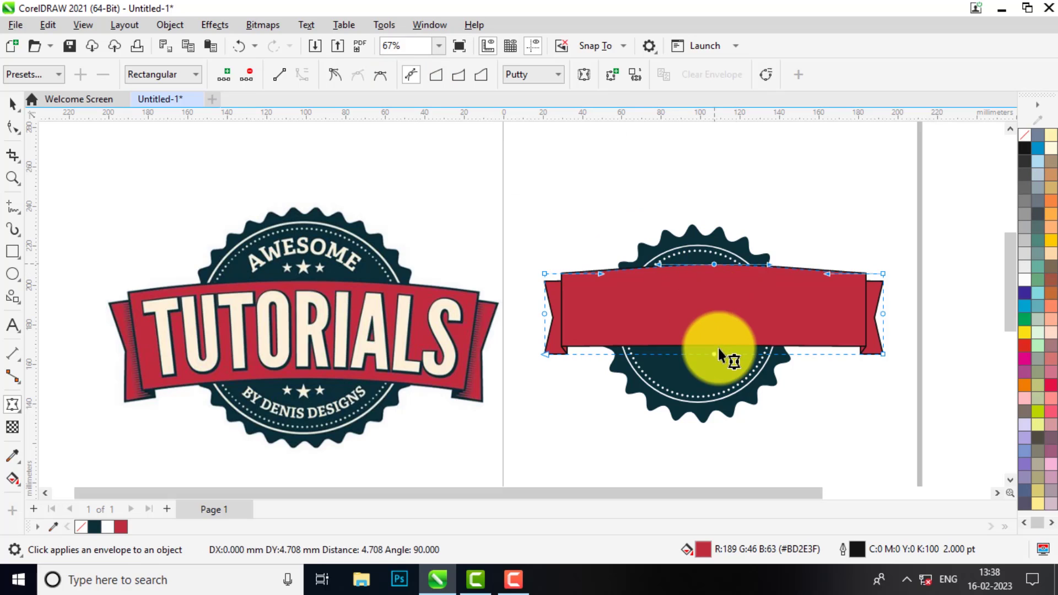
left_click(715, 345)
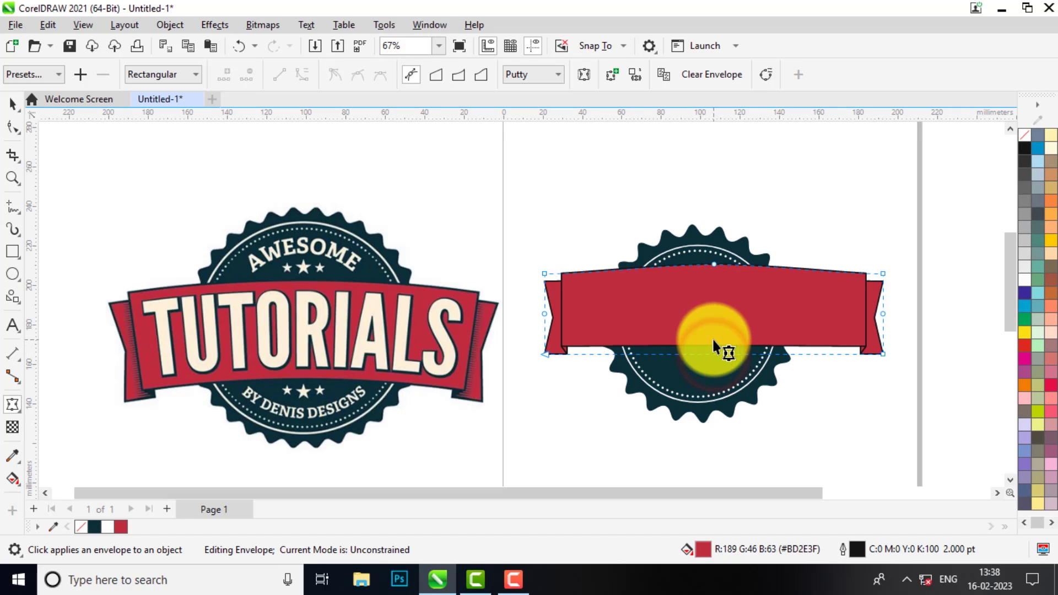
left_click(654, 212)
left_click(716, 304)
key("ctrl+z")
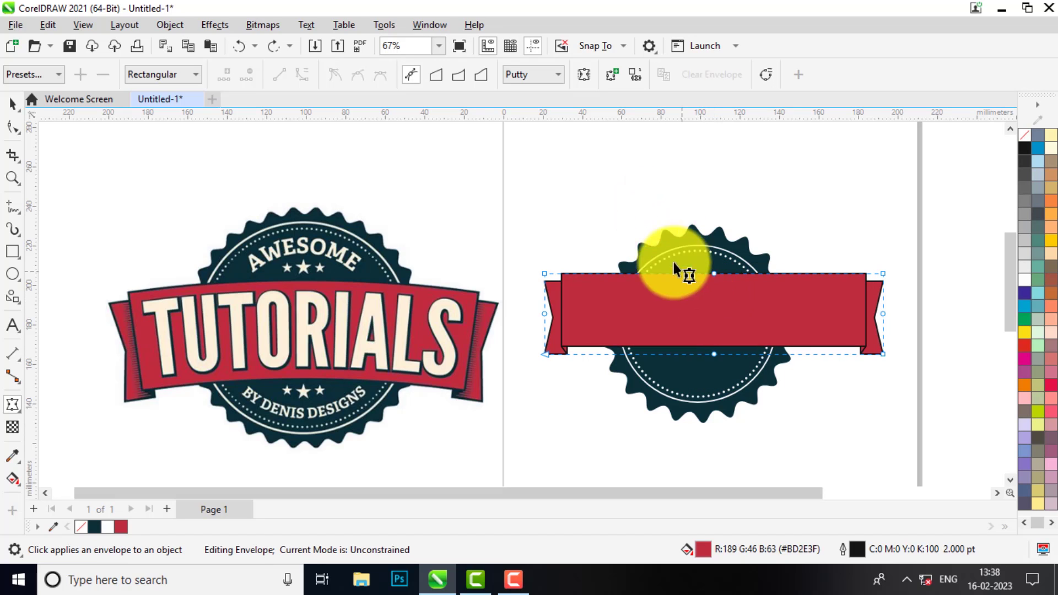
Try to arch the banner by nudging its upper and lower middle envelope nodes upward together, and undo the nudges
left_click_drag(631, 208, 723, 339)
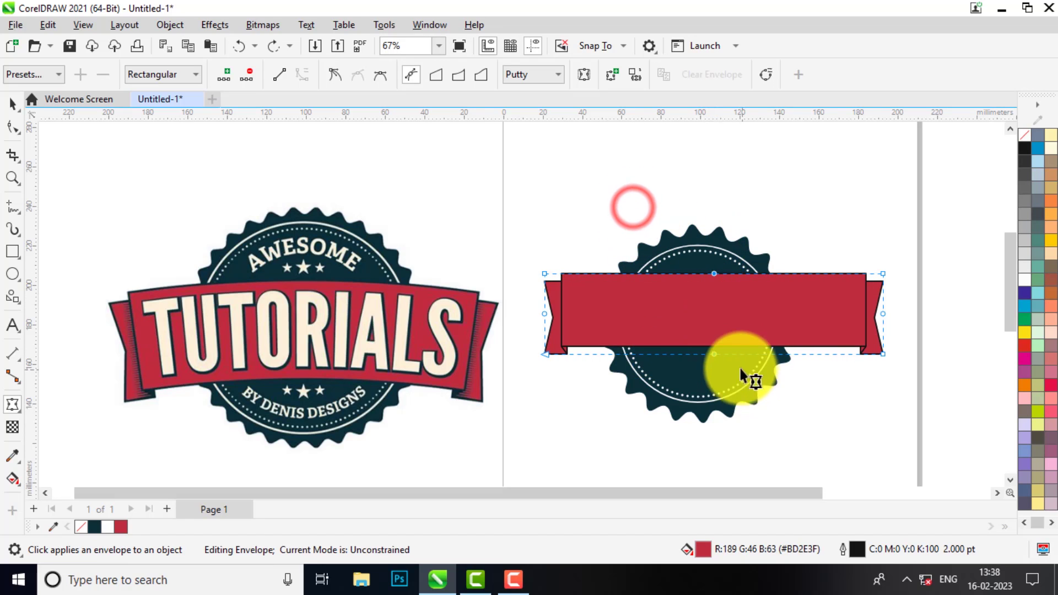
left_click(714, 353)
left_click_drag(619, 220, 748, 355)
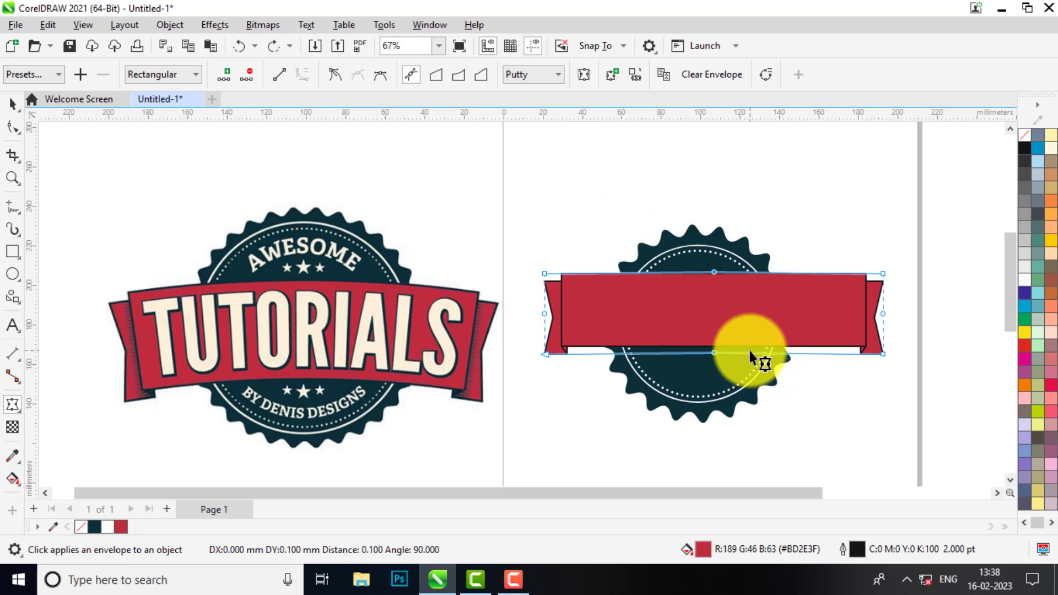
key("Up")
key("Up")
key("Up")
key("Up")
key("Up")
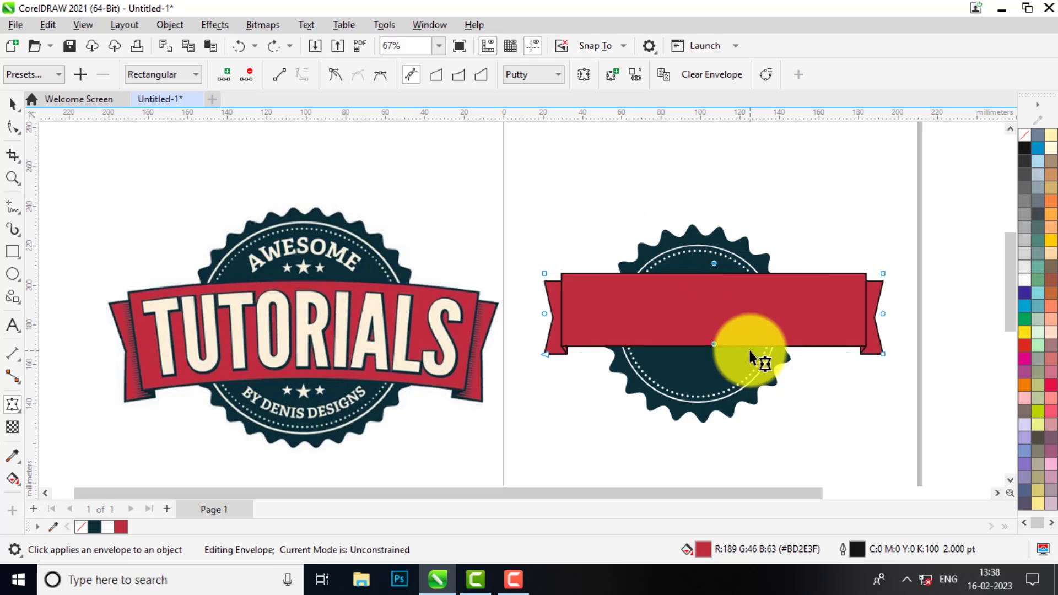
key("Up")
key("Up")
key("Up")
key("Up")
key("Up")
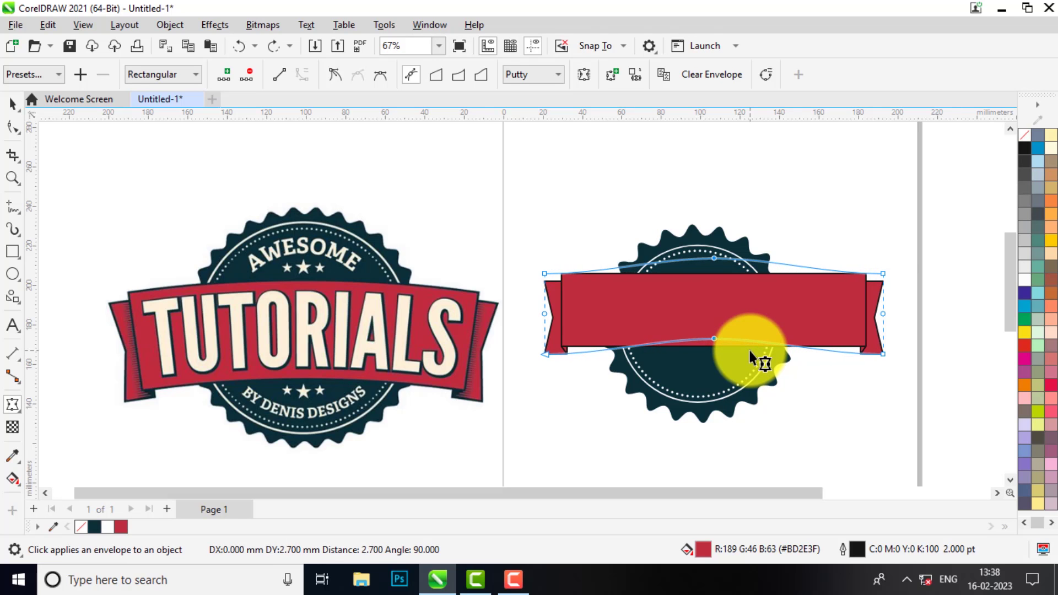
scroll(733, 291, "up", 2)
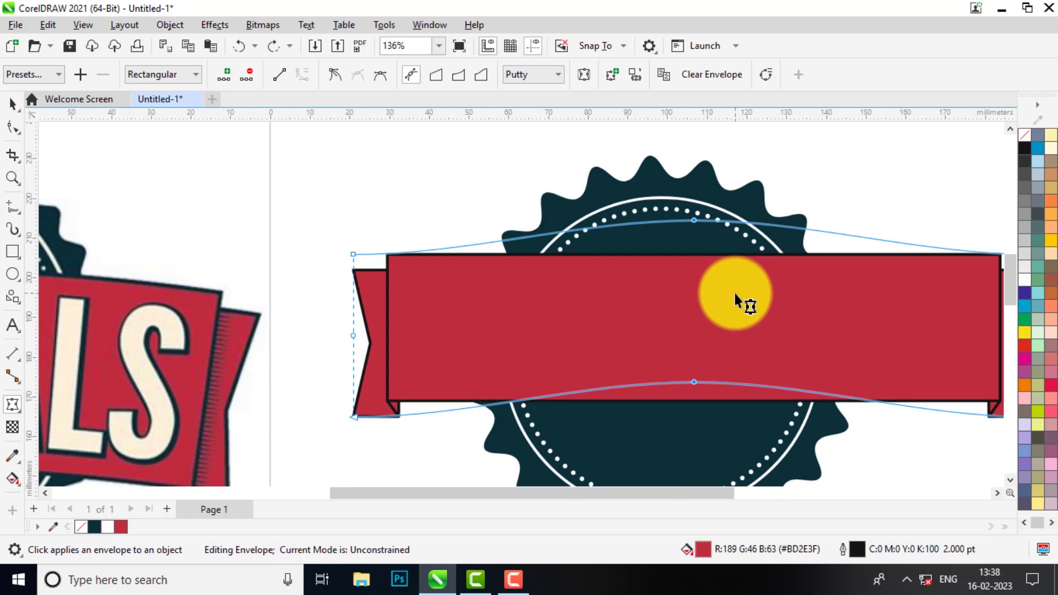
scroll(638, 286, "down", 3)
key("ctrl+z")
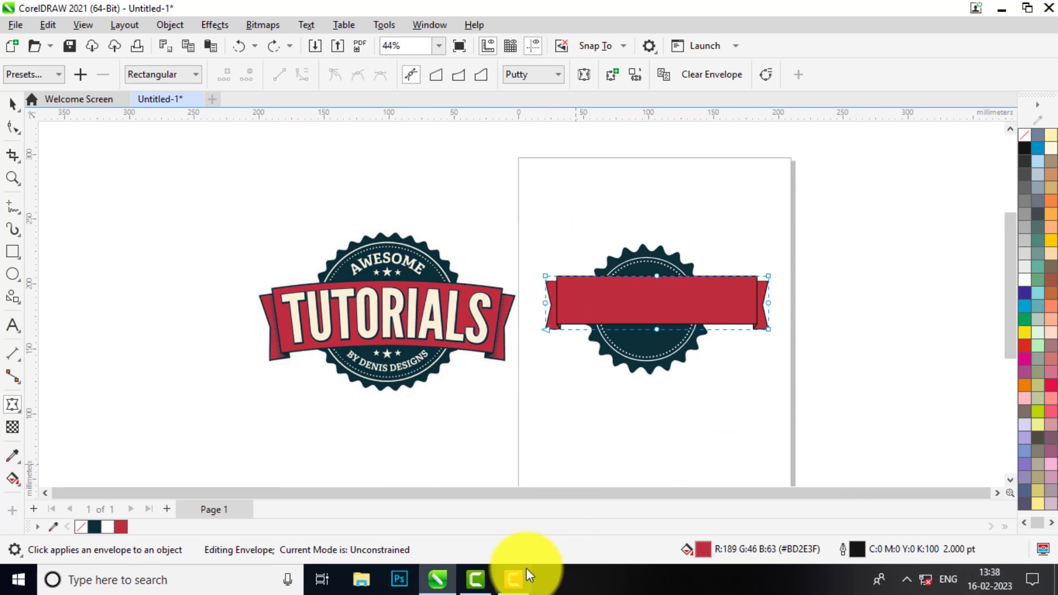
left_click(514, 580)
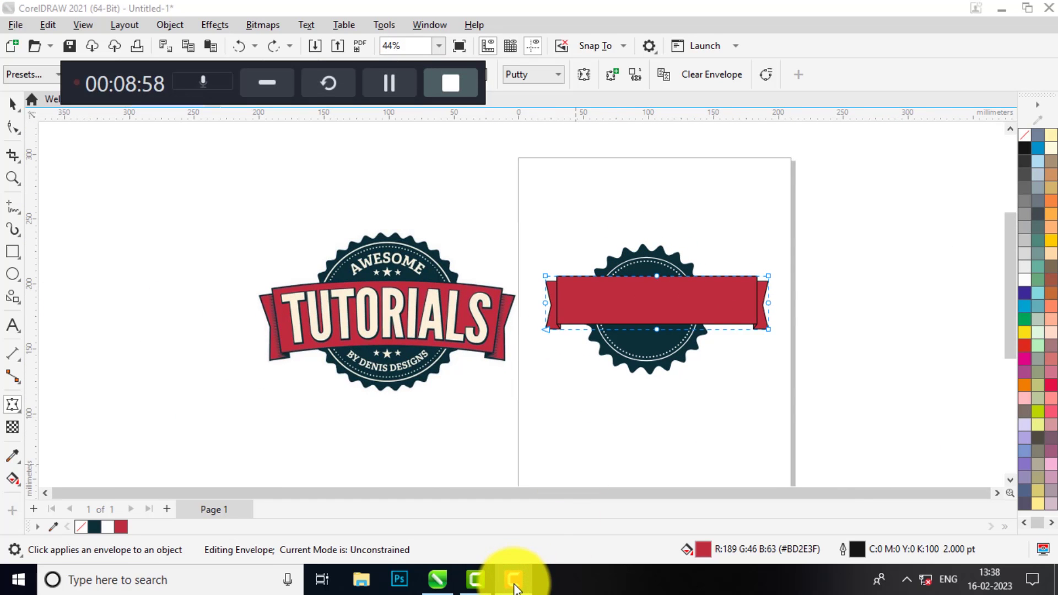
left_click(514, 580)
Try raising only the middle envelope node of the banner's upper edge again, and undo it
scroll(674, 299, "up", 2)
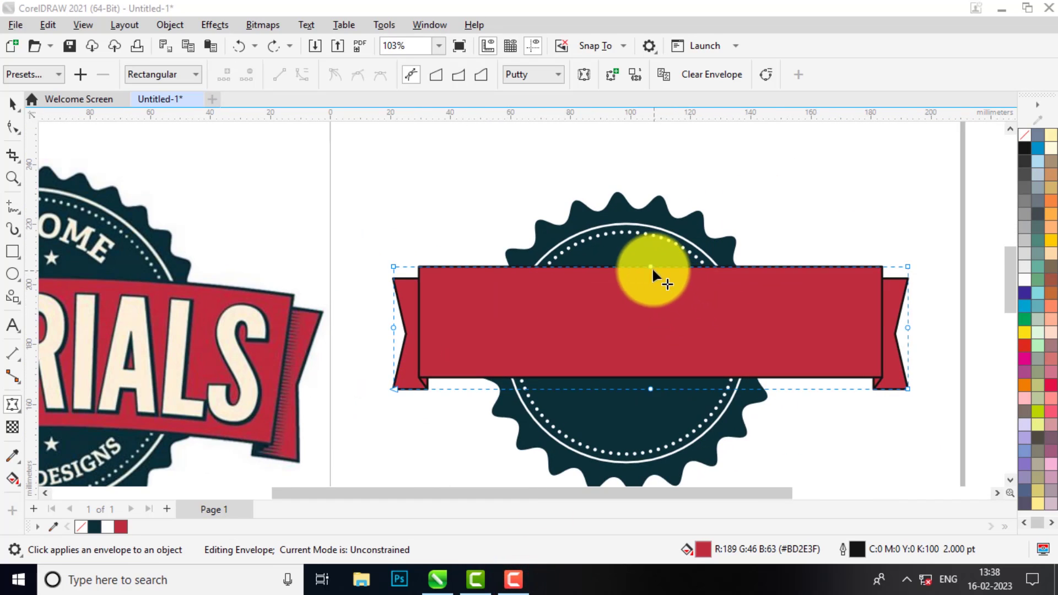
left_click(652, 268)
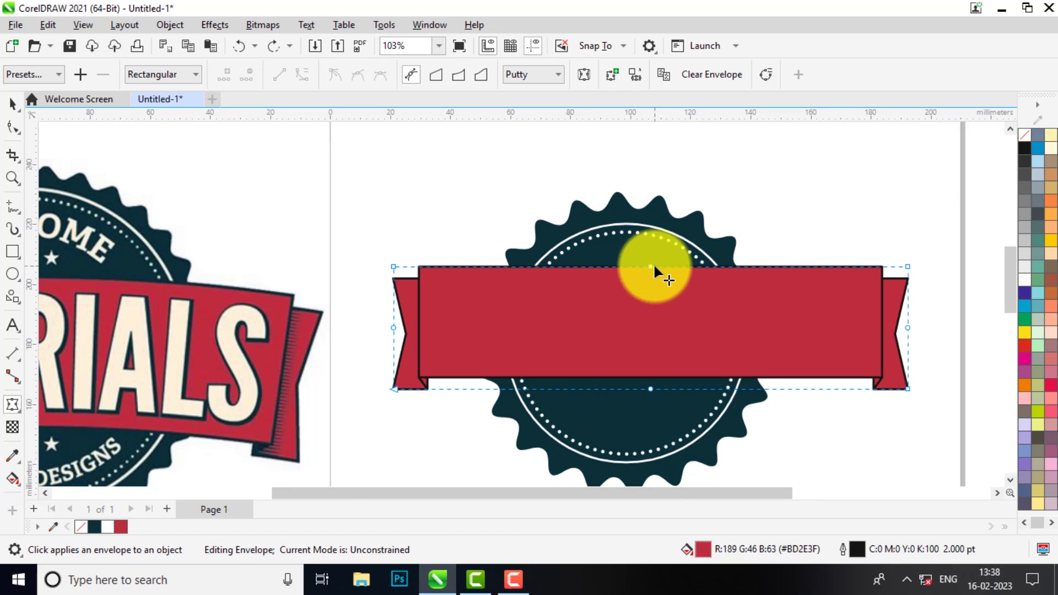
left_click(603, 329)
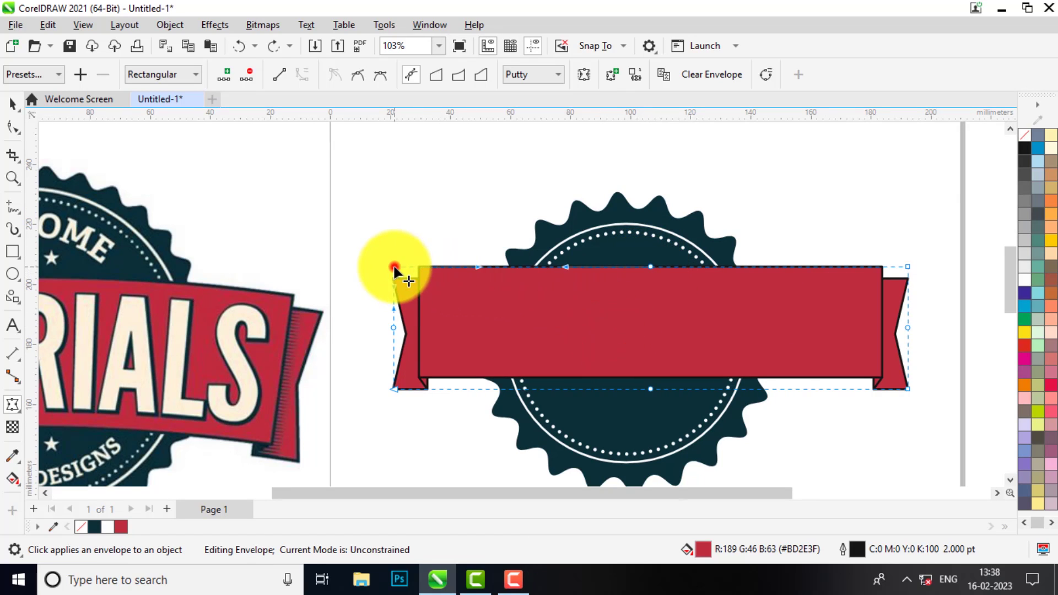
left_click(651, 267)
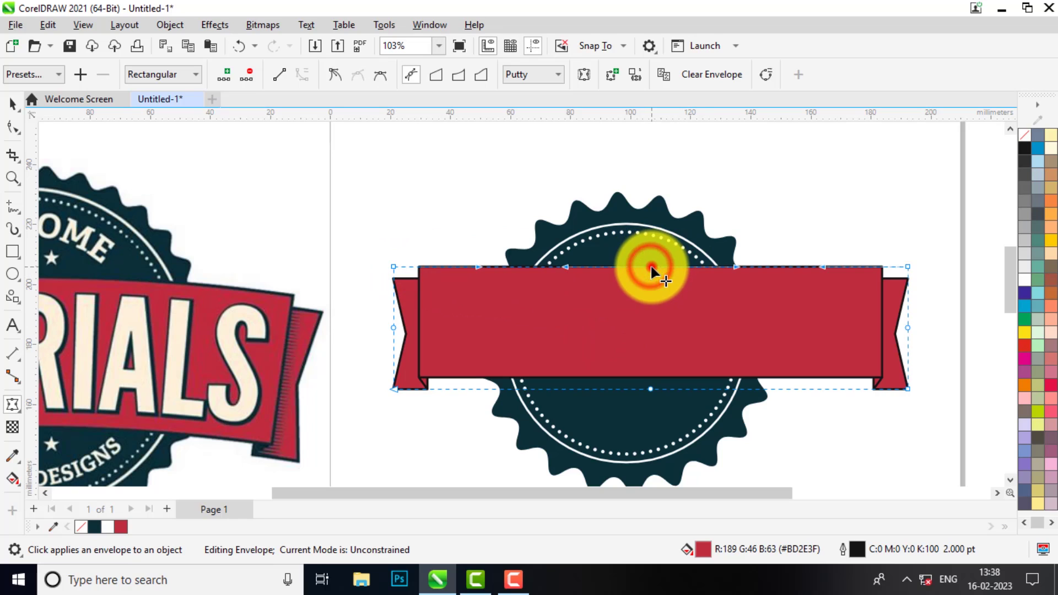
left_click_drag(651, 266, 650, 249)
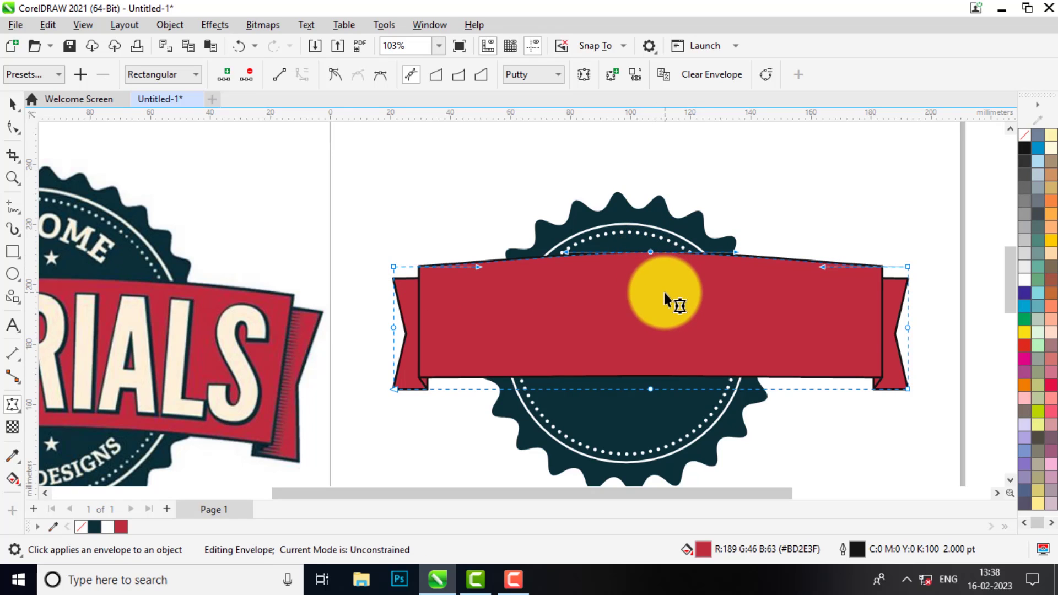
key("ctrl+z")
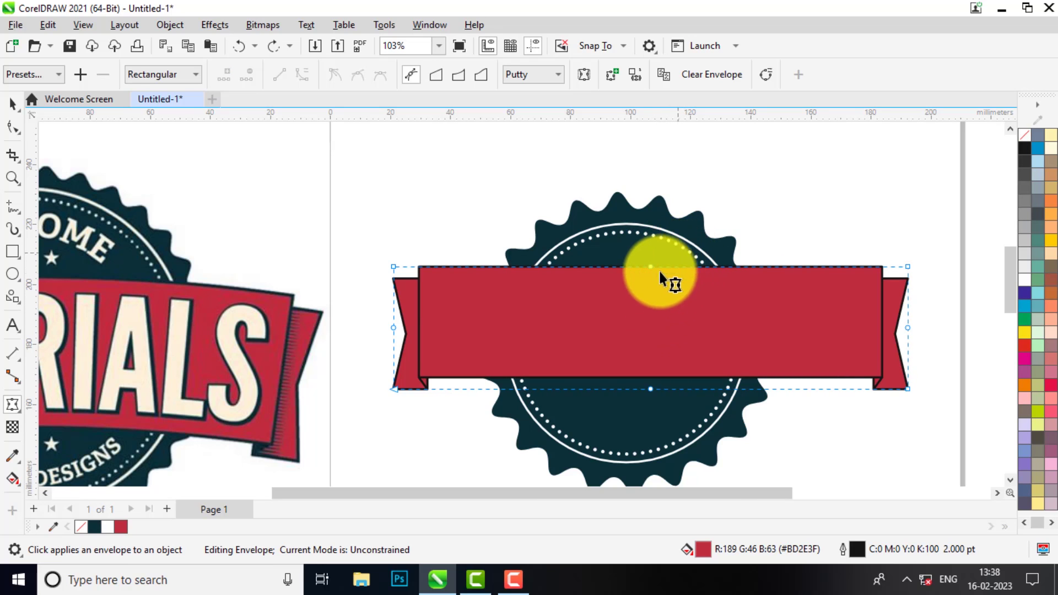
Arch the banner by raising the middle envelope nodes of its upper and lower edges
scroll(654, 266, "up", 1)
scroll(654, 266, "down", 2)
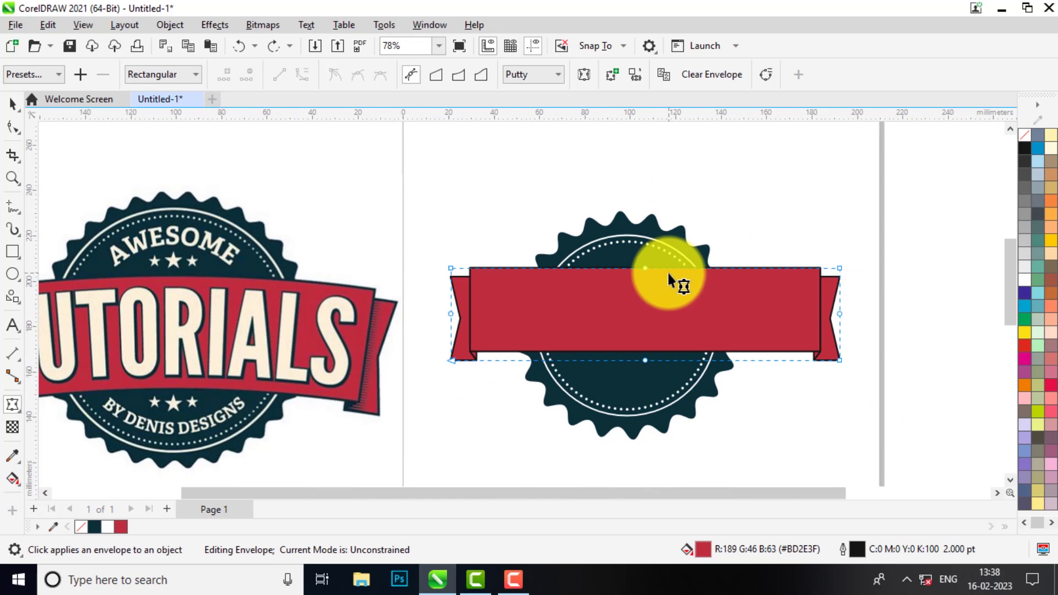
scroll(647, 280, "up", 1)
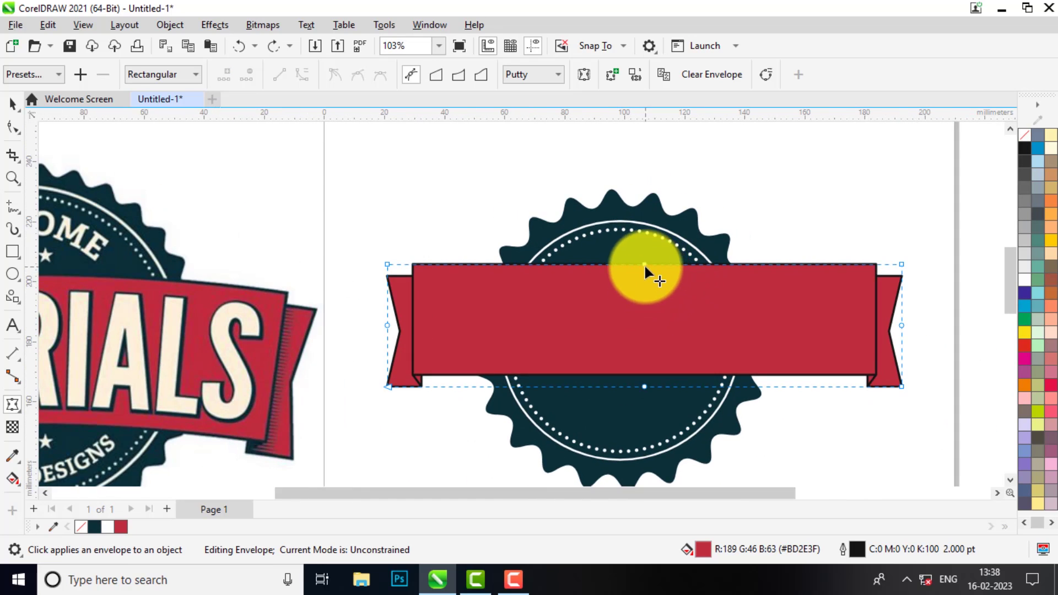
left_click(644, 265)
left_click_drag(644, 265, 640, 241)
left_click(644, 386)
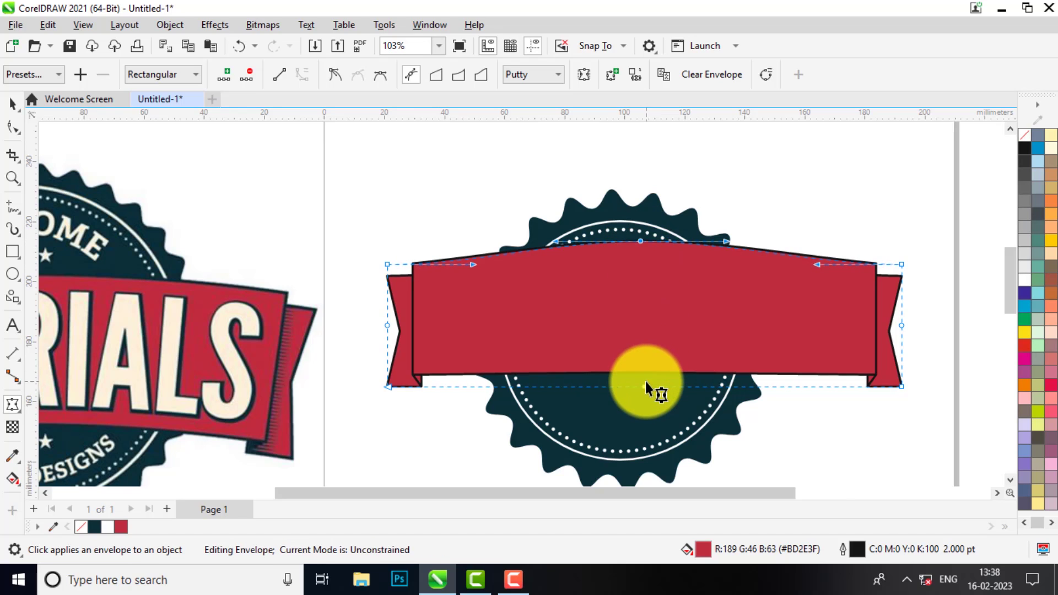
left_click_drag(644, 387, 639, 354)
scroll(659, 359, "down", 1)
scroll(657, 351, "up", 1)
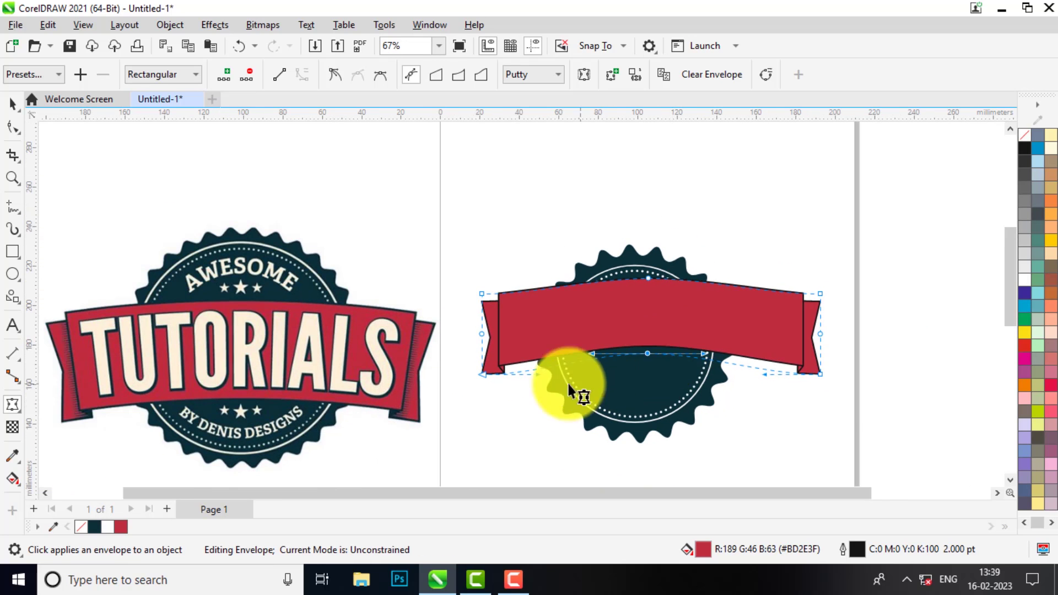
Fine-tune the banner's arch by lowering both middle envelope nodes slightly and raising the upper one a little again
scroll(656, 353, "up", 1)
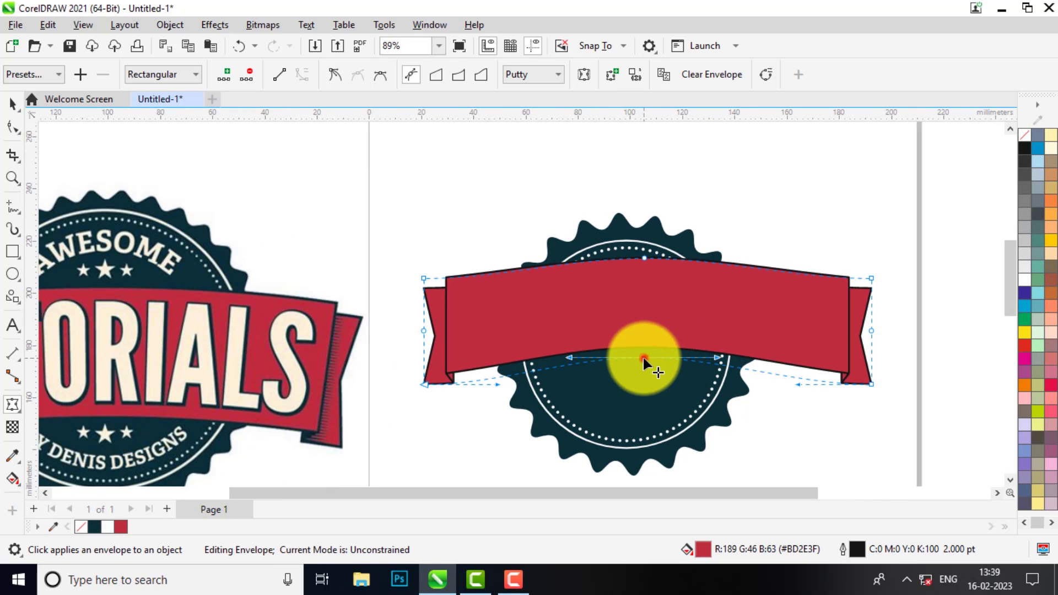
left_click_drag(644, 359, 642, 362)
left_click_drag(642, 257, 642, 263)
scroll(651, 272, "down", 1)
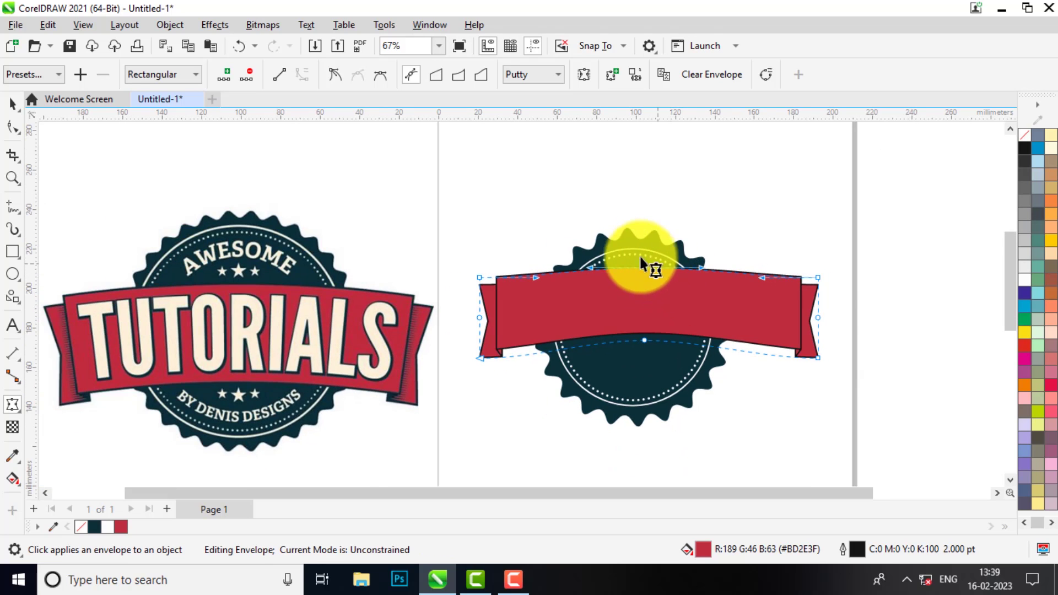
scroll(642, 273, "up", 1)
scroll(651, 290, "up", 1)
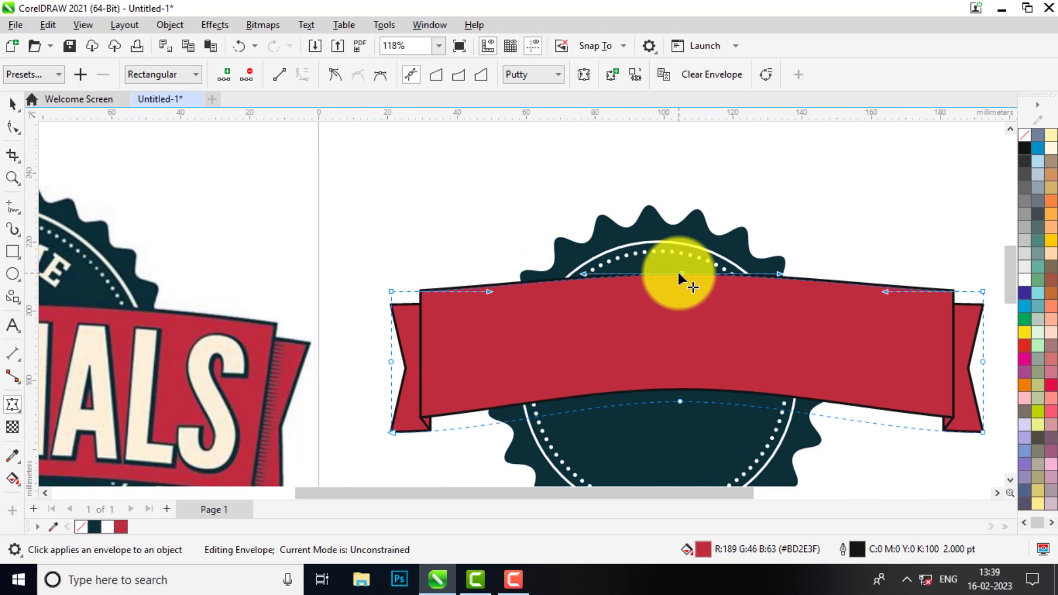
left_click_drag(682, 274, 678, 269)
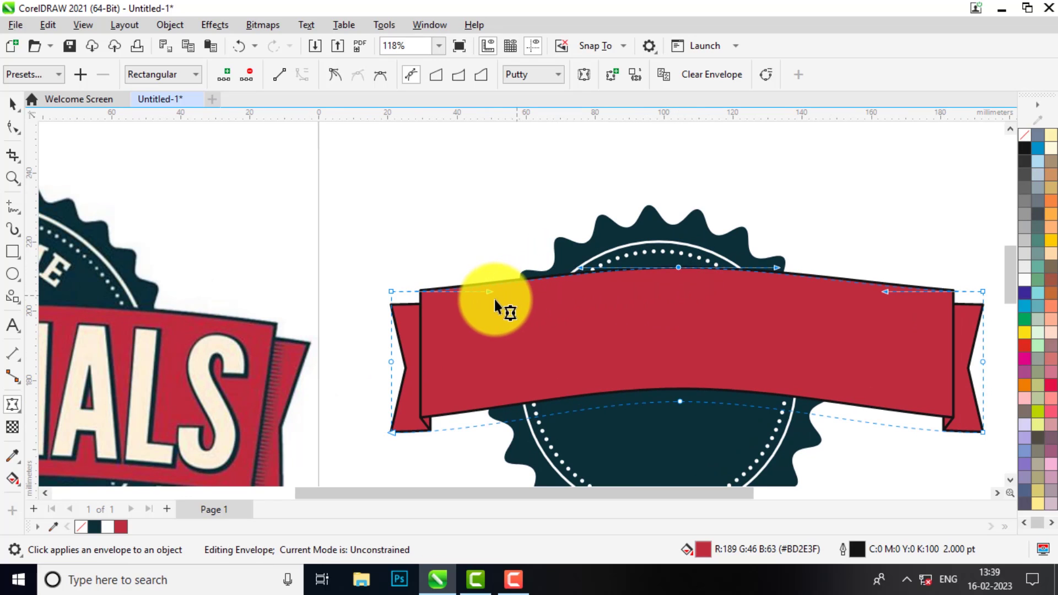
Angle the curve handles of the envelope's two upper corner nodes upward to smooth the banner's upper edge into an arc
left_click_drag(489, 291, 495, 276)
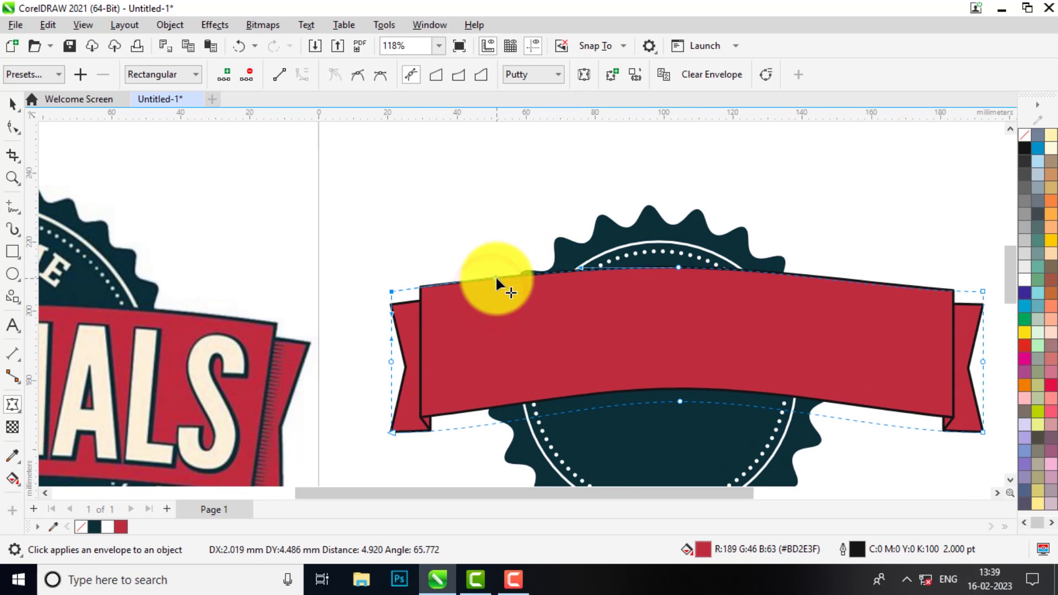
left_click(979, 290)
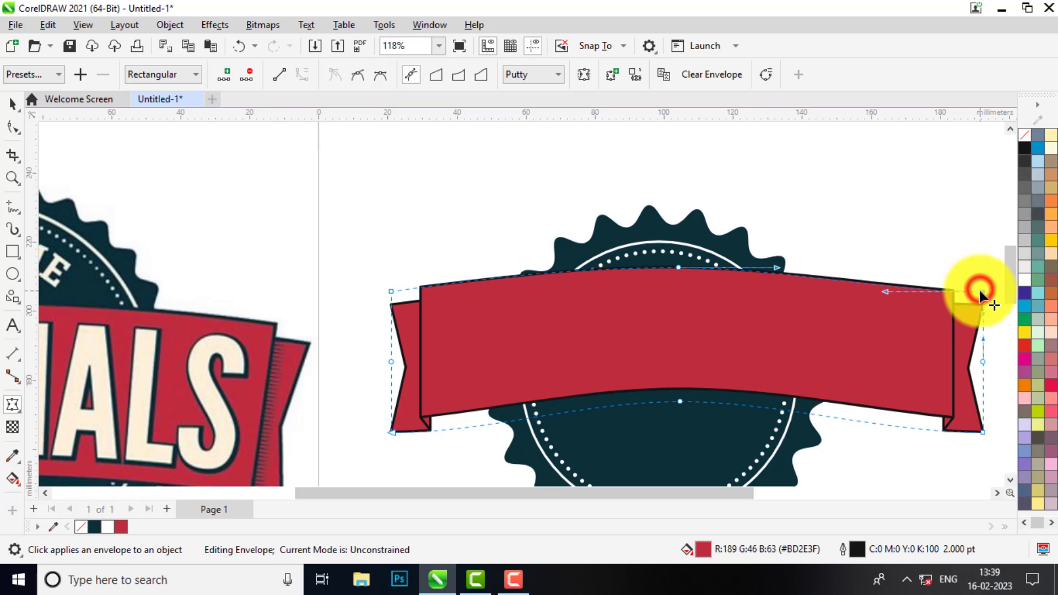
left_click_drag(886, 290, 880, 276)
Angle the curve handle of the envelope's lower-left corner node upward so the banner's lower edge curves there
scroll(415, 425, "up", 3)
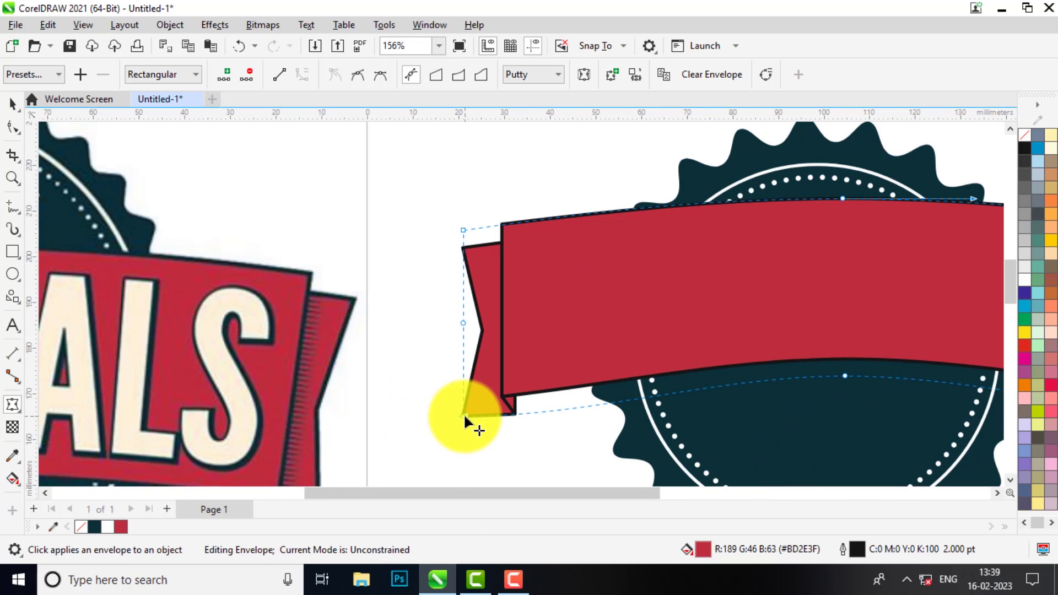
left_click(464, 414)
left_click_drag(594, 416, 548, 386)
scroll(548, 386, "down", 2)
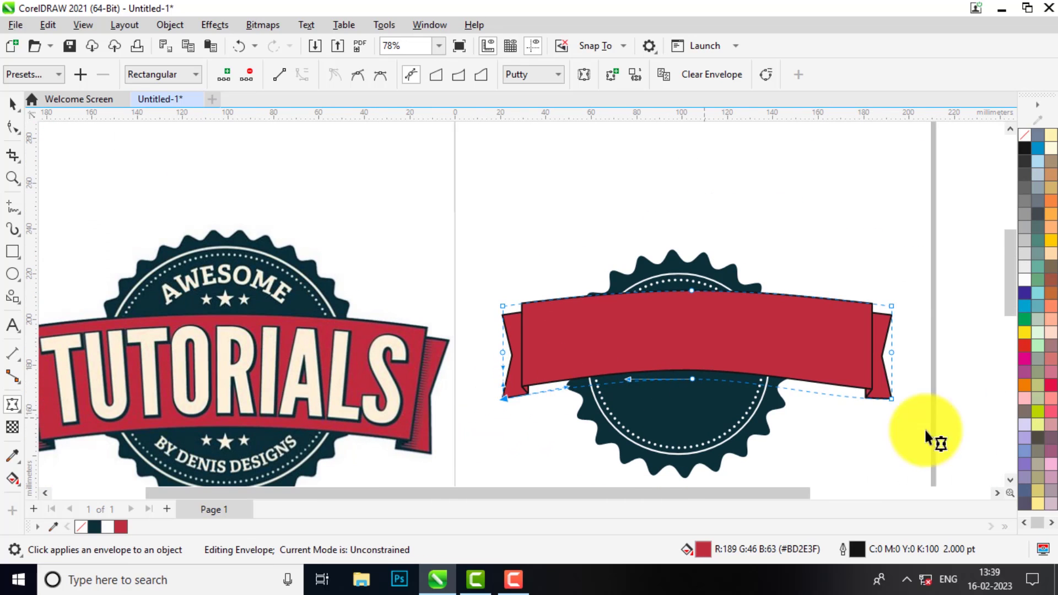
Angle the curve handle of the envelope's lower-right corner node upward to finish the banner's lower arc, and leave envelope editing
left_click(892, 400)
left_click_drag(828, 399, 825, 392)
scroll(860, 389, "down", 2)
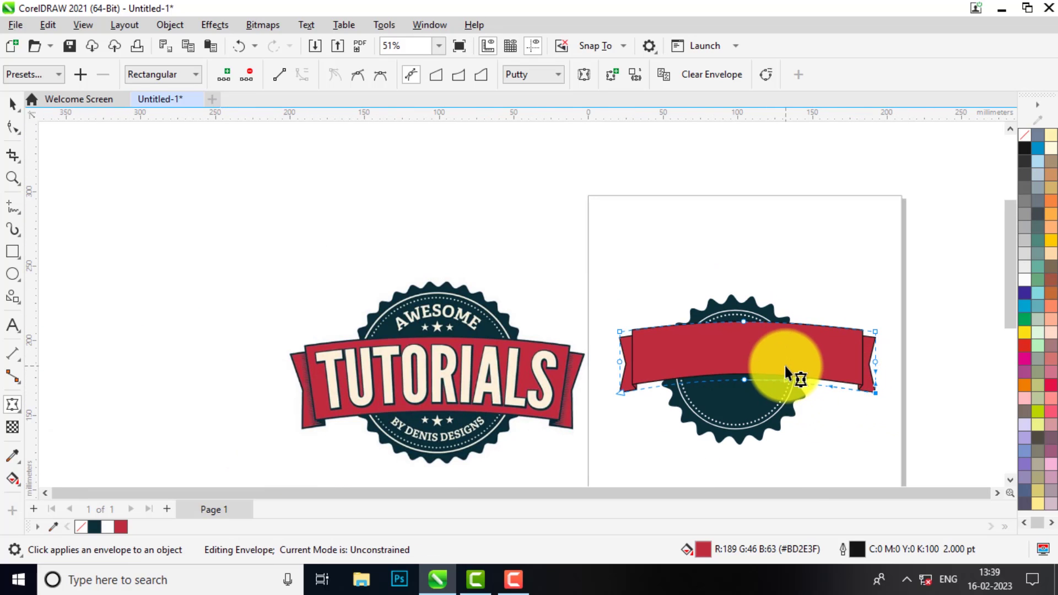
left_click(11, 103)
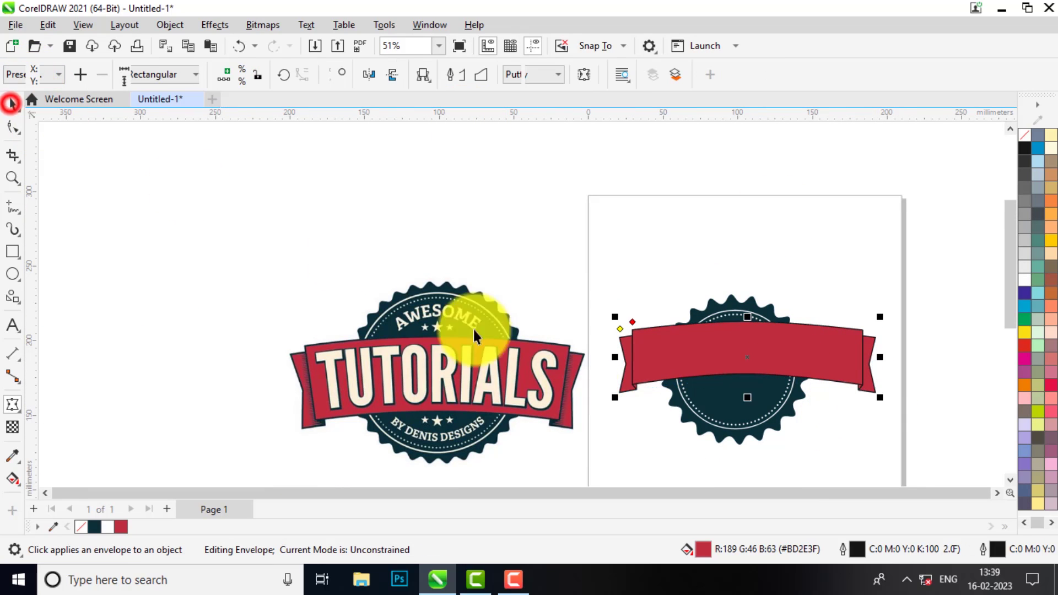
Stretch the banner to about 52.5 mm high and move it down over the middle of the seal
left_click_drag(747, 397, 747, 407)
mouse_move(740, 359)
left_mouse_down()
mouse_move(738, 370)
mouse_move(736, 355)
left_mouse_up()
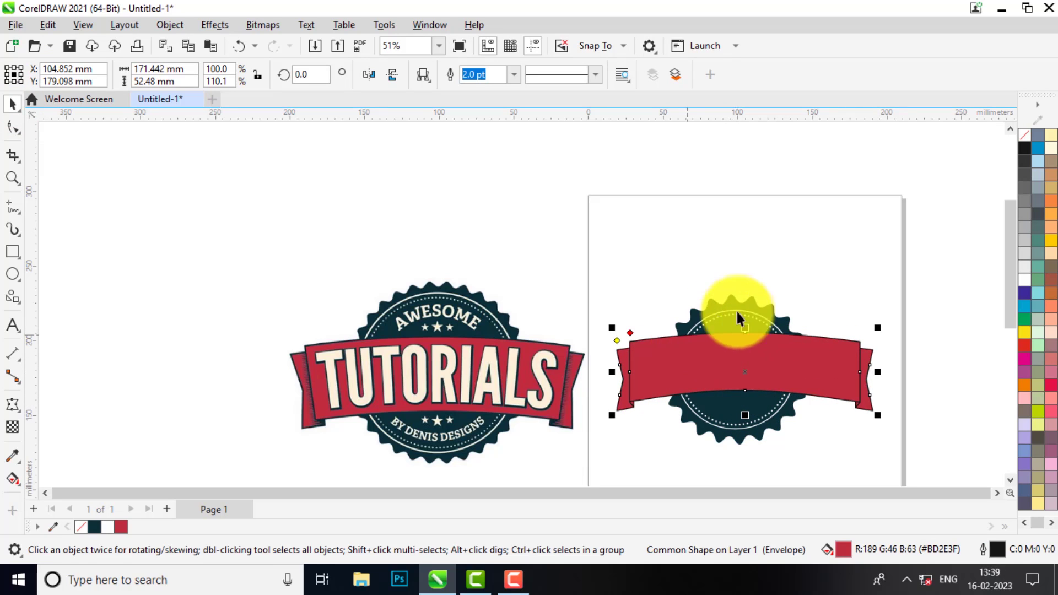
left_click_drag(766, 373, 774, 366)
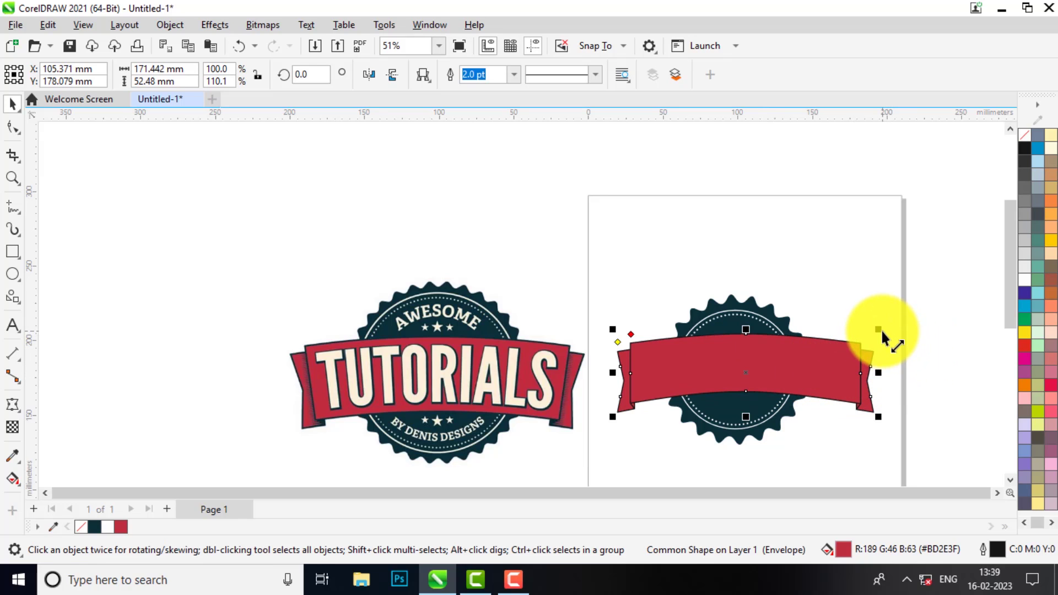
Scale the banner about its centre to about 147.4 mm wide and 45.1 mm high, and nudge it slightly down and left
left_click_drag(881, 328, 880, 338)
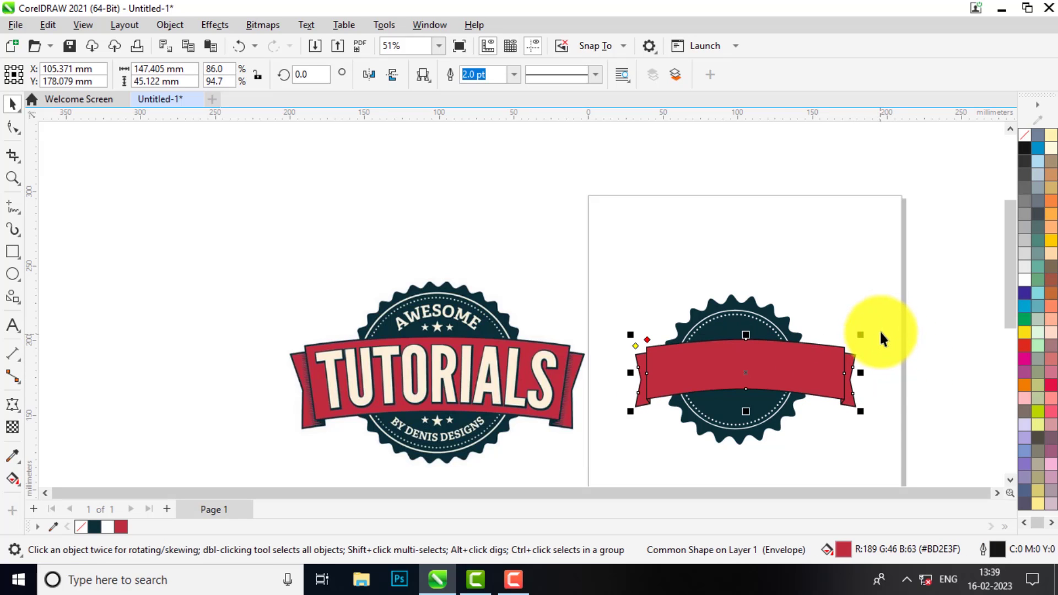
scroll(776, 431, "up", 1)
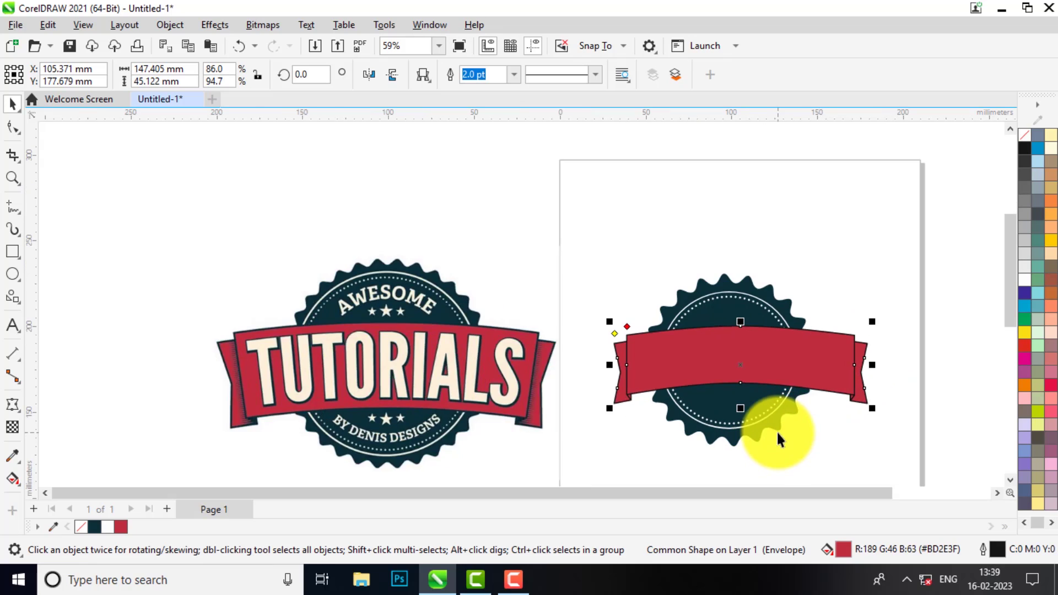
scroll(776, 431, "up", 1)
left_click_drag(757, 366, 761, 370)
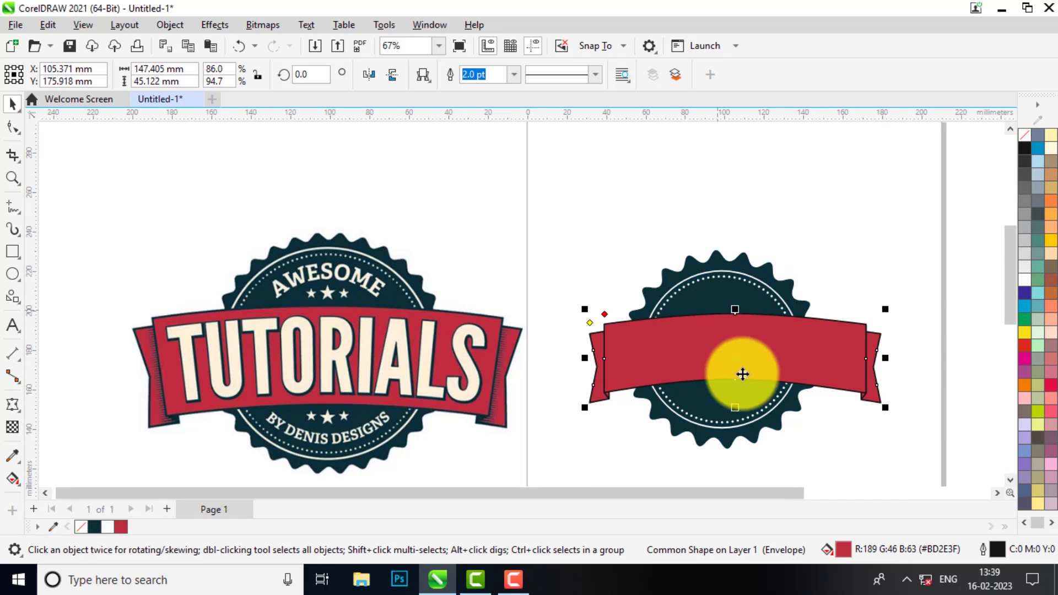
key("Down")
key("Left")
key("Left")
key("Left")
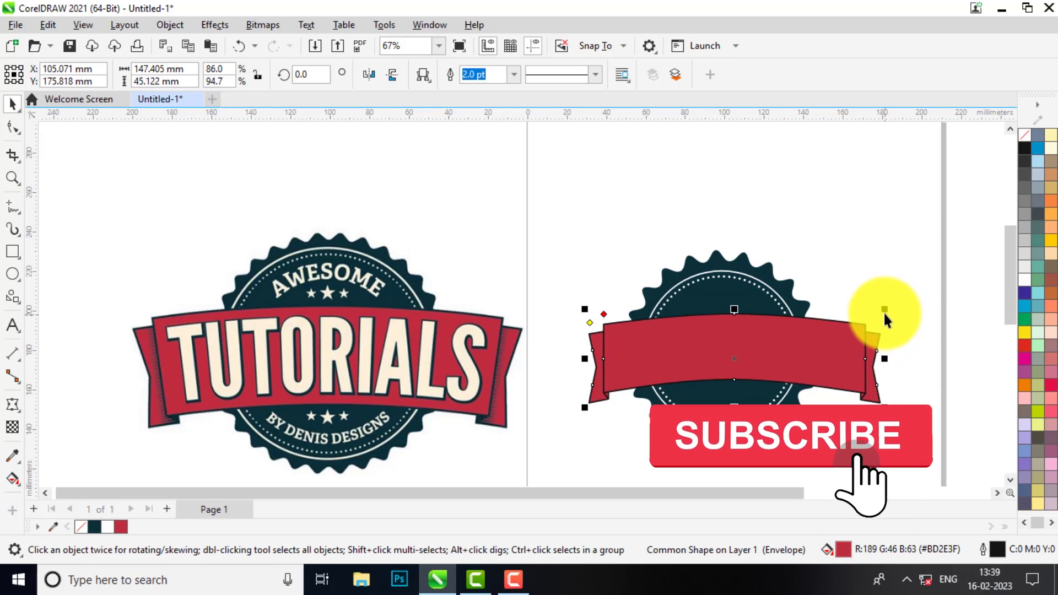
Align the banner's centre horizontally with the dark teal seal, and reselect only the banner
left_click(885, 309)
scroll(783, 319, "down", 1)
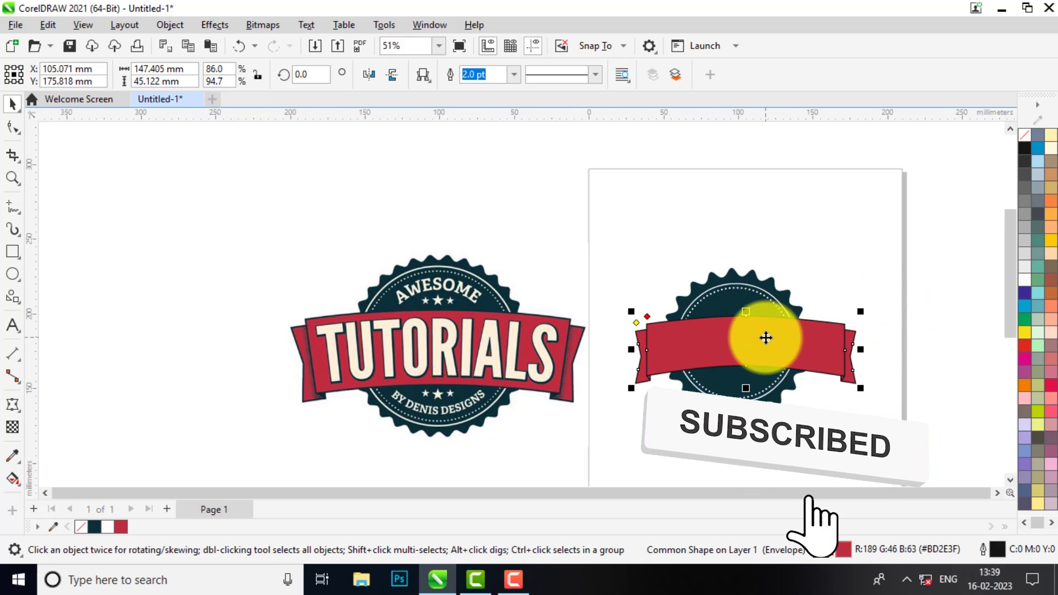
scroll(766, 337, "up", 1)
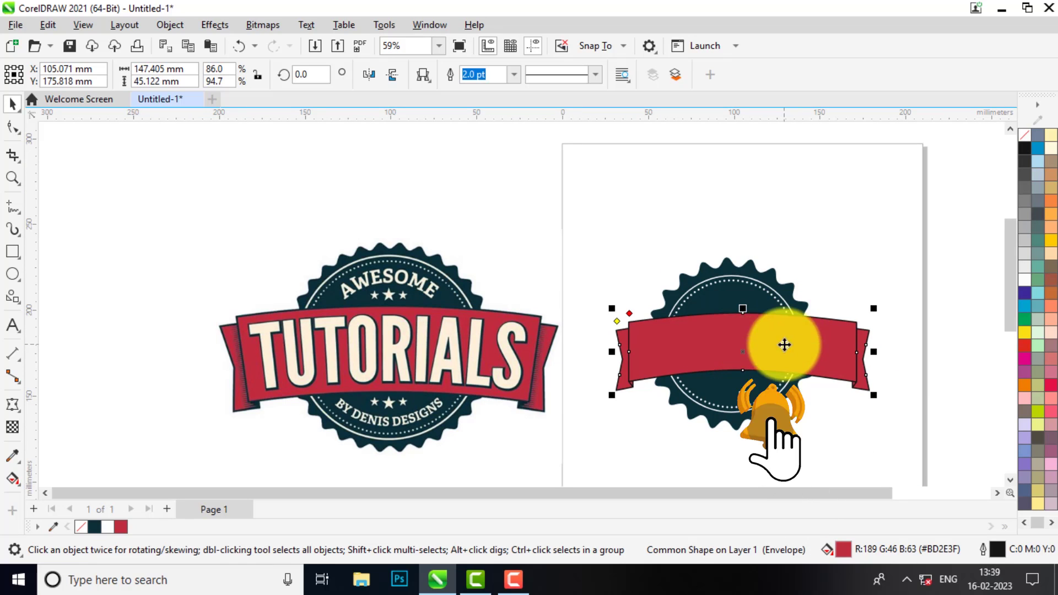
left_click(725, 264, "shift")
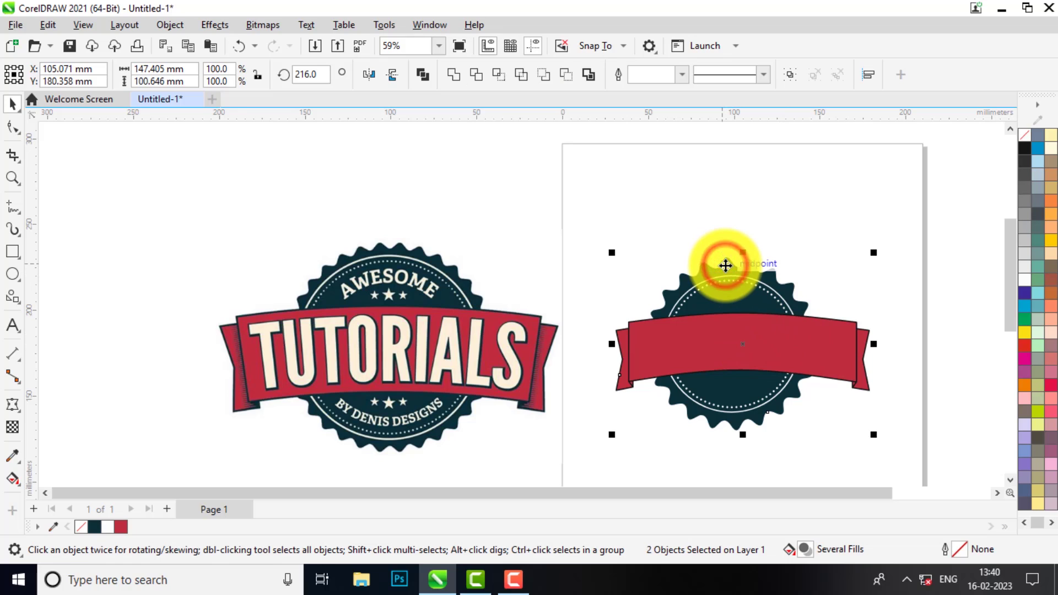
key("c")
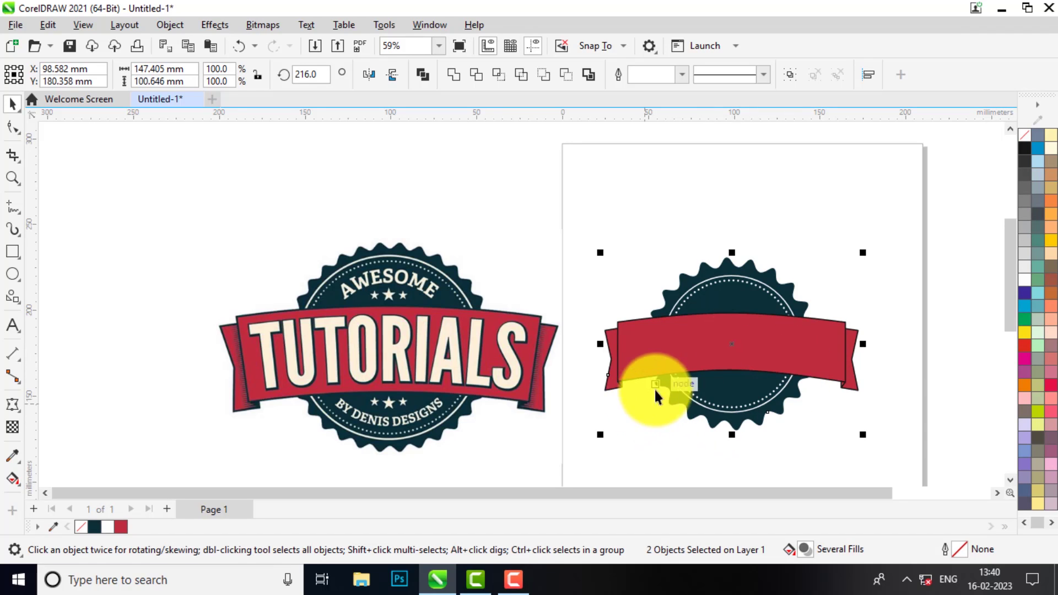
left_click(894, 418)
left_click(794, 352)
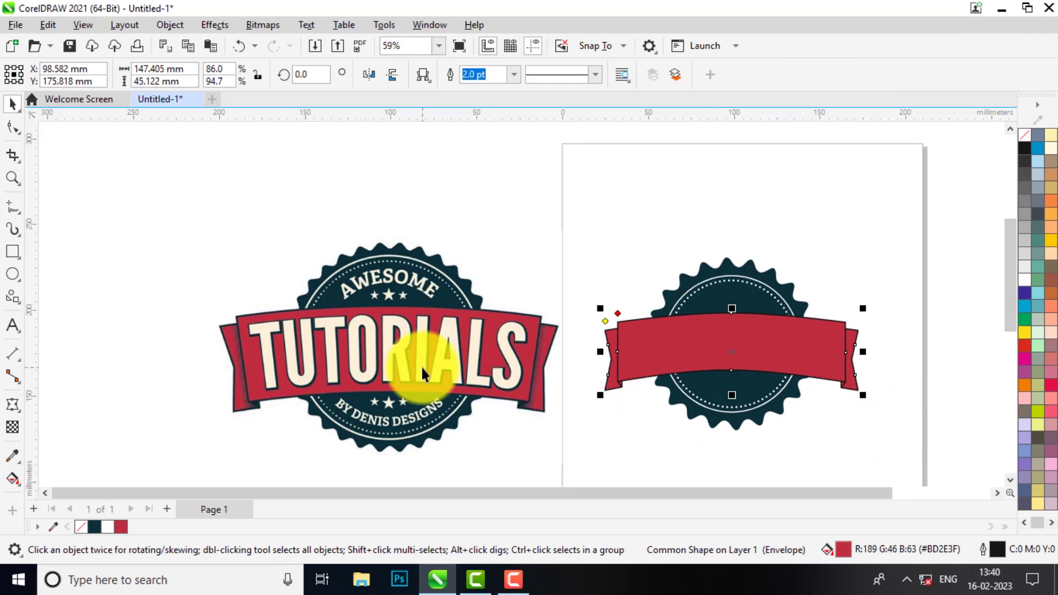
Draw a horizontal two-point line about 3.3 mm long across the upper part of the banner's left tail, starting at the main panel's edge
scroll(240, 356, "up", 6)
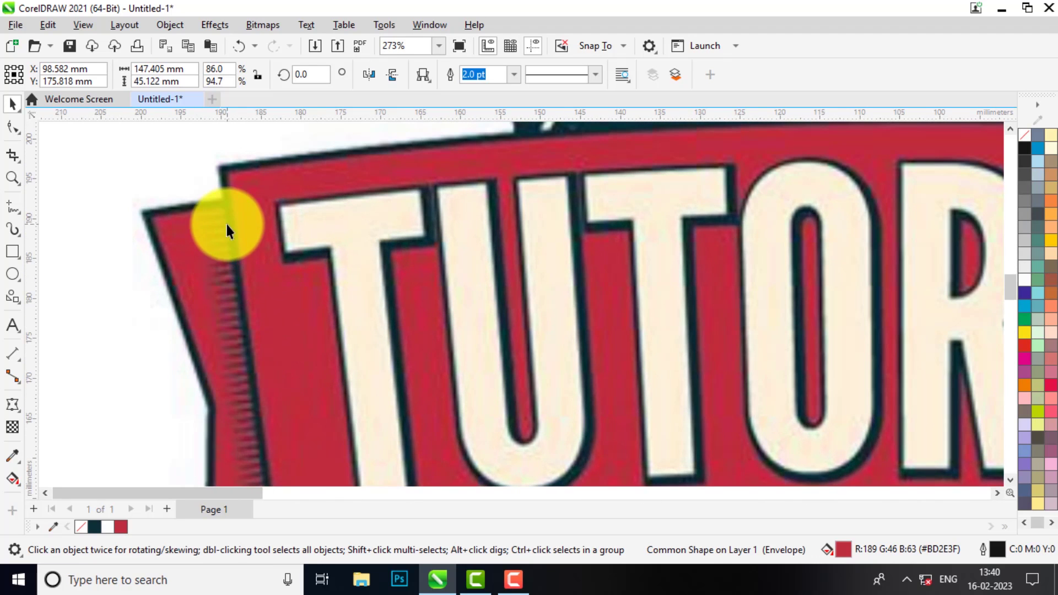
scroll(209, 217, "down", 3)
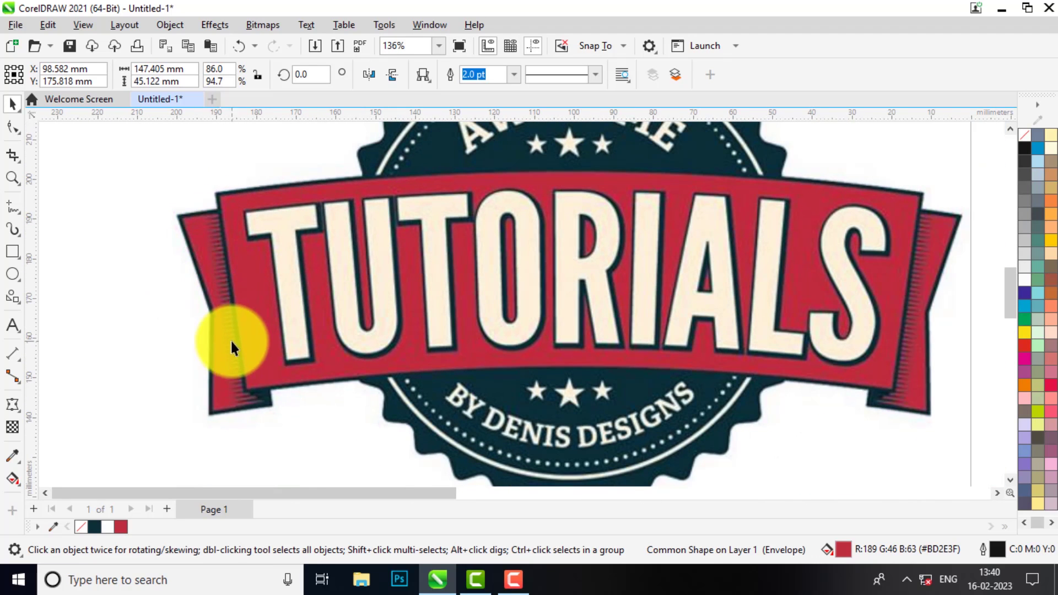
scroll(210, 223, "up", 5)
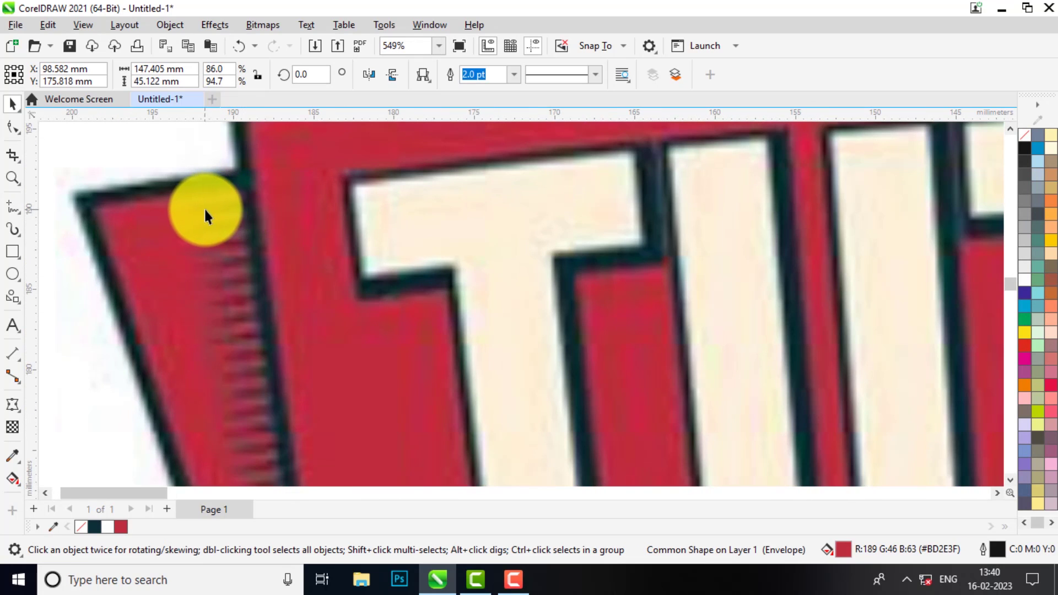
scroll(201, 238, "down", 8)
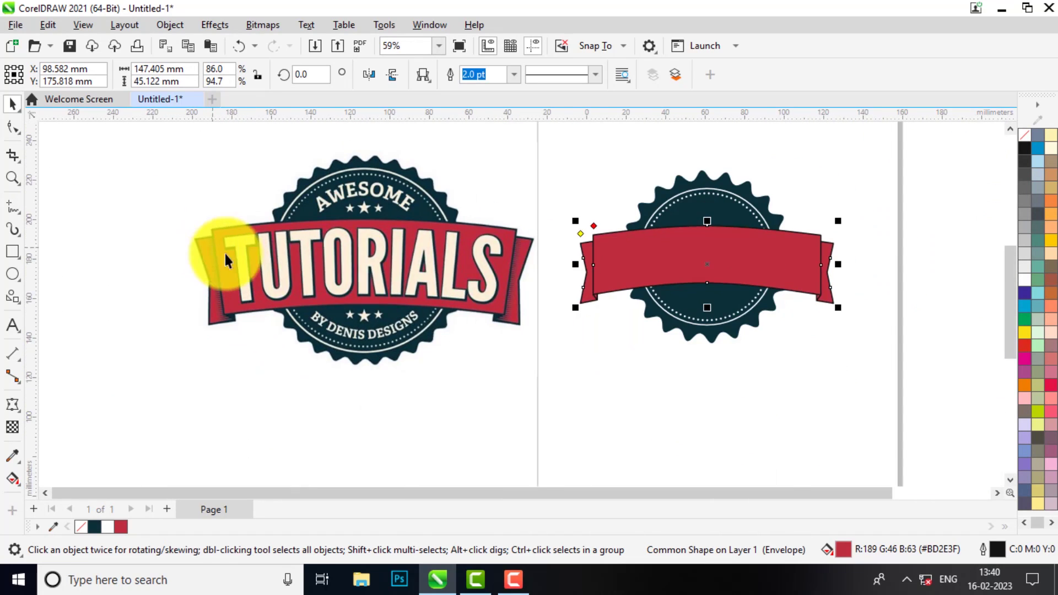
scroll(591, 265, "up", 5)
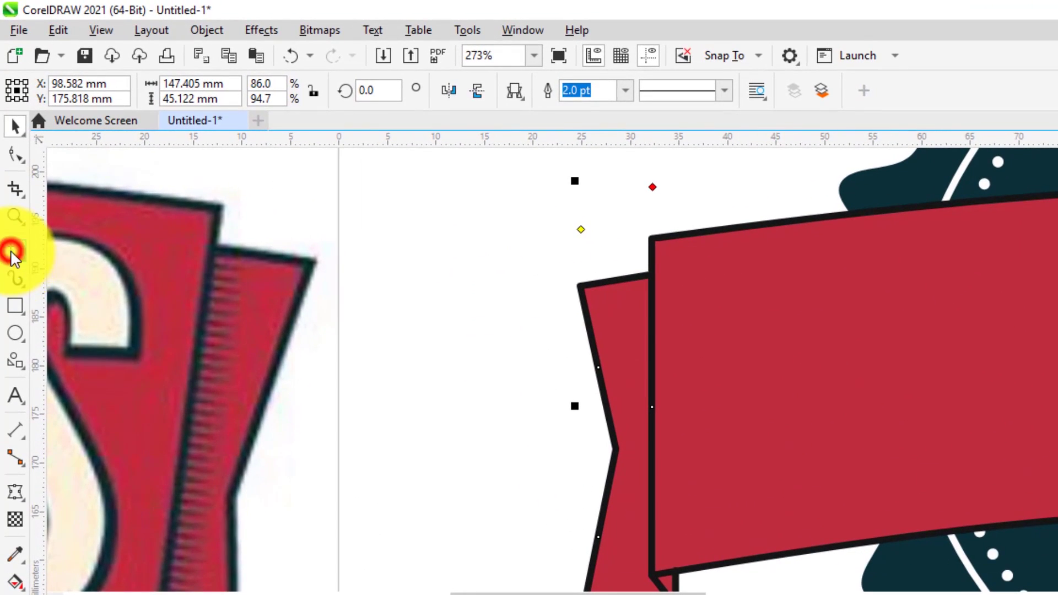
left_click(12, 255)
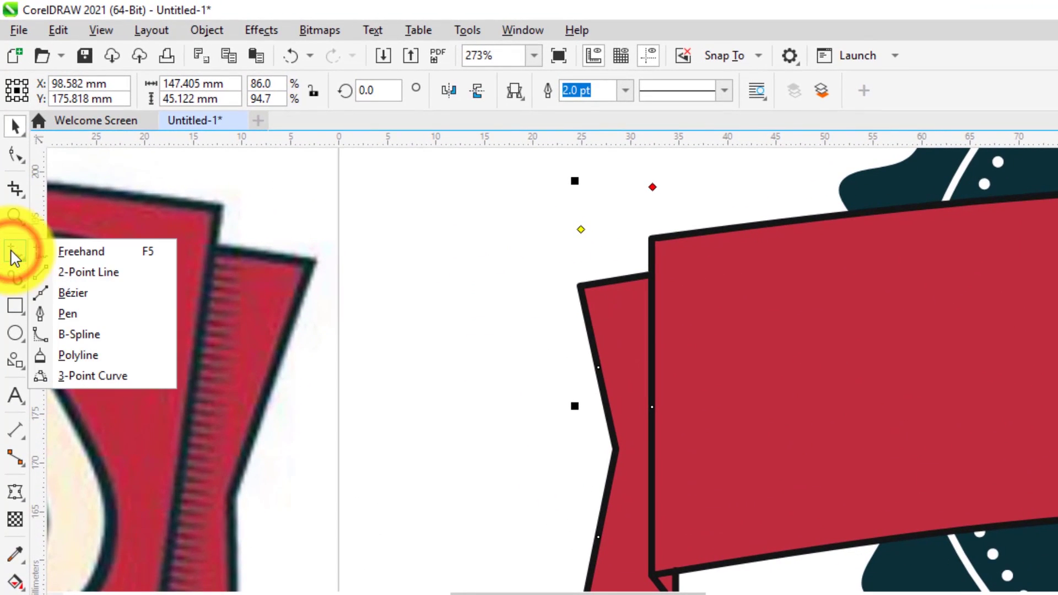
left_click(82, 272)
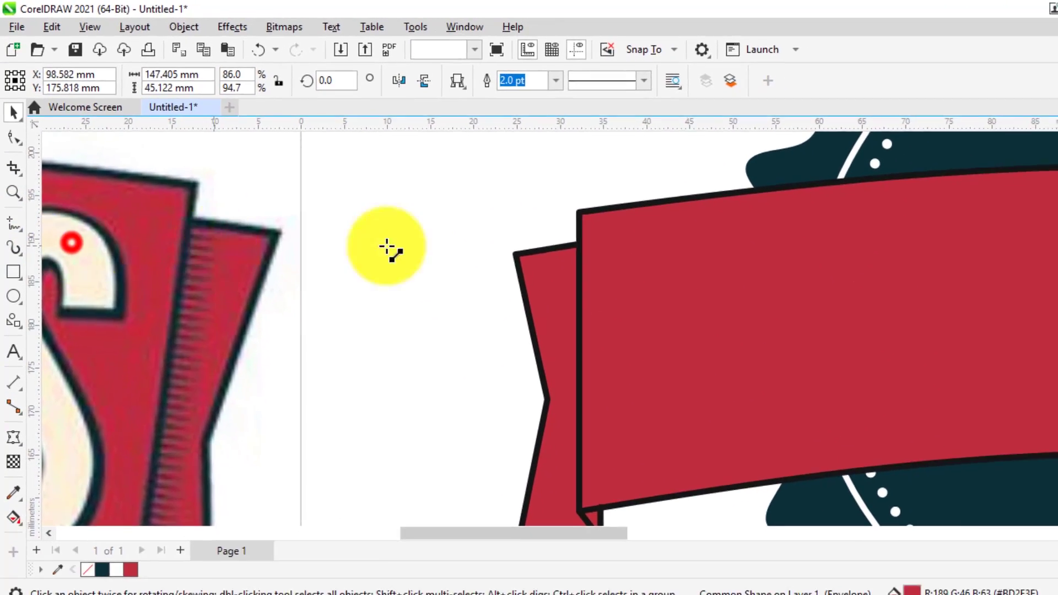
scroll(387, 248, "up", 2)
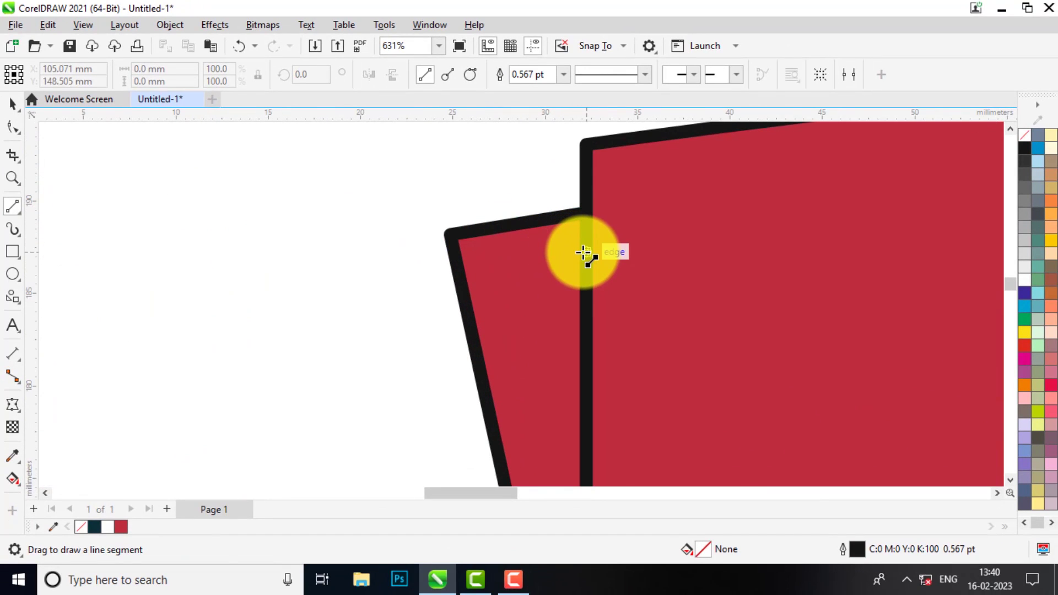
left_click_drag(583, 252, 518, 252)
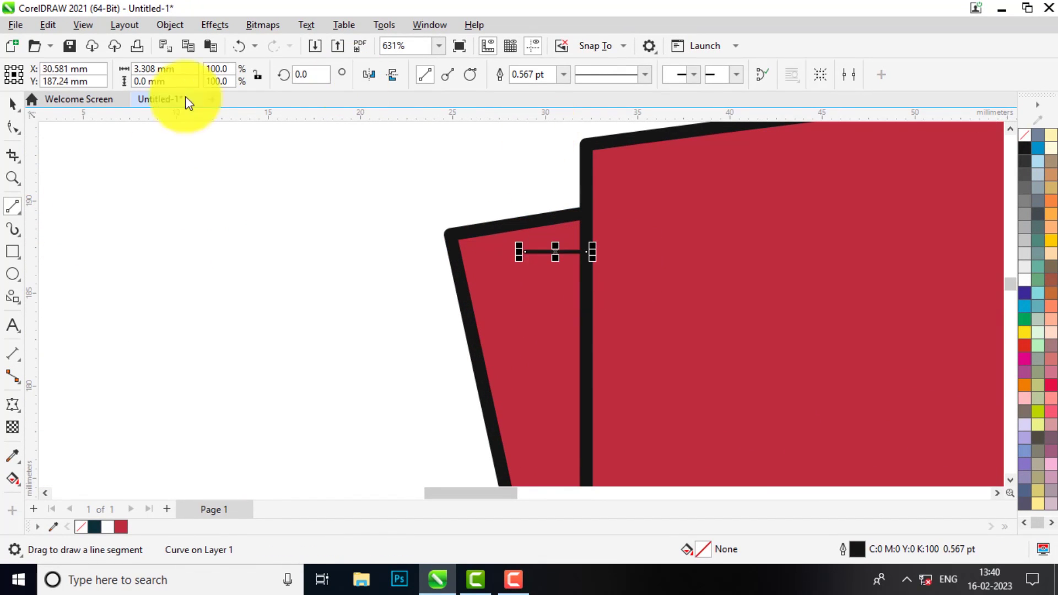
left_click(12, 103)
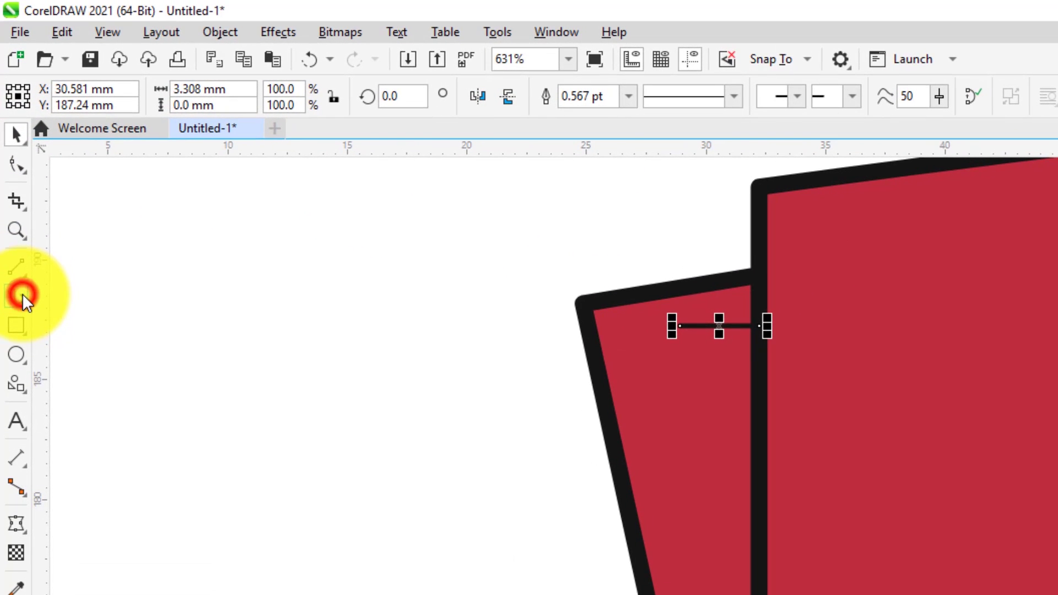
Try to apply an Artistic Media preset stroke to the short line on the banner's left tail
left_click(17, 234)
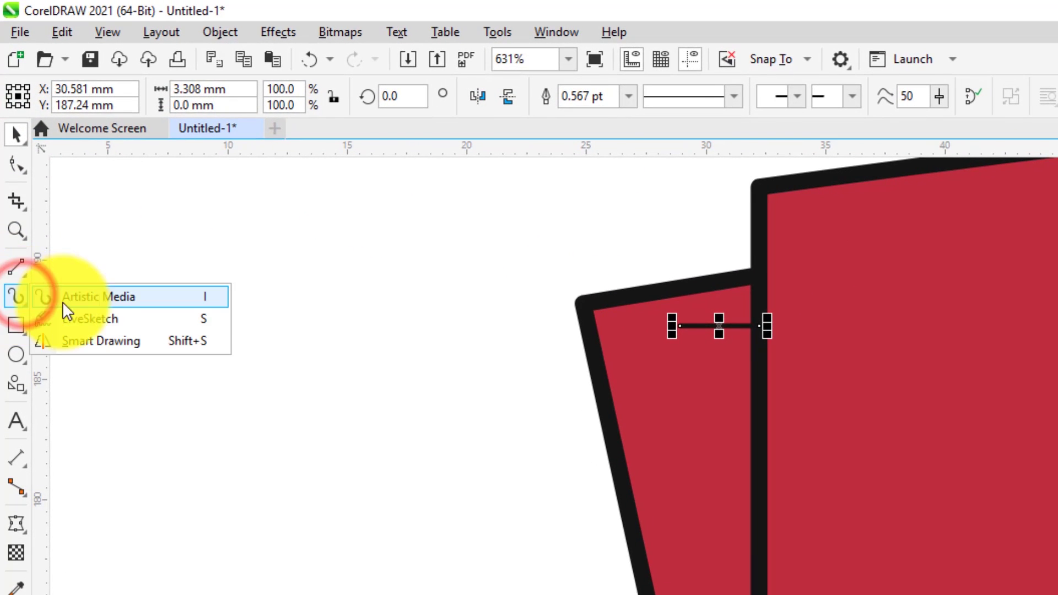
left_click(71, 305)
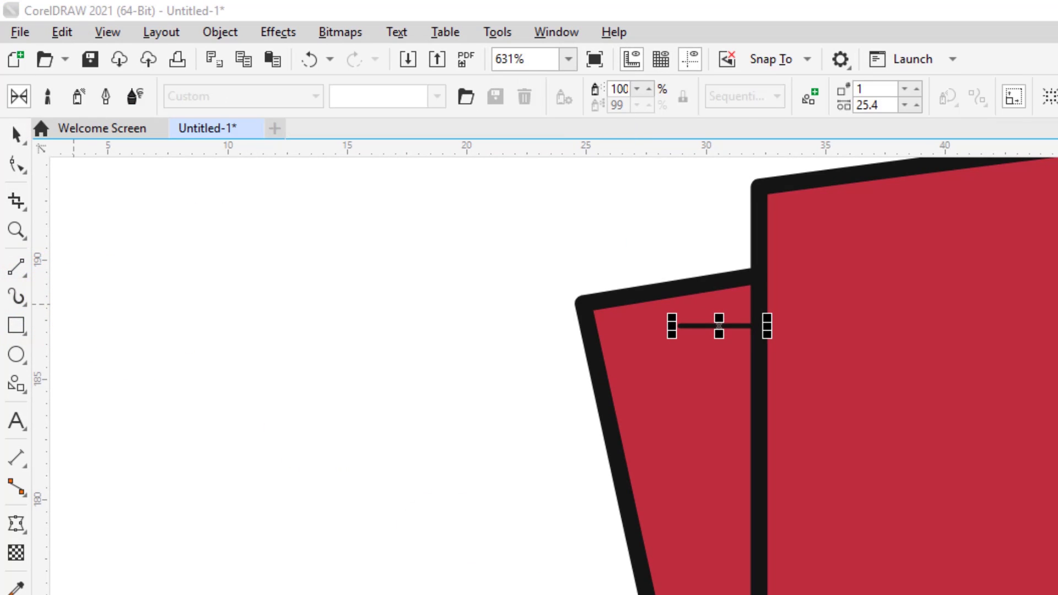
left_click(14, 296)
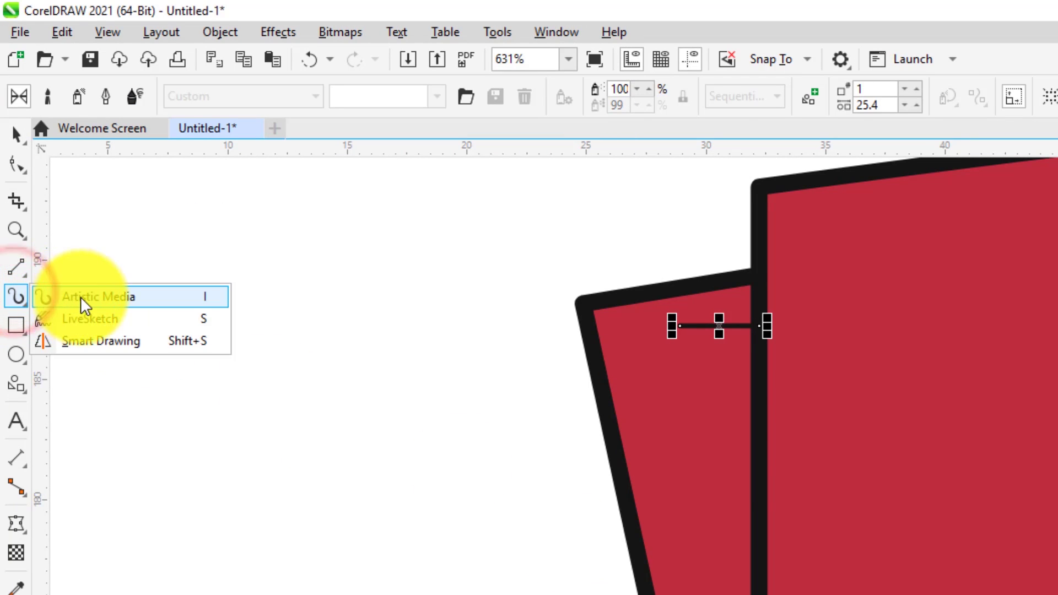
left_click(82, 303)
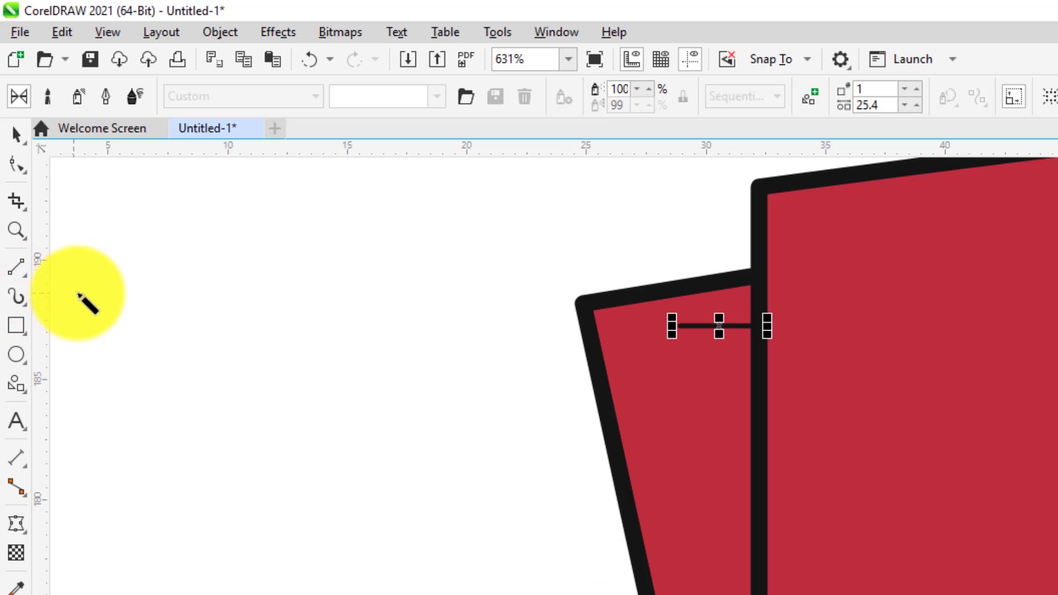
left_click(44, 96)
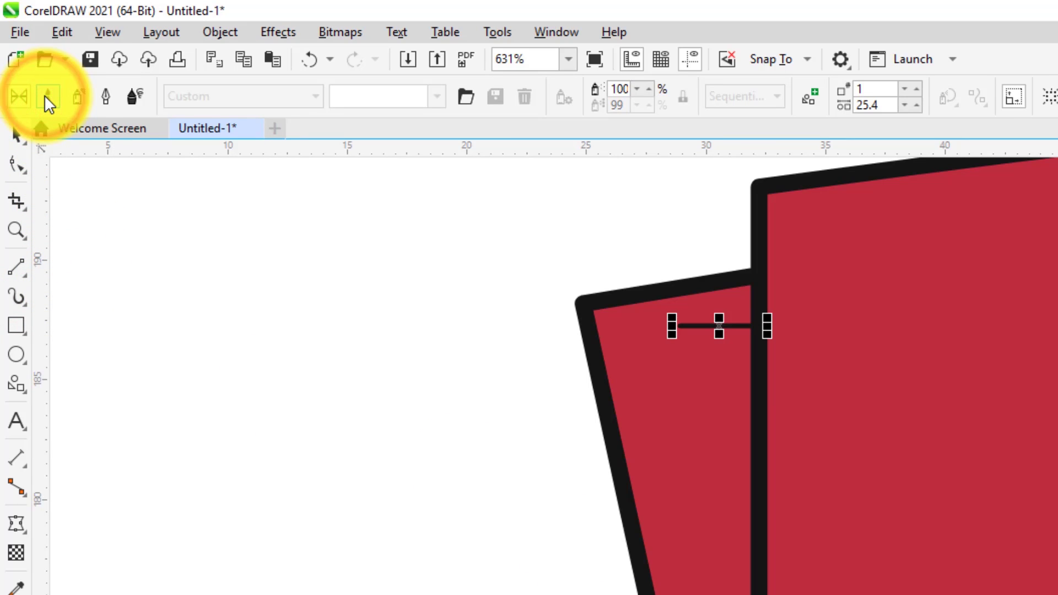
left_click(21, 95)
left_click(15, 98)
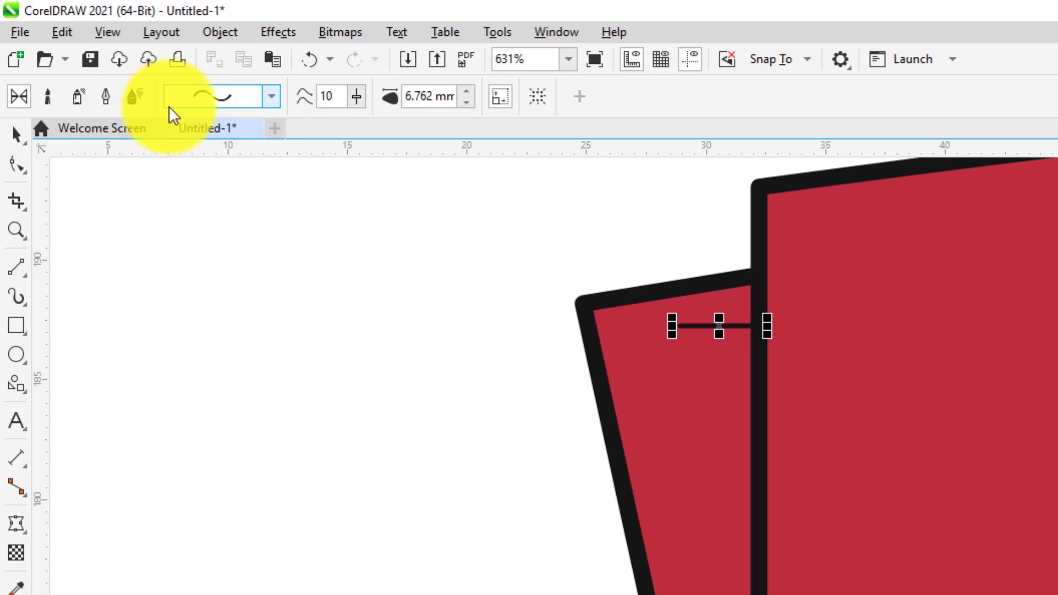
left_click(271, 97)
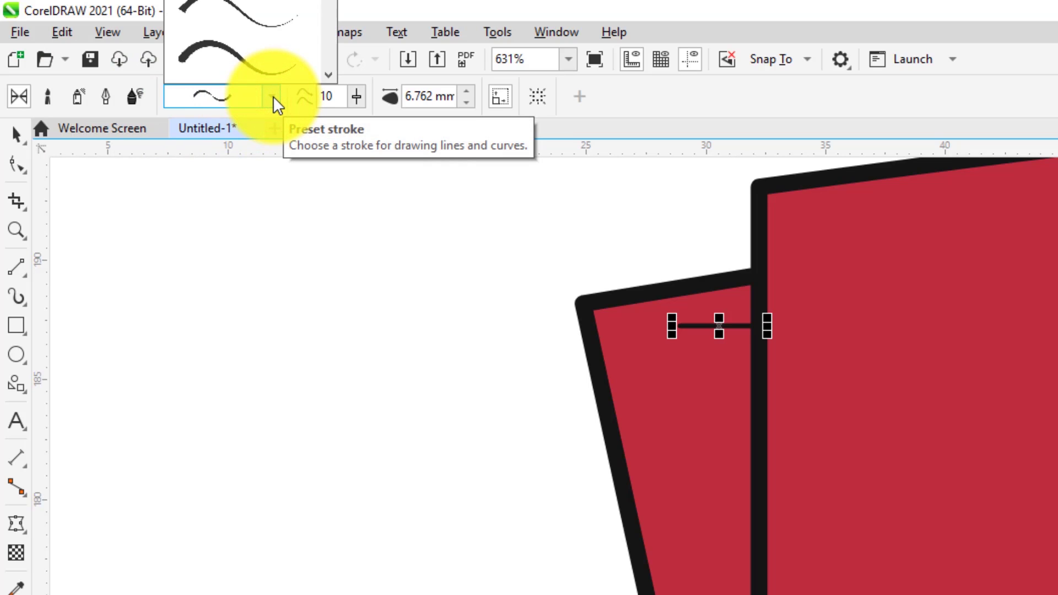
left_click(250, 59)
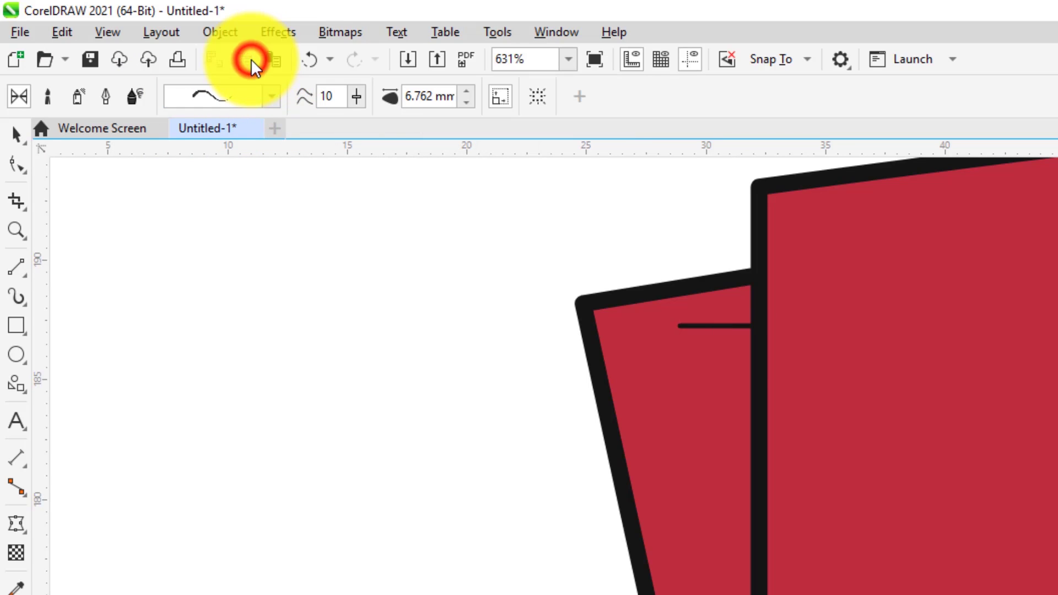
left_click(13, 133)
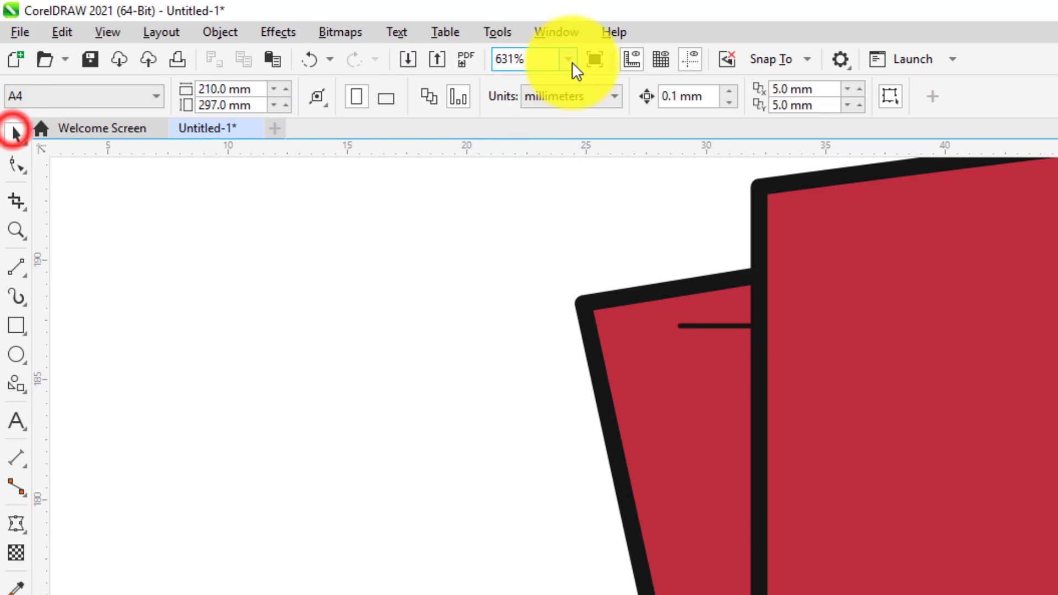
Activate the Artistic Media tool and open the Artistic Media docker with its list of default strokes
left_click(547, 32)
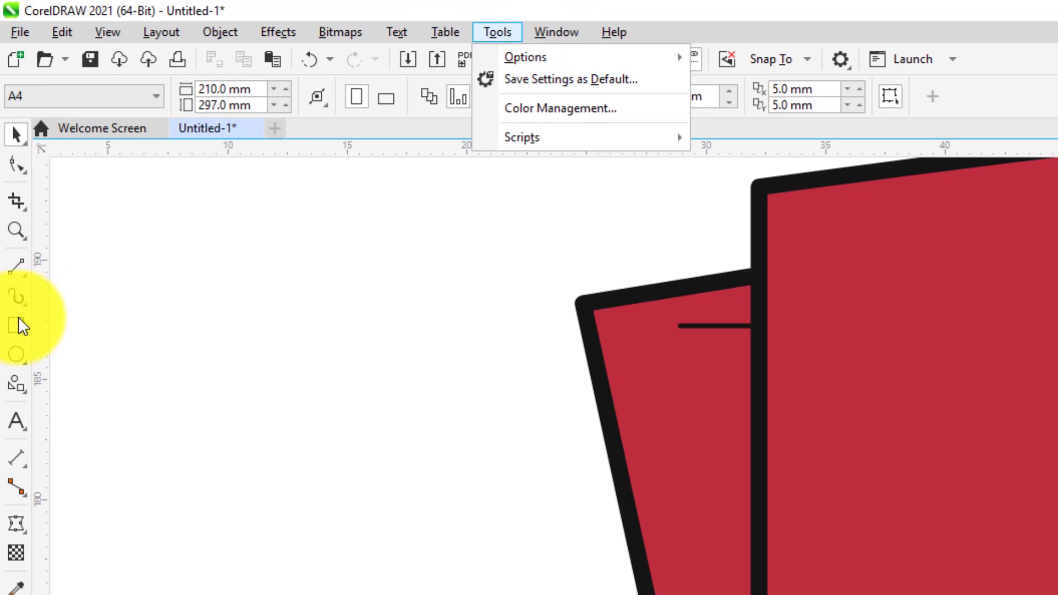
left_click(26, 300)
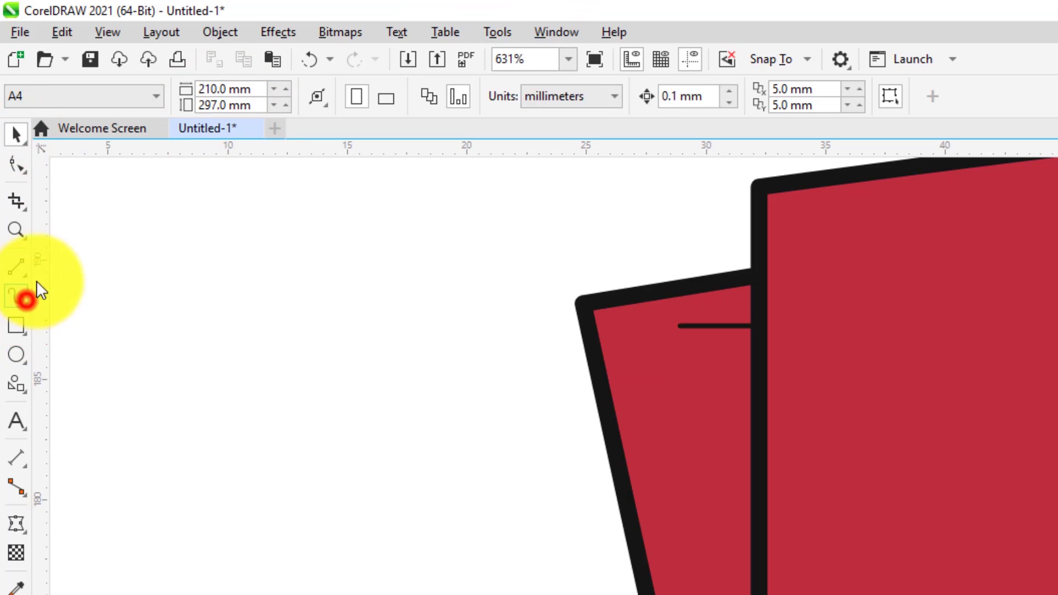
left_click(561, 32)
left_click(620, 299)
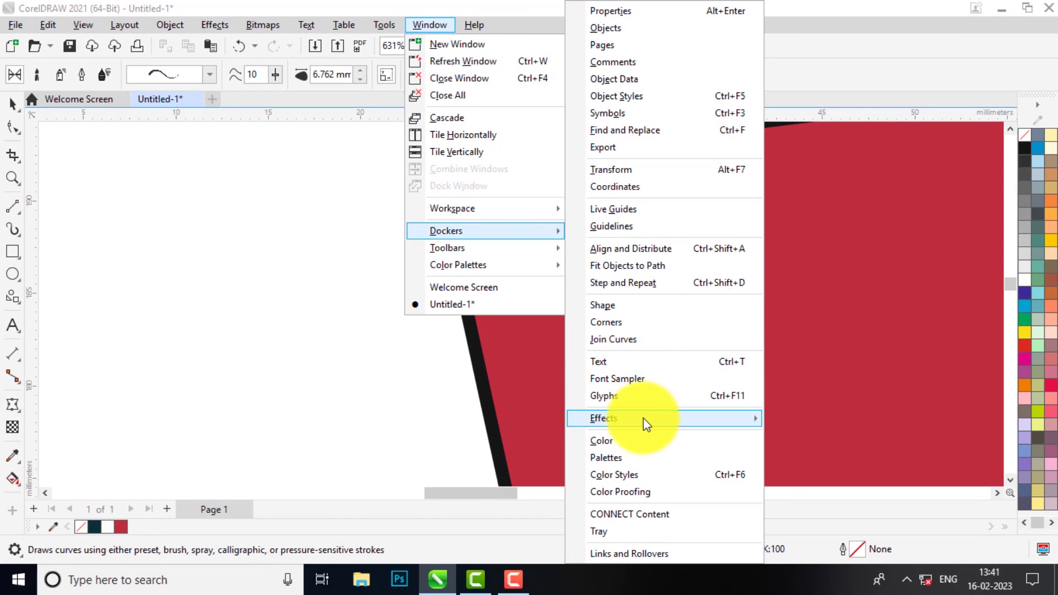
left_click(750, 488)
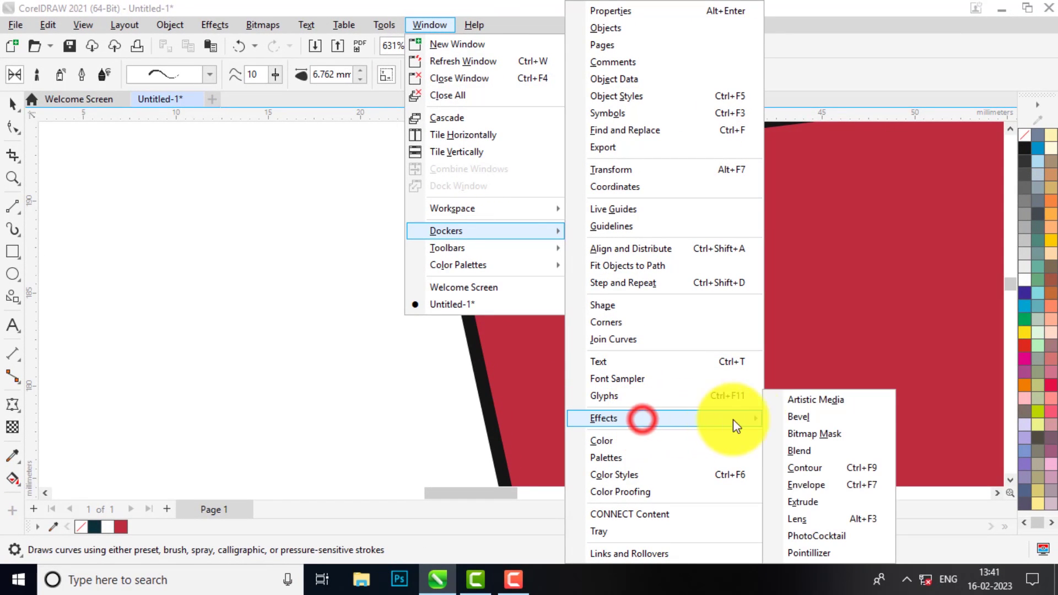
left_click(827, 391)
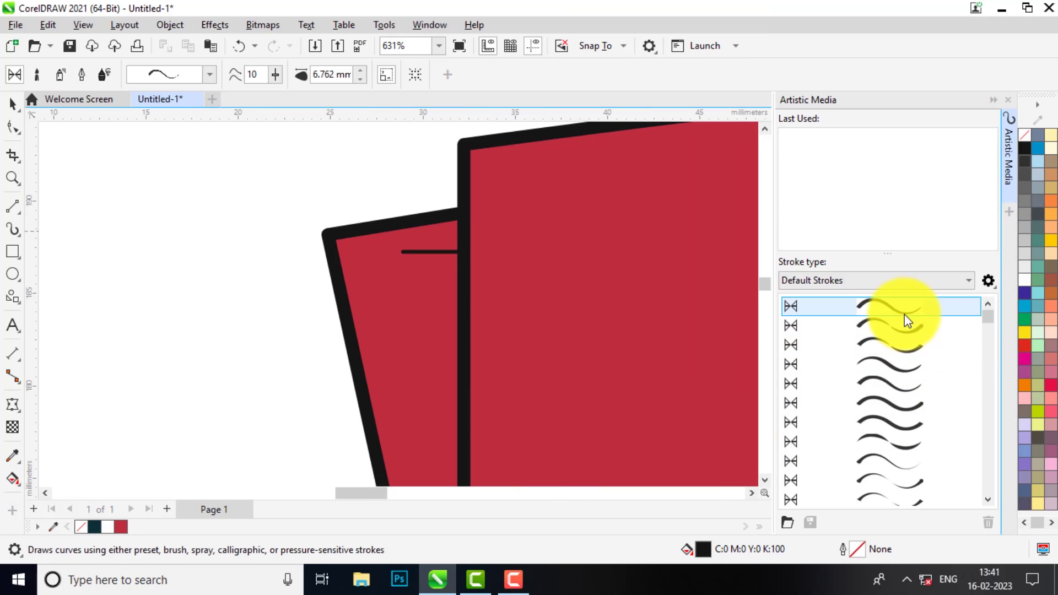
Give the short line on the banner's left tail a 0.762 mm wide Artistic Media stroke, using the thin tapered ninth default preset
left_click(12, 103)
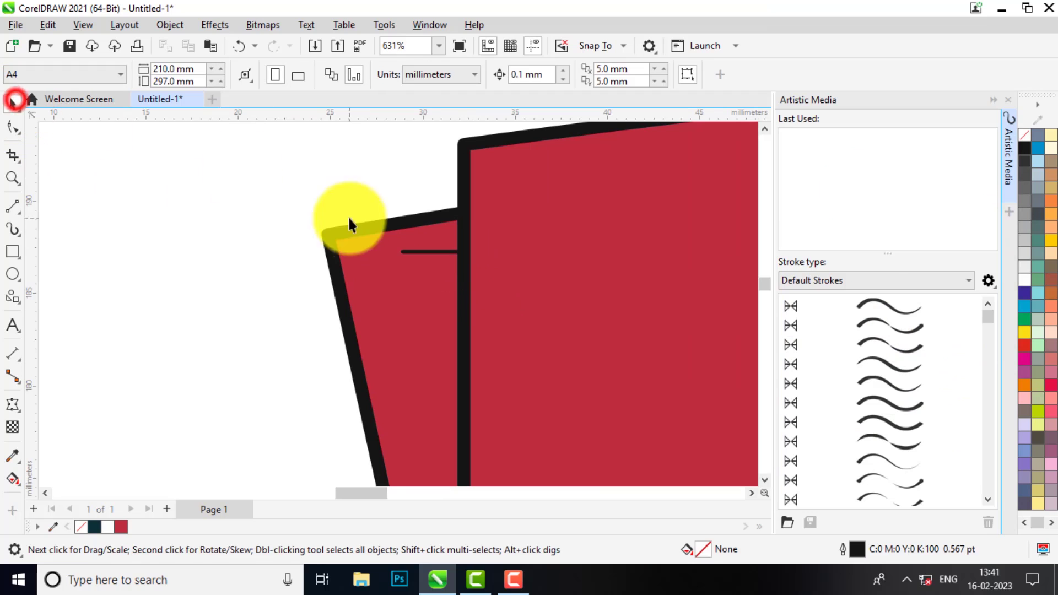
left_click(432, 254)
left_click(897, 308)
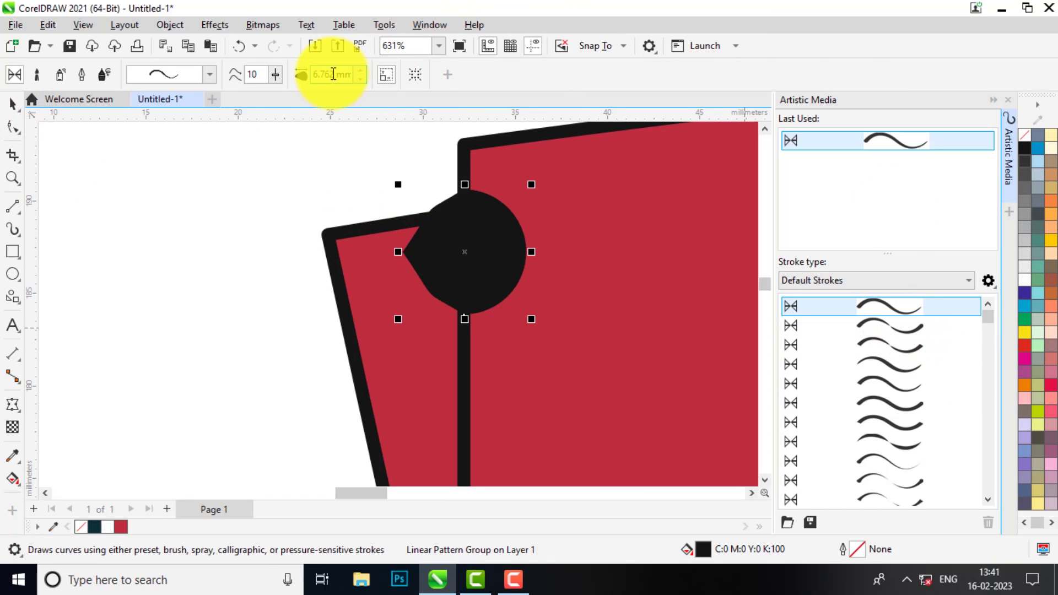
left_click(358, 75)
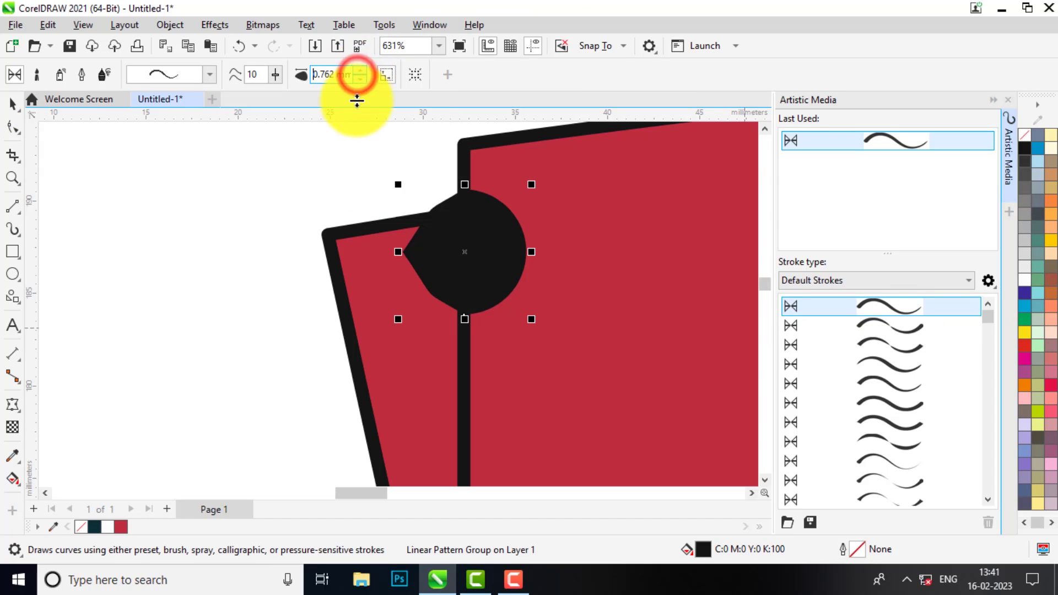
key("Return")
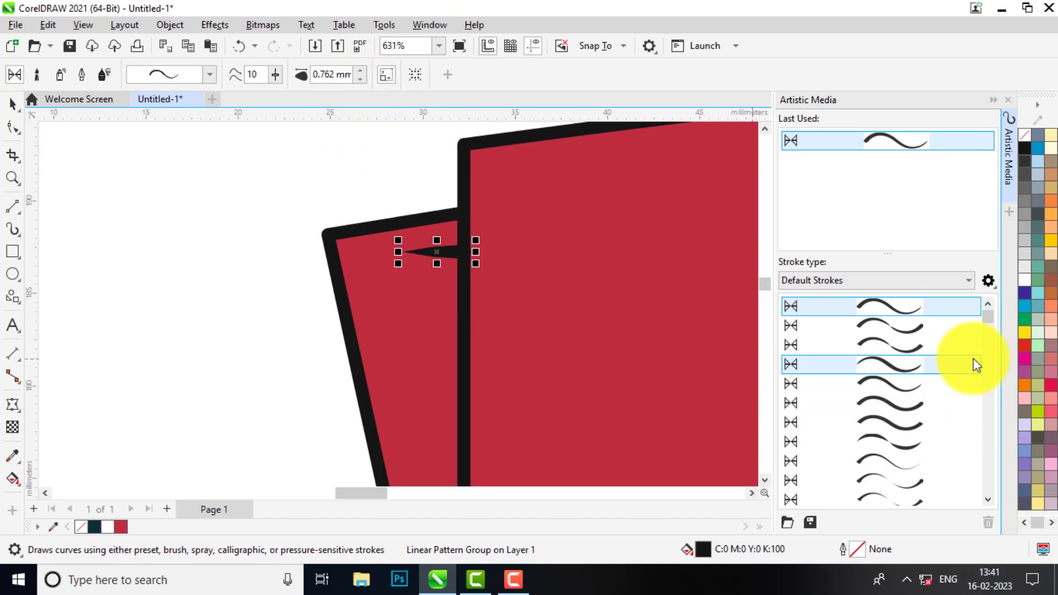
left_click(899, 467)
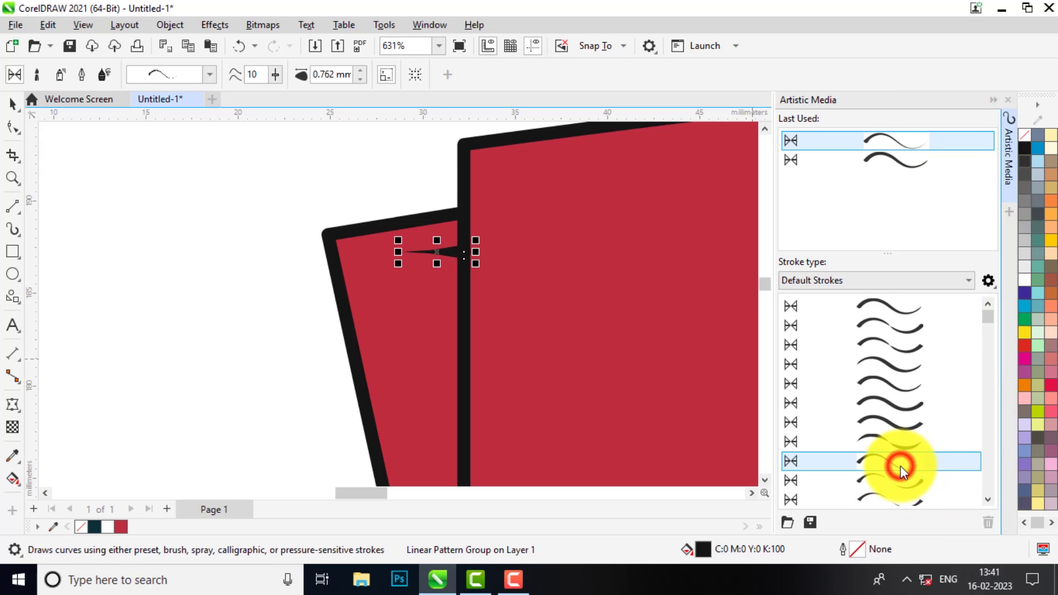
Try several default Artistic Media strokes on the short fold line and apply one that tapers smoothly to a point
left_click(886, 389)
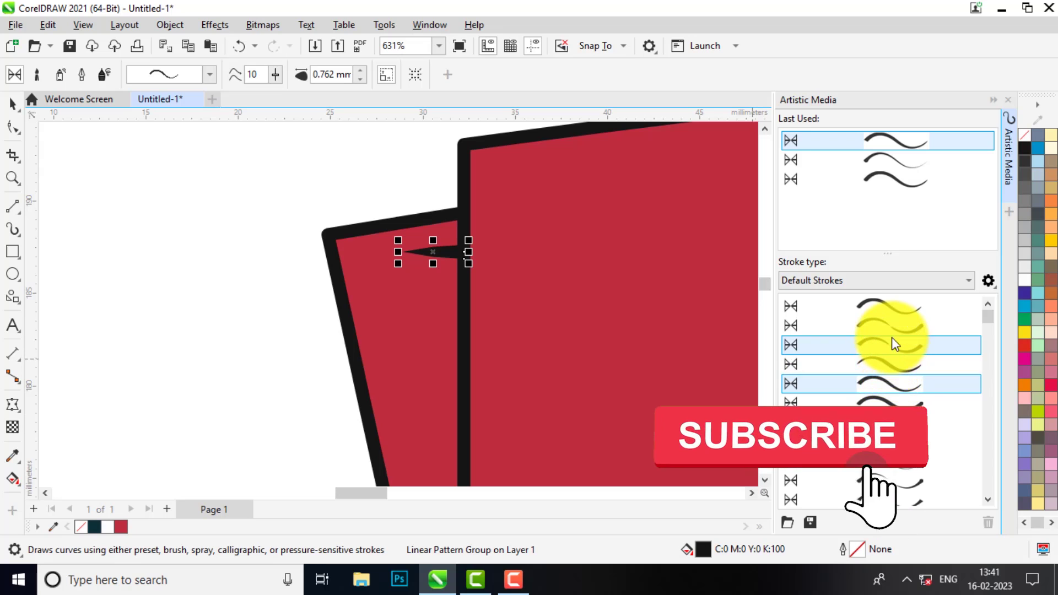
left_click(986, 500)
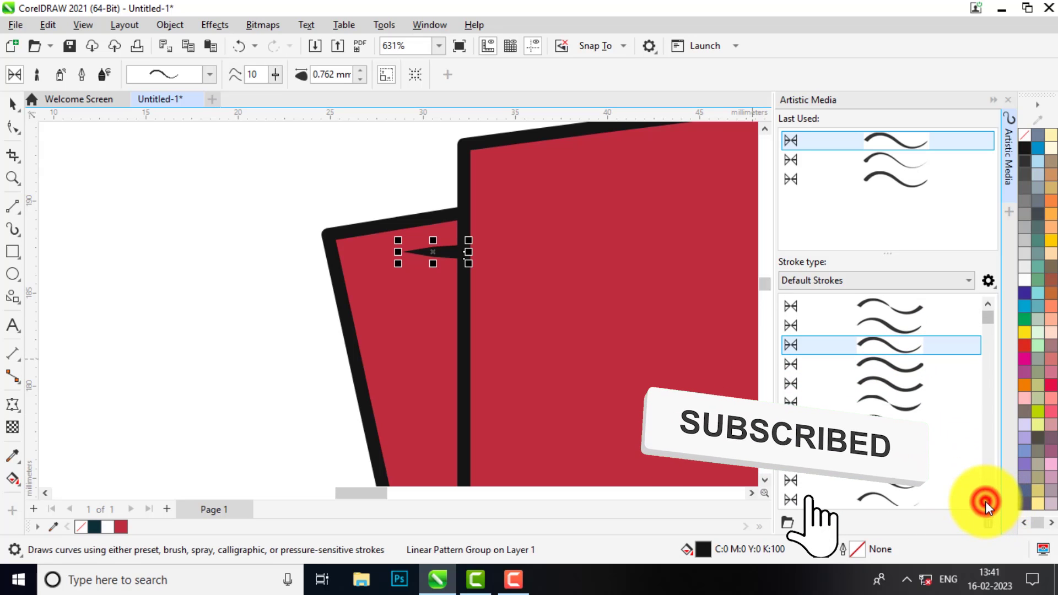
left_click(880, 419)
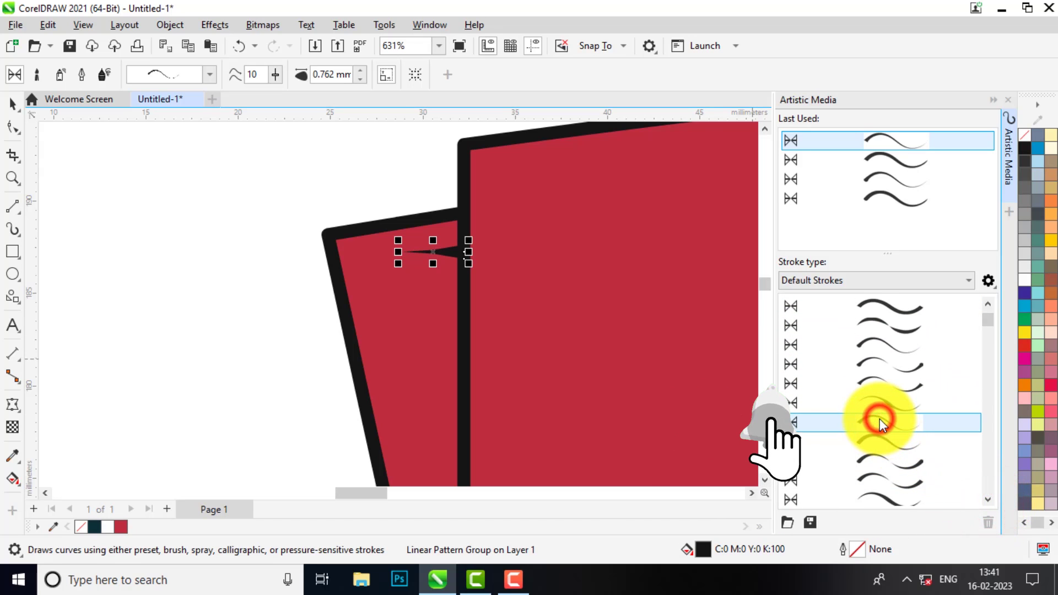
left_click(895, 442)
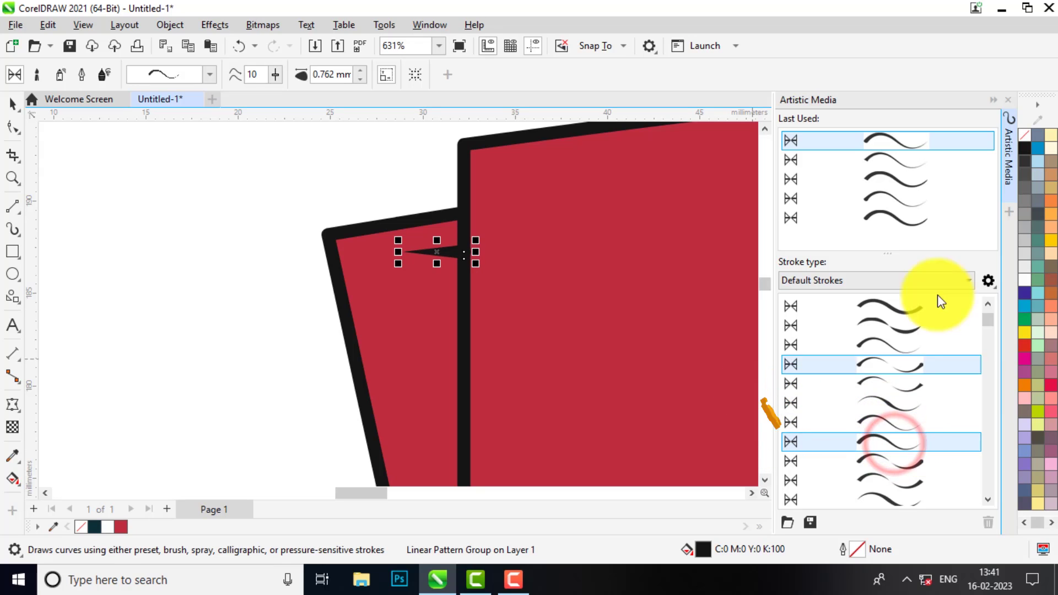
scroll(437, 237, "up", 3)
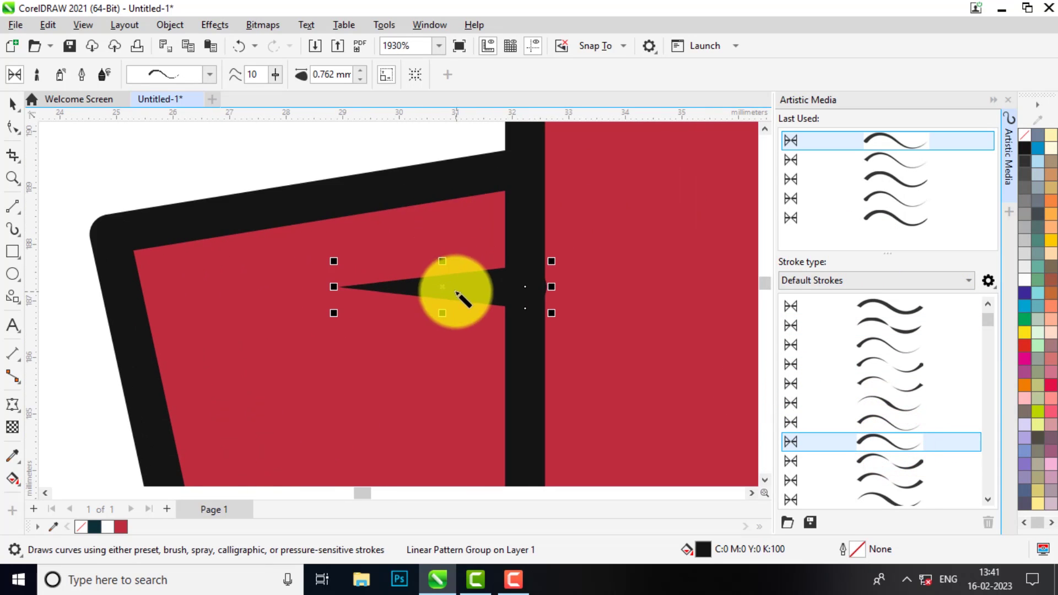
Stretch the tapered wedge horizontally to about 113% so its tip reaches further into the ribbon's folded tail
left_click(12, 104)
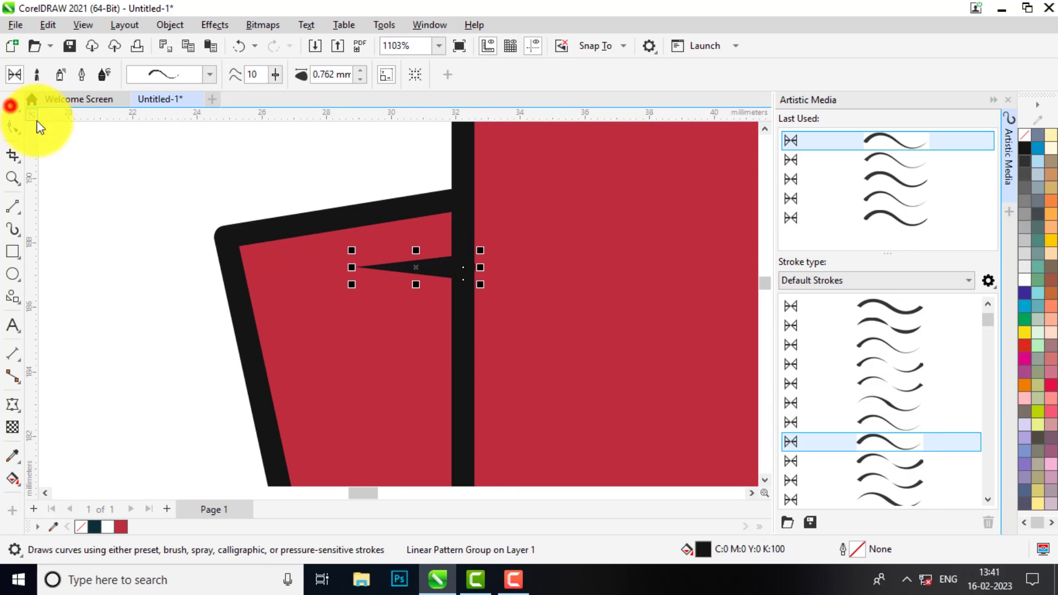
left_click_drag(367, 269, 336, 265)
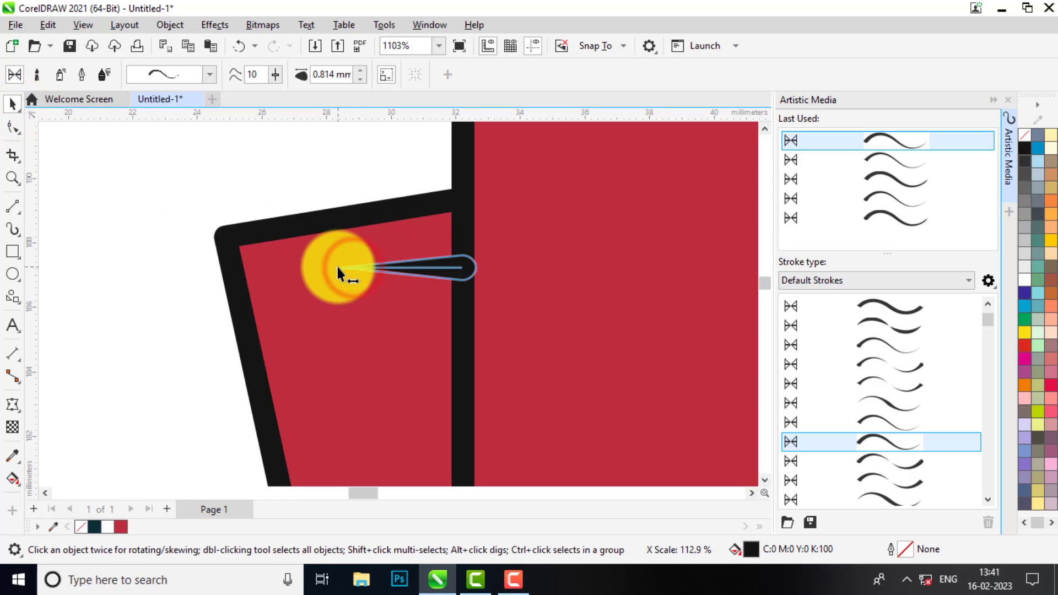
scroll(357, 257, "down", 4)
scroll(473, 248, "down", 6)
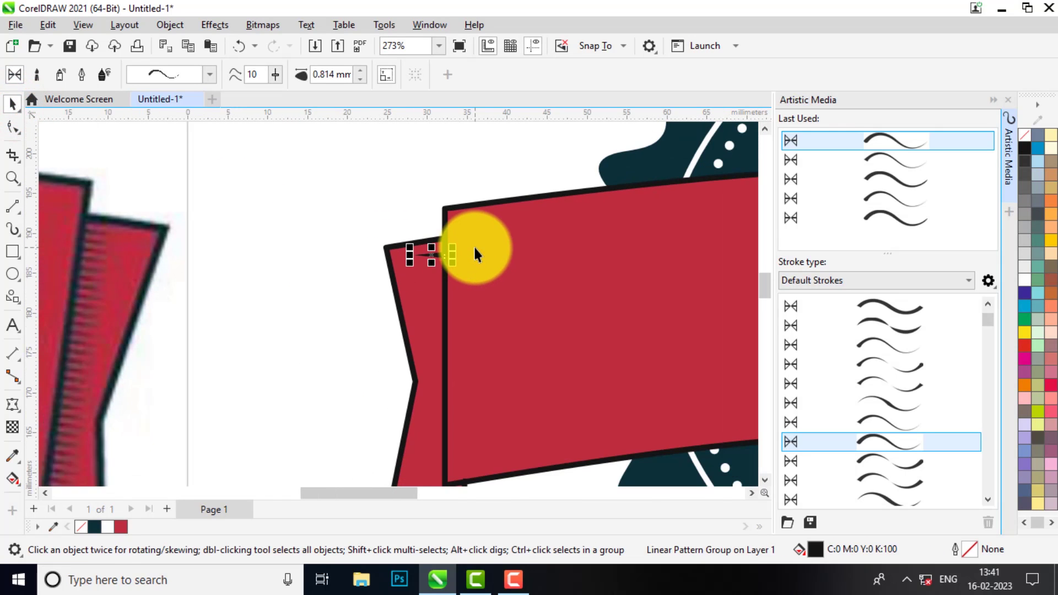
Move the wedge slightly upward, closer to the upper edge of the folded tail
scroll(465, 268, "up", 7)
scroll(474, 254, "down", 2)
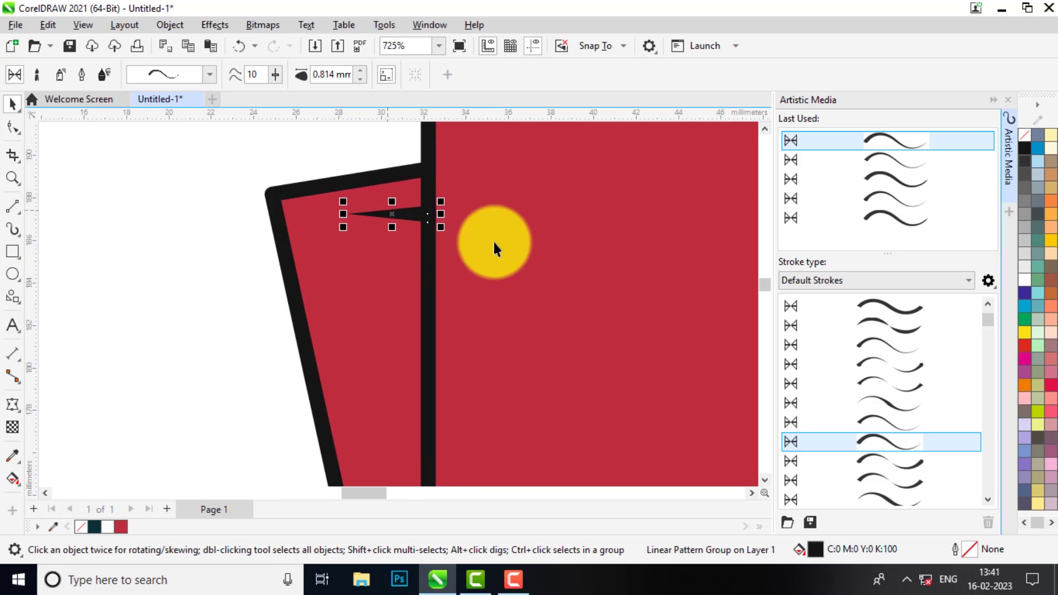
scroll(361, 204, "up", 2)
left_click_drag(408, 243, 435, 227)
left_click(432, 236)
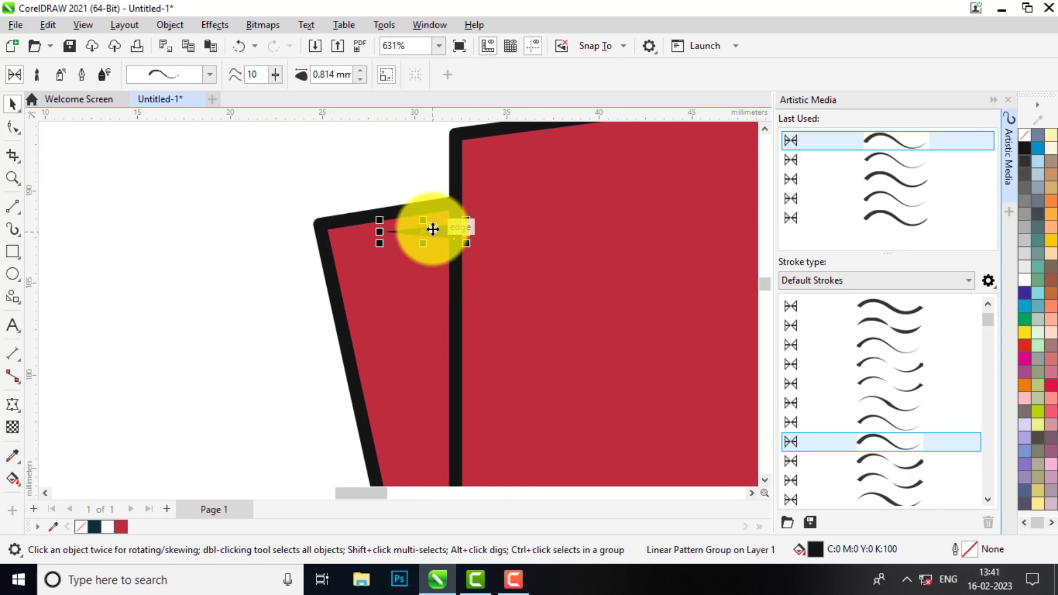
Try to place a copy of the wedge a short distance below the original
scroll(429, 222, "up", 2)
left_click(413, 246)
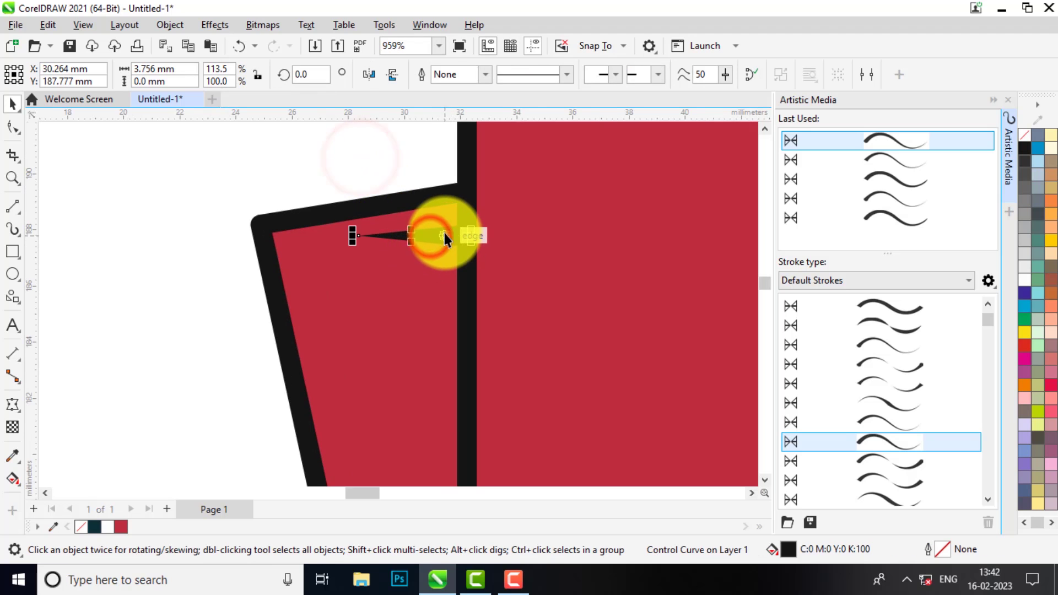
left_click_drag(287, 177, 513, 283)
scroll(496, 217, "down", 1)
scroll(462, 229, "up", 1)
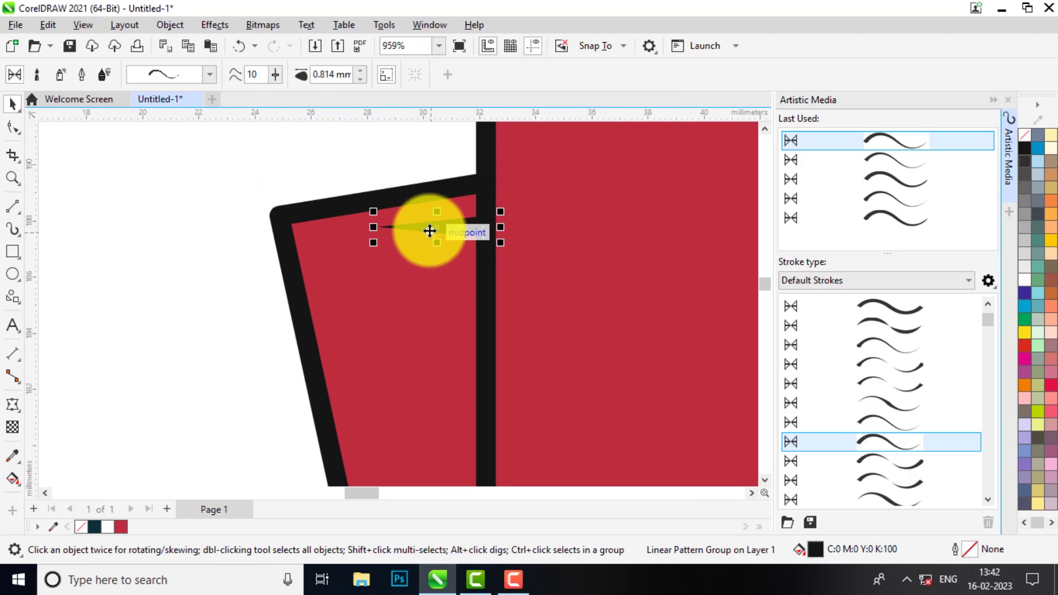
mouse_move(435, 230)
left_mouse_down()
mouse_move(429, 269)
mouse_move(431, 261)
left_mouse_up()
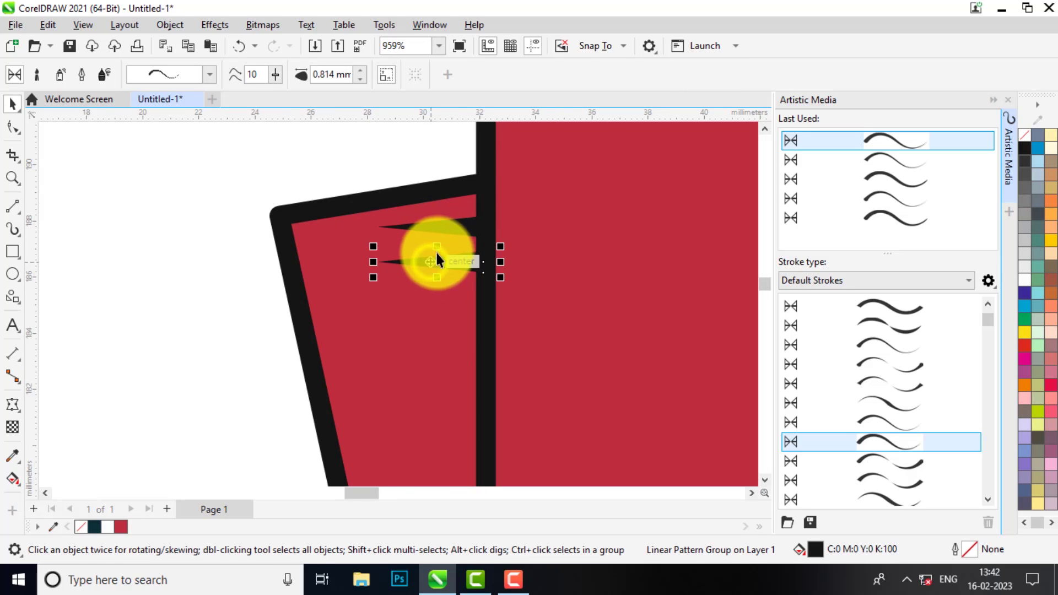
scroll(438, 247, "down", 1)
key("ctrl+z")
scroll(475, 263, "down", 2)
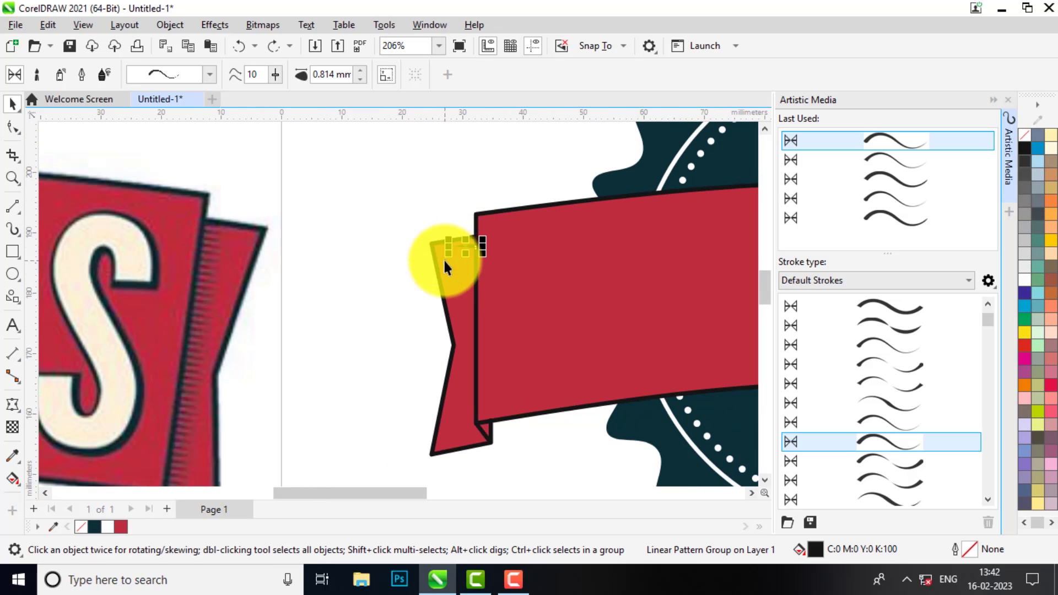
scroll(463, 243, "up", 3)
scroll(479, 251, "down", 1)
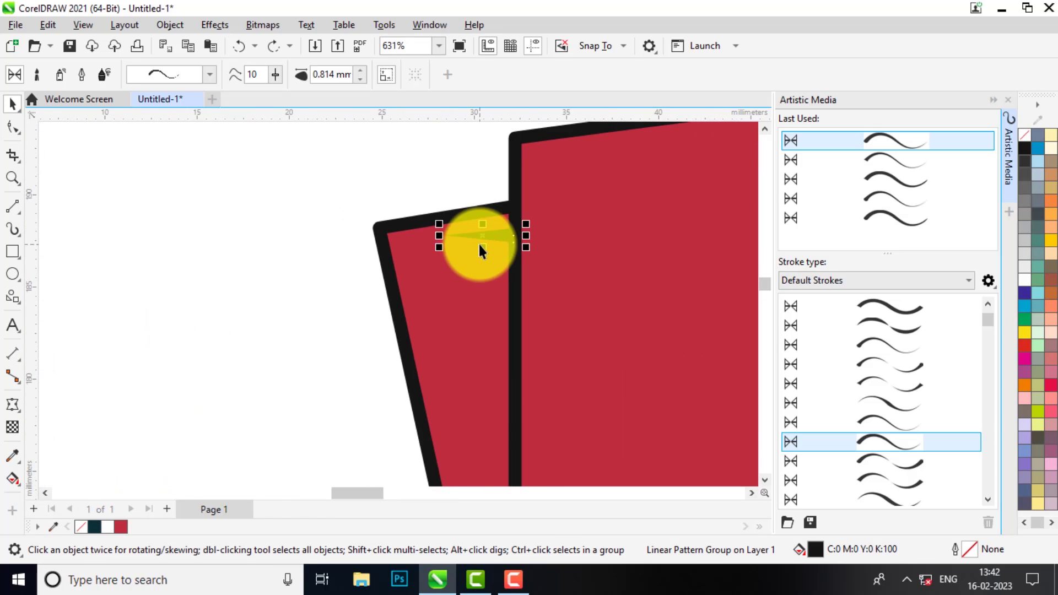
scroll(479, 242, "down", 1)
scroll(485, 247, "up", 4)
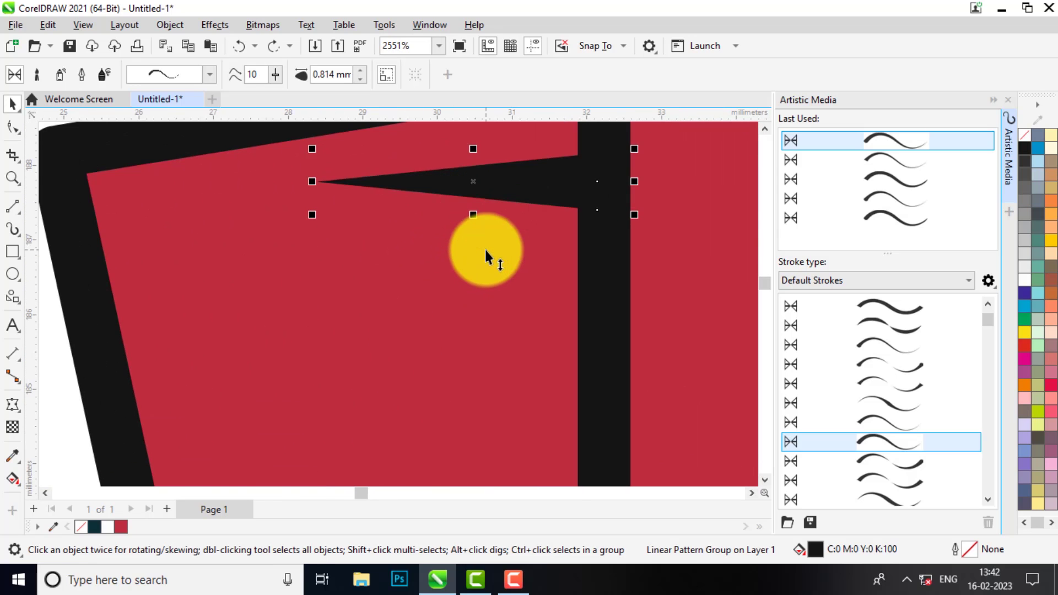
scroll(485, 247, "down", 3)
scroll(485, 243, "up", 2)
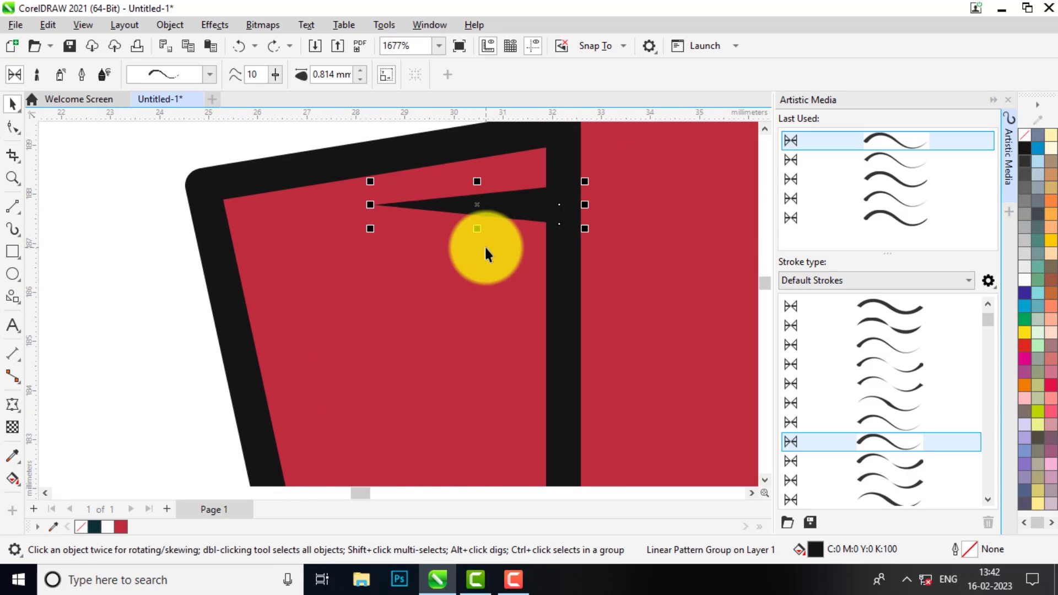
scroll(489, 234, "down", 2)
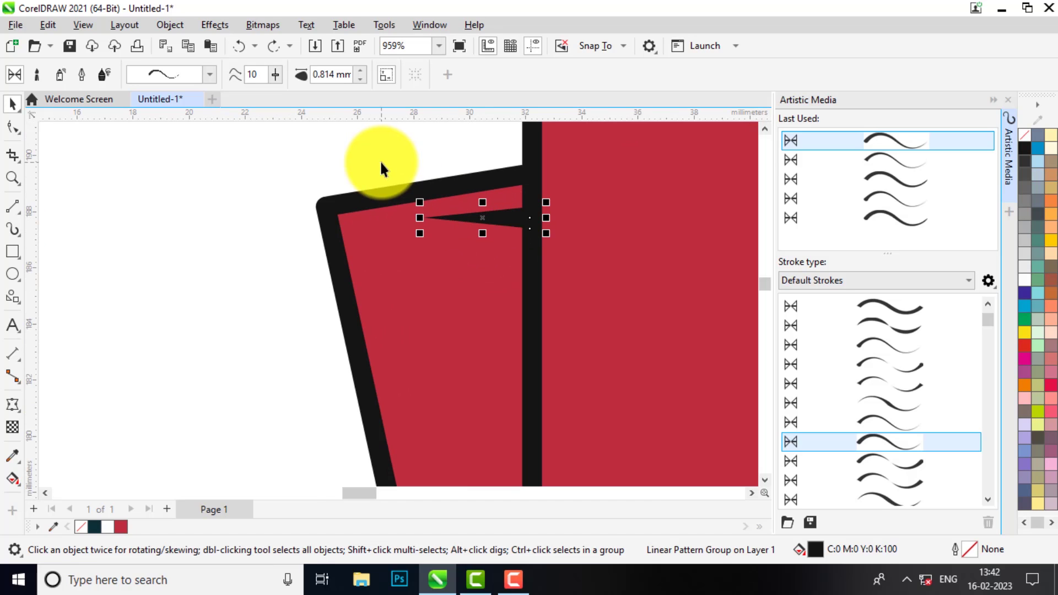
Select the whole wedge and place a copy of it closely below the original along the fold edge
left_click_drag(378, 160, 578, 243)
scroll(485, 226, "down", 2)
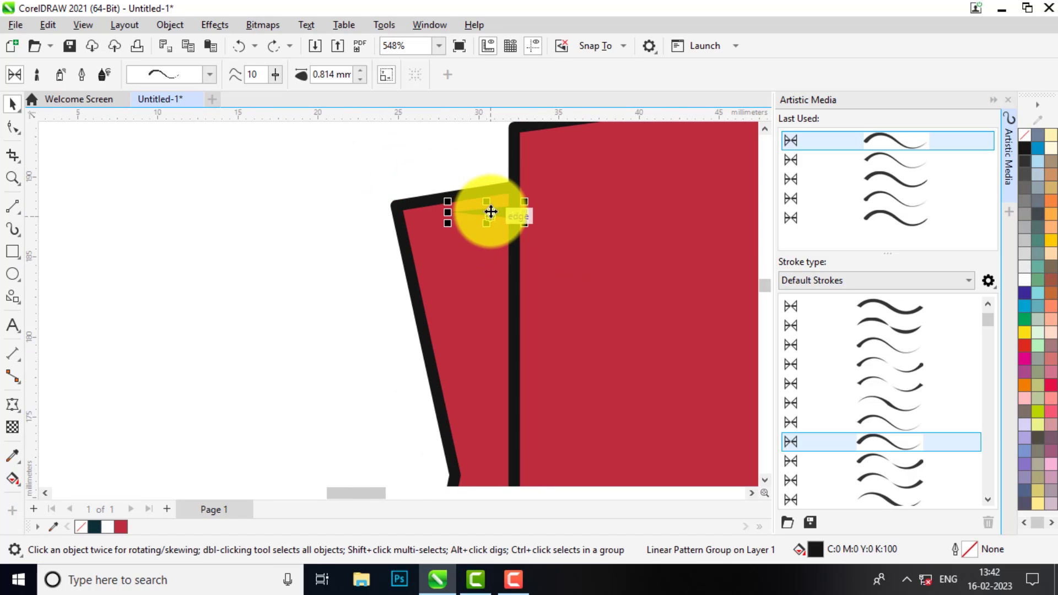
left_click_drag(488, 214, 486, 231)
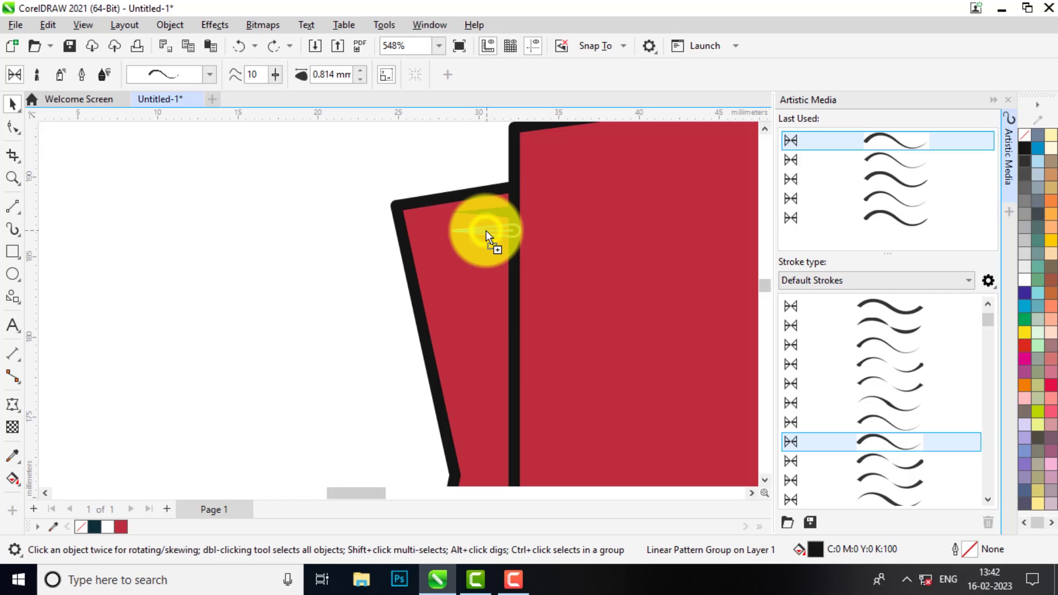
left_click_drag(486, 230, 487, 230)
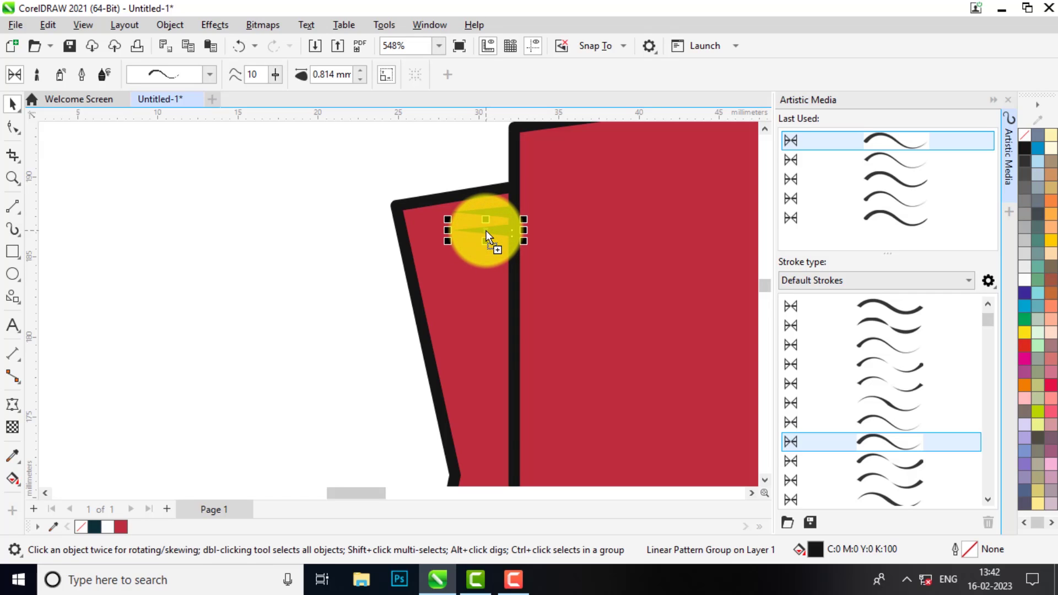
Repeat the wedge duplication down the fold edge until the row of wedges fills the tail's full height
scroll(486, 230, "down", 2)
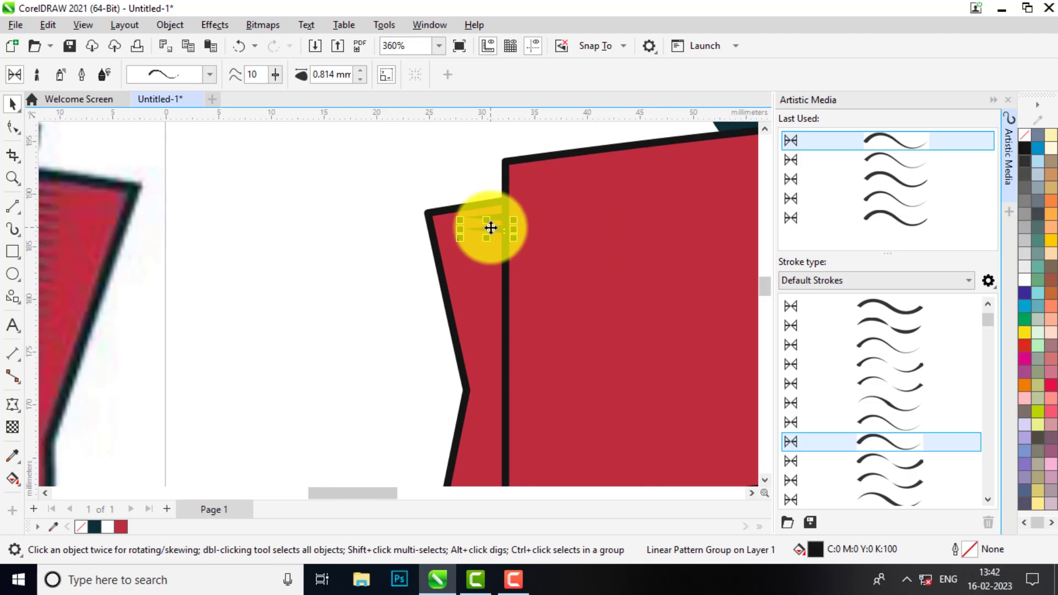
key("ctrl+r")
key("ctrl+r")
key("ctrl+r")
key("ctrl+r")
key("ctrl+r")
key("ctrl+r")
key("ctrl+r")
key("ctrl+r")
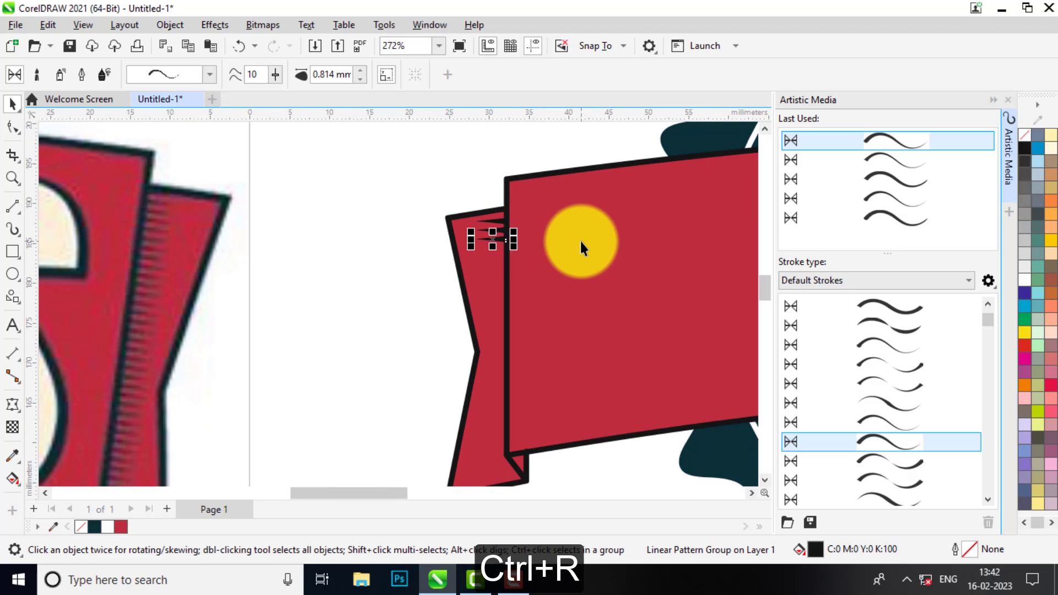
key("ctrl+r")
key("ctrl+r")
key("ctrl+r")
key("ctrl+r")
key("ctrl+r")
key("ctrl+r")
key("ctrl+r")
key("ctrl+r")
key("ctrl+r")
key("ctrl+r")
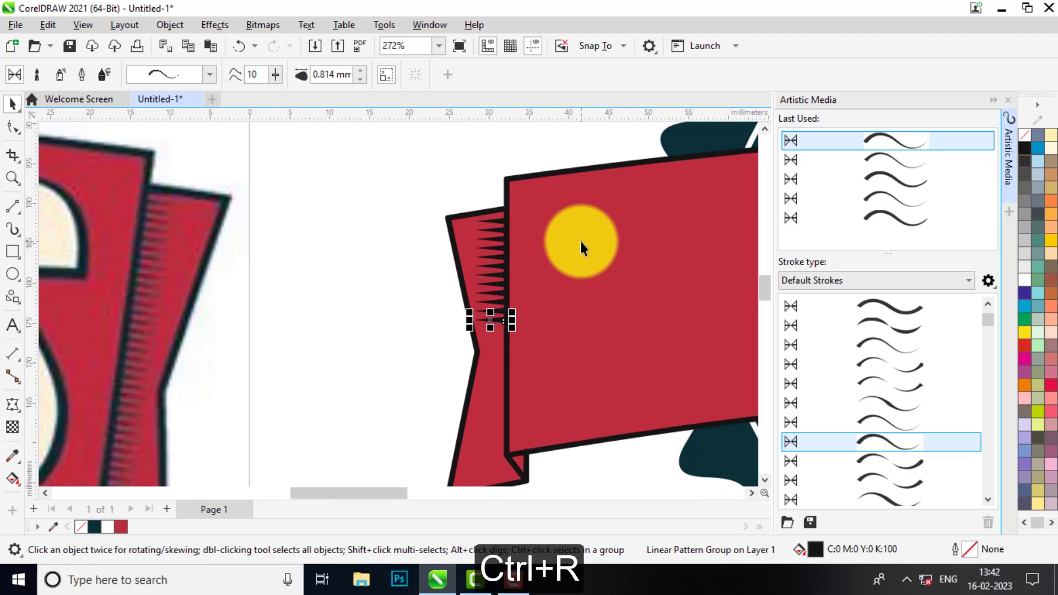
key("ctrl+r")
key("ctrl+r")
key("ctrl+r")
key("ctrl+r")
key("ctrl+r")
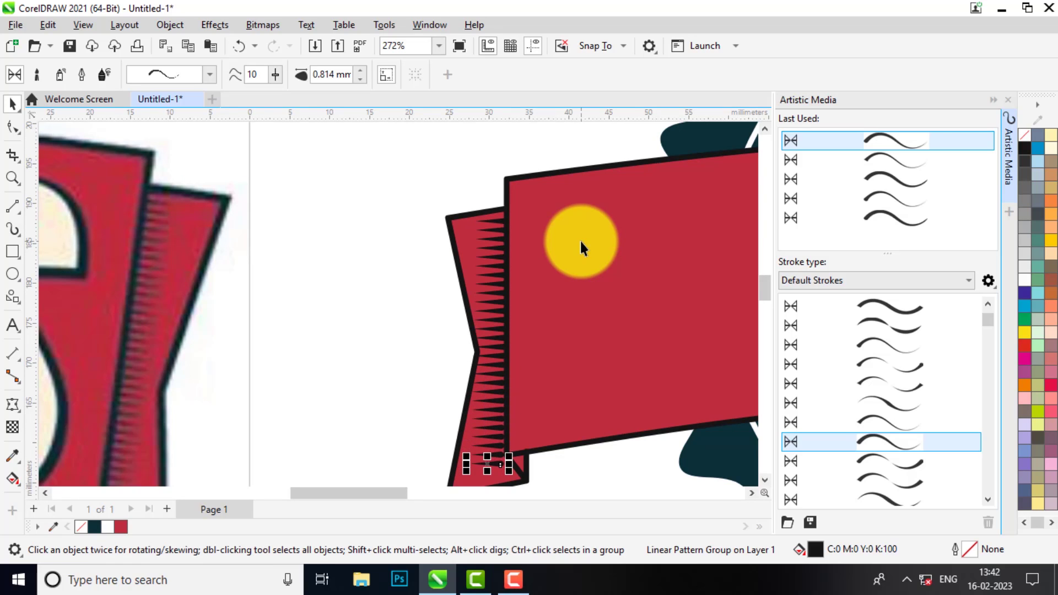
key("ctrl+r")
Select all the wedges on the ribbon tail, align them to the left and clear the selection
scroll(528, 408, "down", 1)
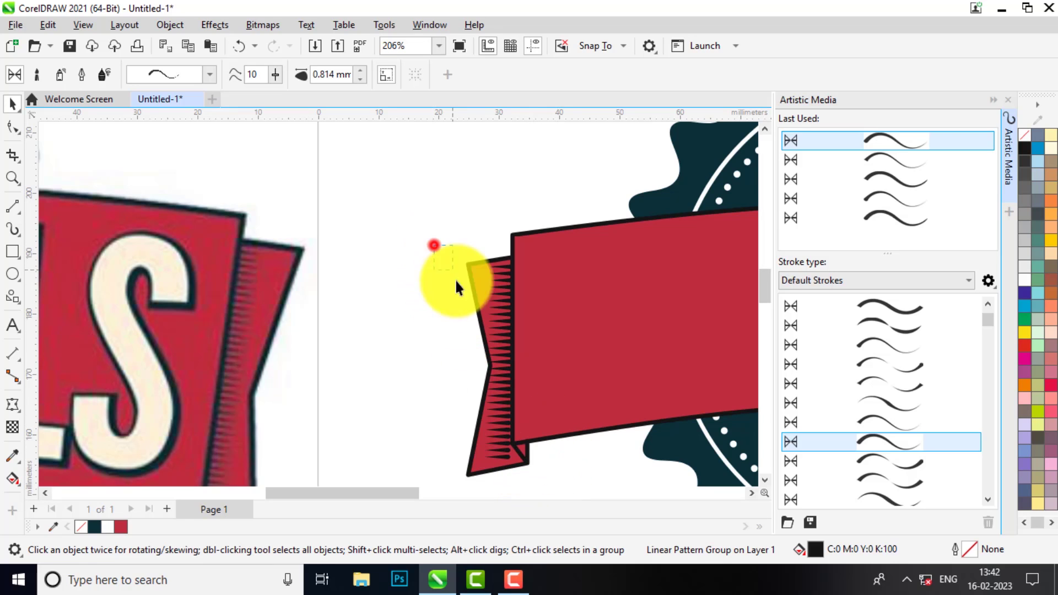
left_click_drag(432, 244, 537, 484)
key("l")
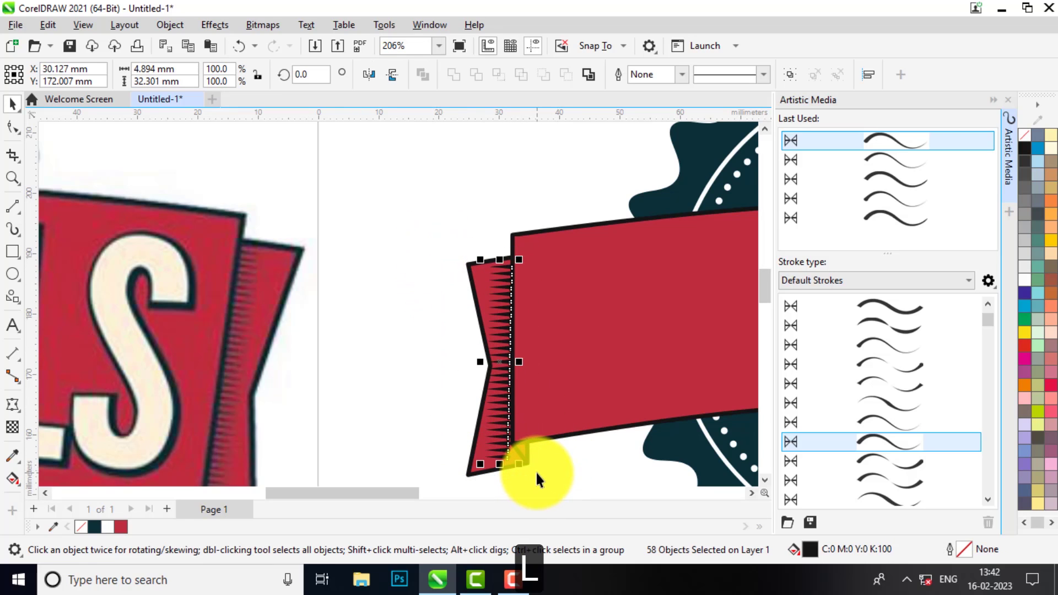
scroll(513, 337, "up", 1)
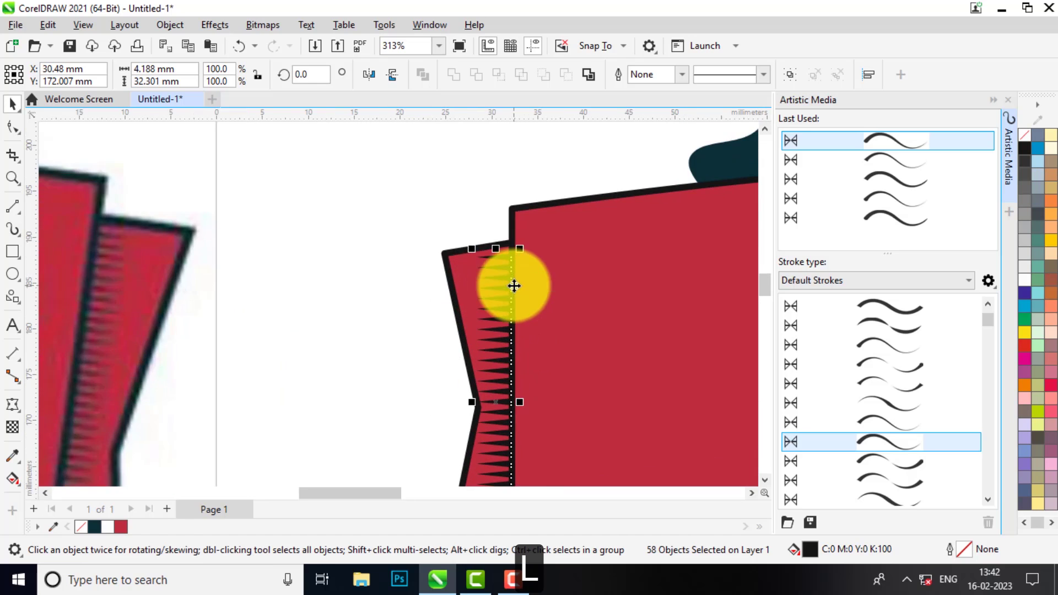
scroll(515, 259, "down", 1)
scroll(535, 410, "up", 1)
scroll(524, 422, "up", 7)
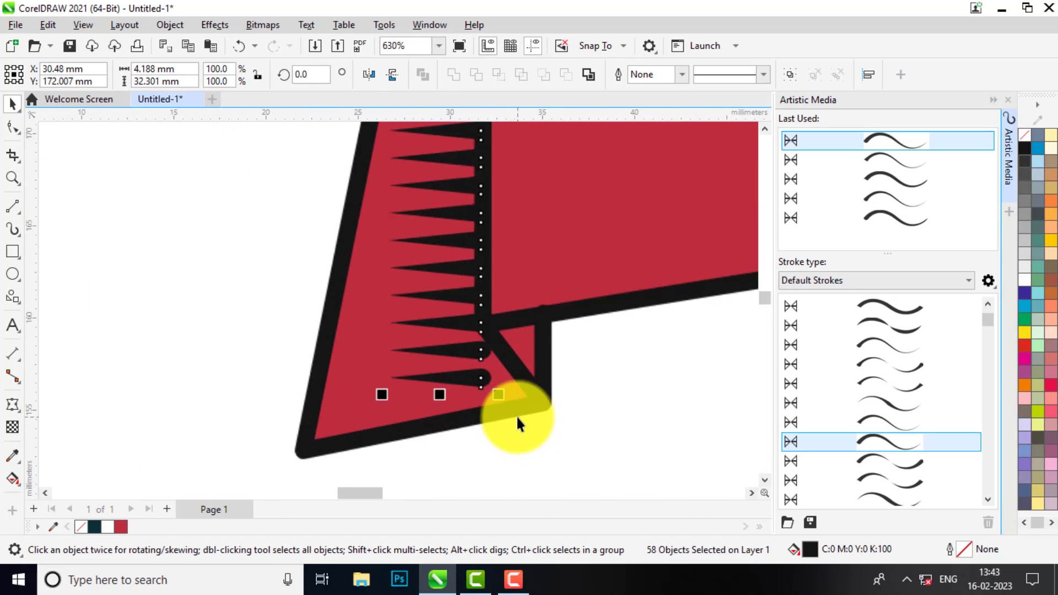
left_click(696, 403)
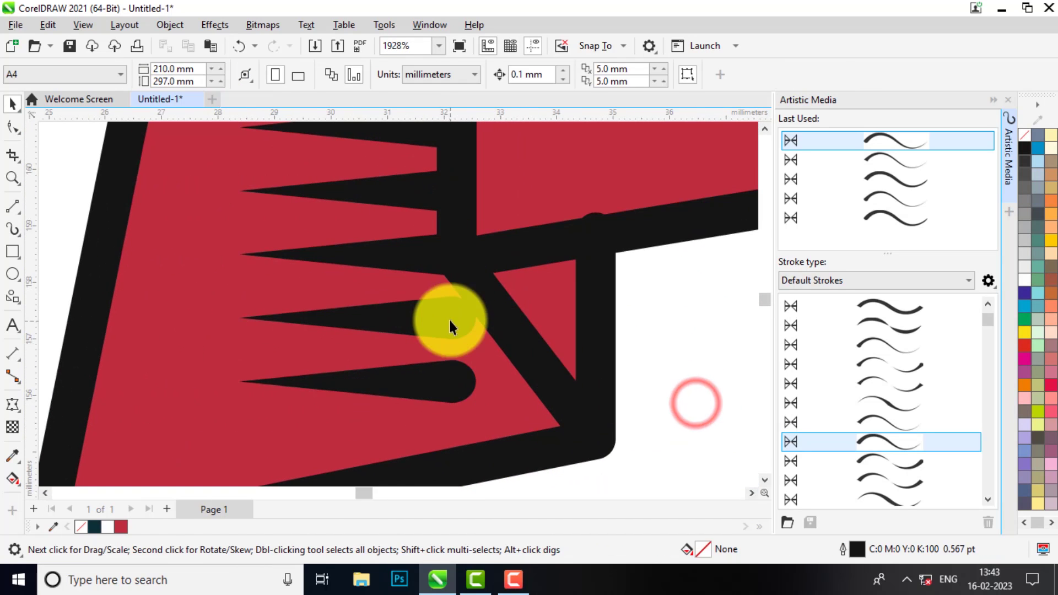
Stretch the second-lowest wedge to the right so its rounded end tucks into the diagonal fold line
left_click(452, 317)
scroll(423, 322, "down", 1)
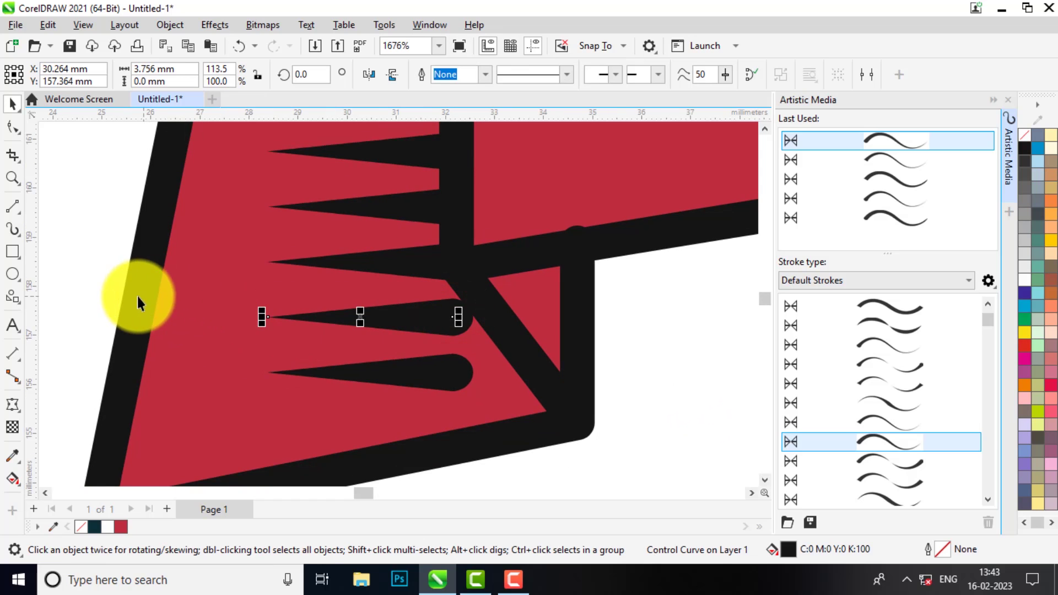
left_click_drag(82, 284, 507, 316)
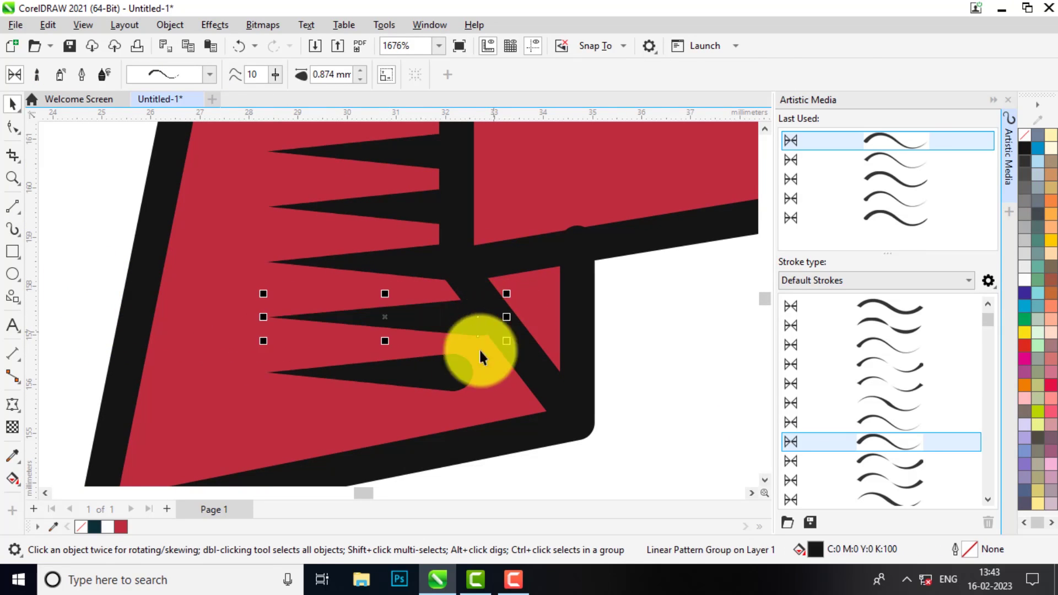
Stretch the lowest wedge on the ribbon tail to the right so its rounded end tucks into the black corner of the fold
left_click_drag(99, 349, 518, 401)
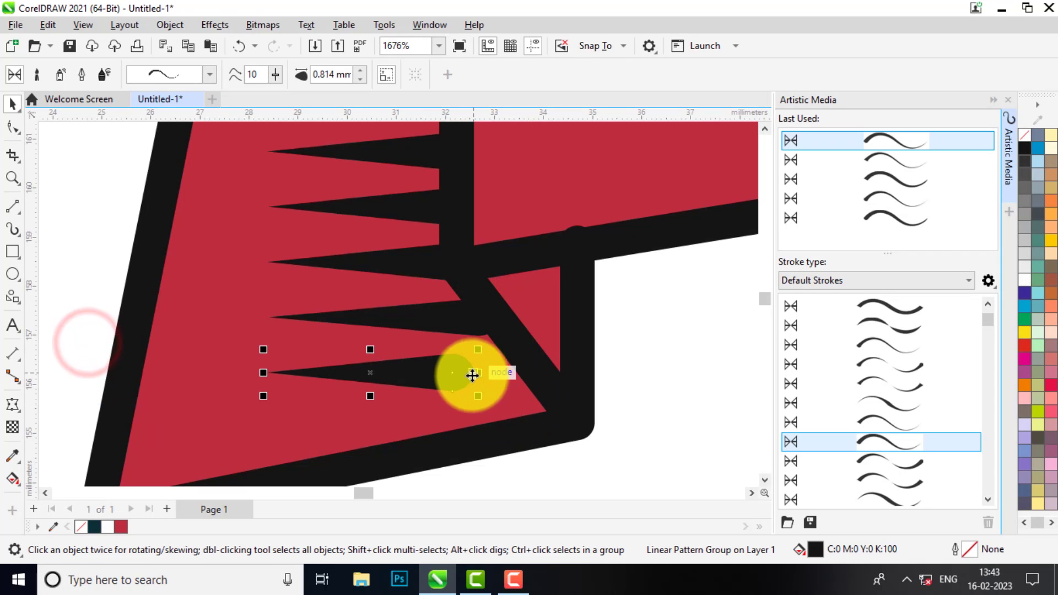
left_click_drag(476, 371, 473, 374)
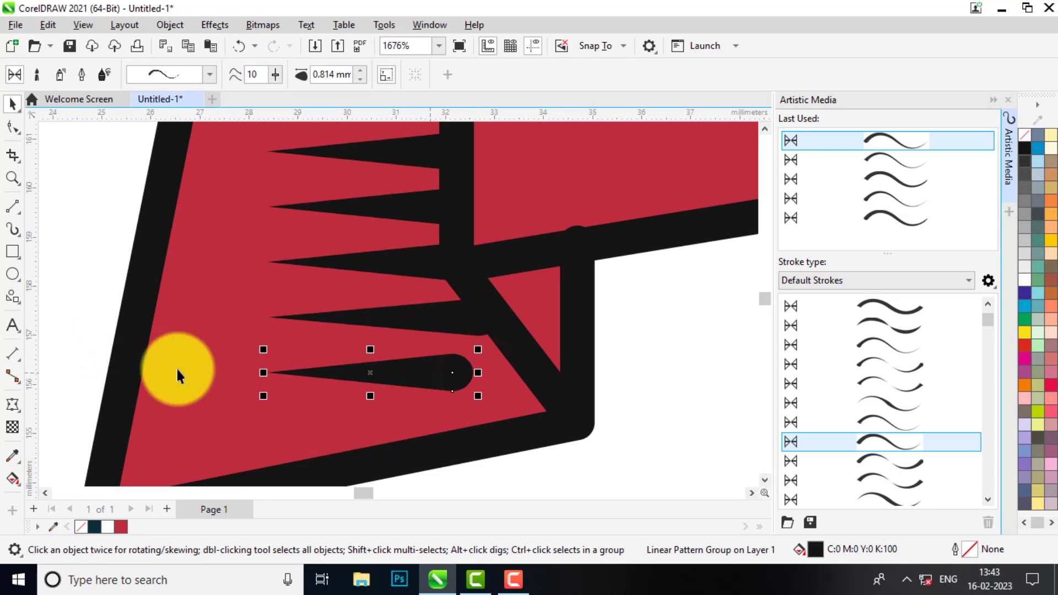
left_click_drag(112, 337, 523, 410)
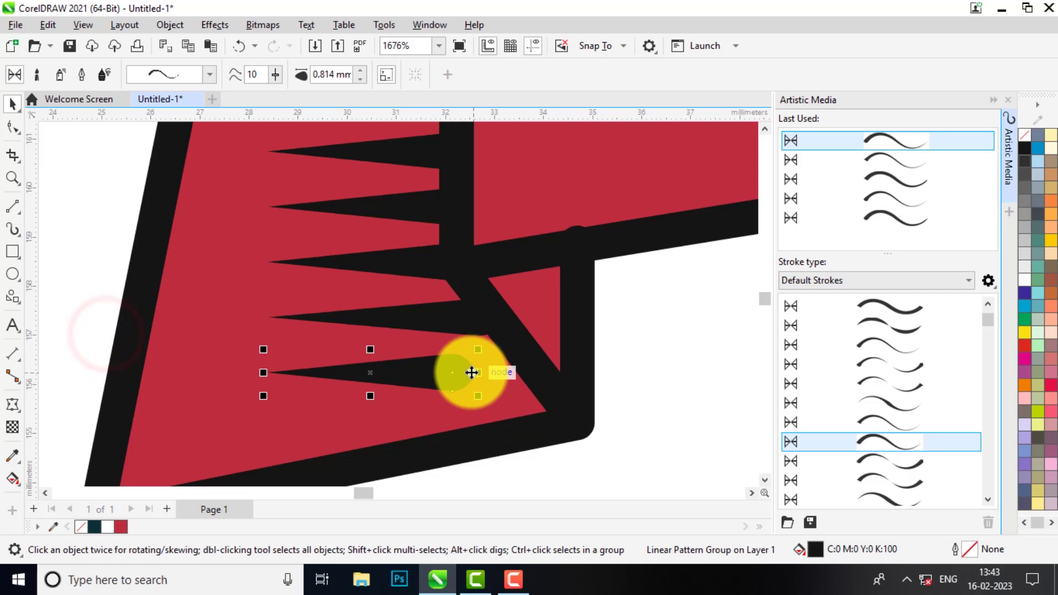
left_click_drag(477, 372, 558, 374)
scroll(513, 373, "down", 8)
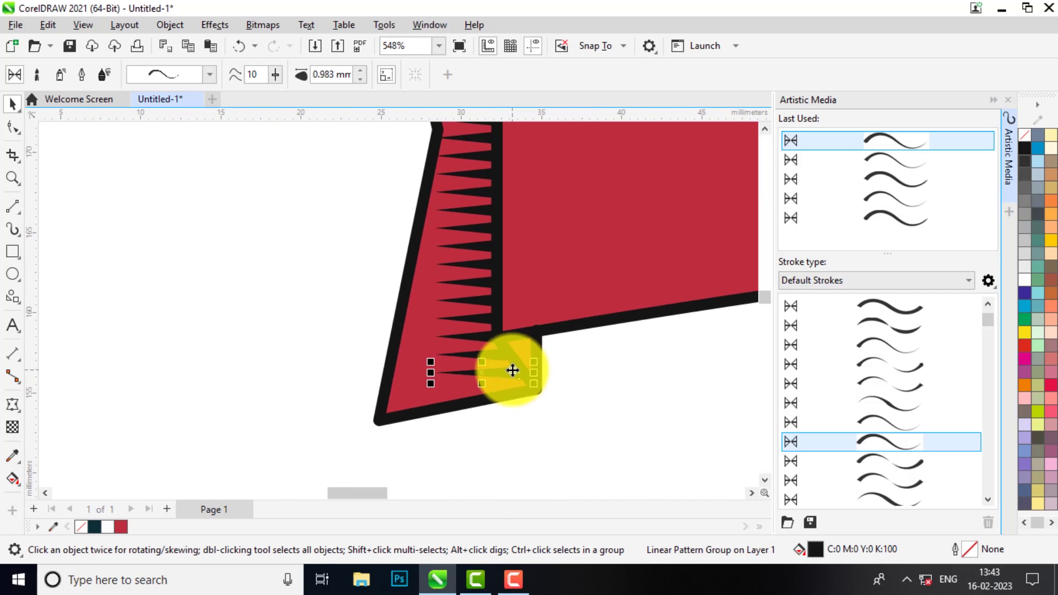
scroll(478, 376, "down", 2)
scroll(510, 417, "down", 2)
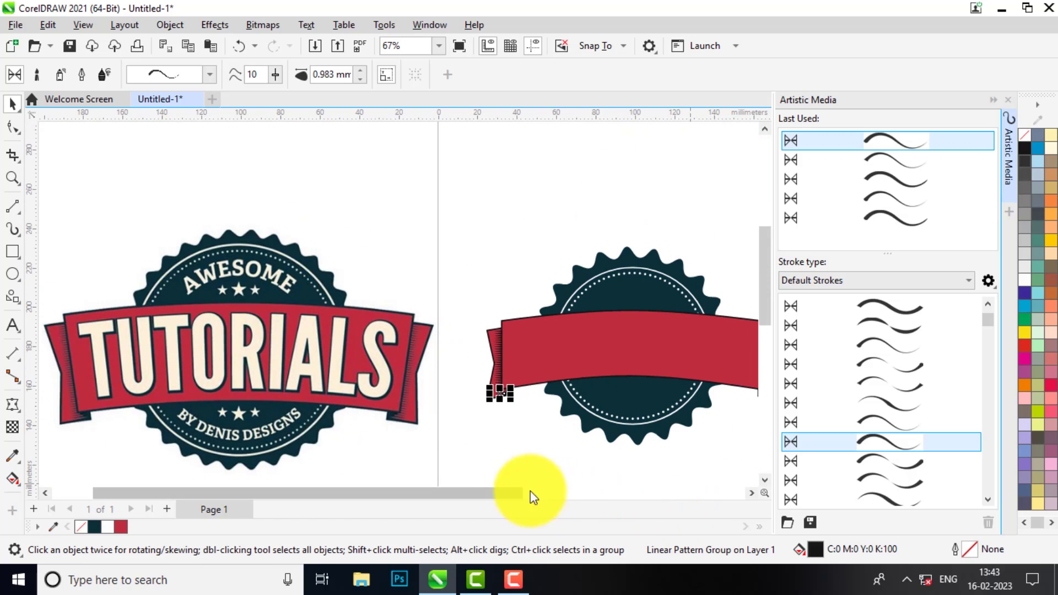
Close the Artistic Media docker, select all the wedges on the left tail and place a copy of them on the right tail
left_click_drag(508, 492, 557, 494)
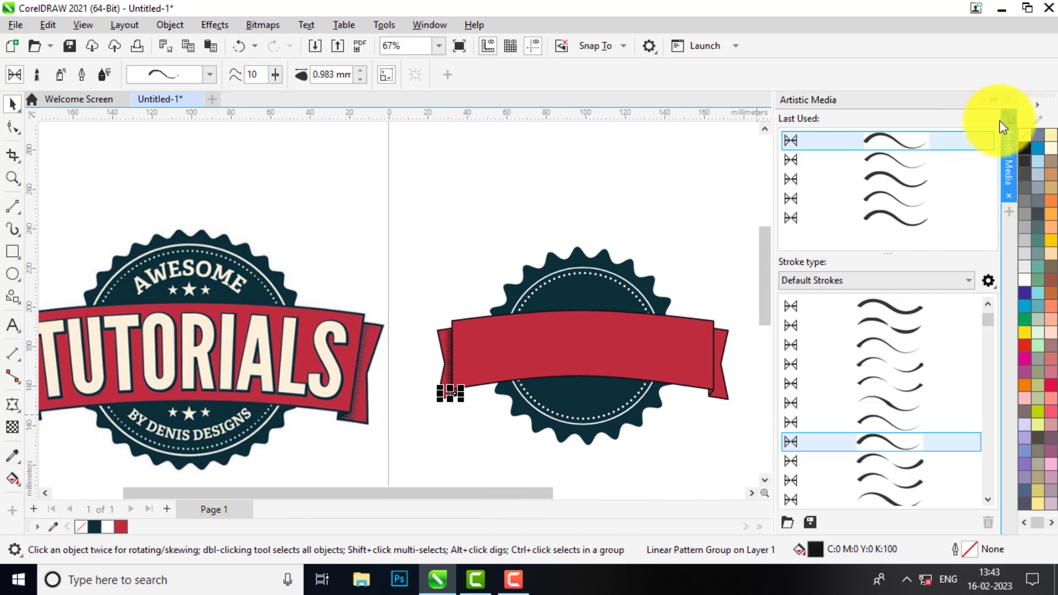
left_click(1008, 99)
scroll(634, 415, "up", 4)
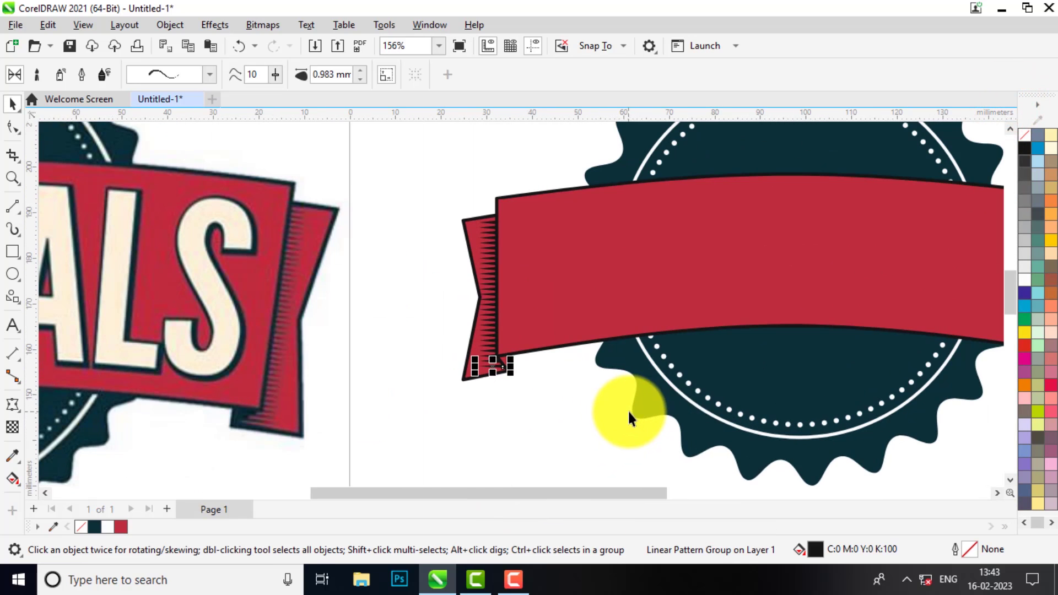
left_click(12, 103)
left_click_drag(442, 196, 516, 406)
scroll(431, 305, "down", 2)
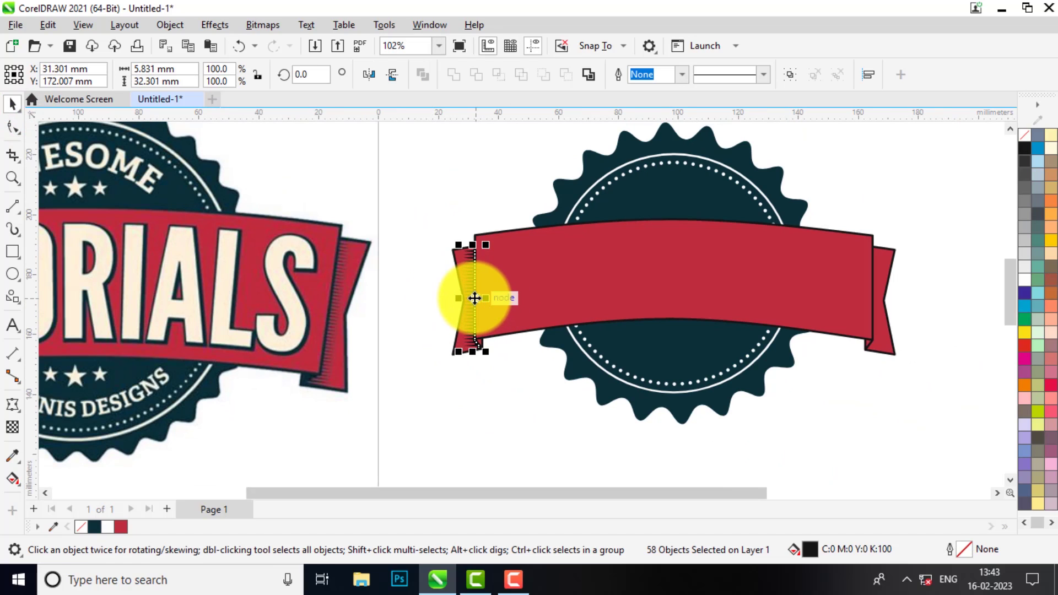
left_click_drag(475, 302, 881, 301)
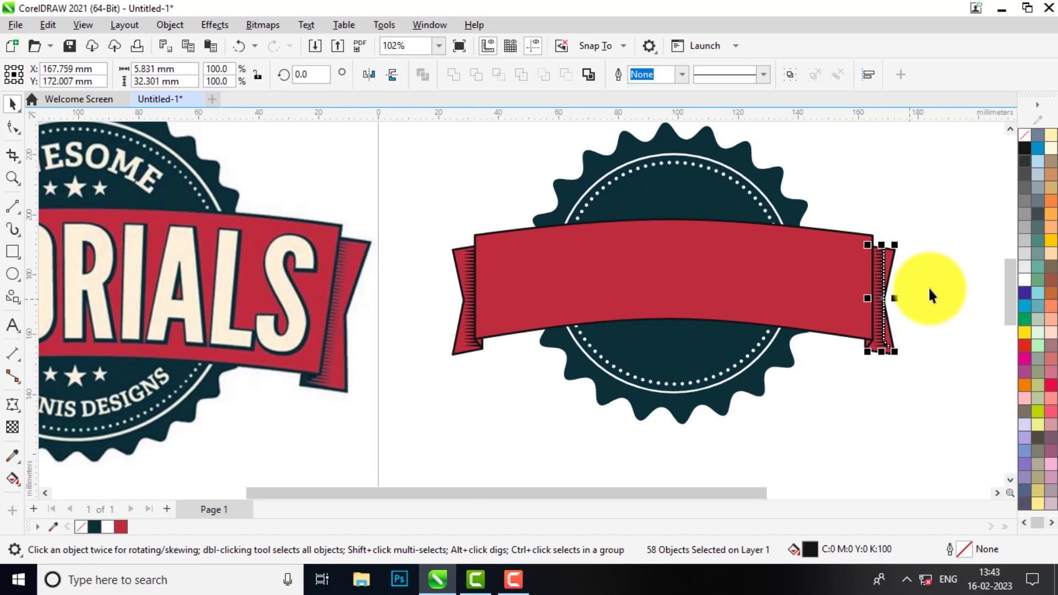
Mirror the copied wedges horizontally and move them against the fold edge of the right tail, with their points facing outward
scroll(932, 286, "up", 2)
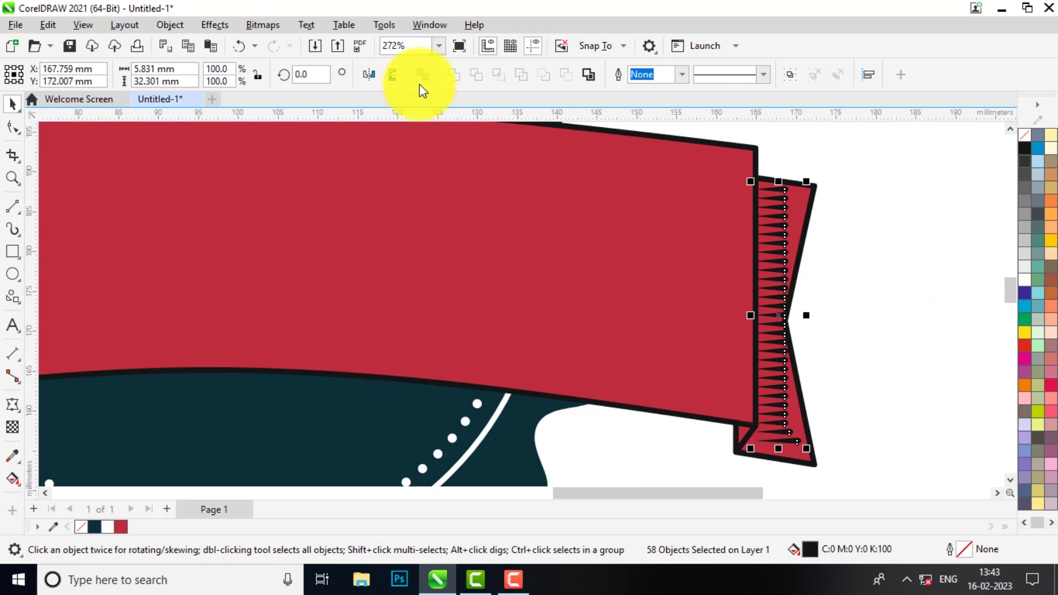
left_click(366, 77)
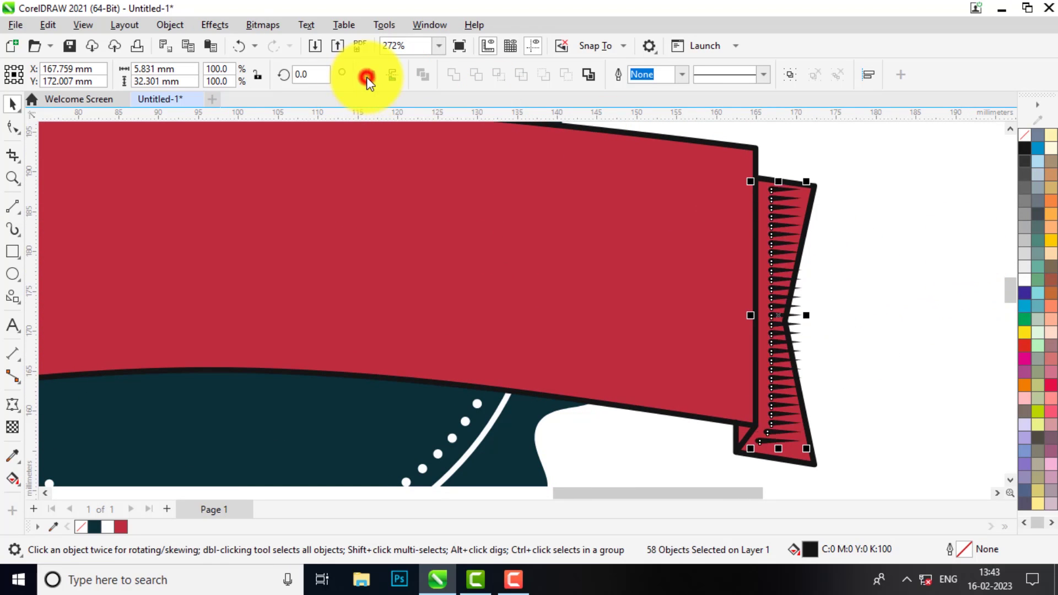
scroll(805, 193, "up", 1)
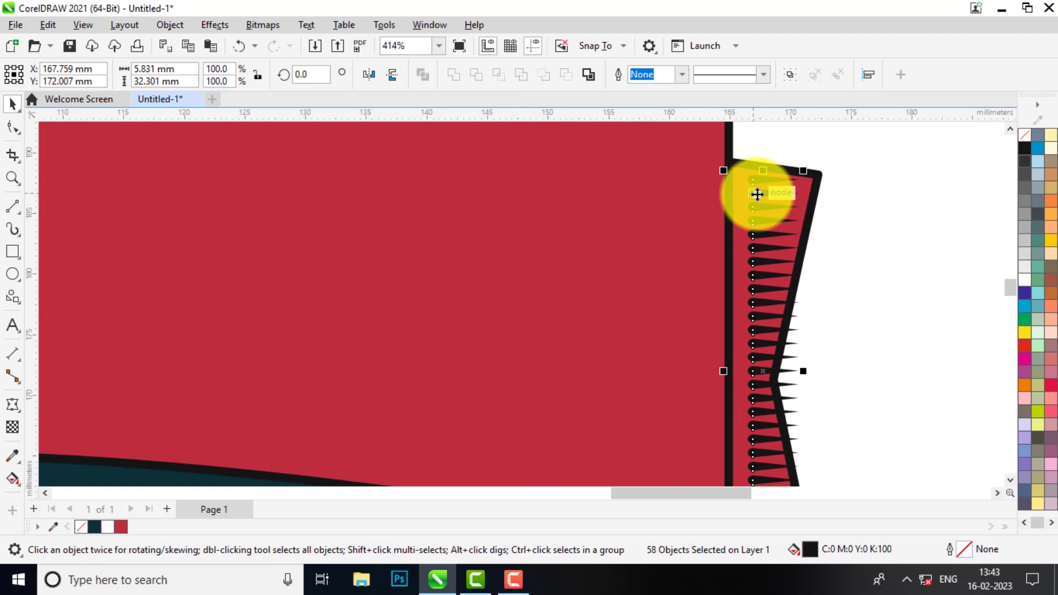
left_click_drag(749, 194, 732, 198)
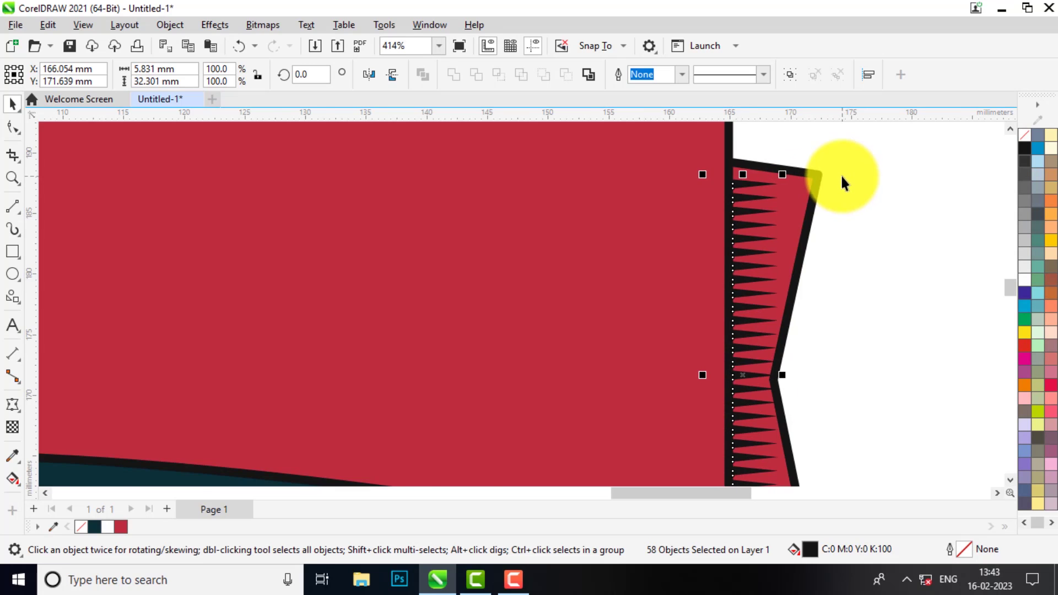
scroll(841, 174, "down", 2)
scroll(843, 166, "down", 3)
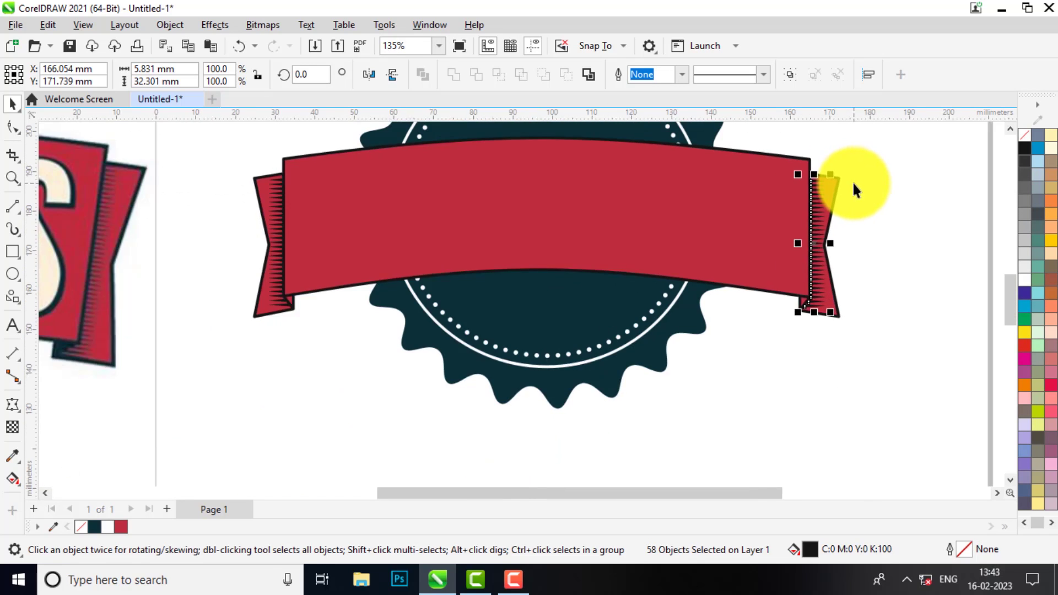
left_click(836, 342)
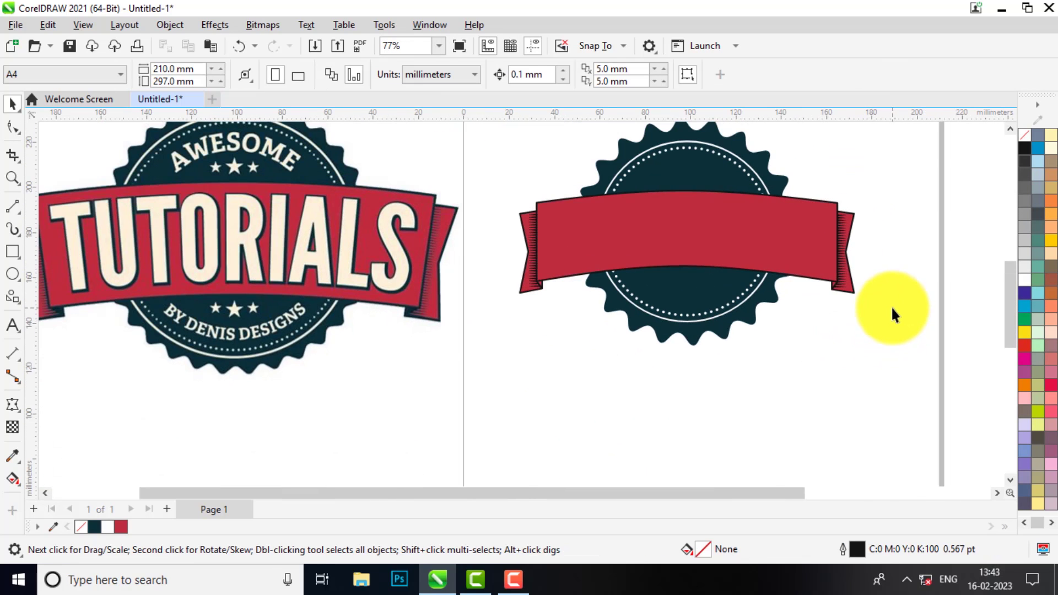
scroll(892, 304, "up", 1)
scroll(816, 295, "down", 1)
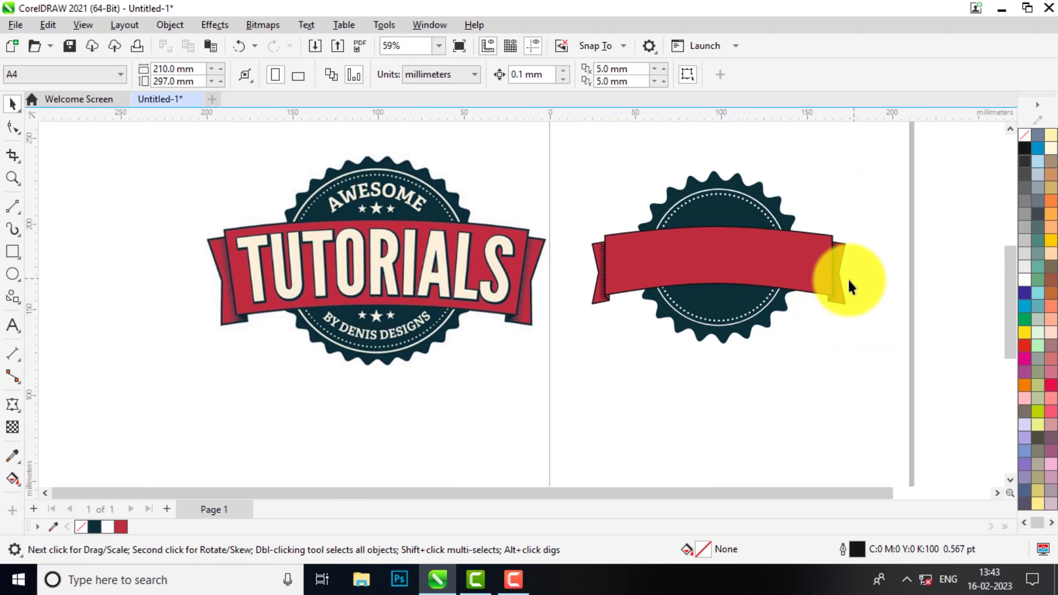
Add the artistic text TUTORIALS below the badge and scale it up proportionally to about 133 mm wide
left_click(13, 327)
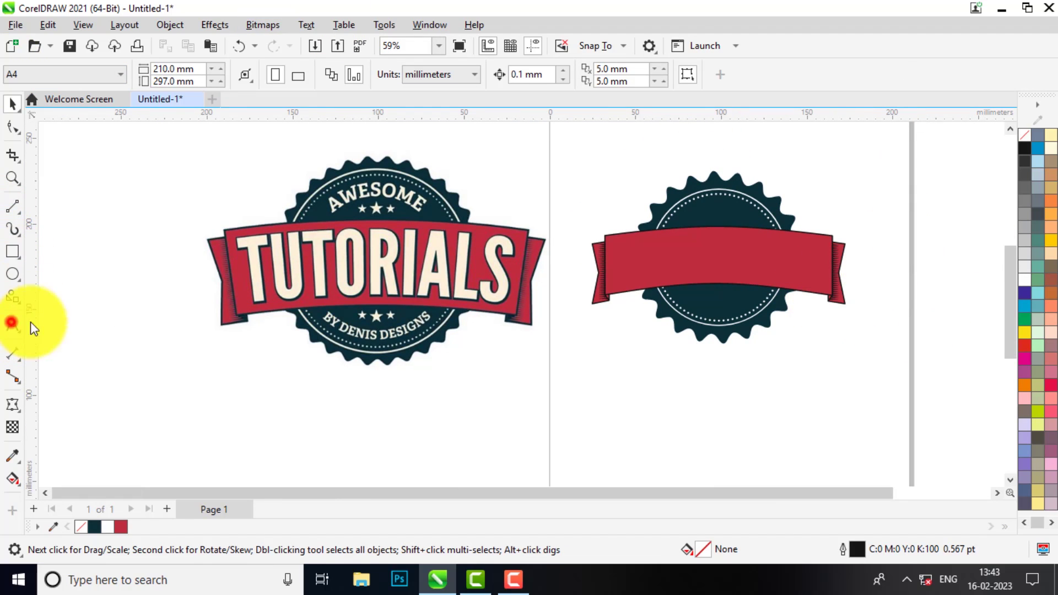
left_click(625, 387)
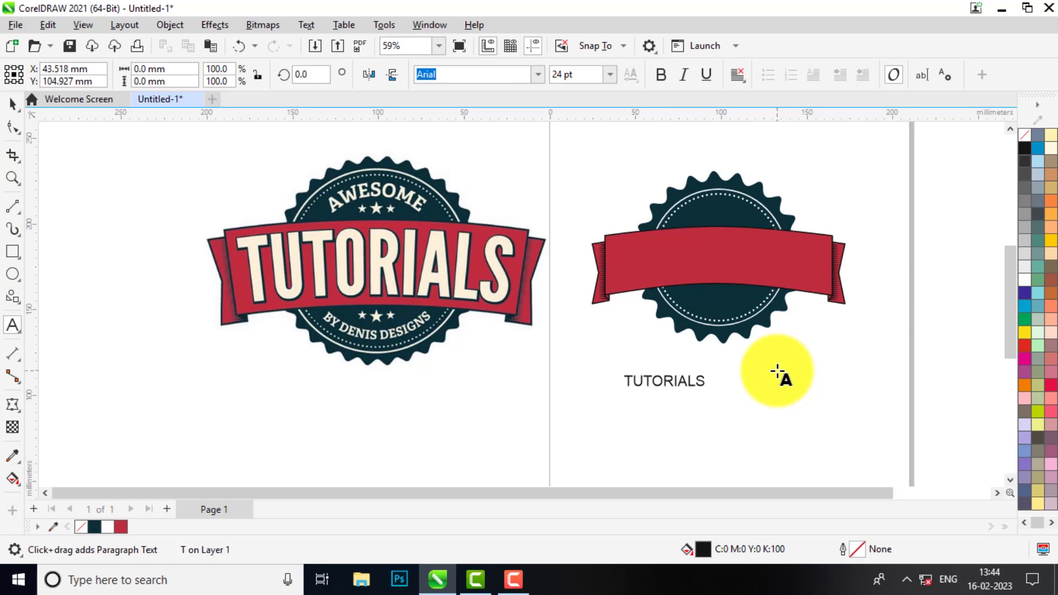
left_click(12, 104)
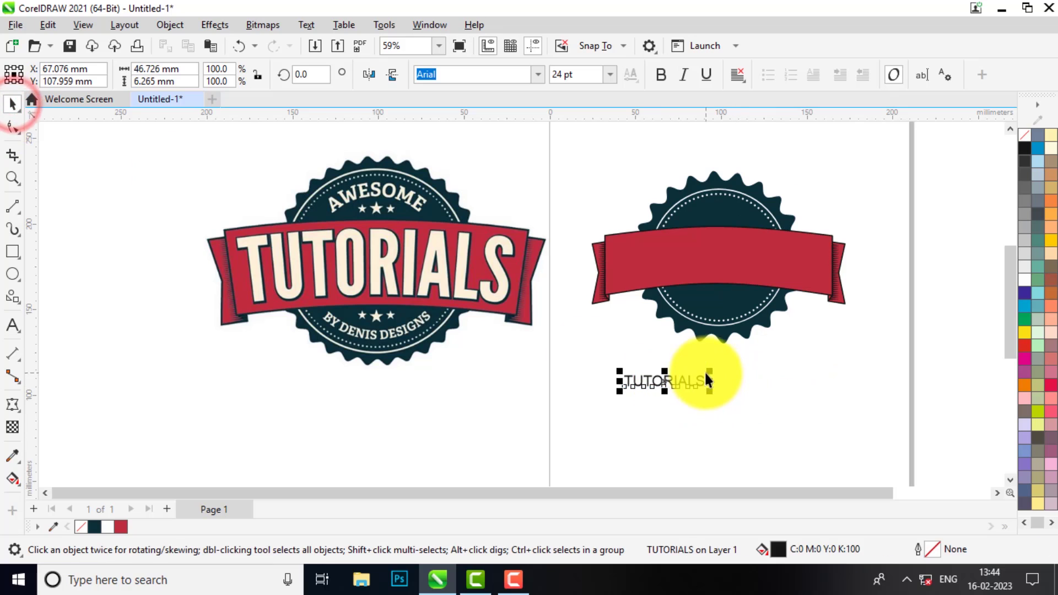
left_click_drag(707, 375, 852, 354)
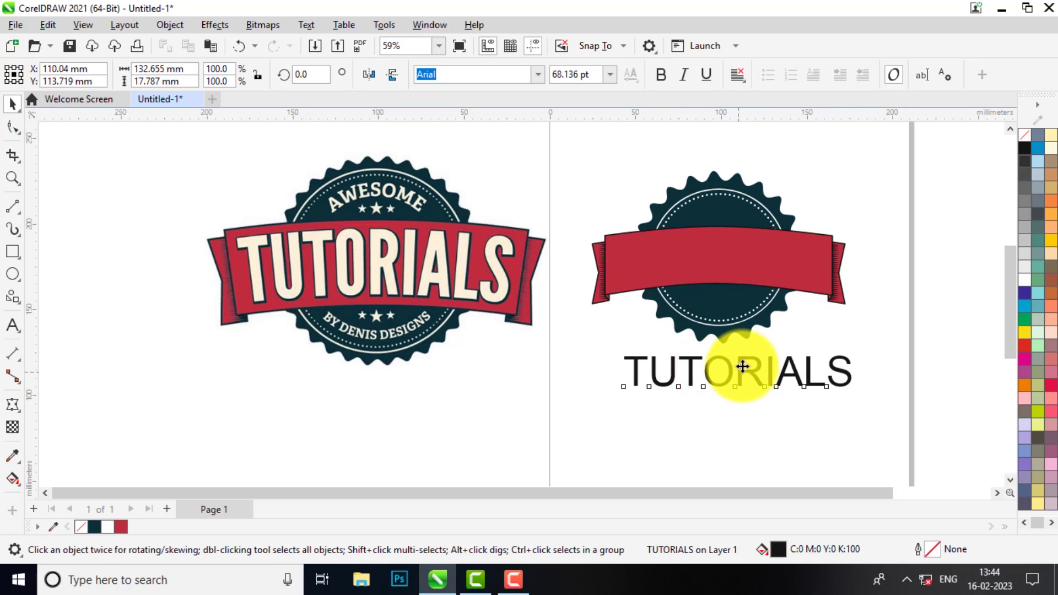
Move the TUTORIALS text onto the red ribbon, fill it white and stretch it to about 24 mm high
left_click_drag(743, 367, 722, 253)
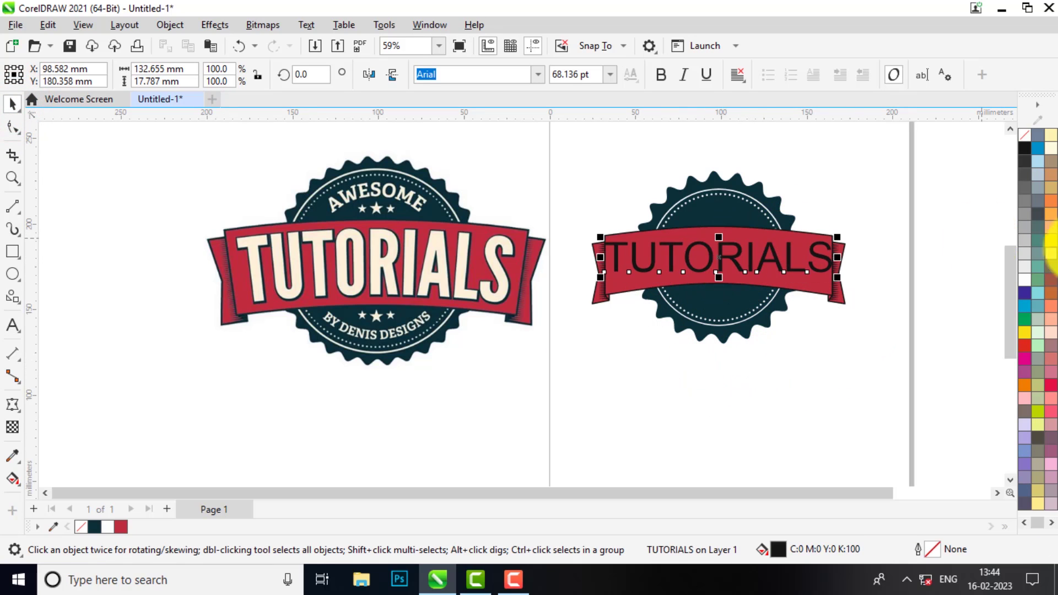
left_click(1022, 282)
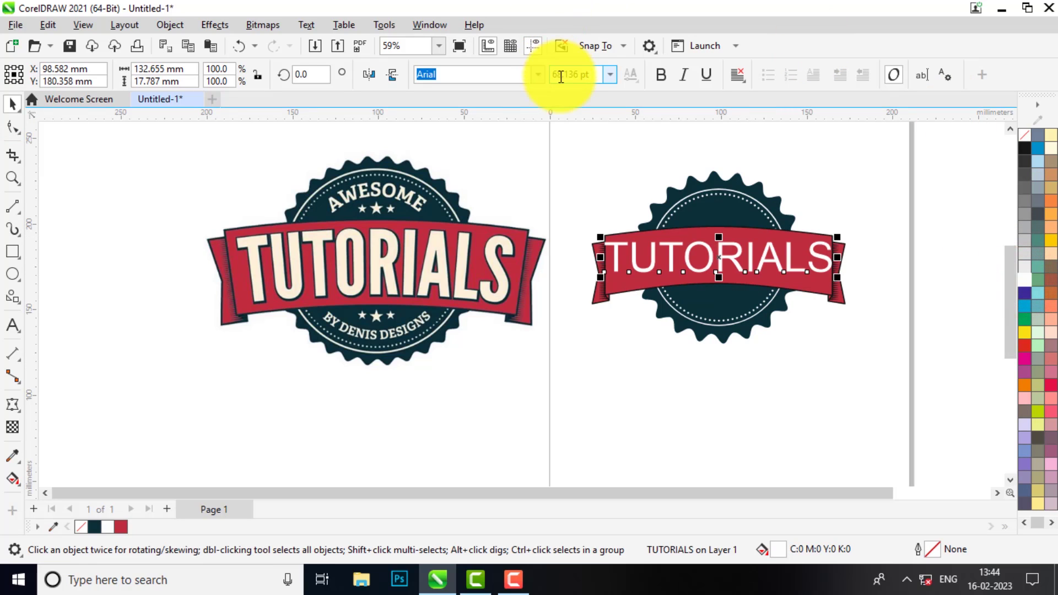
left_click_drag(723, 279, 720, 287)
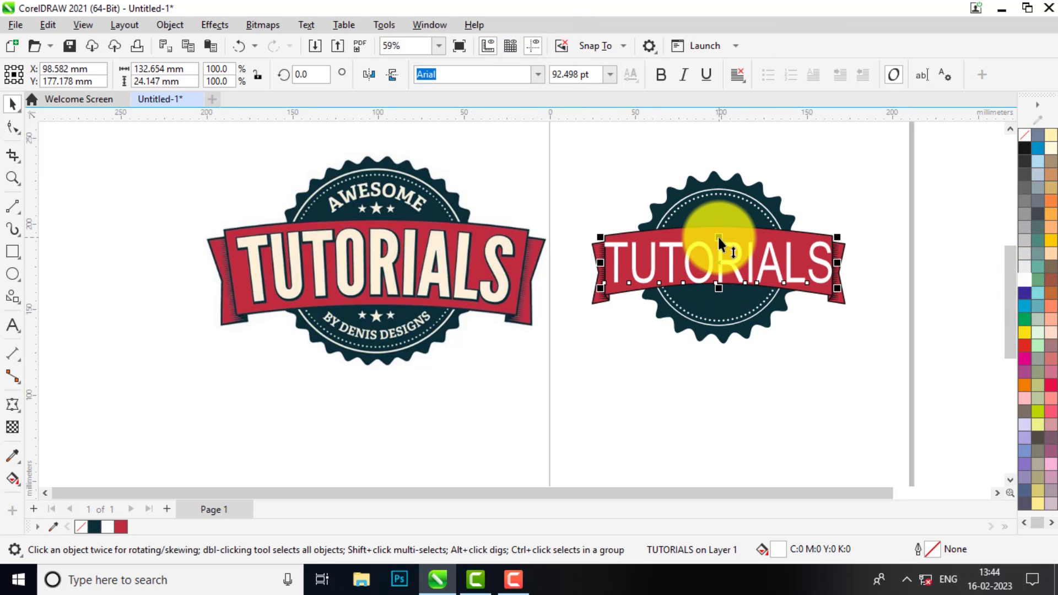
left_click(512, 75)
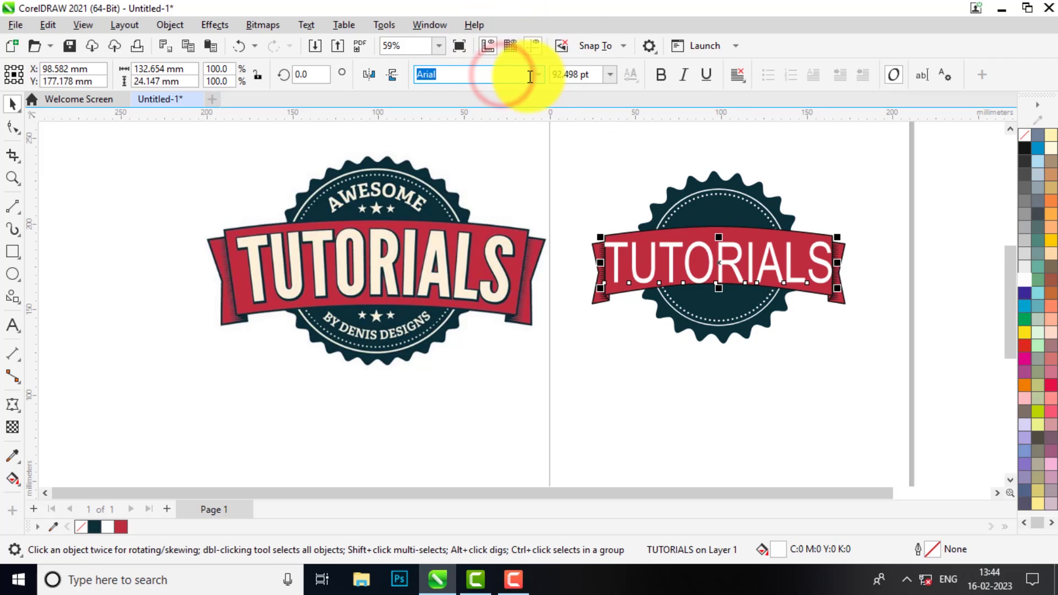
left_click(537, 74)
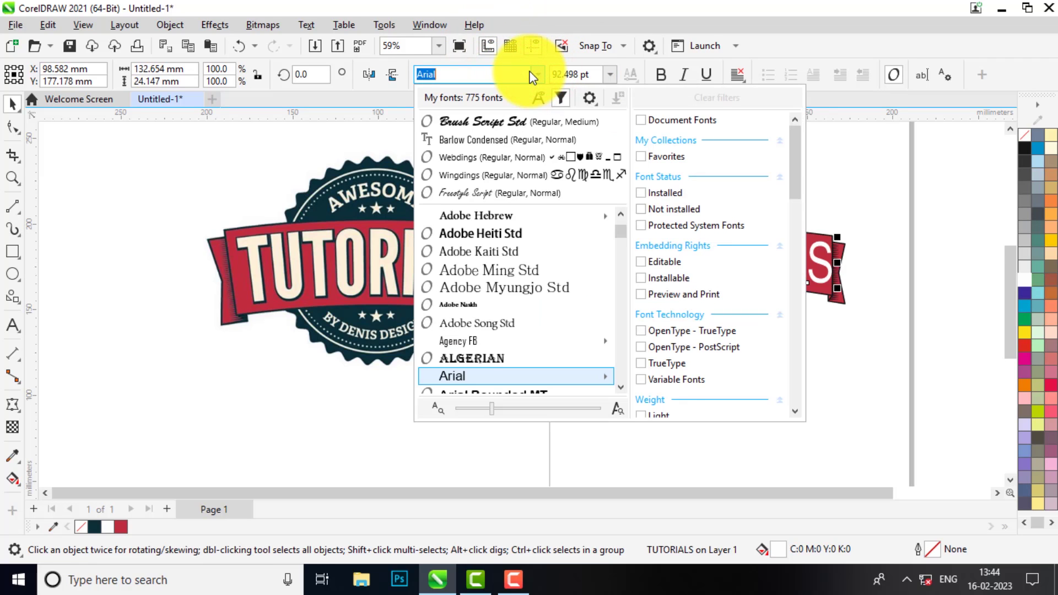
left_click(489, 72)
left_click(666, 76)
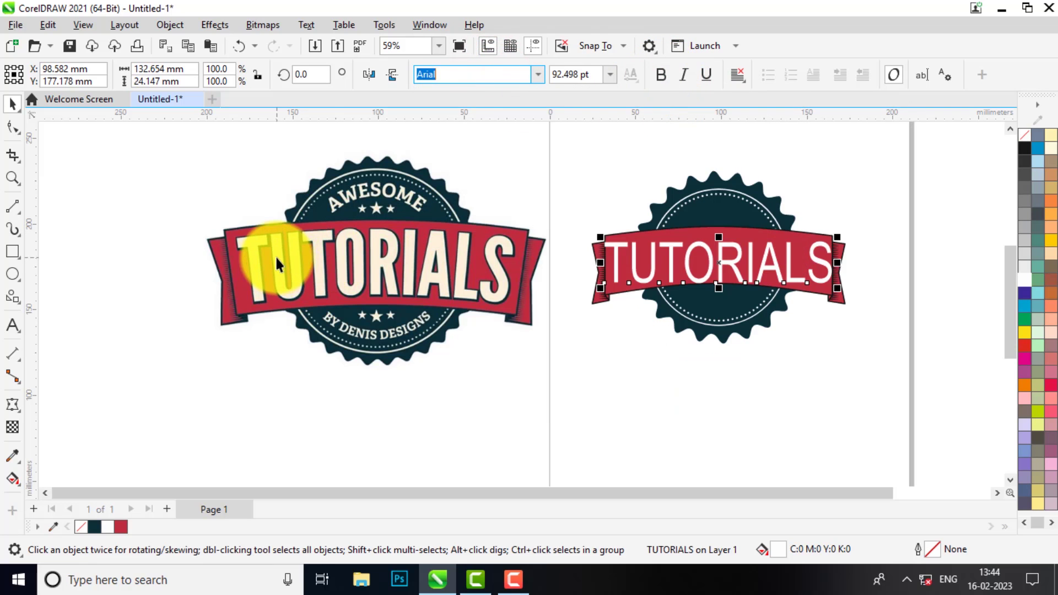
Add a black block shadow to the TUTORIALS text, about 1.4 mm deep and pointing straight down at about 270 degrees
scroll(272, 247, "up", 2)
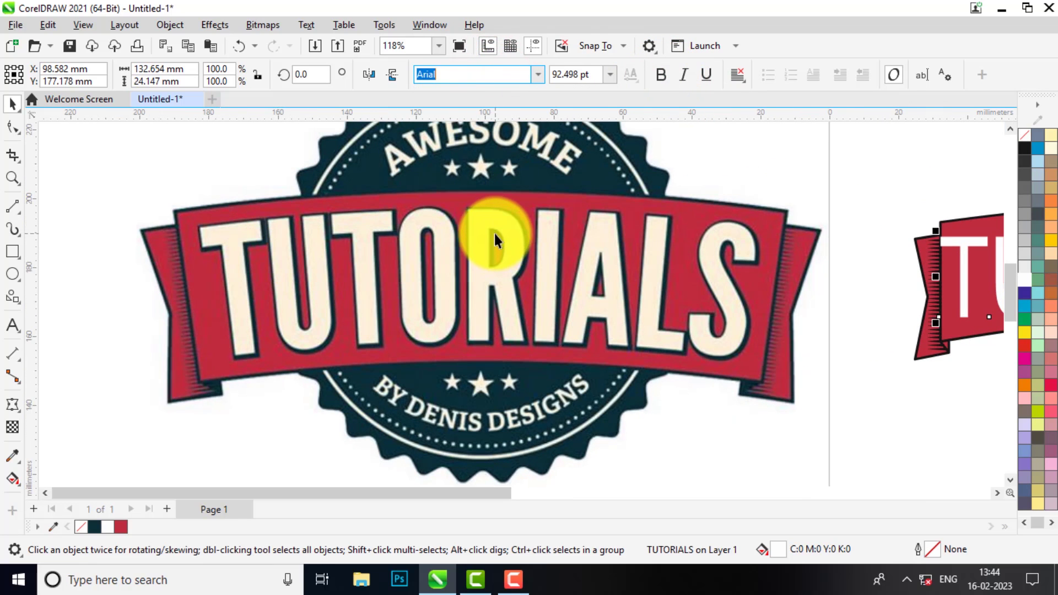
scroll(432, 241, "down", 3)
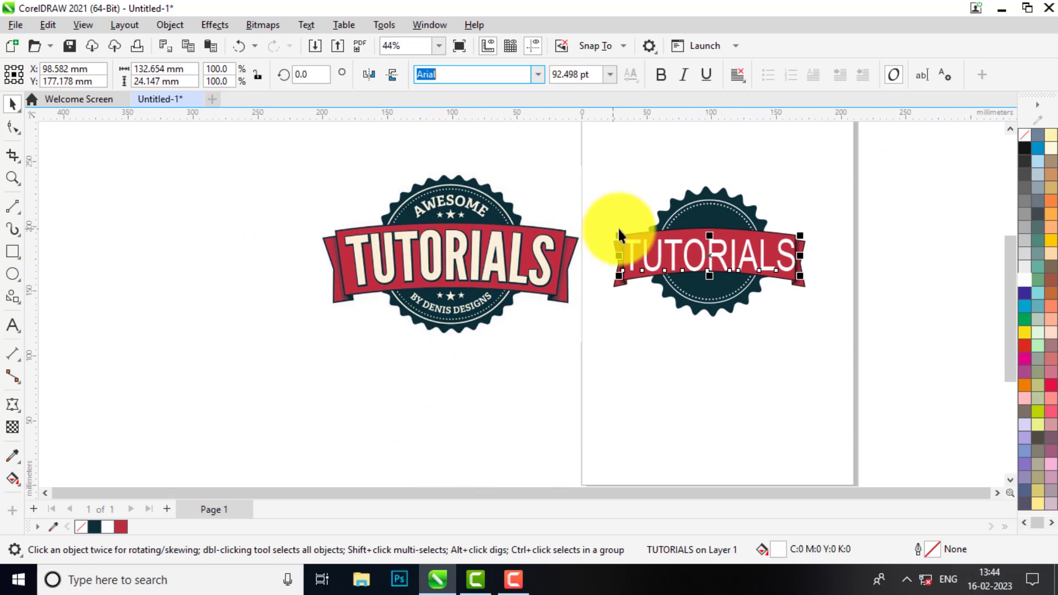
scroll(463, 253, "up", 2)
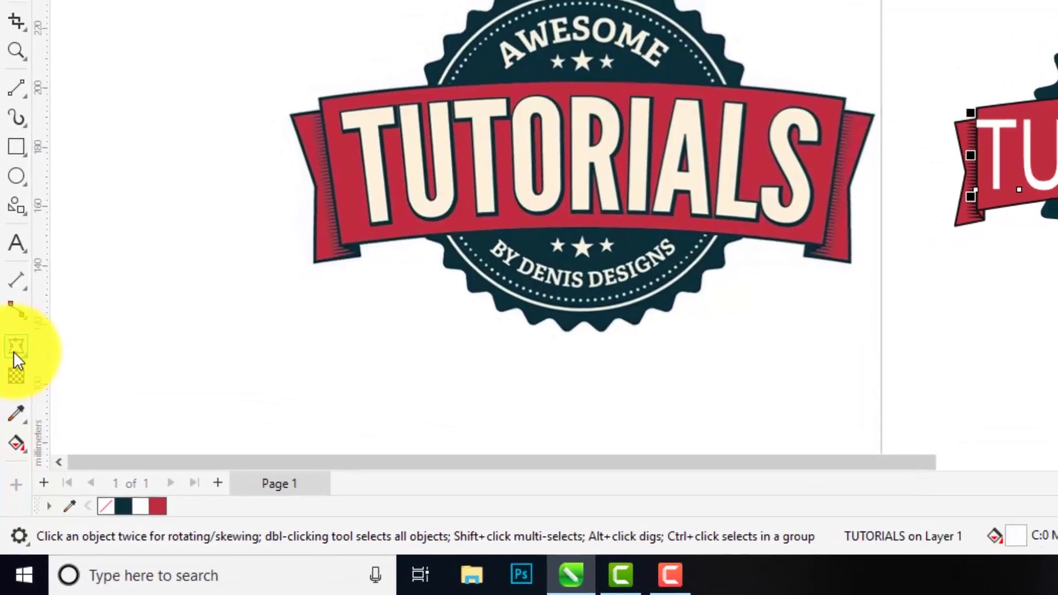
left_click(12, 406)
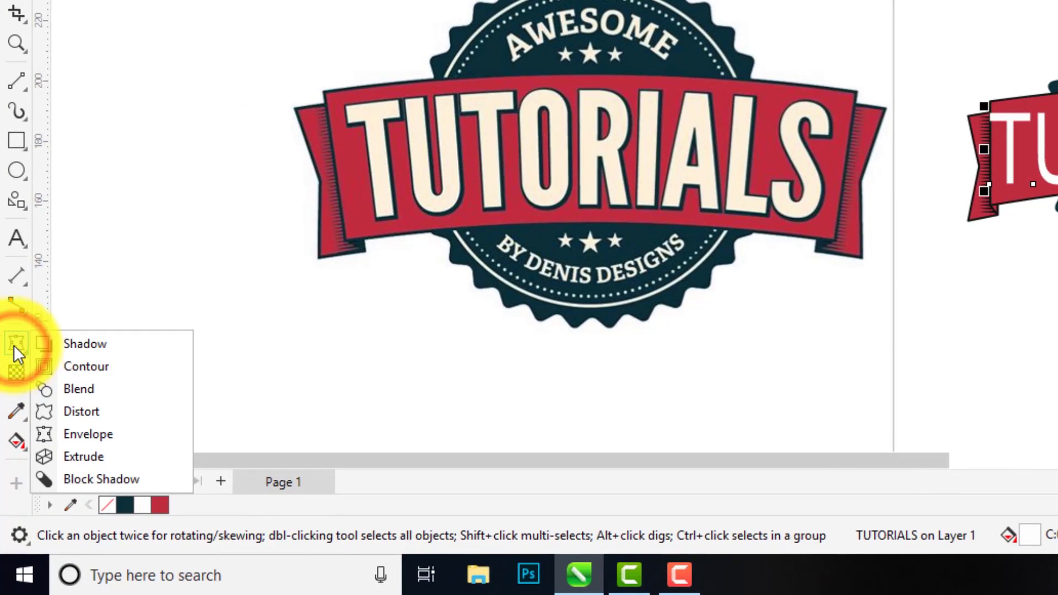
left_click(88, 479)
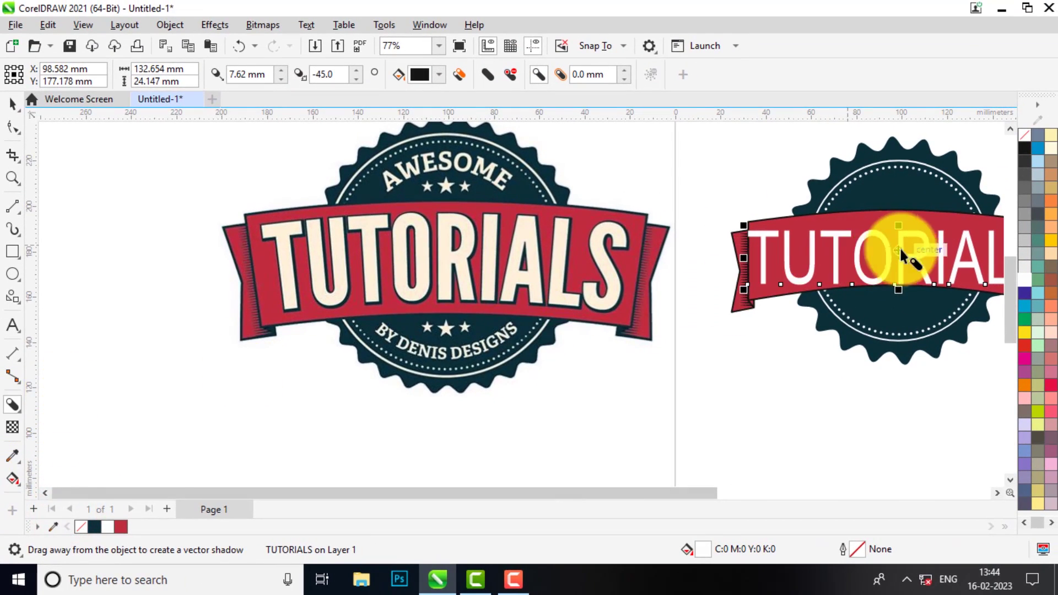
scroll(900, 247, "up", 3)
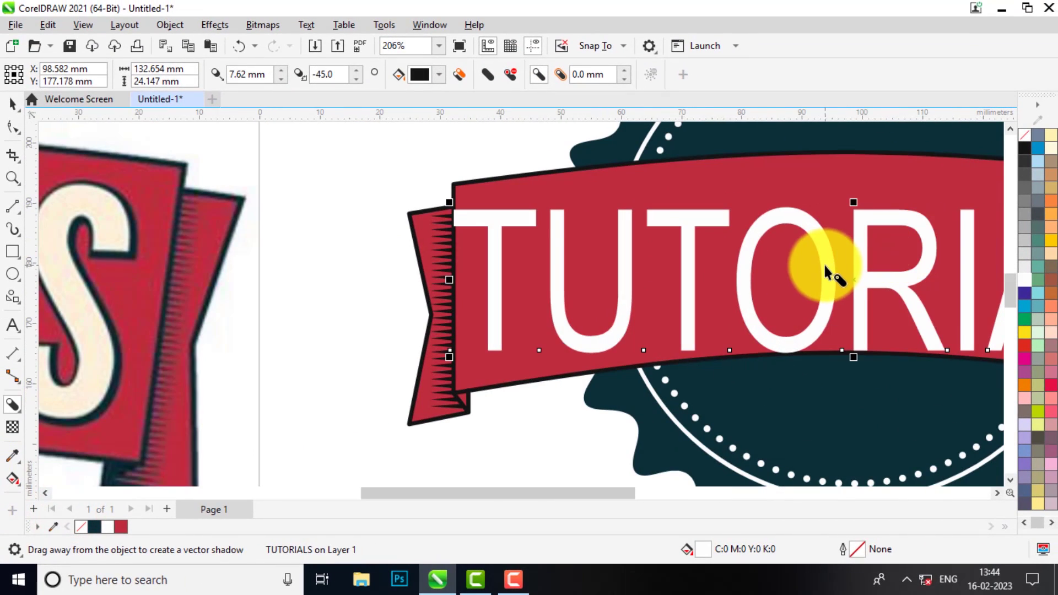
left_click_drag(824, 263, 858, 291)
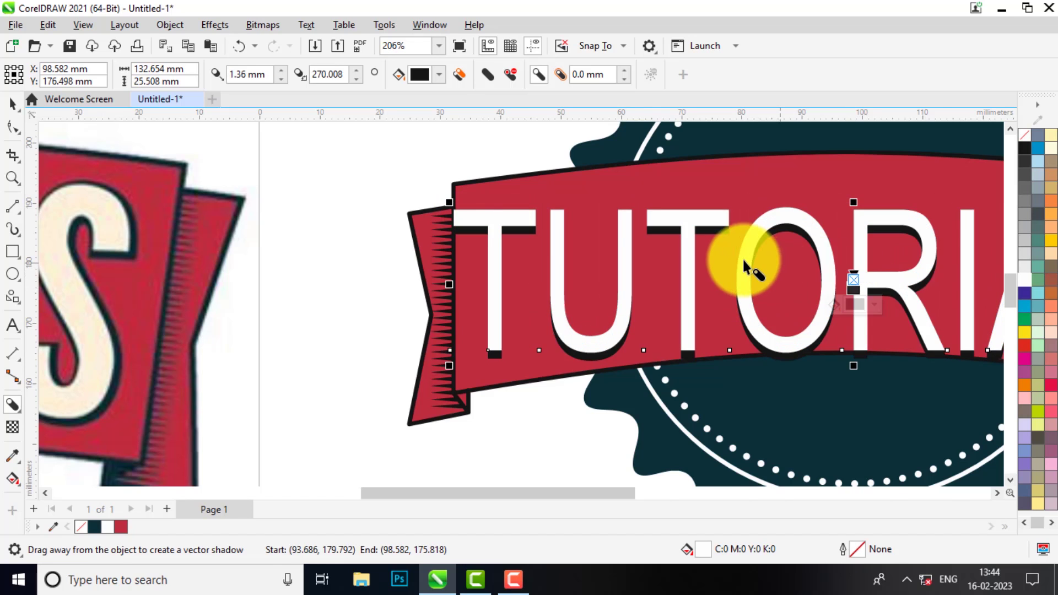
Redirect the text's block shadow toward the lower right, at about 303 degrees and about 1.3 mm deep
scroll(743, 257, "down", 2)
scroll(743, 260, "up", 6)
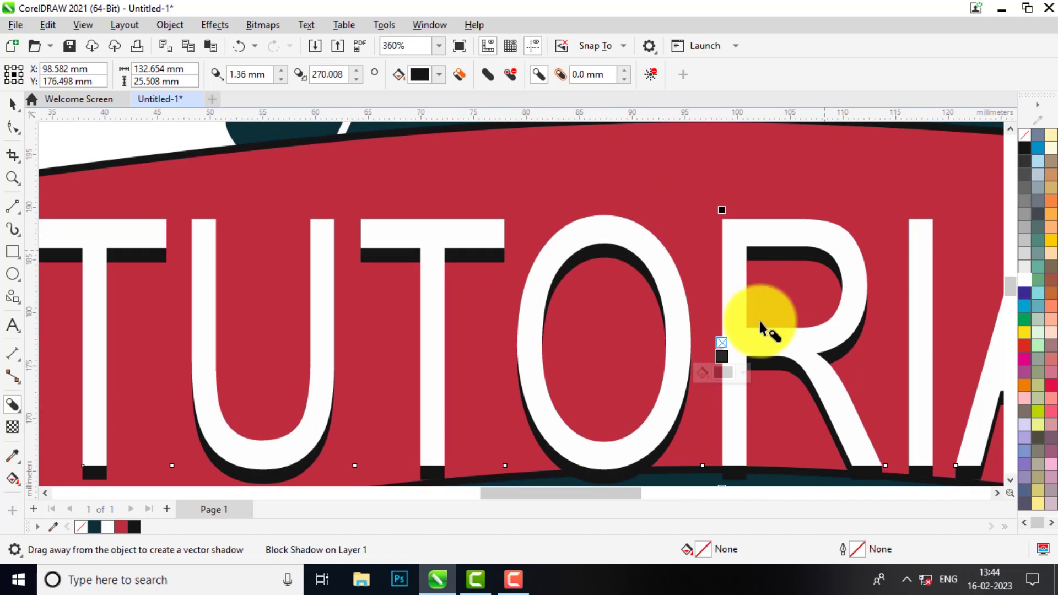
left_click_drag(707, 364, 650, 319)
scroll(649, 318, "down", 5)
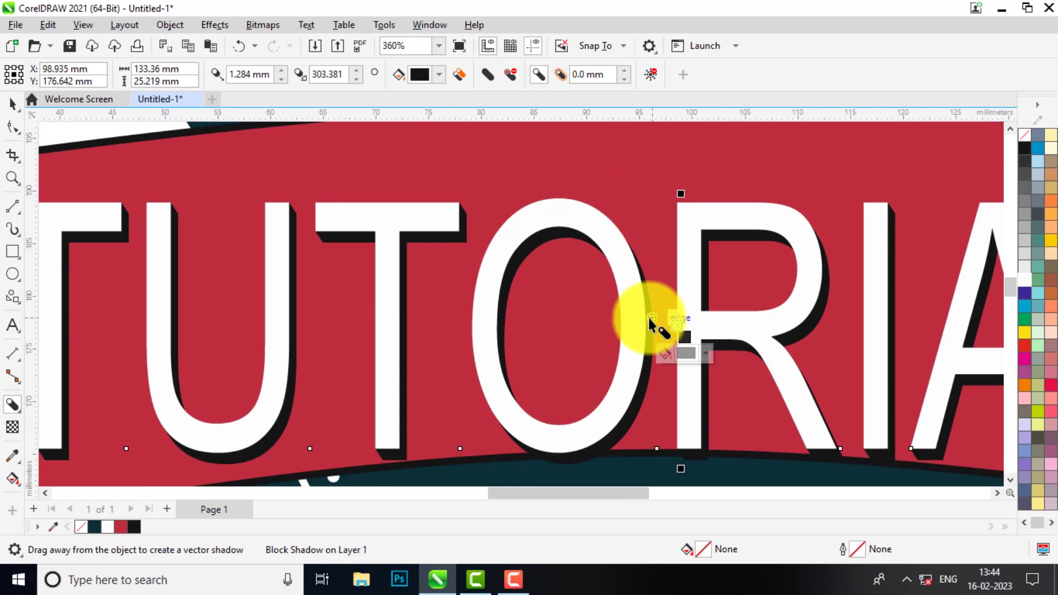
Expand the outline of the TUTORIALS text's block shadow by 0.9 mm
scroll(665, 301, "down", 1)
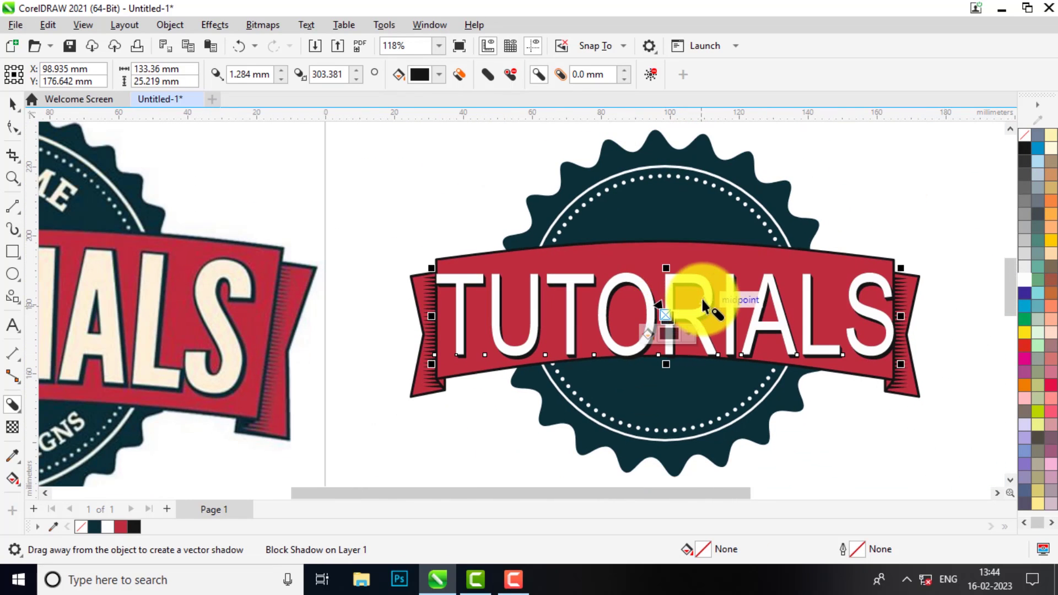
left_click(624, 71)
left_click(624, 70)
left_click(625, 71)
left_click(624, 70)
left_click(624, 70)
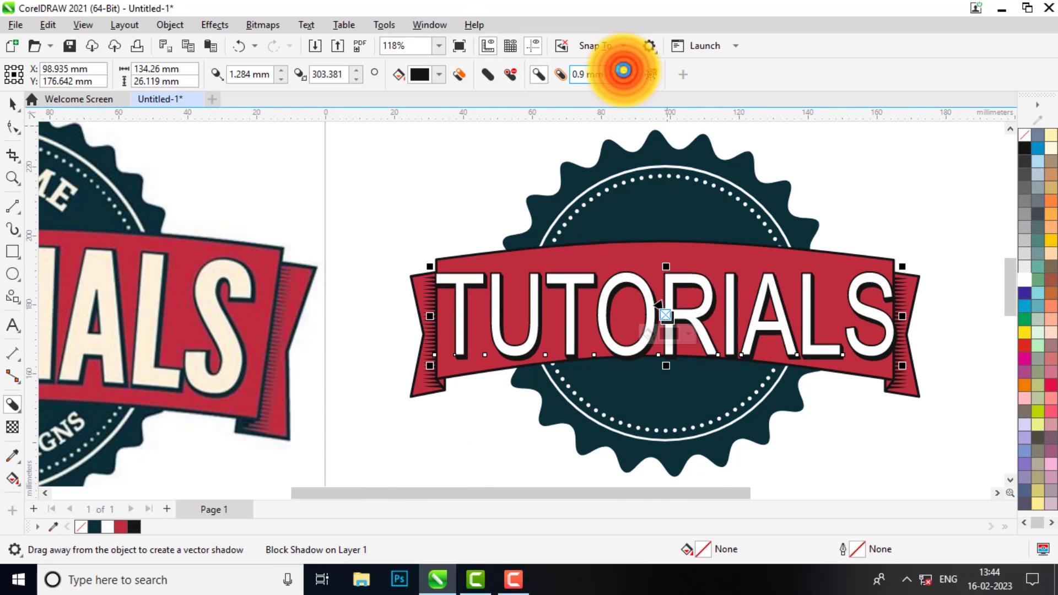
left_click(624, 71)
scroll(678, 266, "up", 3)
scroll(651, 304, "down", 4)
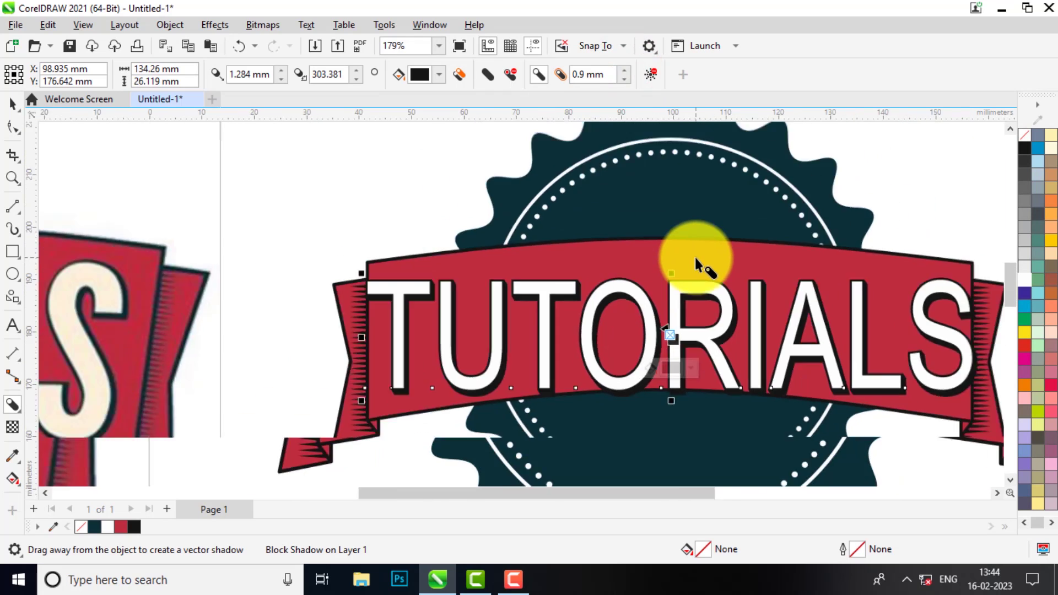
scroll(759, 282, "down", 1)
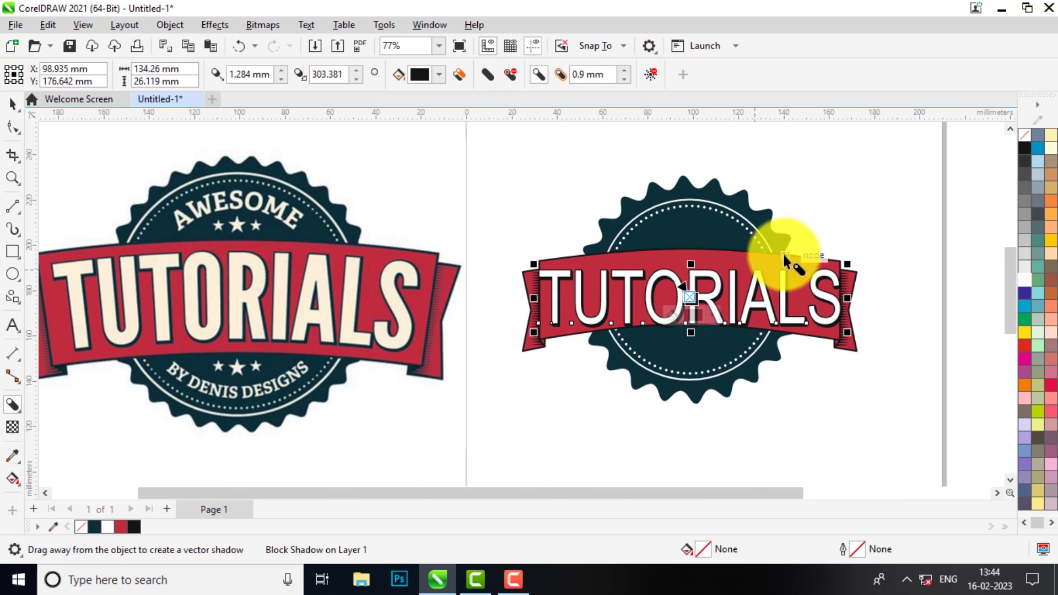
Scale the TUTORIALS lettering with its block shadow down to about 125 mm wide and 24 mm high on the ribbon
left_click(12, 104)
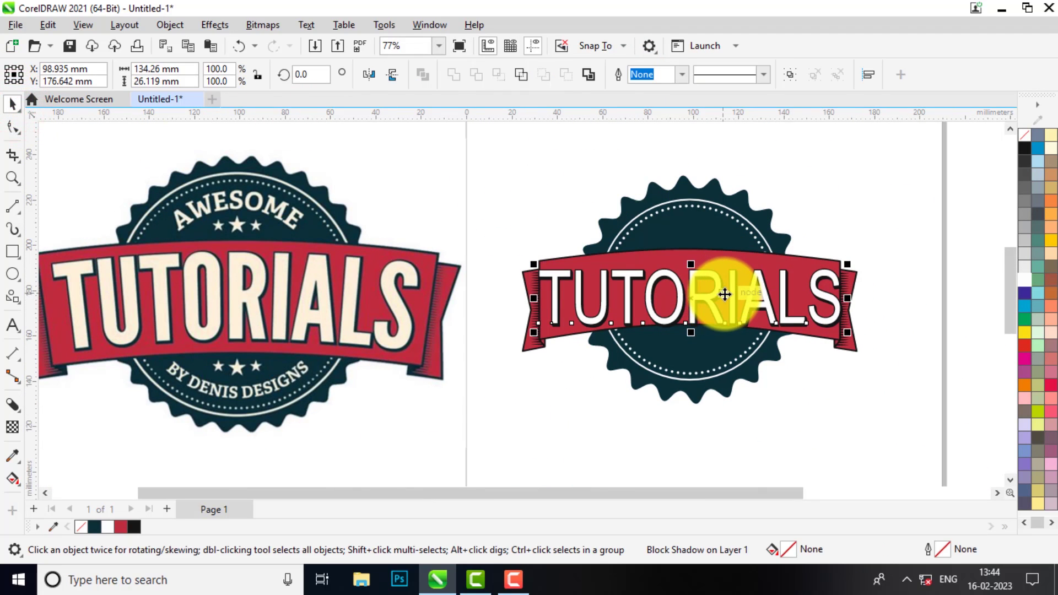
scroll(767, 321, "up", 2)
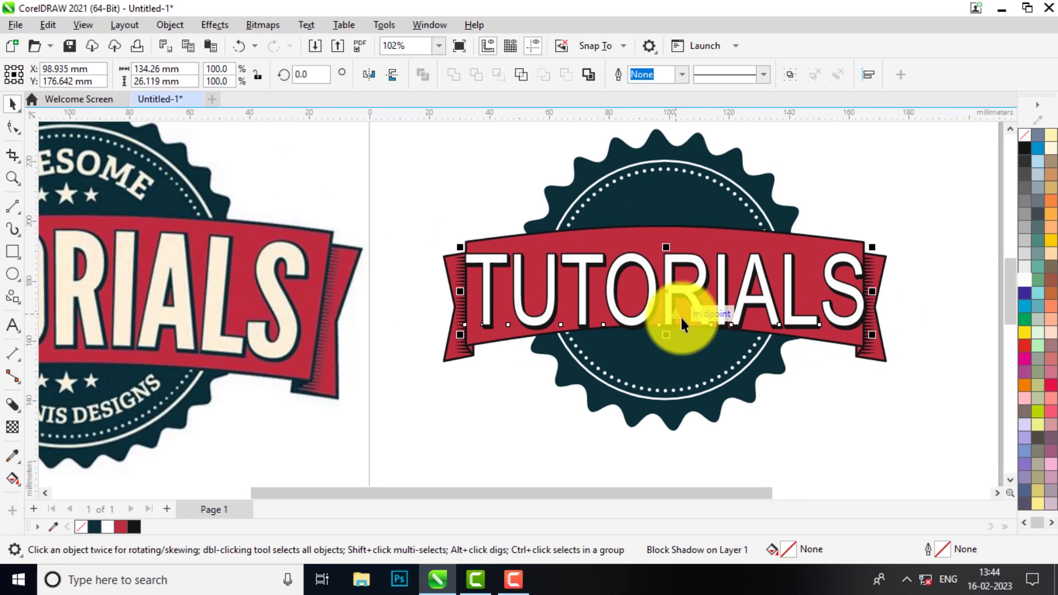
left_click_drag(460, 247, 466, 249)
left_click_drag(871, 337, 855, 331)
scroll(844, 299, "down", 1)
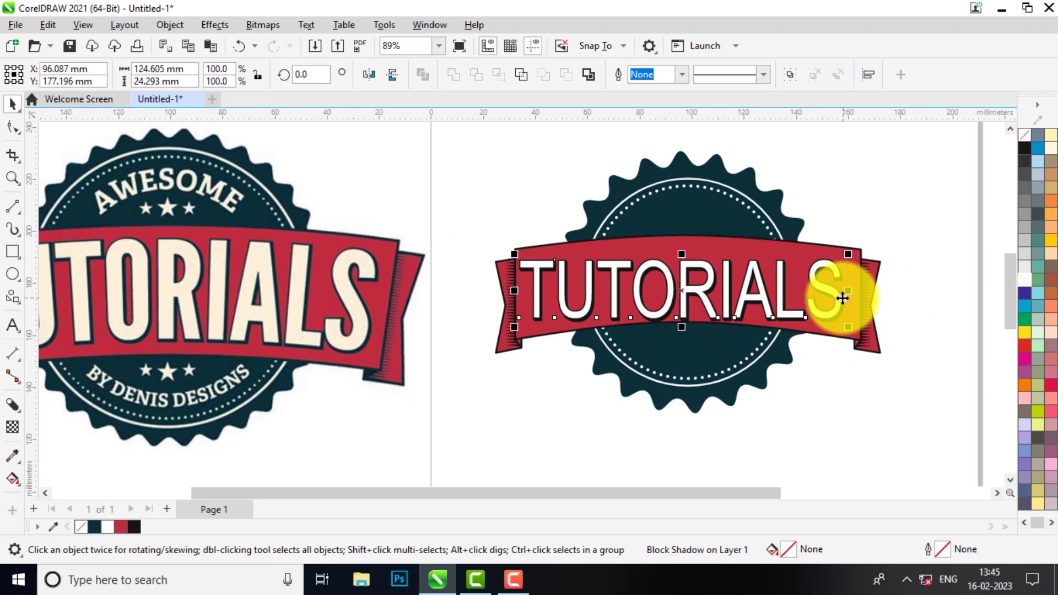
scroll(853, 304, "up", 1)
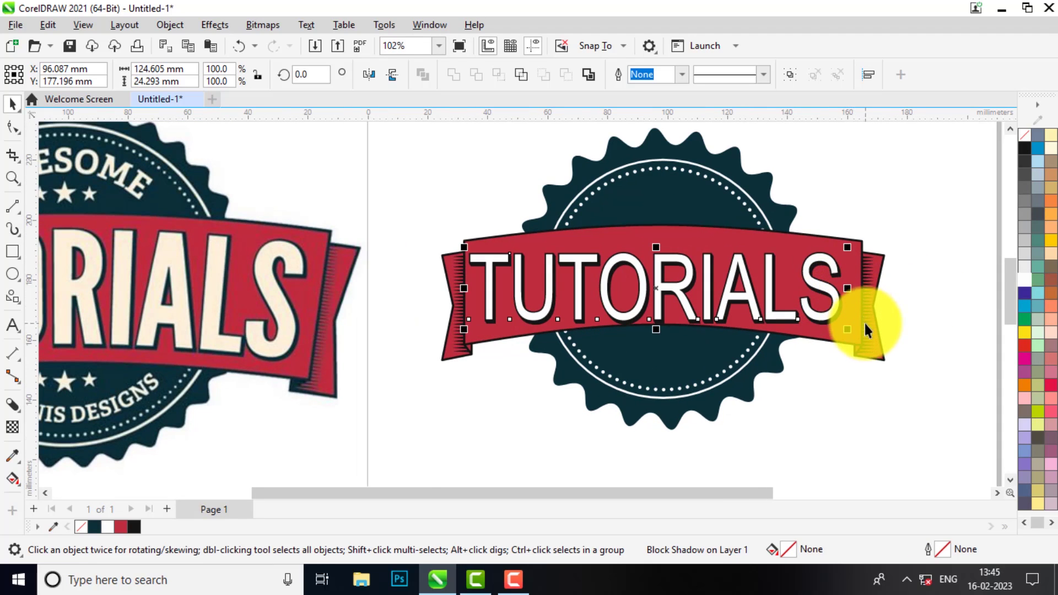
Centre the TUTORIALS lettering horizontally and vertically on the red ribbon
left_click(678, 232, "shift")
key("c")
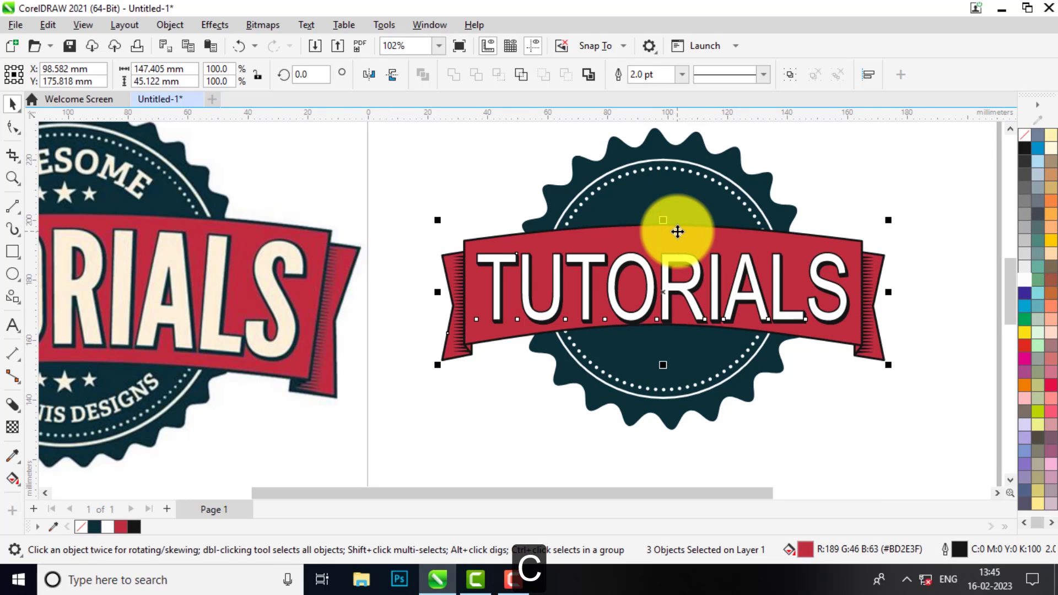
key("e")
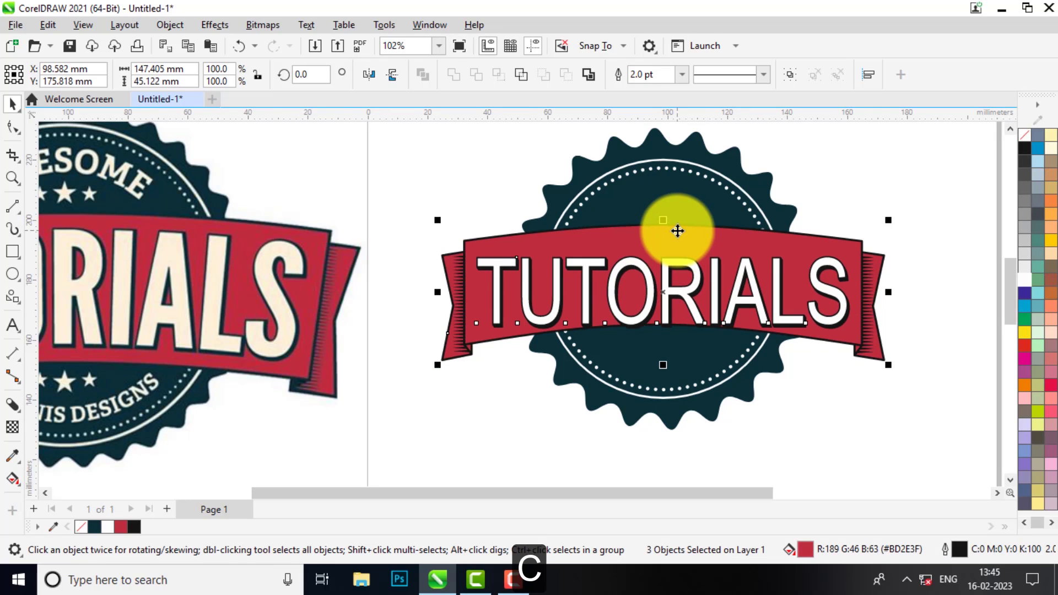
key("e")
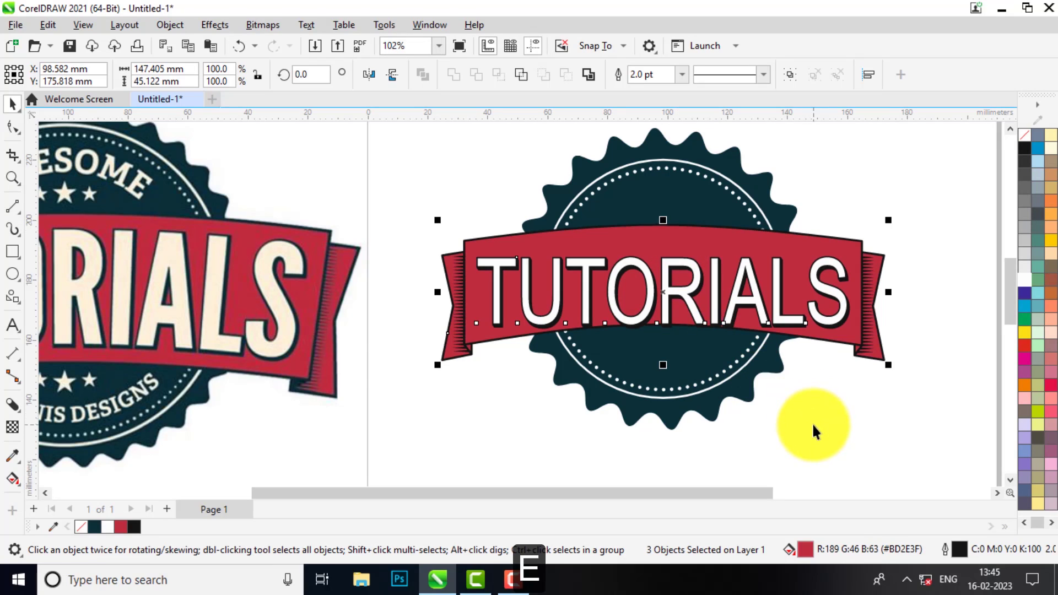
Select only the TUTORIALS text and fine-tune its vertical position on the ribbon to Y about 176.5 mm
left_click(813, 428)
left_click(665, 289)
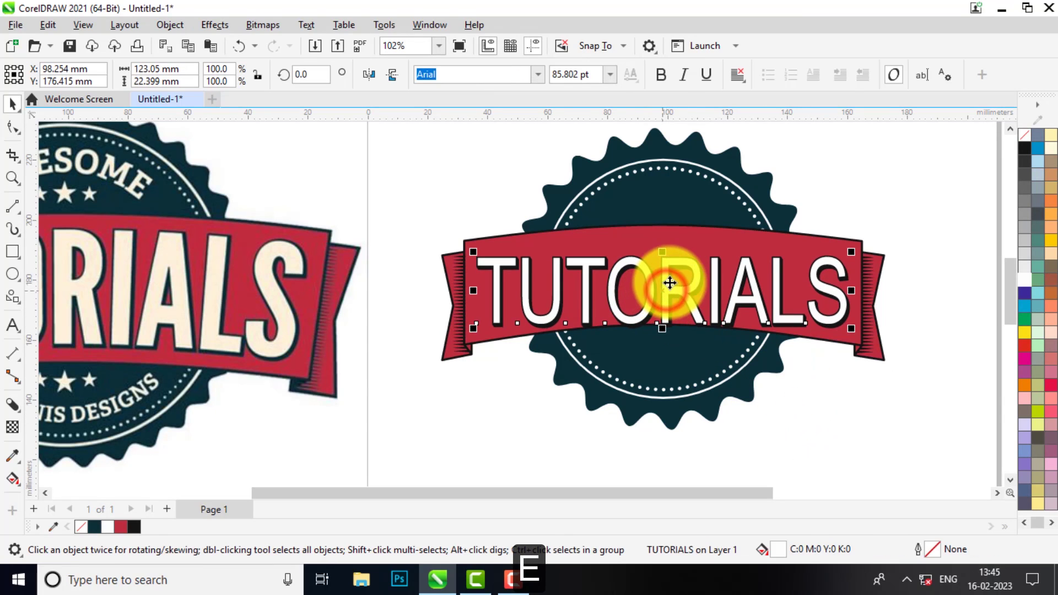
key("e")
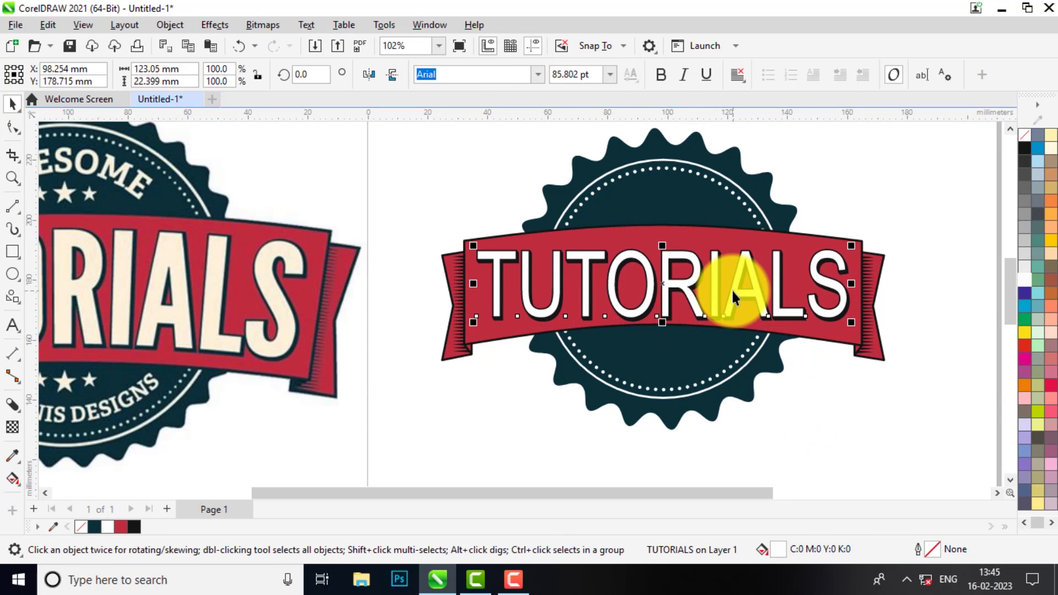
left_click_drag(733, 289, 740, 295)
scroll(736, 292, "down", 2)
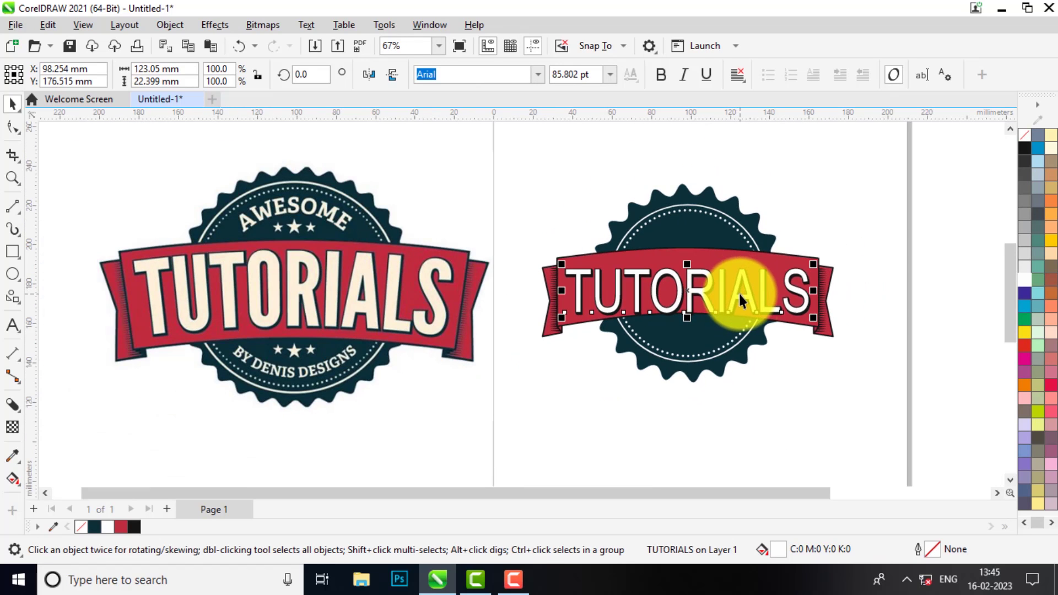
Apply an envelope to the TUTORIALS text and raise its top and bottom middle nodes to arch it along the ribbon
left_click(10, 406)
left_click(59, 474)
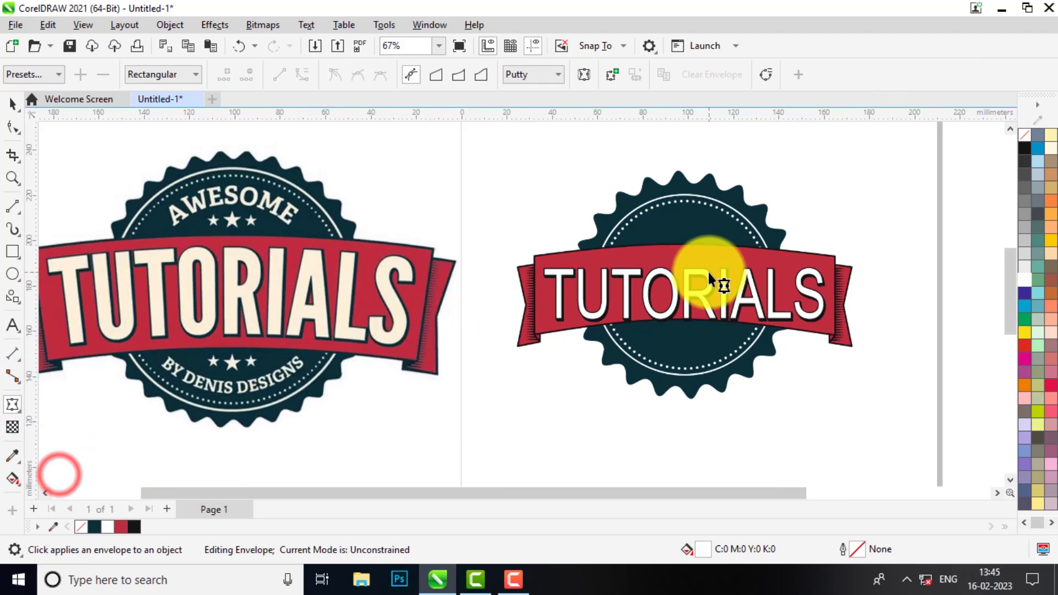
left_click(709, 272)
scroll(706, 274, "up", 3)
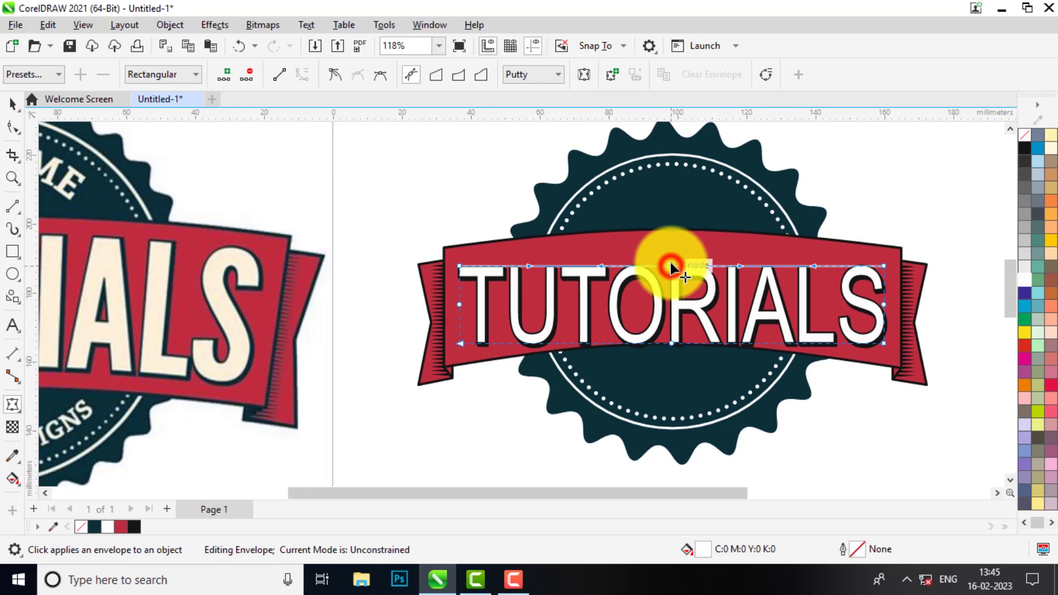
left_click_drag(670, 263, 670, 244)
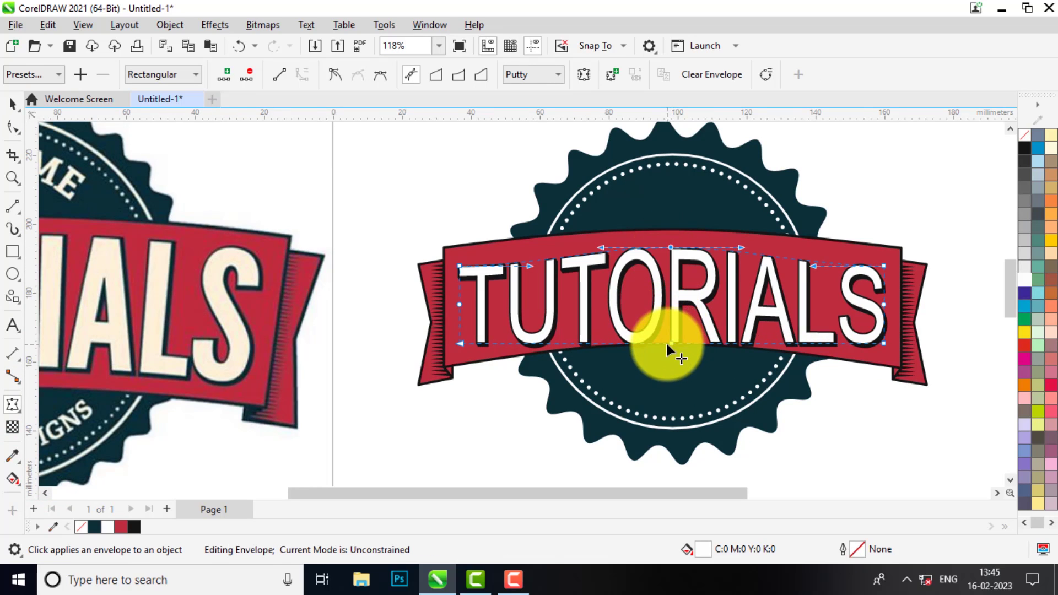
left_click_drag(670, 343, 669, 333)
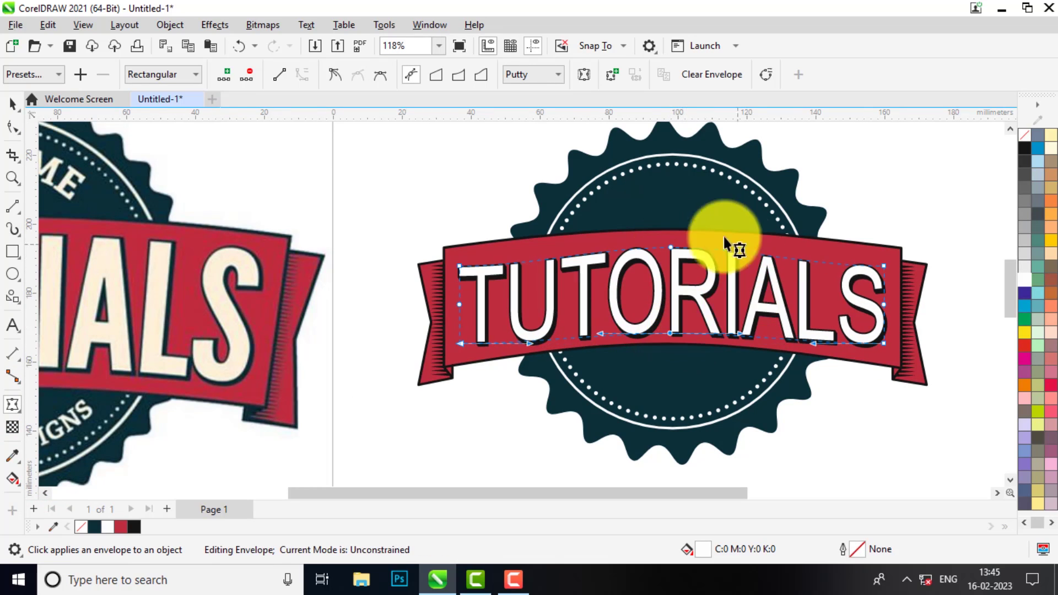
Bend the envelope's upper edge into a smooth arc by adjusting the curve handles of both upper corner nodes
left_click(460, 266)
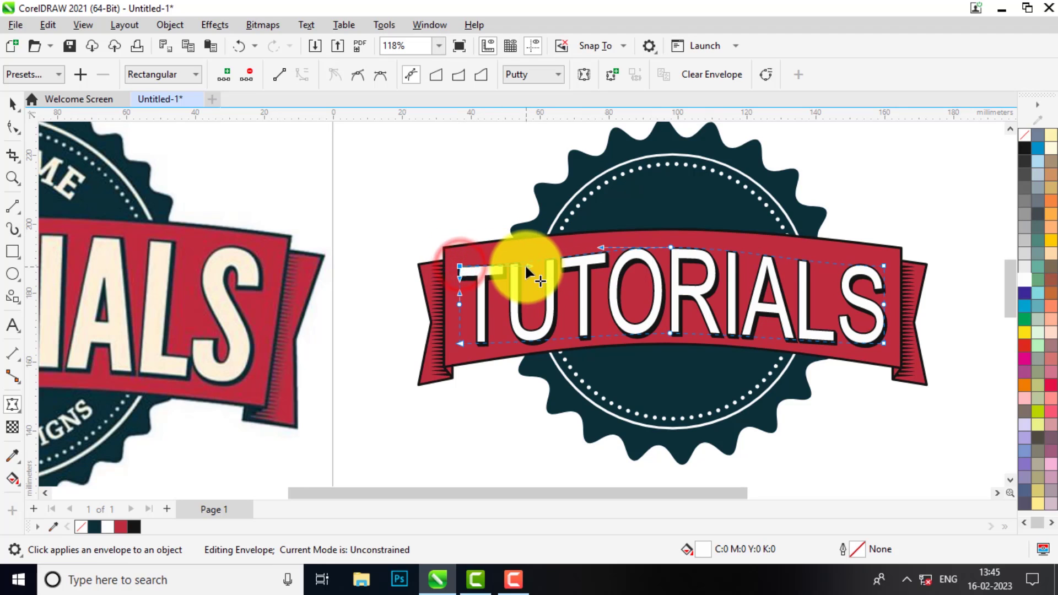
left_click_drag(525, 264, 527, 252)
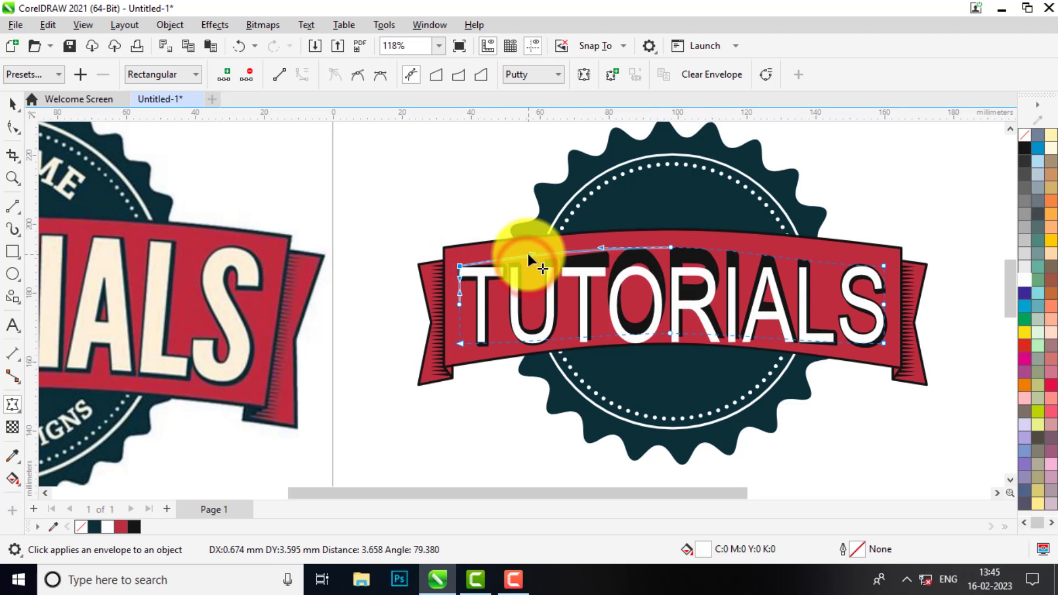
left_click(885, 266)
left_click_drag(814, 266, 806, 256)
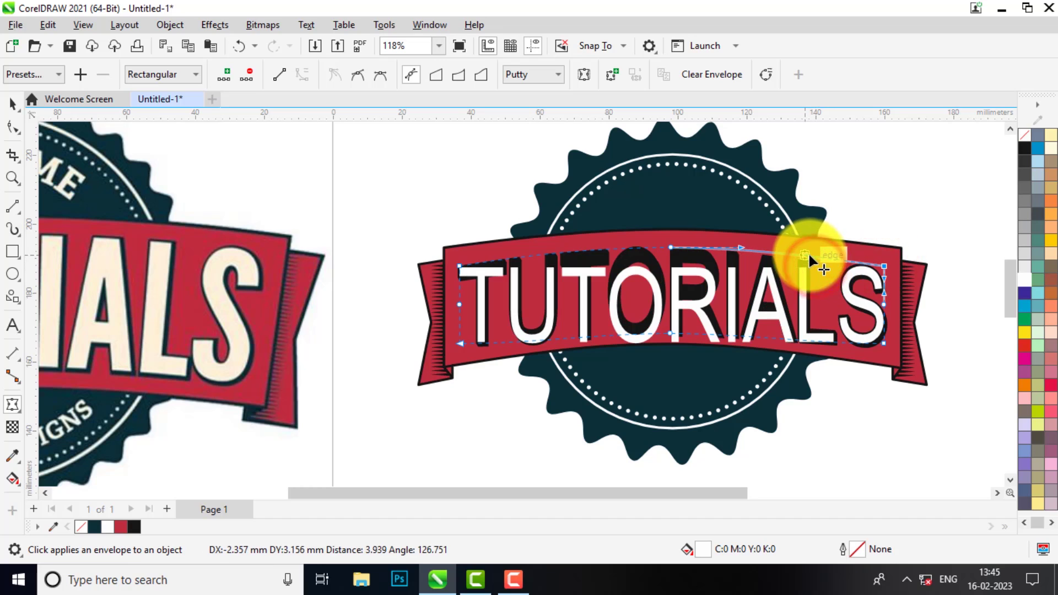
Shape the envelope's lower edge to follow the ribbon by adjusting the curve handles of both lower corner nodes
left_click(884, 343)
mouse_move(812, 344)
left_mouse_down()
mouse_move(804, 337)
mouse_move(805, 349)
left_mouse_up()
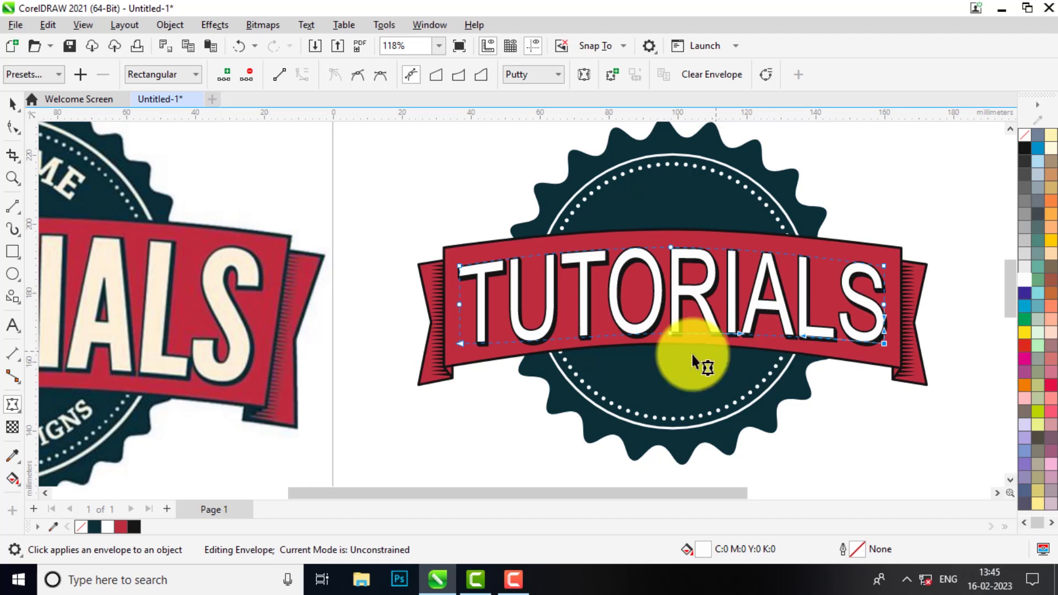
left_click(461, 343)
left_click_drag(529, 343, 535, 329)
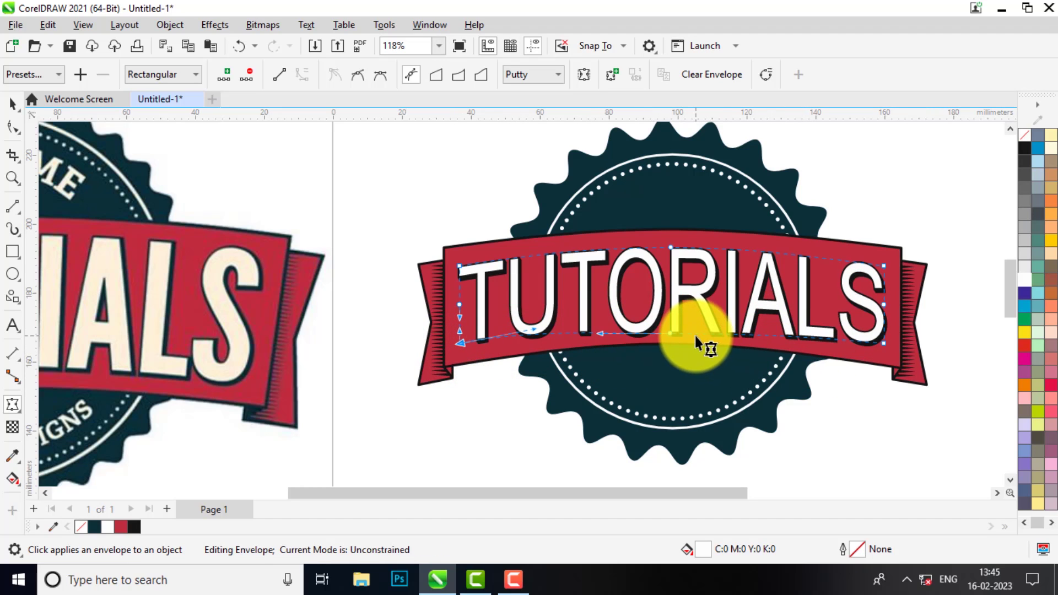
scroll(708, 333, "down", 2)
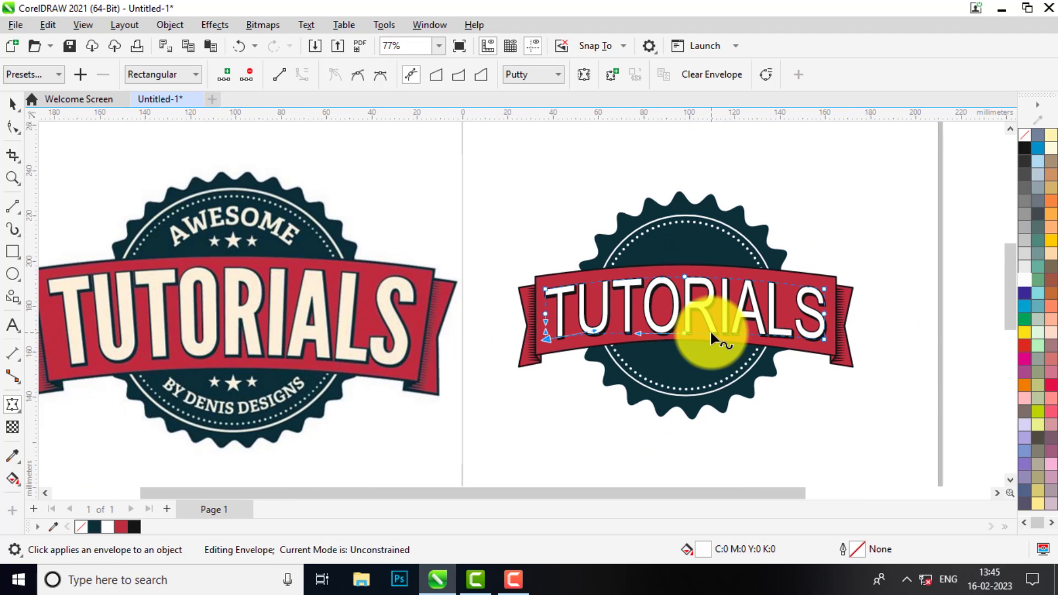
scroll(686, 330, "up", 2)
scroll(700, 334, "up", 2)
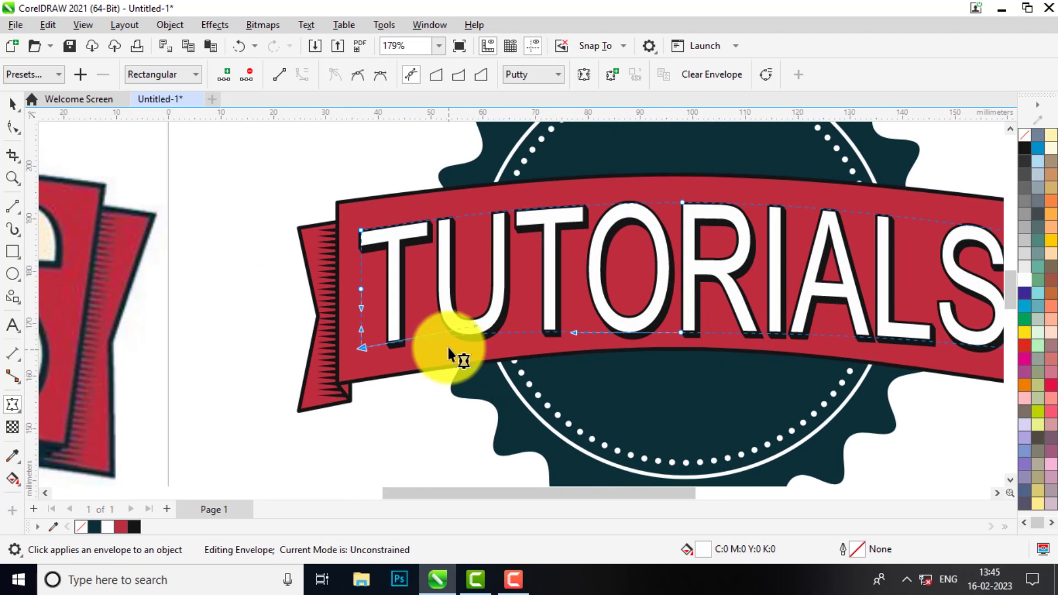
Raise the middle node of the envelope's lower edge slightly to strengthen the arch of the lettering
left_click(681, 331)
left_click_drag(682, 331, 680, 322)
scroll(715, 332, "down", 1)
scroll(712, 332, "down", 2)
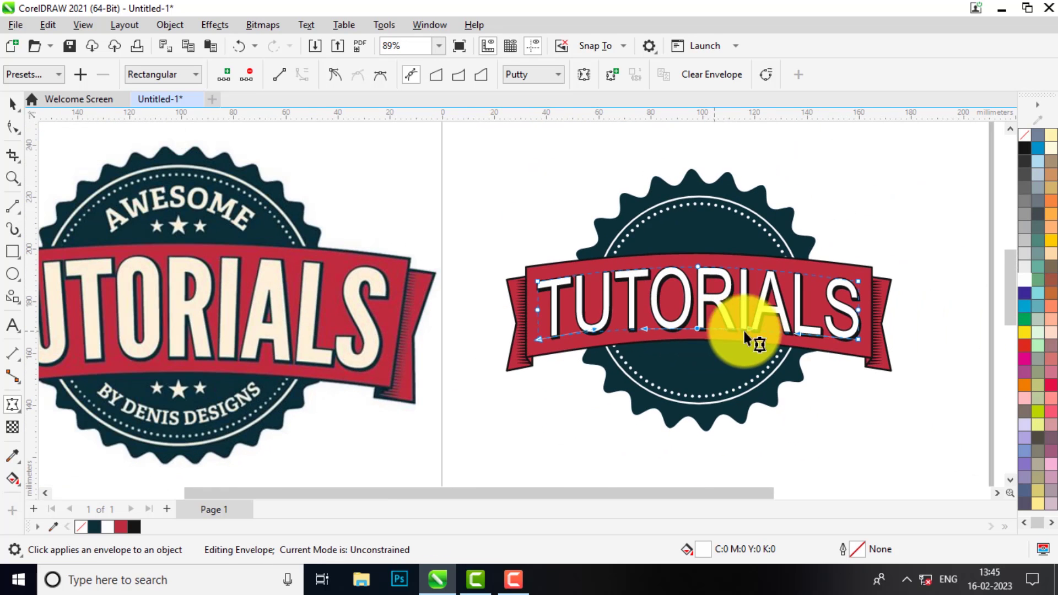
Fine-tune the lower-left corner node's curve handle so the envelope's edge runs smoothly under the first letters
scroll(530, 353, "up", 3)
scroll(531, 347, "up", 1)
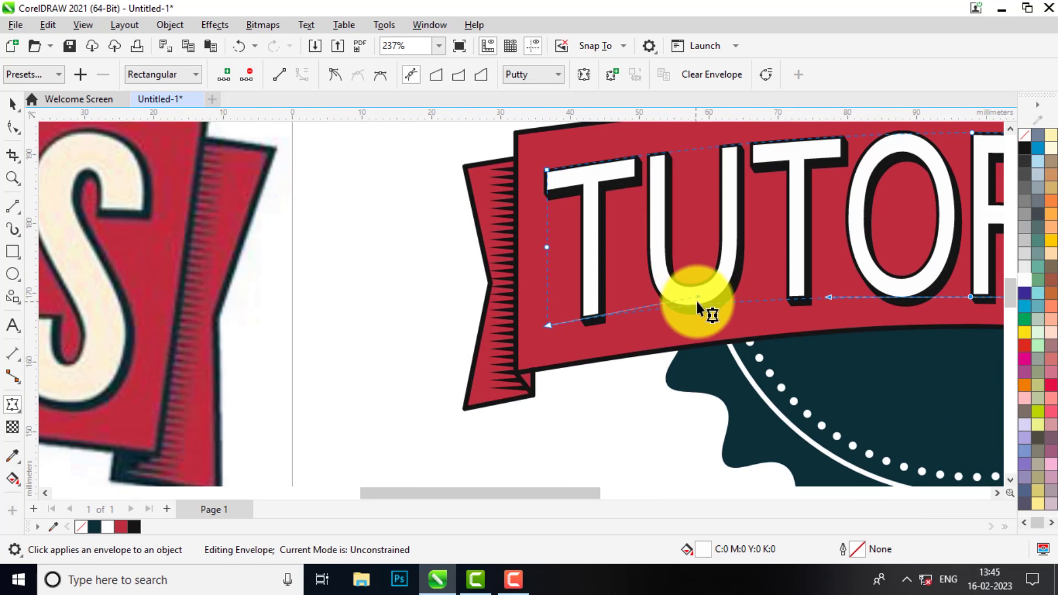
left_click_drag(697, 298, 697, 300)
scroll(668, 288, "down", 3)
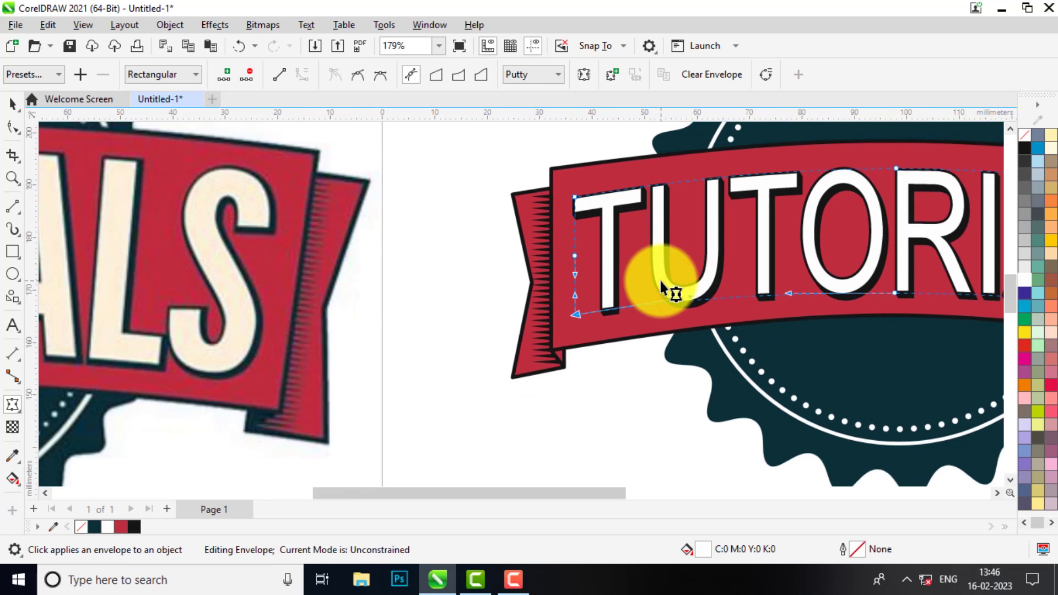
scroll(663, 292, "down", 2)
scroll(665, 309, "up", 1)
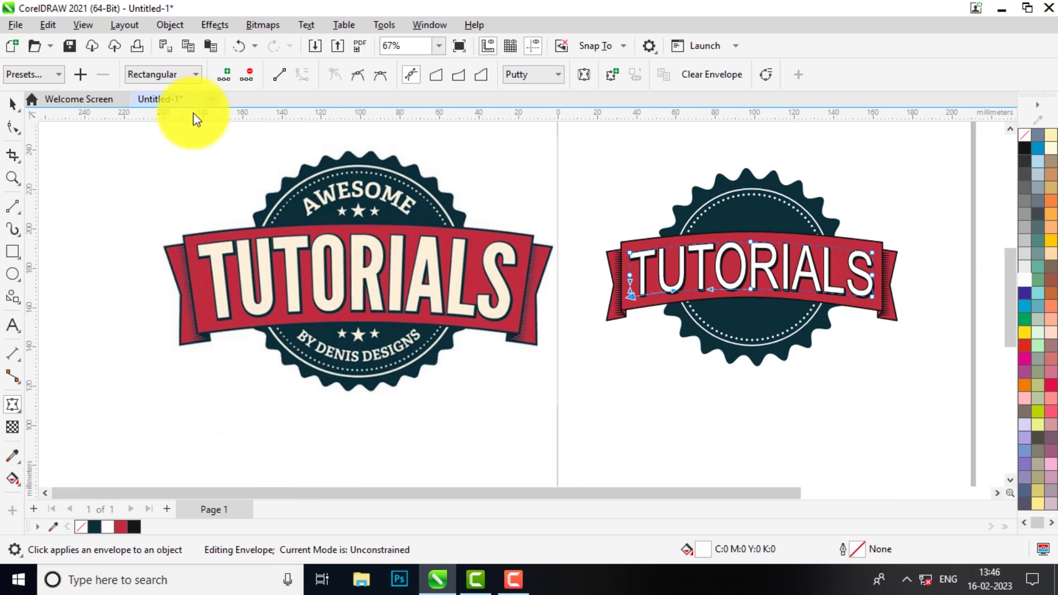
Make the enveloped TUTORIALS text bold
left_click(12, 104)
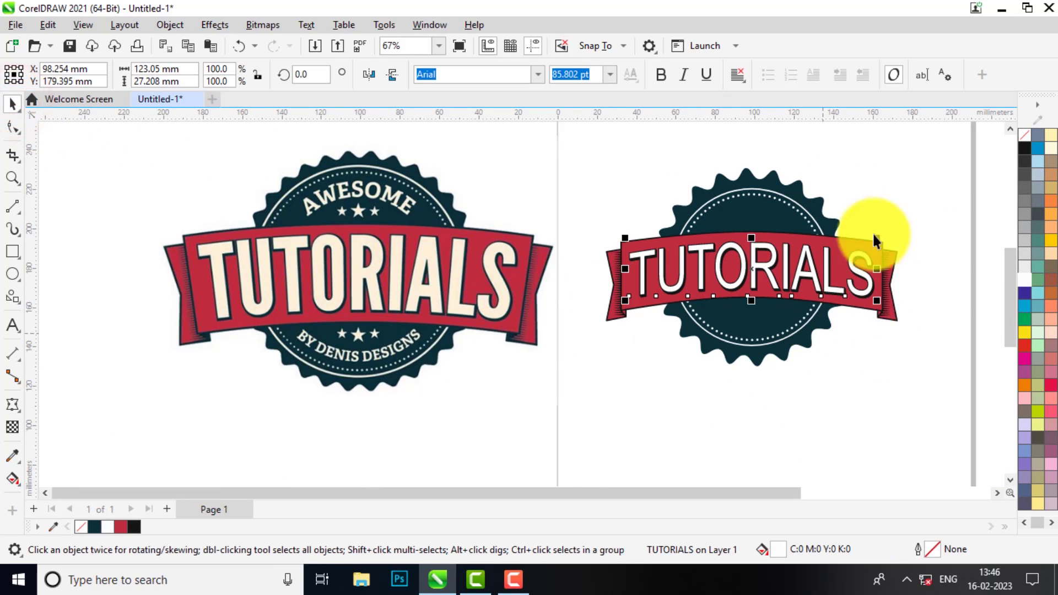
left_click(656, 74)
scroll(823, 270, "up", 1)
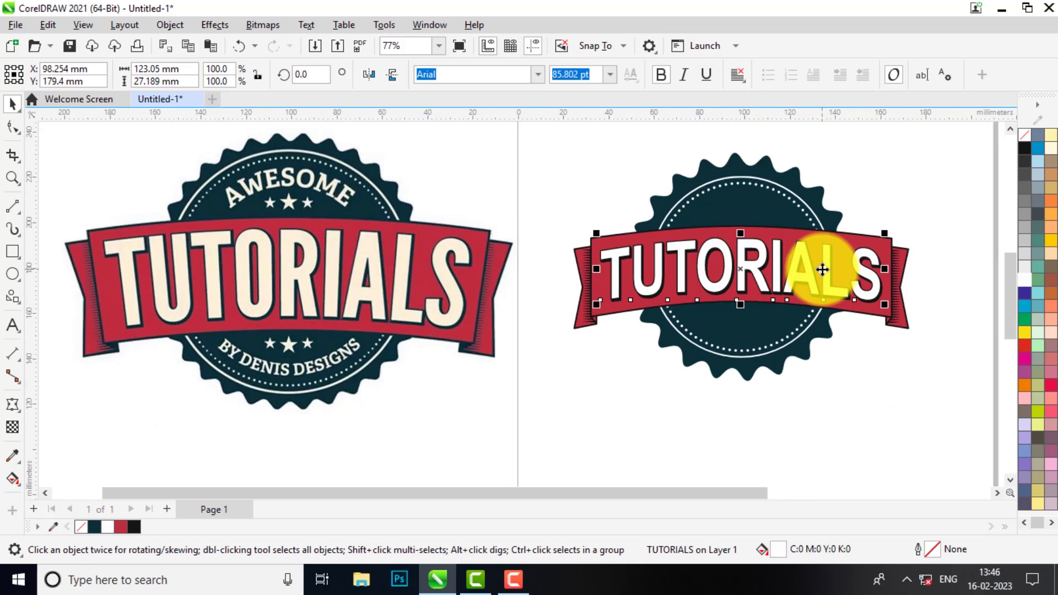
scroll(823, 269, "up", 4)
Adjust the bold TUTORIALS text to about 89 pt and centre it horizontally on the ribbon
left_click(681, 327)
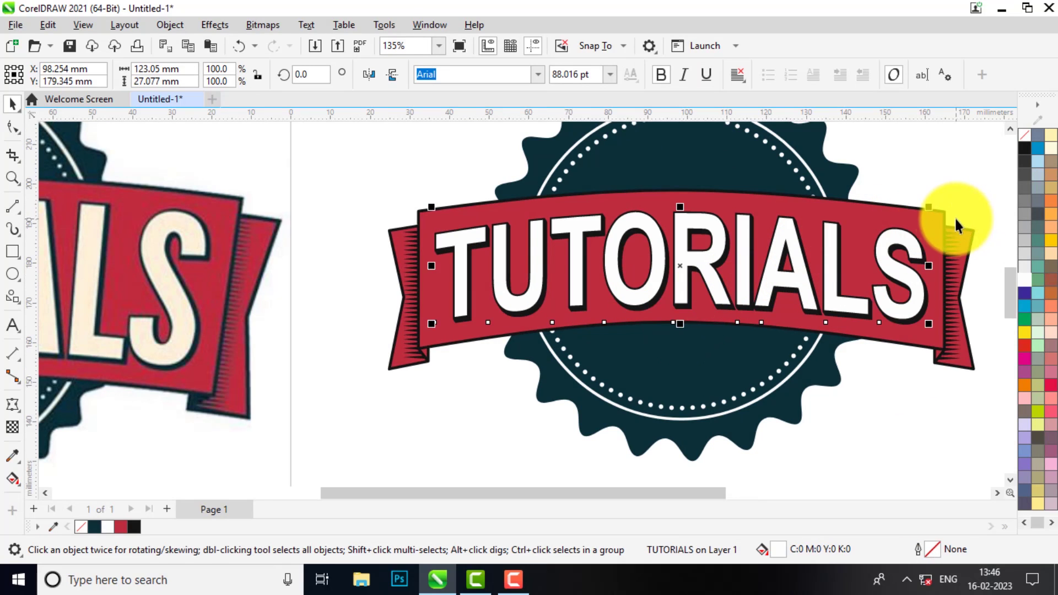
left_click_drag(929, 207, 887, 209)
scroll(865, 214, "down", 2)
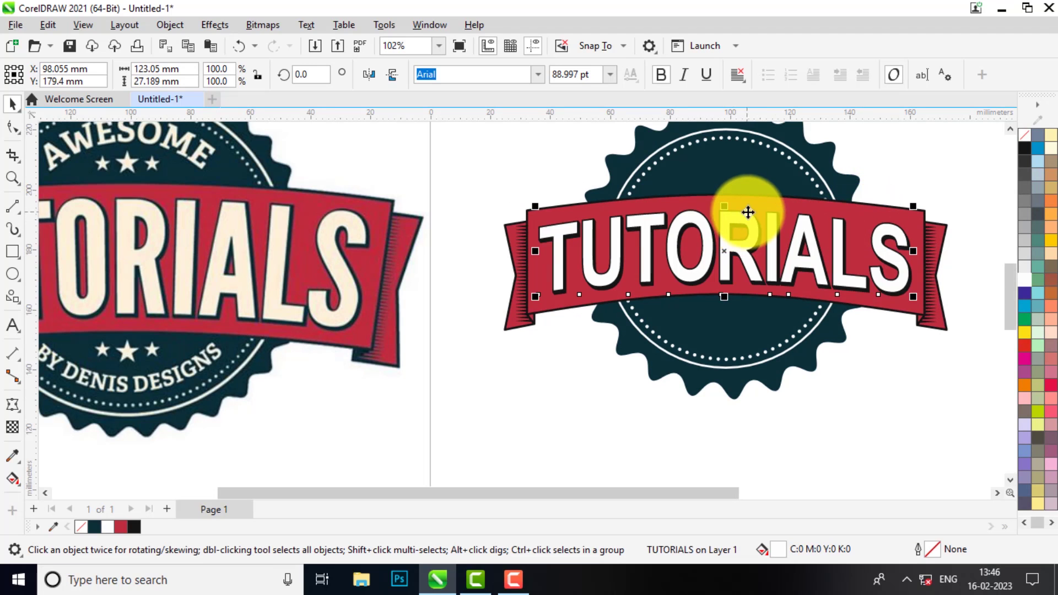
left_click(750, 201, "shift")
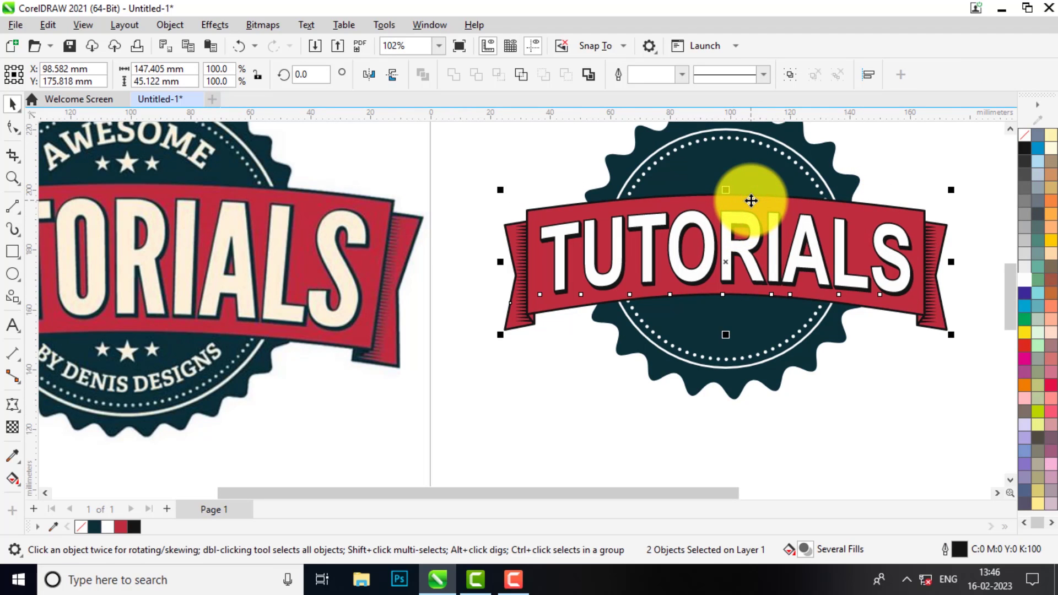
key("c")
scroll(749, 207, "down", 3)
left_click(780, 337)
scroll(830, 230, "up", 1)
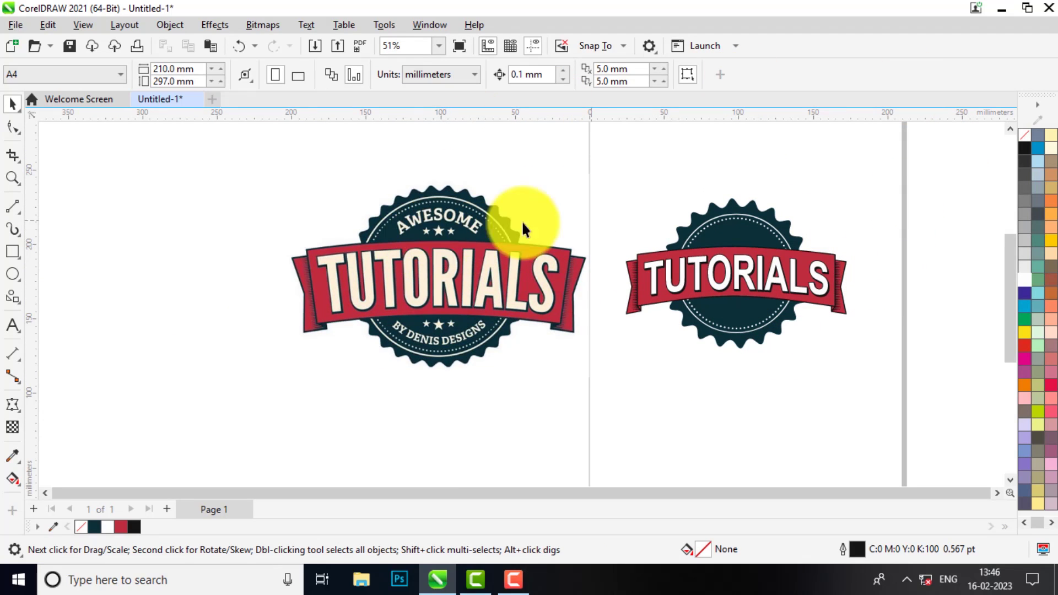
Draw a star about 13.6 mm wide on the dark circle above the ribbon and set it to 5 points
scroll(468, 231, "up", 1)
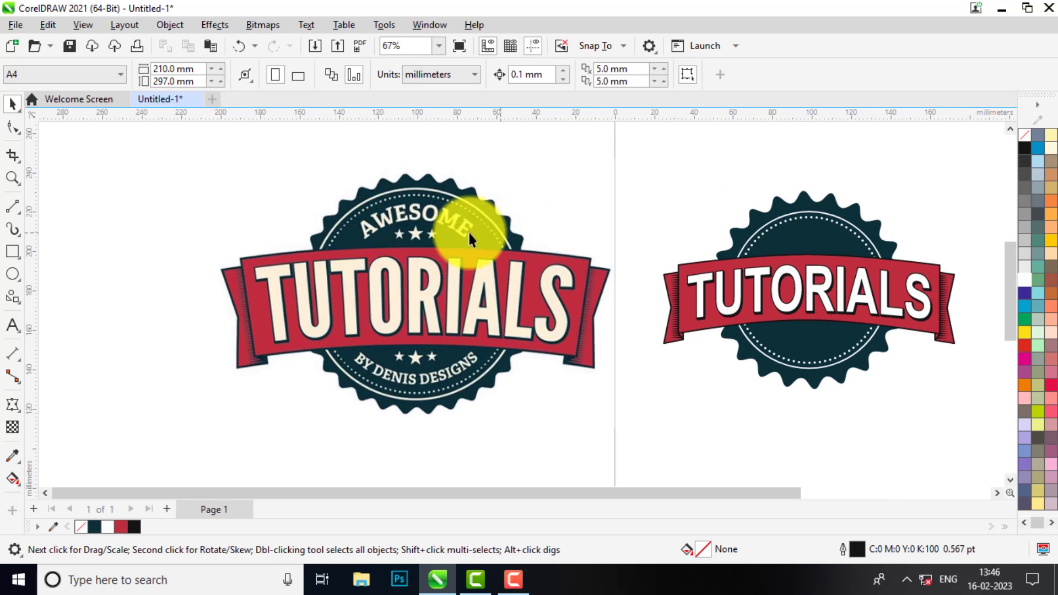
scroll(895, 237, "up", 1)
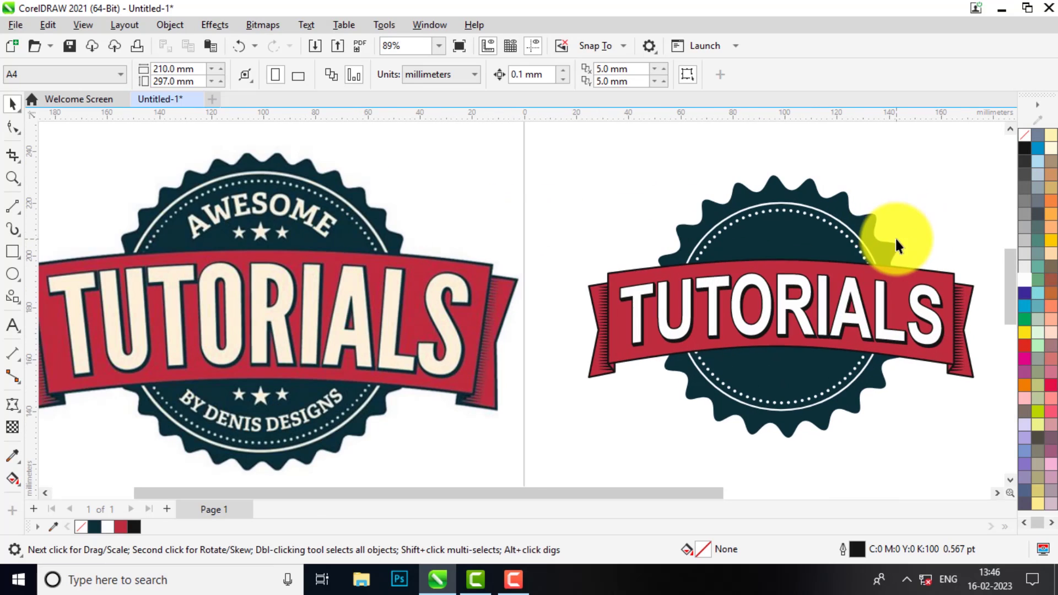
left_click(12, 296)
left_click(55, 314)
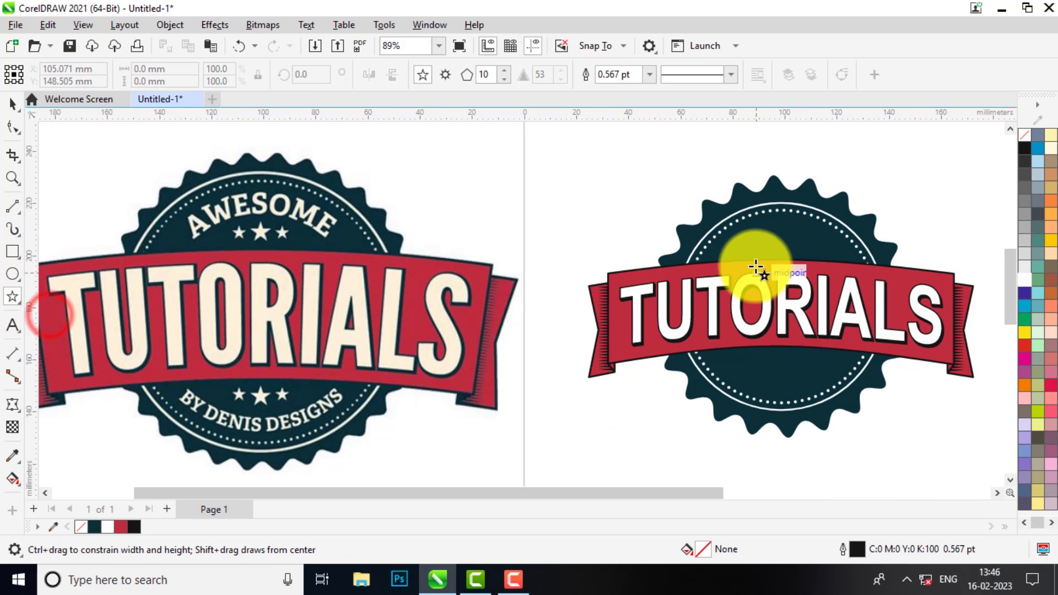
left_click_drag(782, 244, 794, 259)
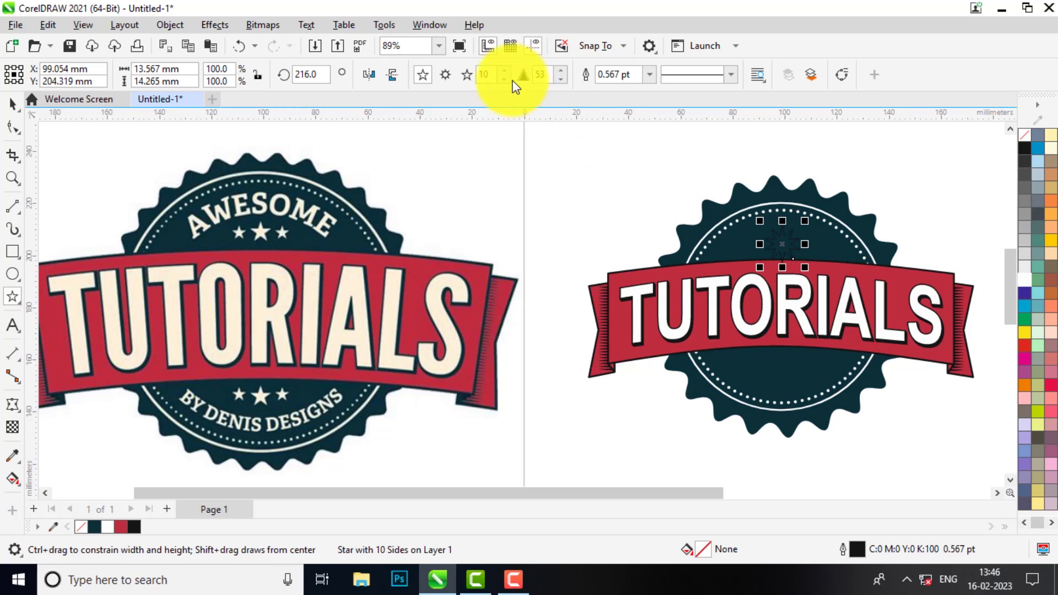
double_click(495, 75)
type("5")
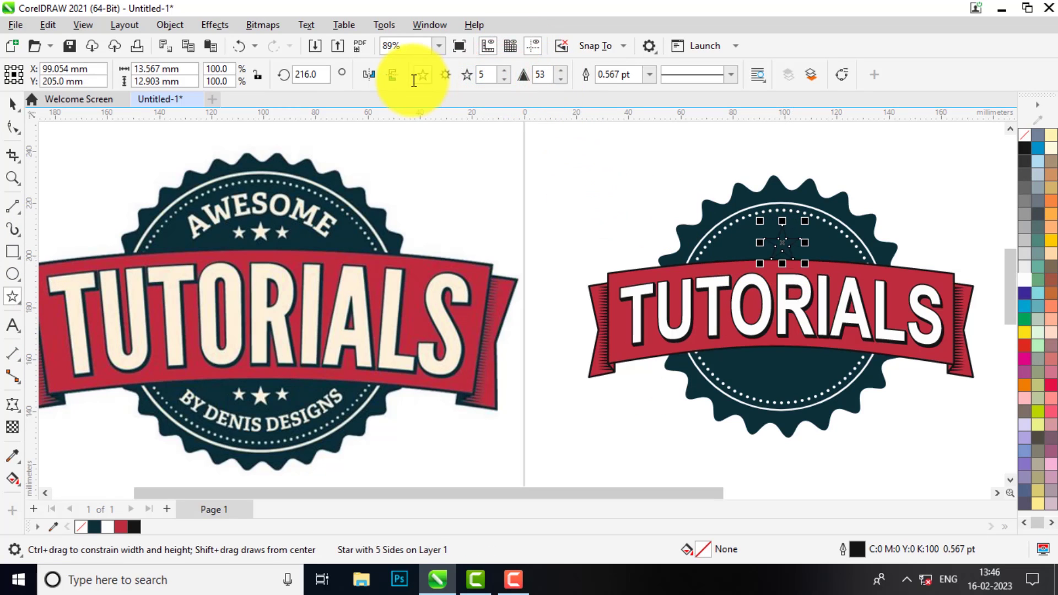
Fill the star with white and remove its outline
left_click(1027, 276)
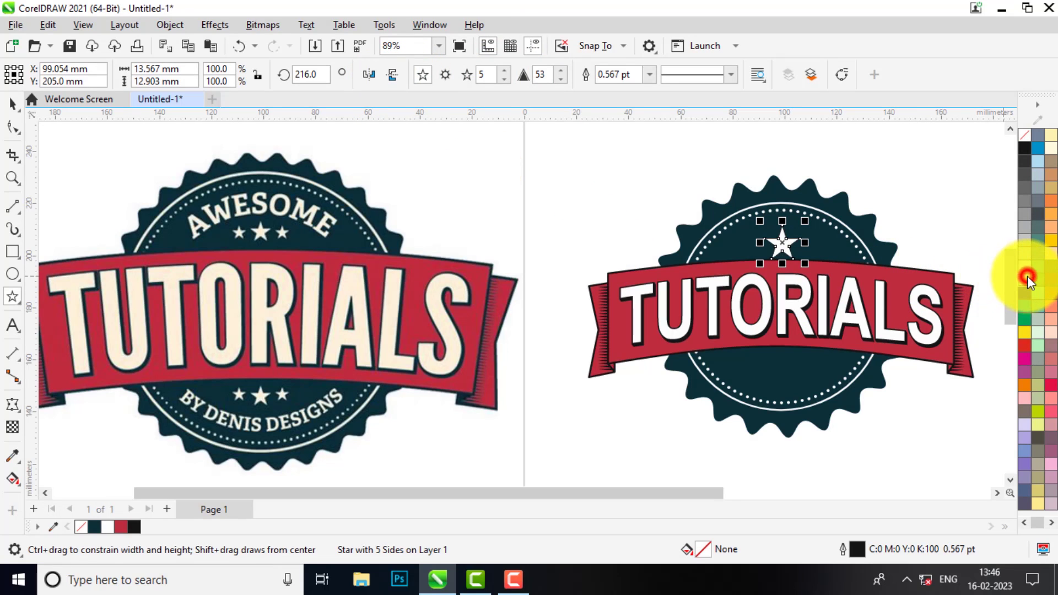
right_click(1028, 141)
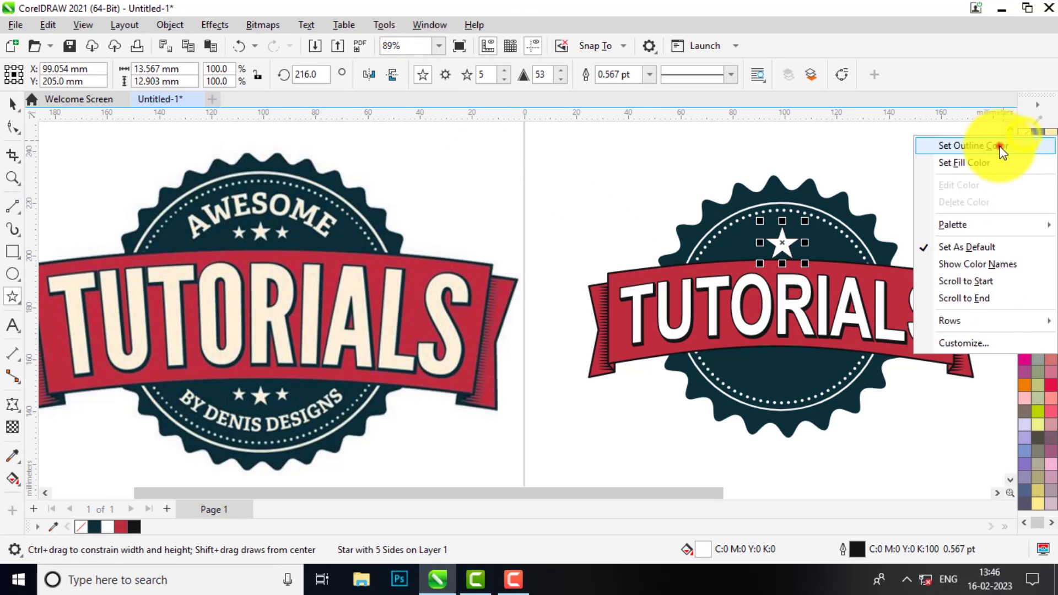
left_click(1001, 146)
key("space")
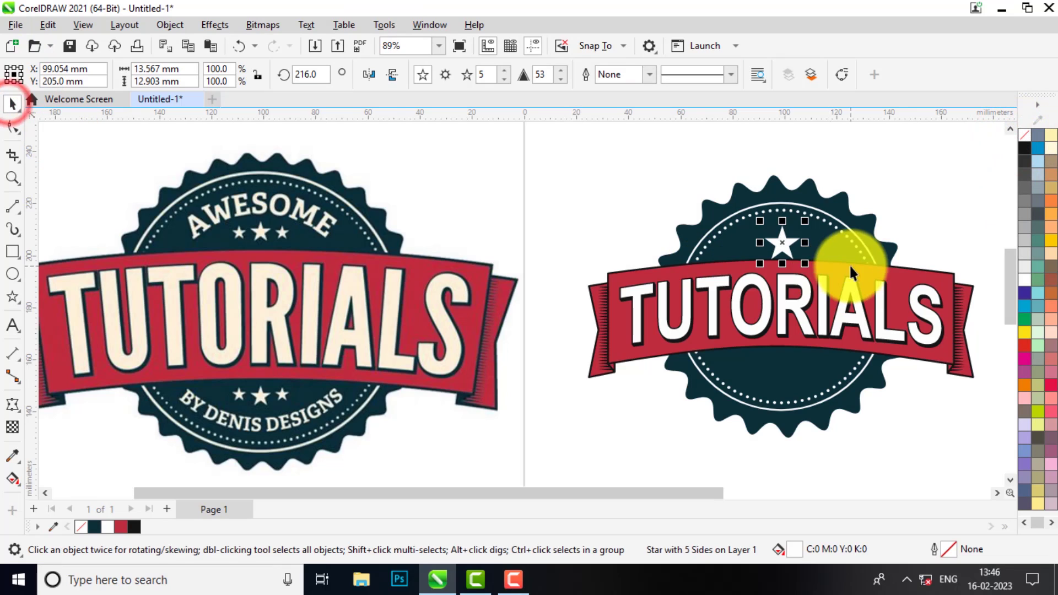
Scale the white star down about its centre to about 6.8 mm wide
scroll(818, 232, "up", 3)
left_click_drag(772, 283, 755, 272)
scroll(755, 273, "down", 3)
scroll(758, 240, "up", 3)
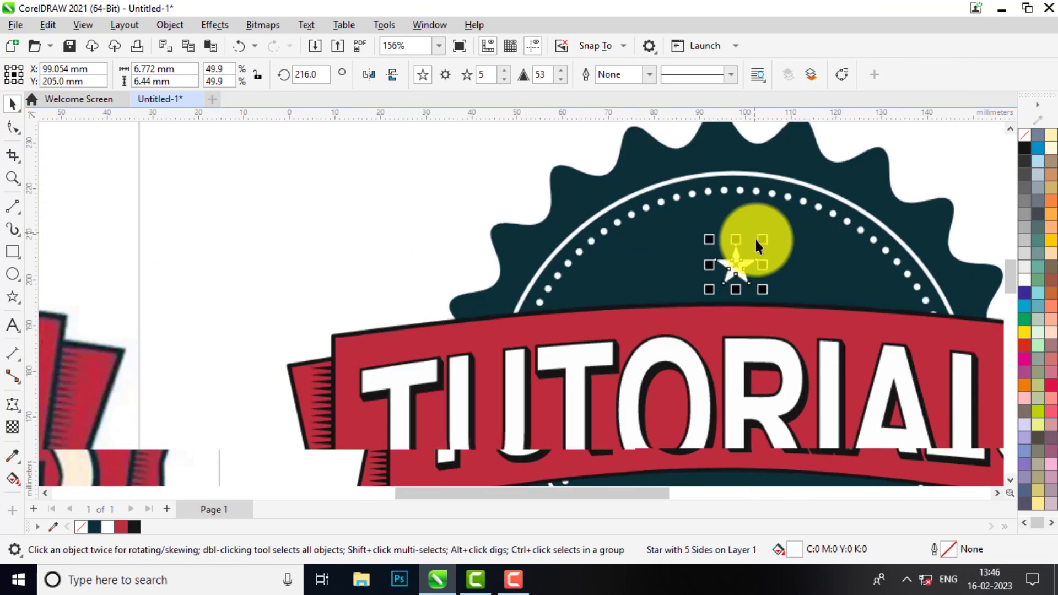
Duplicate the star to its left at the same height and shrink the copy to about 4.6 mm wide
left_click_drag(727, 279, 654, 280)
left_click_drag(685, 238, 680, 251)
scroll(786, 253, "down", 4)
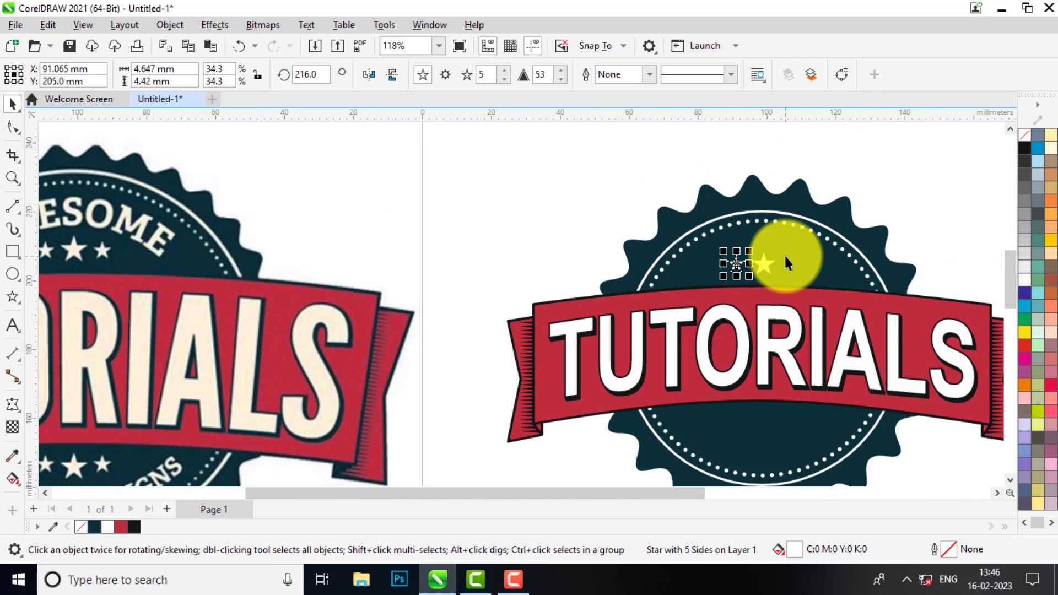
scroll(783, 253, "up", 4)
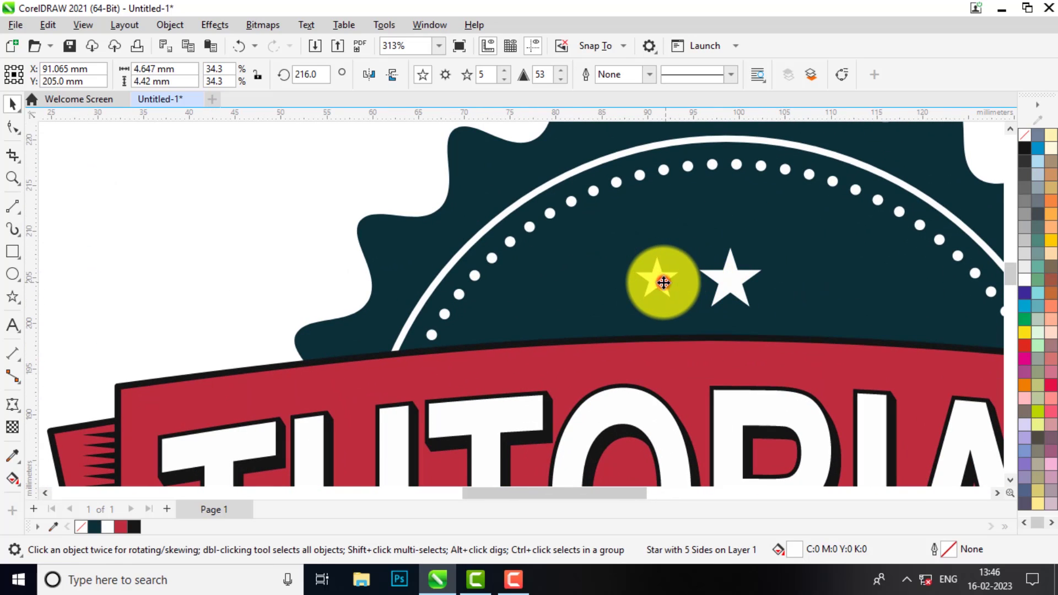
Copy the small star horizontally to the right side of the large star
left_click_drag(664, 282, 815, 275)
scroll(720, 276, "down", 5)
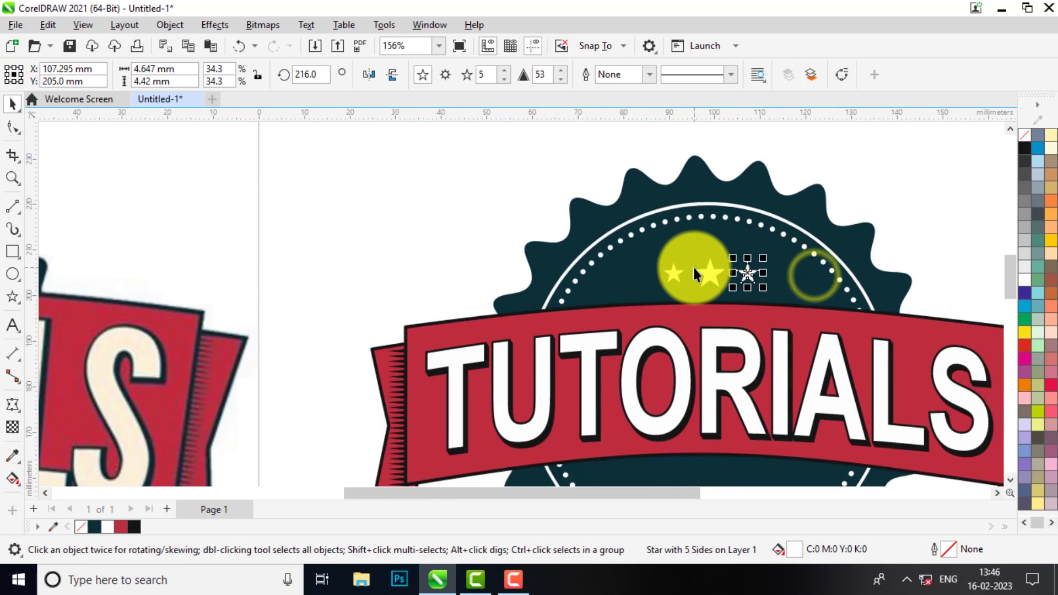
left_click(881, 238)
scroll(721, 250, "up", 5)
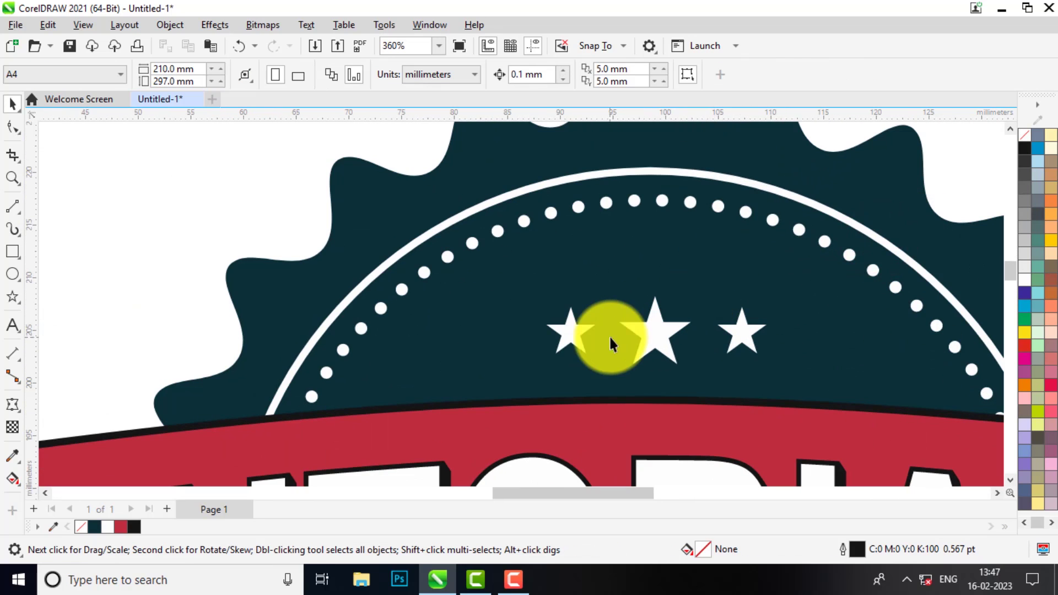
Move both small stars closer to the large one and align the vertical centres of all three stars
left_click_drag(575, 332, 586, 332)
left_click_drag(746, 334, 722, 333)
left_click(655, 332, "shift")
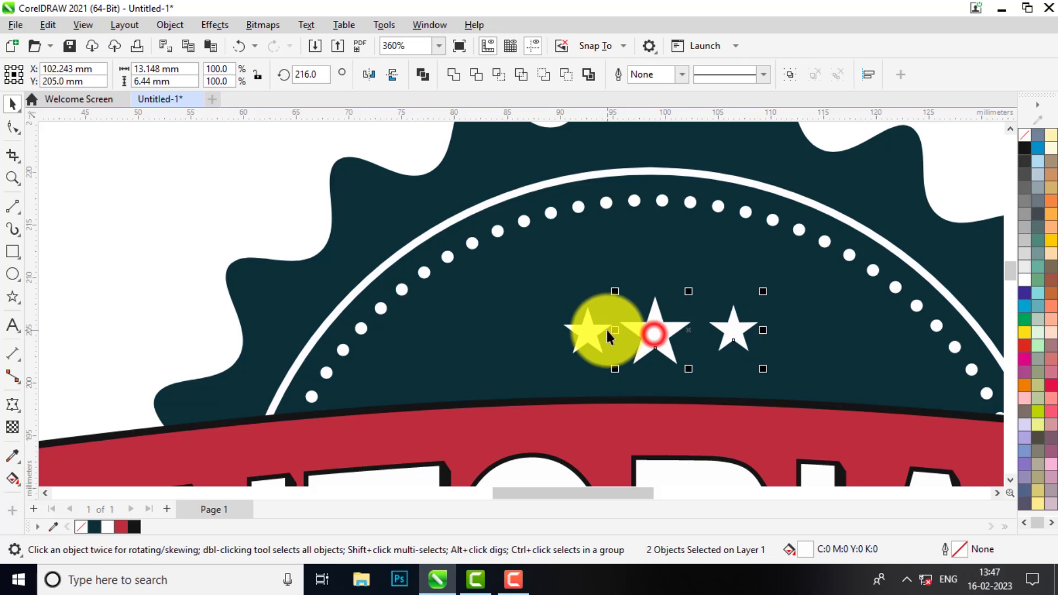
left_click(585, 333, "shift")
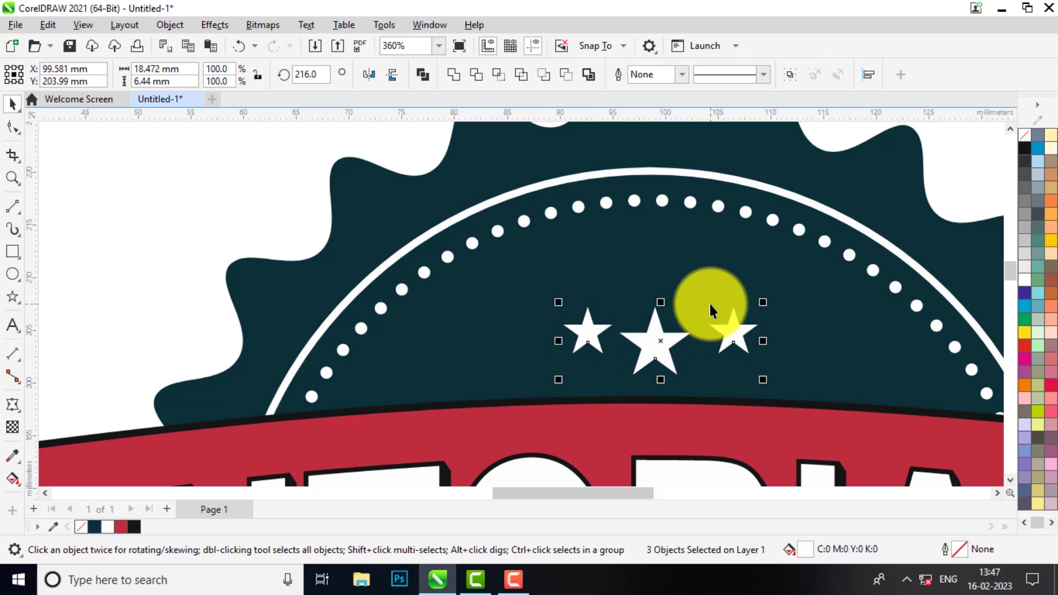
key("e")
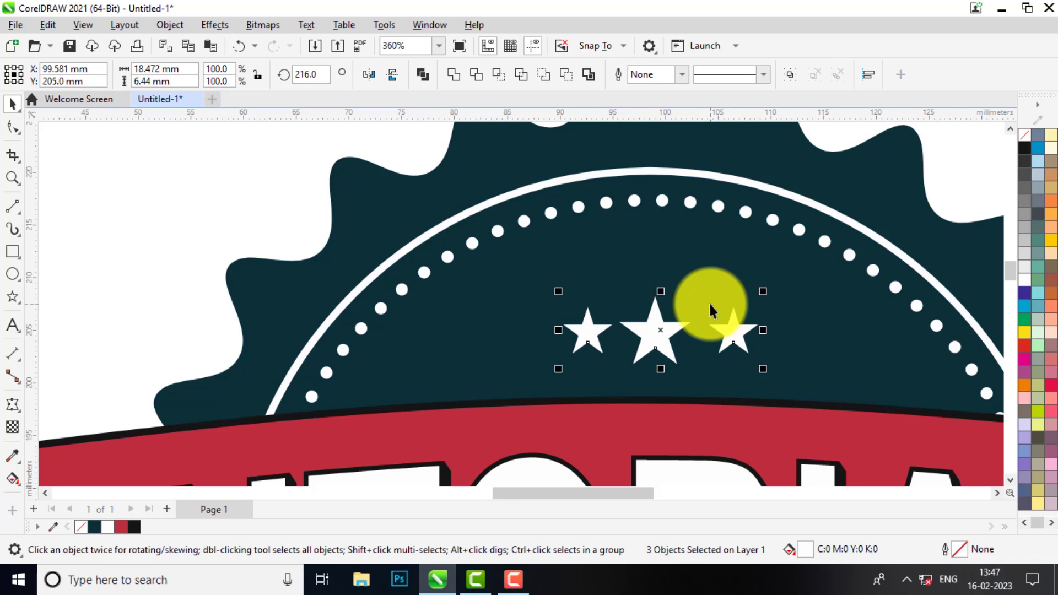
Distribute the three selected stars horizontally with equal gaps using Align and Distribute
scroll(703, 295, "down", 1)
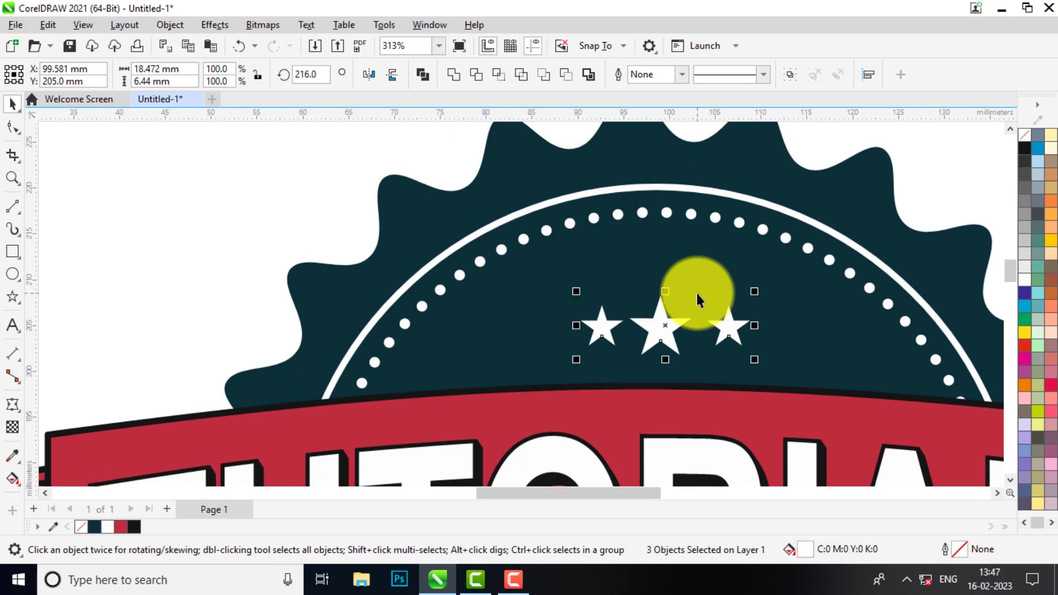
scroll(667, 317, "down", 4)
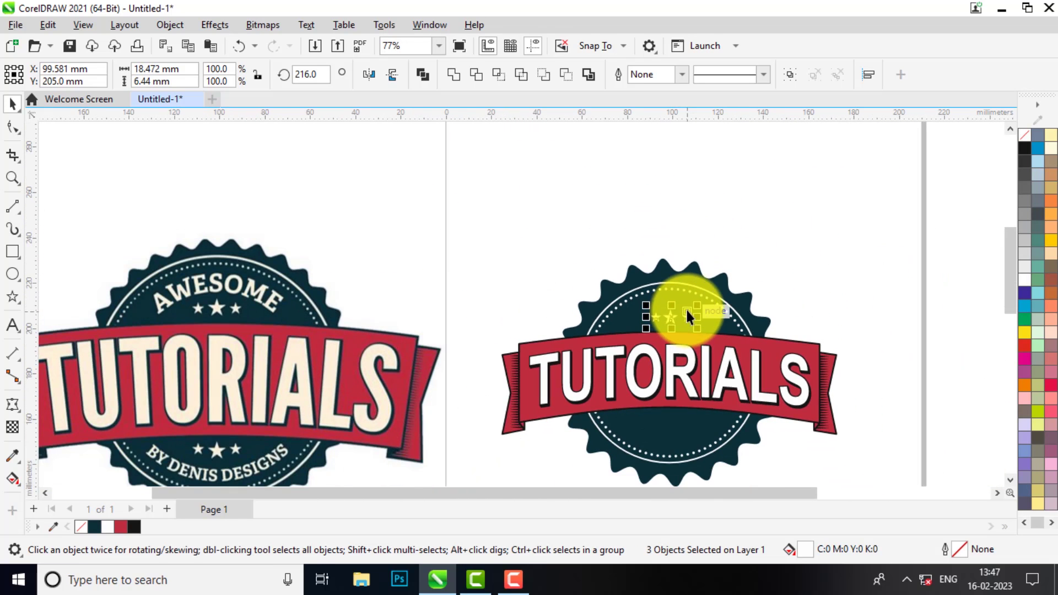
scroll(642, 319, "up", 2)
scroll(629, 315, "up", 3)
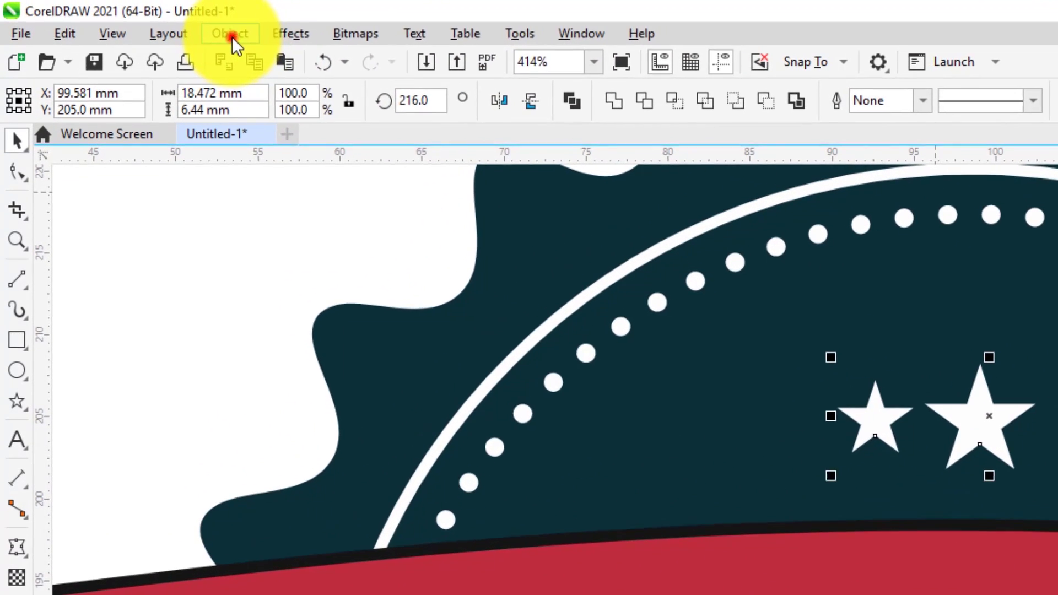
left_click(232, 36)
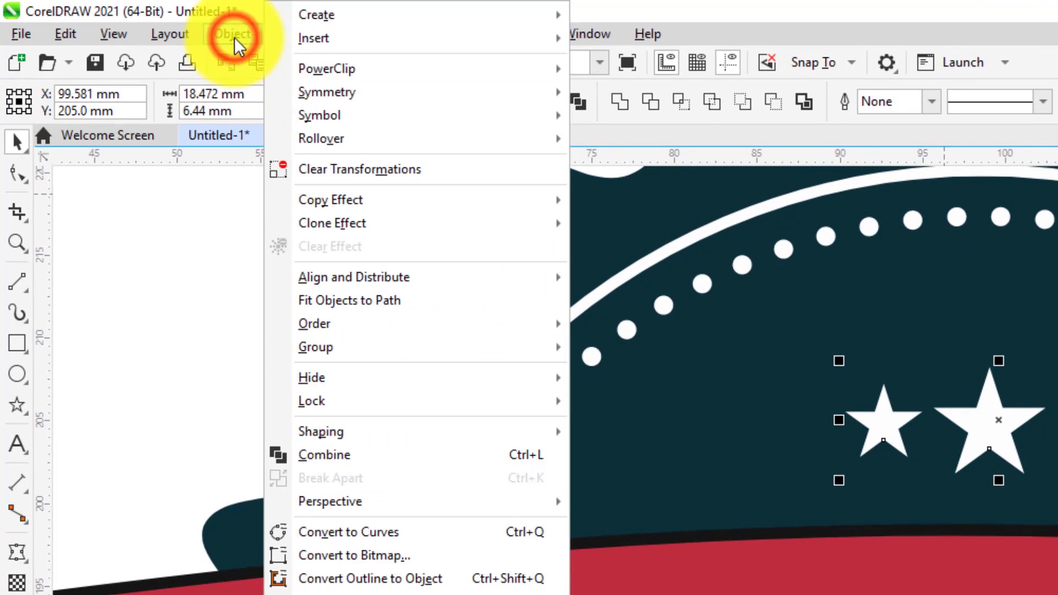
mouse_move(395, 274)
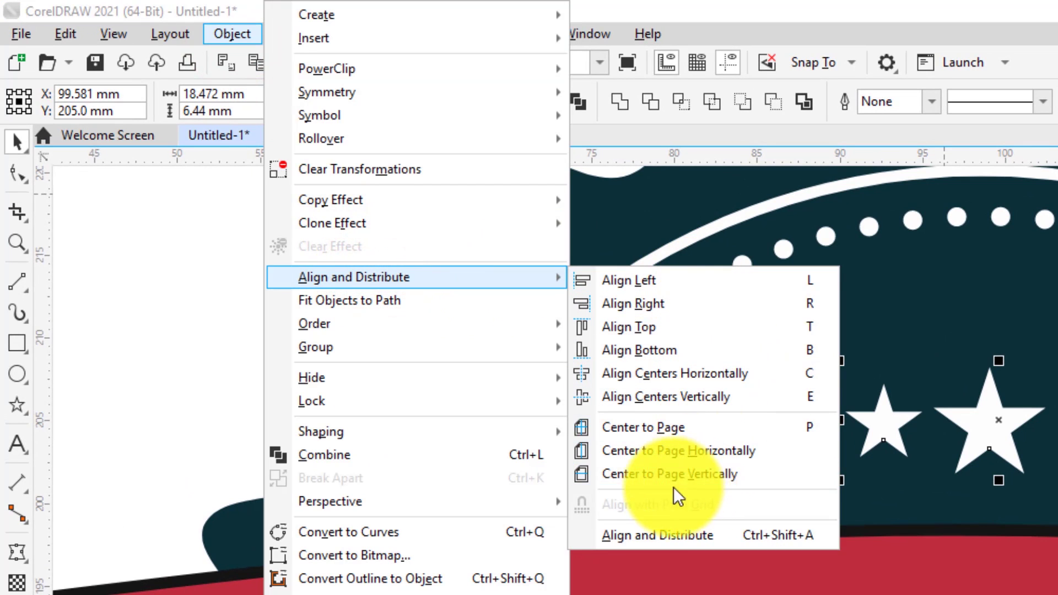
left_click(673, 541)
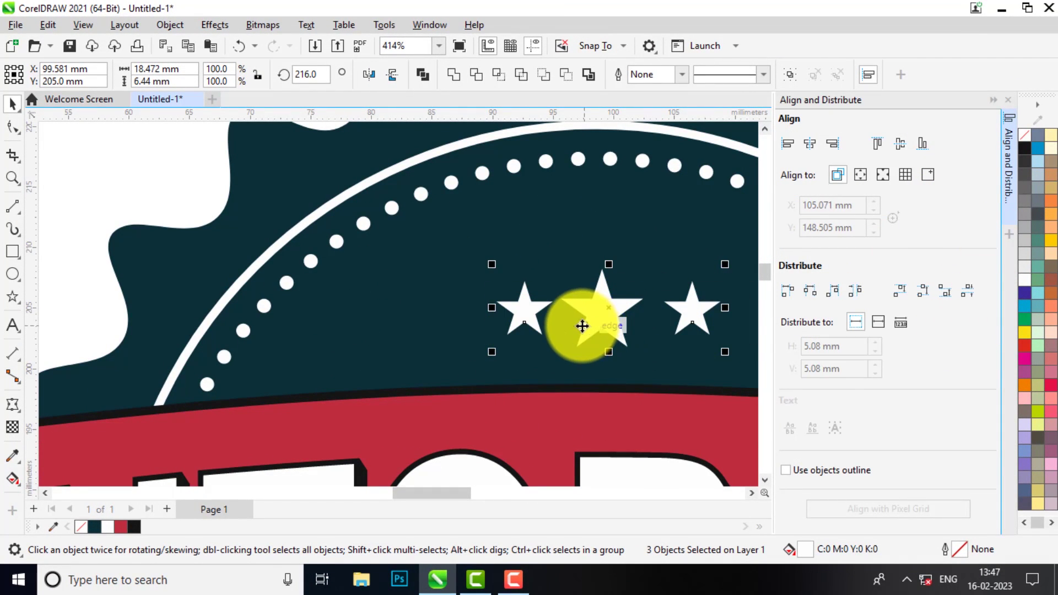
left_click(857, 293)
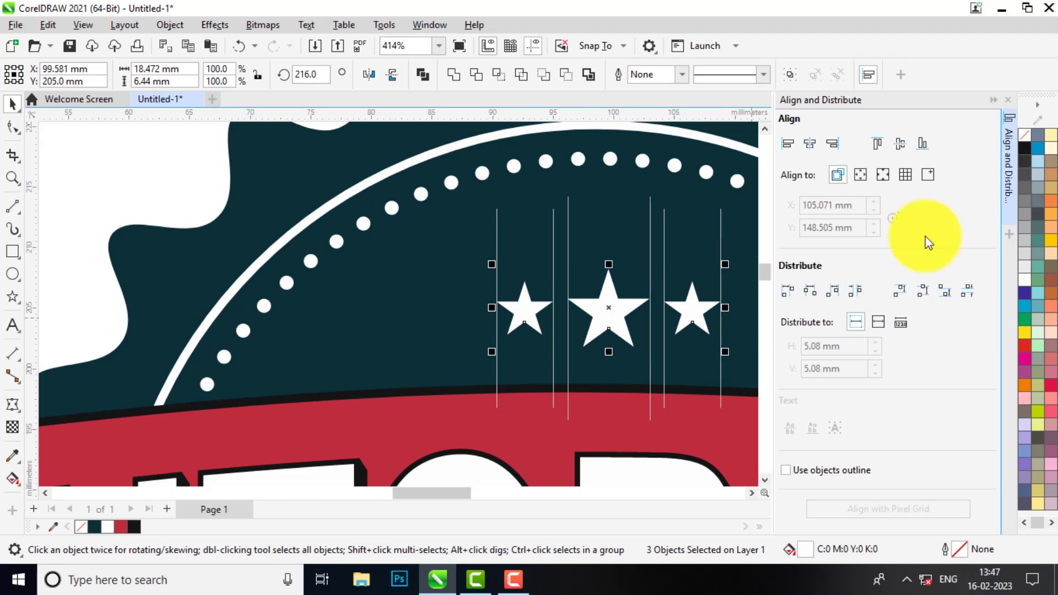
left_click(1008, 101)
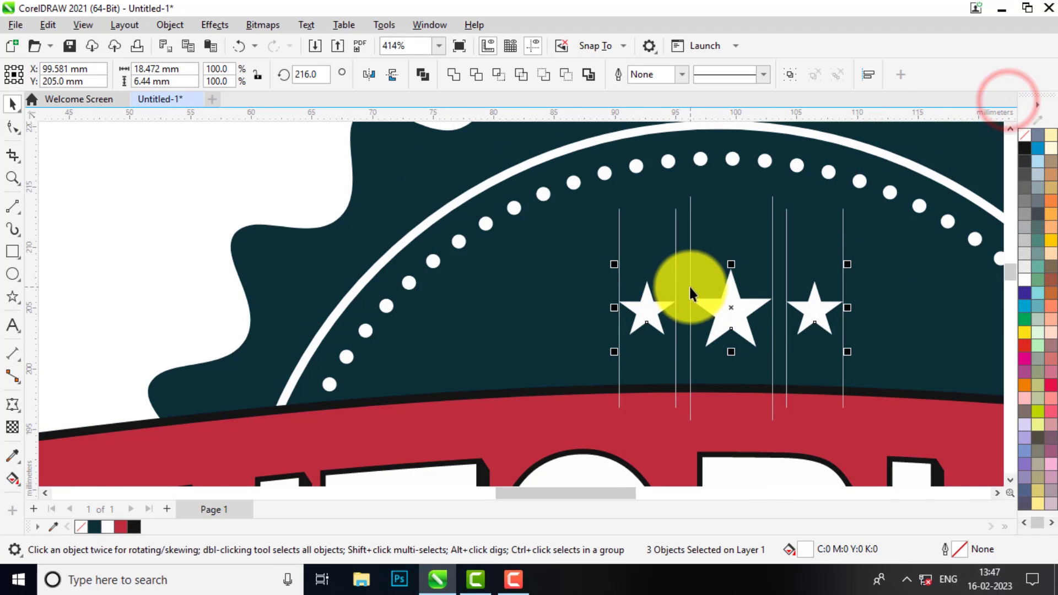
Group the three stars and place a copy of the group straight below, on the dark circle under the ribbon
scroll(688, 284, "down", 2)
scroll(687, 283, "down", 5)
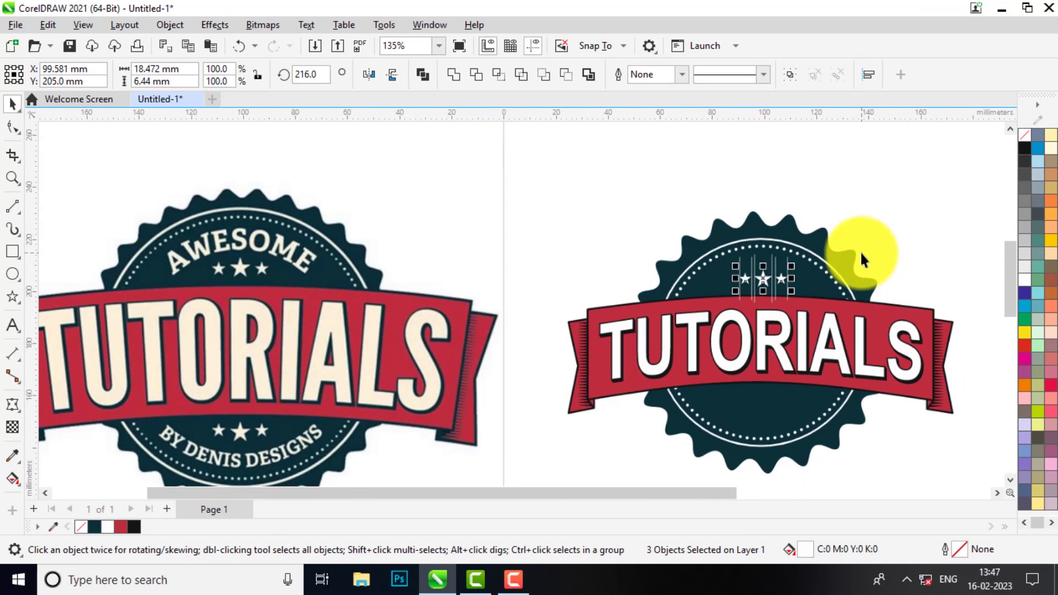
scroll(875, 249, "up", 1)
left_click(12, 104)
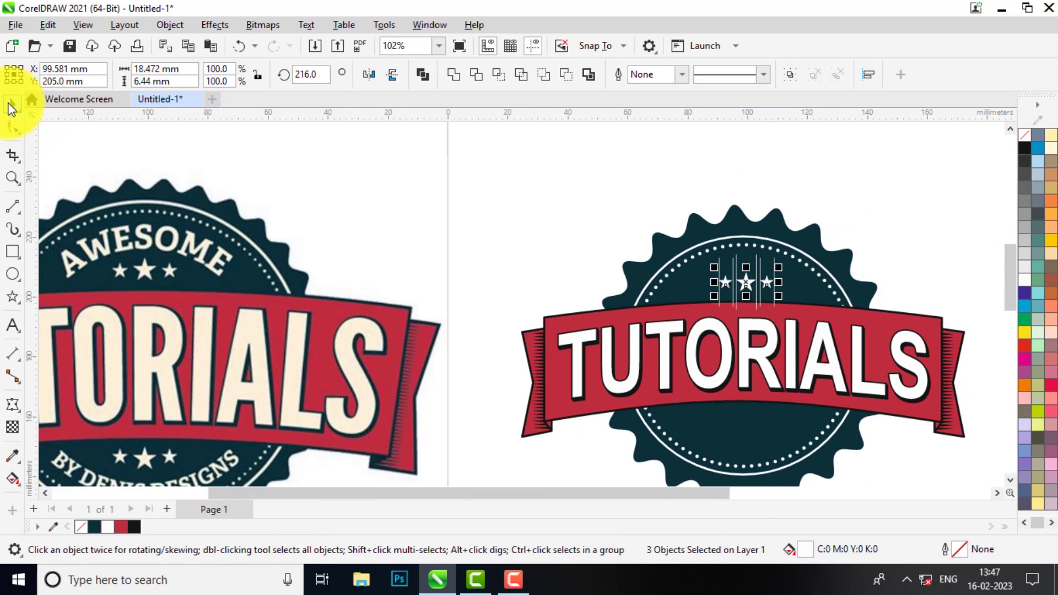
key("ctrl+g")
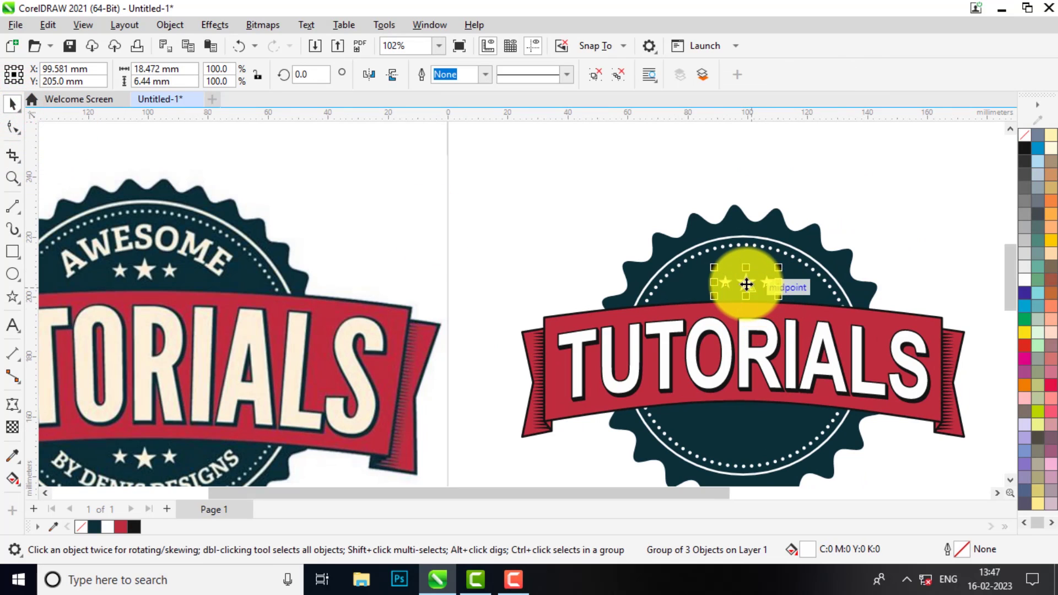
left_click_drag(747, 283, 750, 420)
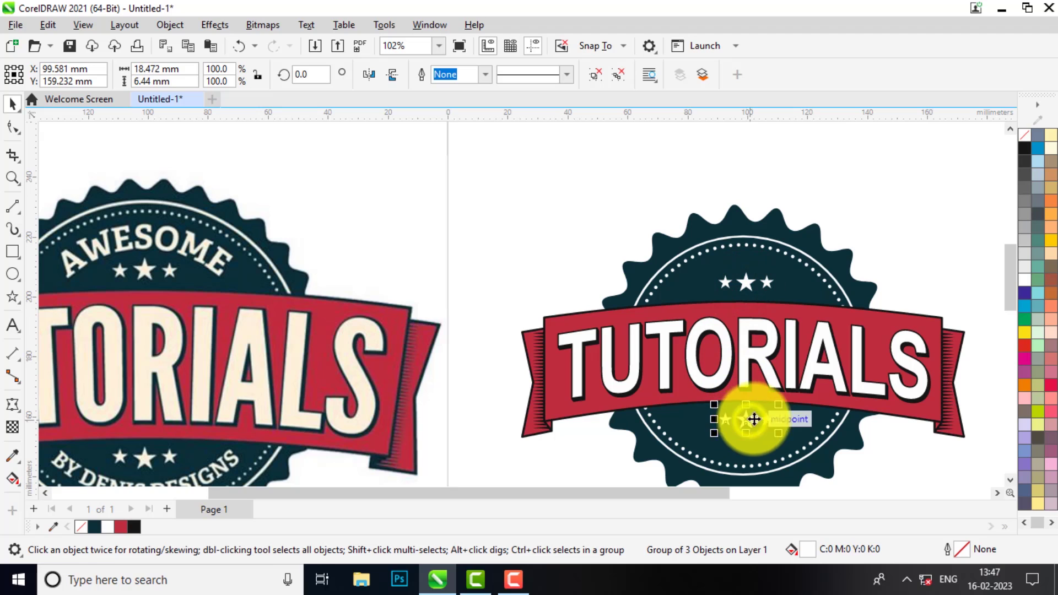
left_click(917, 281)
scroll(824, 265, "down", 1)
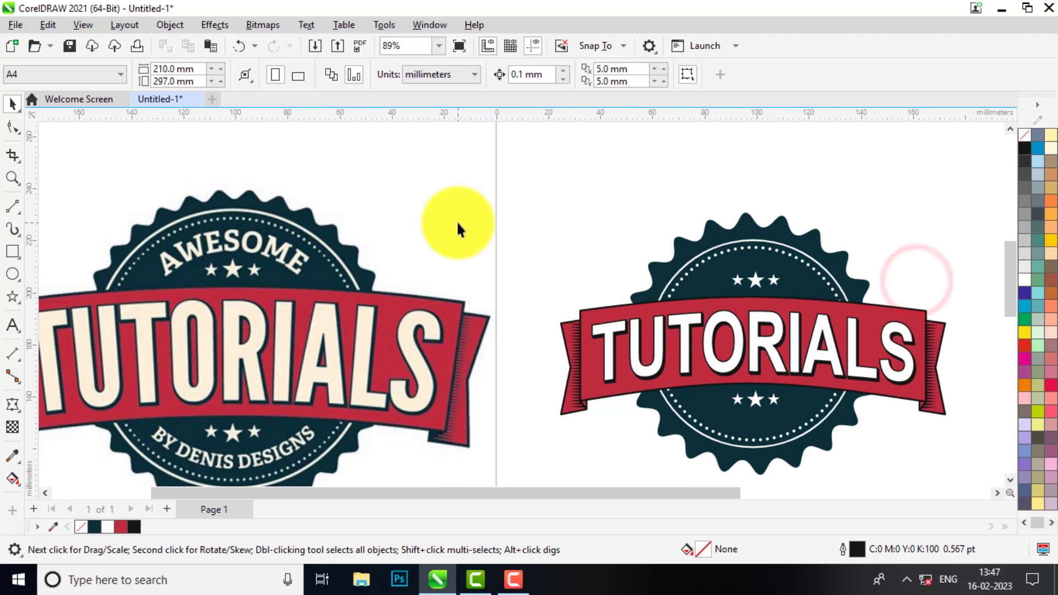
Add the artistic text AWESOME above the badge and select it as an object
left_click(12, 325)
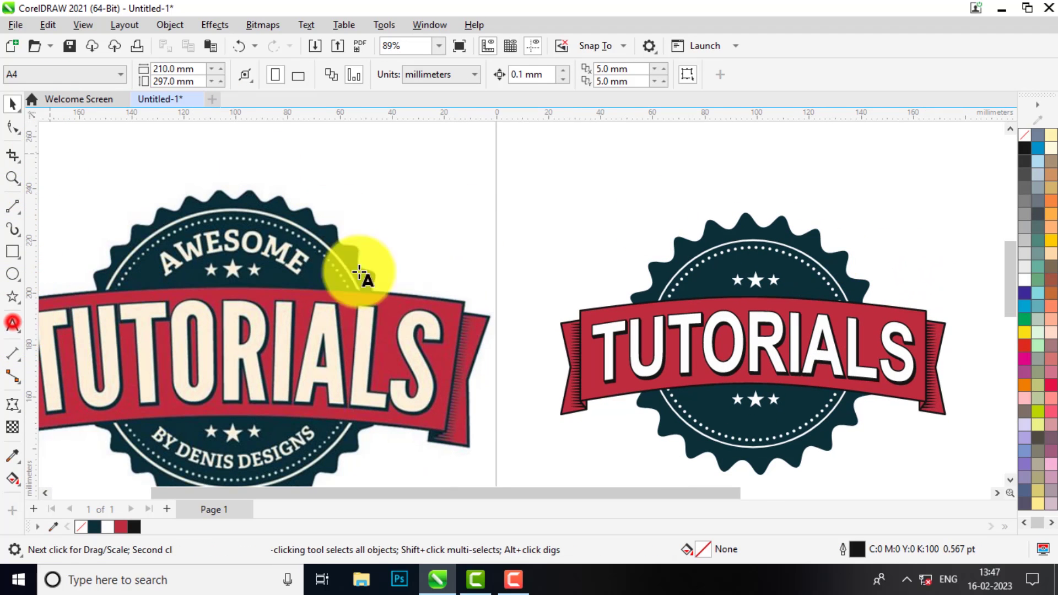
left_click(565, 206)
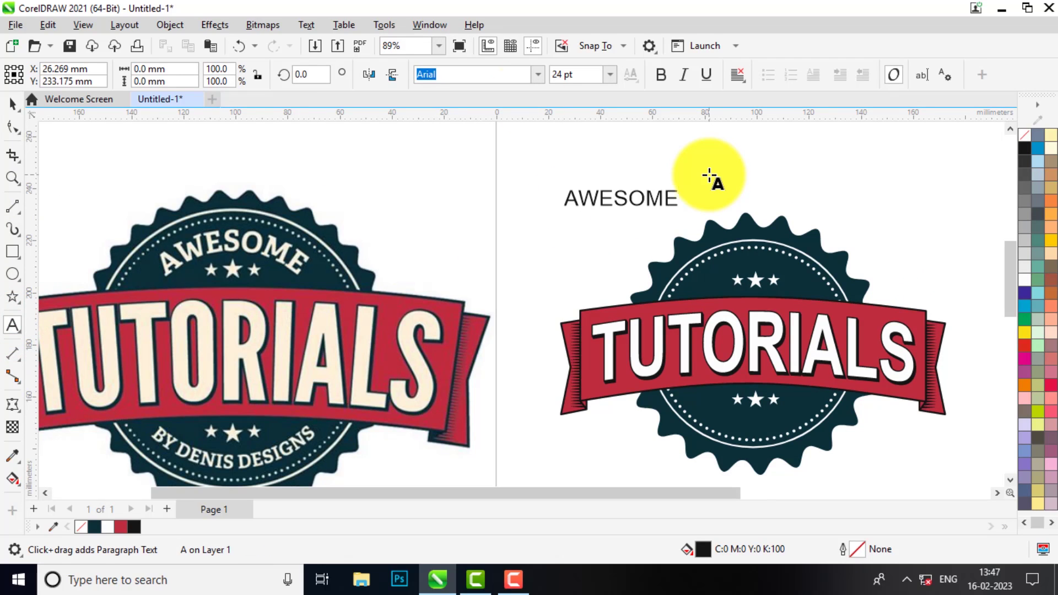
left_click(12, 105)
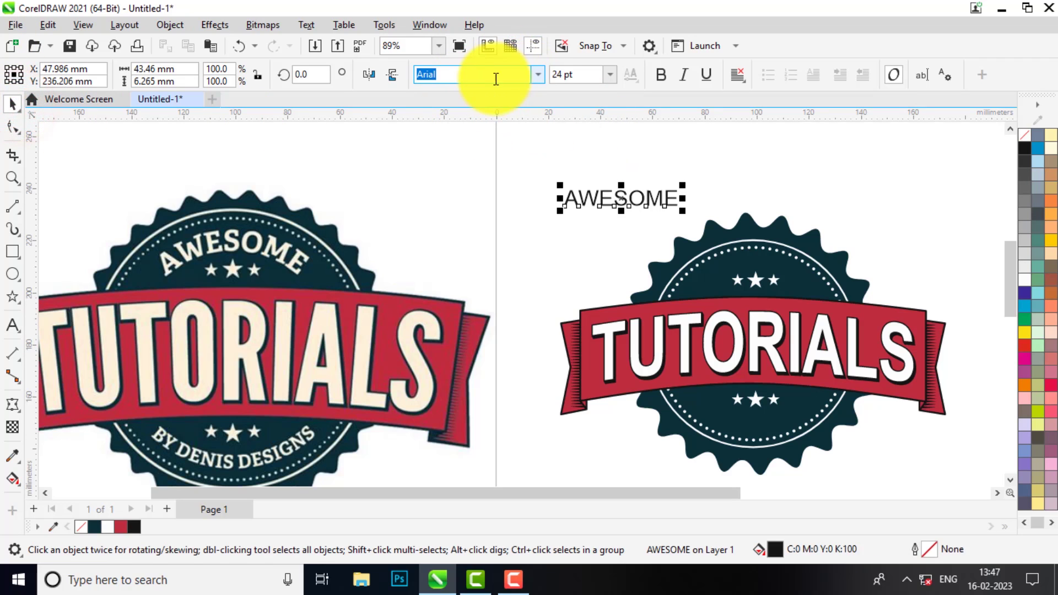
Set the AWESOME text's font to Times New Roman and make it bold
key("F10")
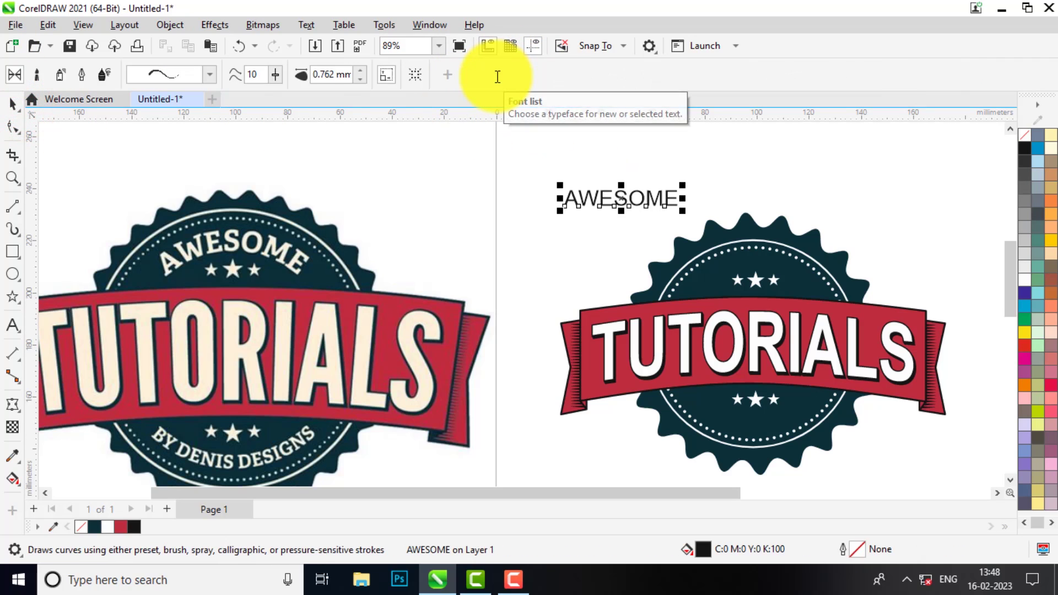
left_click(12, 105)
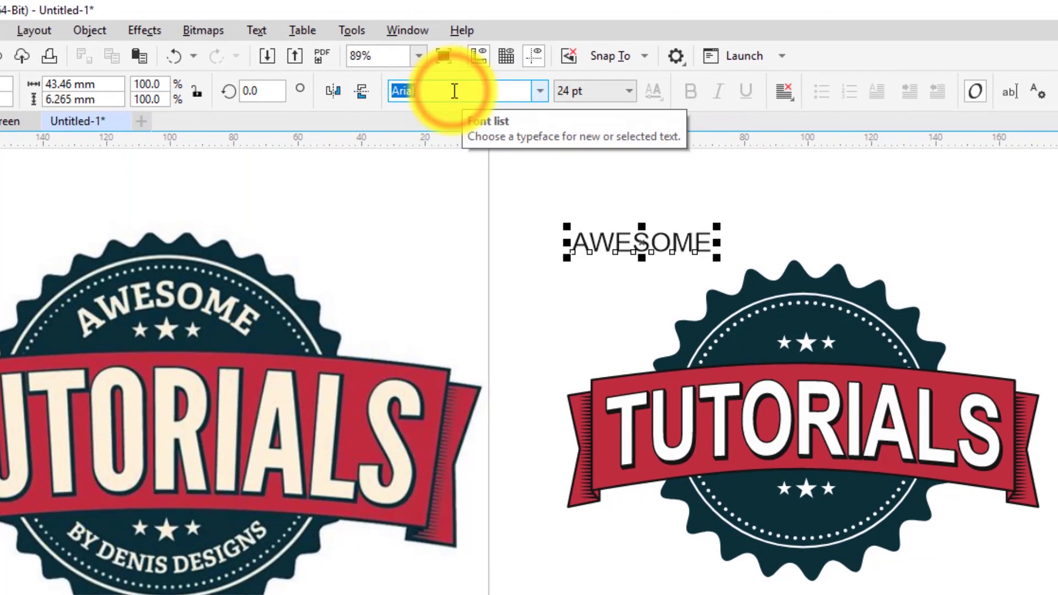
type("Times New Roman")
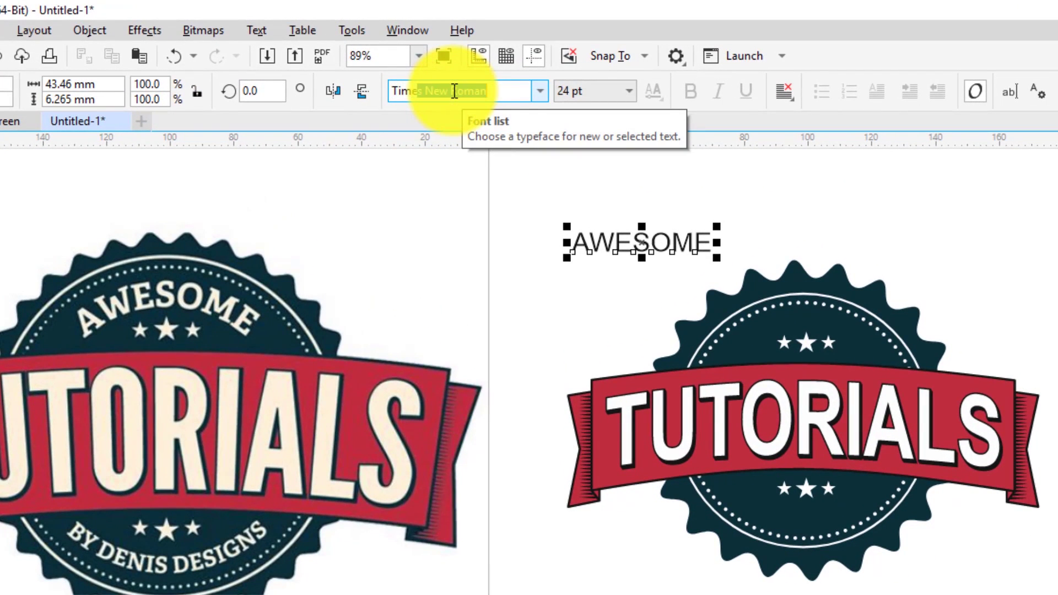
type("s")
key("Return")
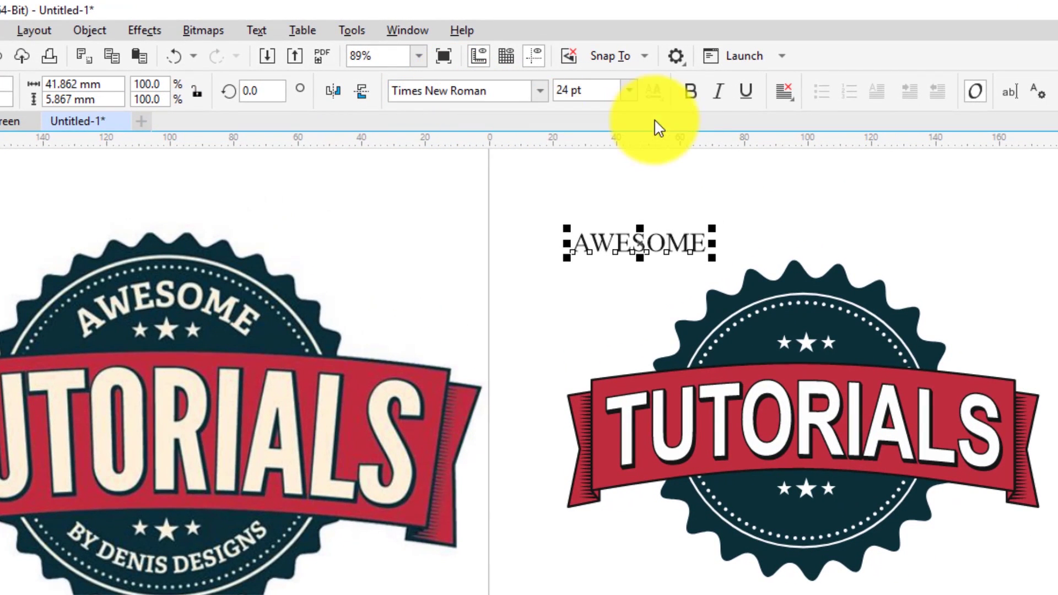
left_click(690, 91)
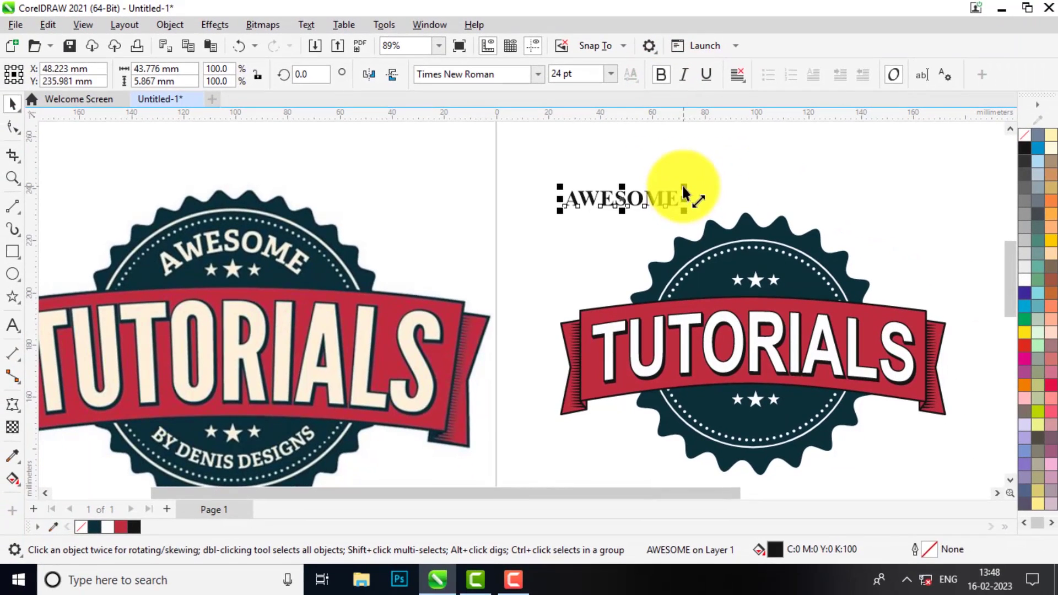
Scale the AWESOME text proportionally to about 60 mm wide and keep it just above the badge
mouse_move(699, 204)
left_mouse_down()
mouse_move(738, 185)
mouse_move(757, 191)
mouse_move(683, 190)
left_mouse_up()
left_click(856, 170)
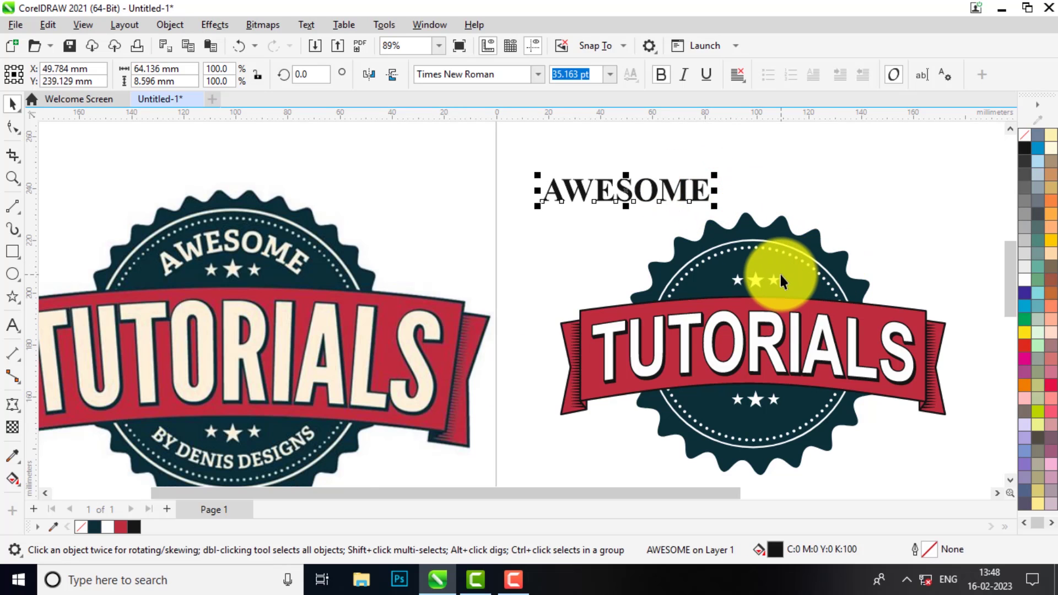
scroll(780, 272, "up", 1)
scroll(781, 270, "down", 1)
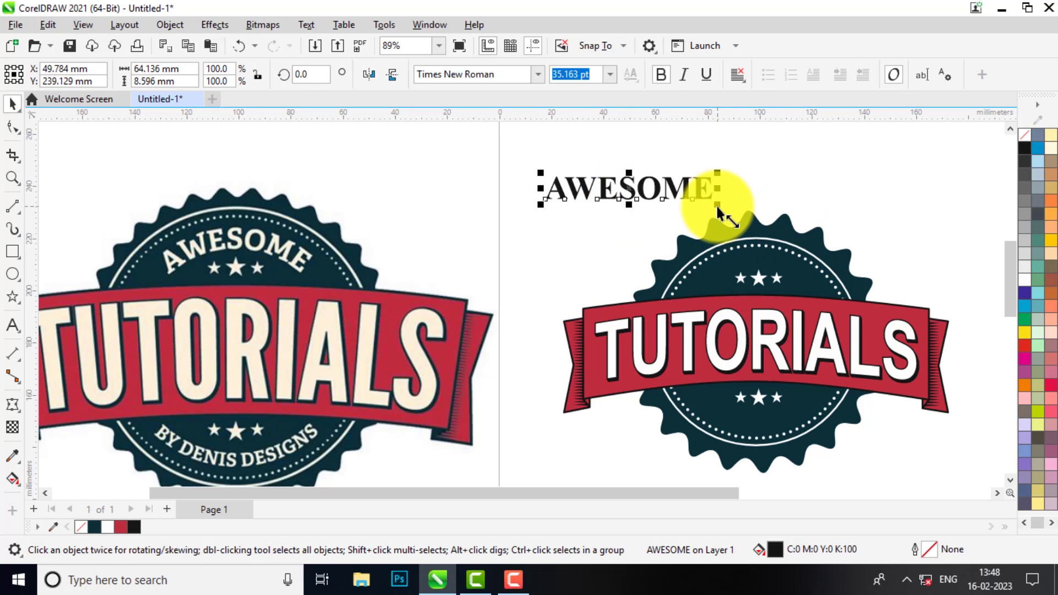
left_click_drag(718, 208, 708, 204)
mouse_move(625, 190)
left_mouse_down()
mouse_move(640, 201)
mouse_move(623, 190)
left_mouse_up()
Fit the AWESOME text to the badge's circle, about 7.9 mm inside the path and above the upper stars, and fill it white
scroll(807, 257, "up", 1)
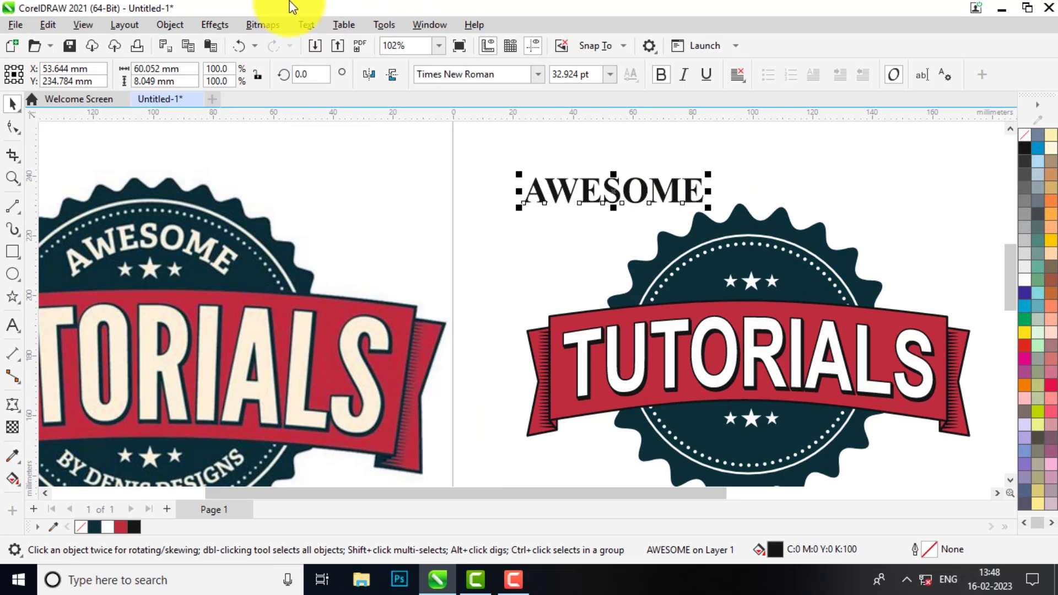
left_click(308, 25)
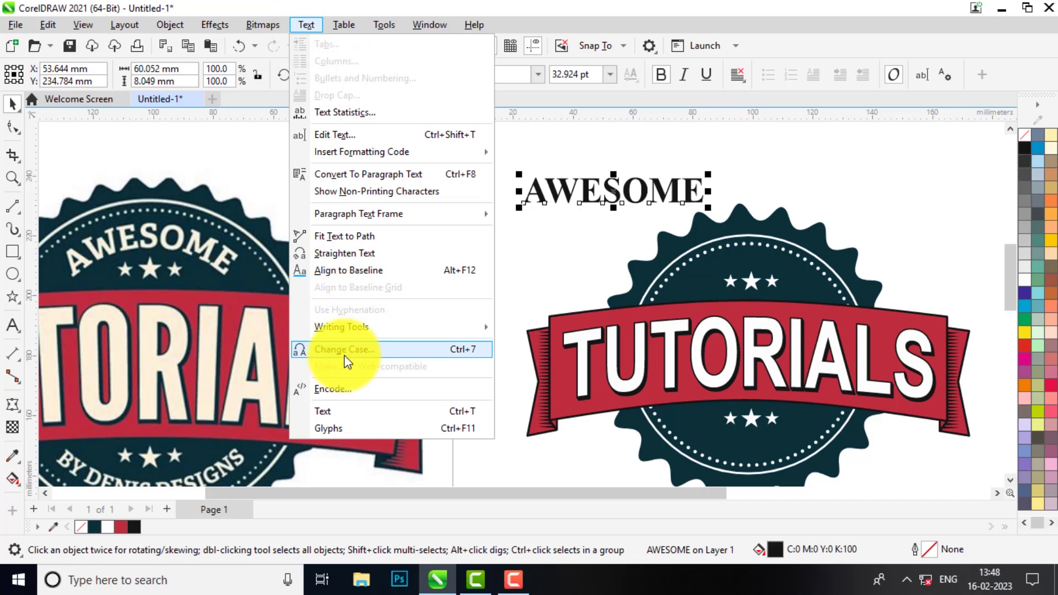
left_click(338, 237)
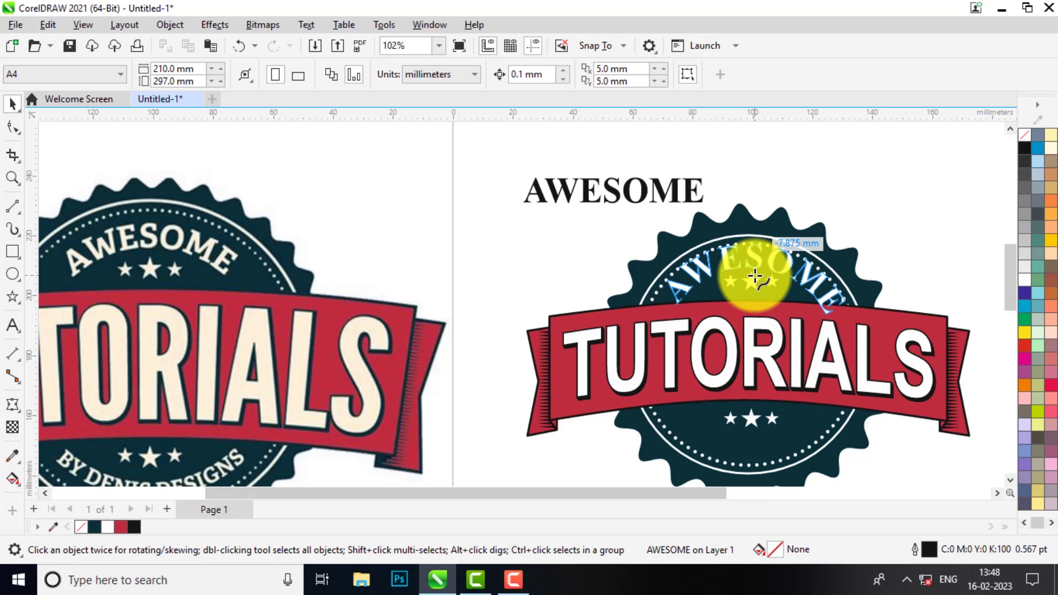
left_click(754, 275)
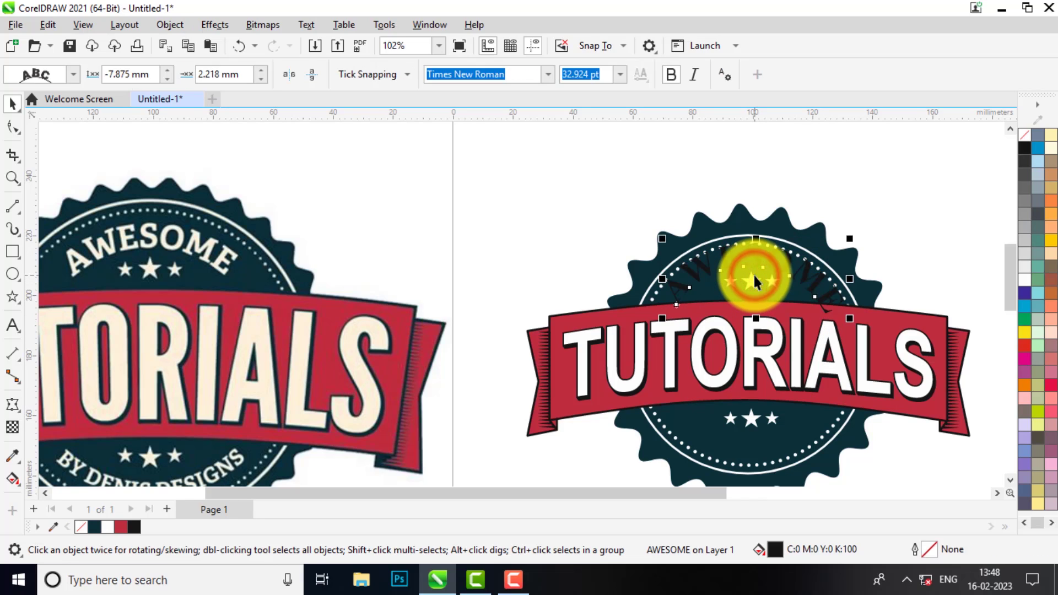
left_click(1025, 279)
scroll(791, 266, "up", 2)
scroll(793, 265, "down", 2)
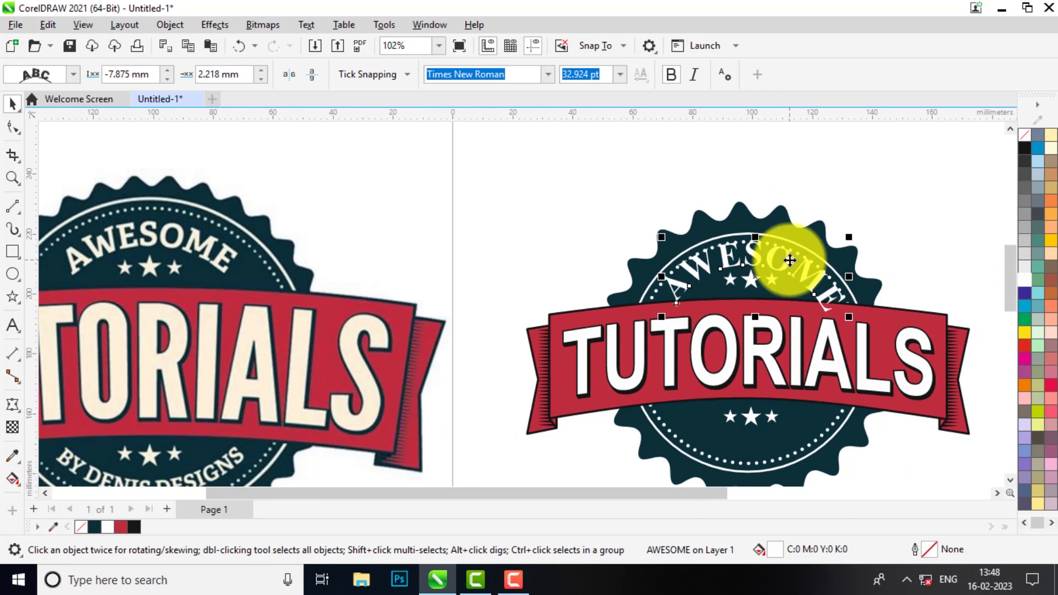
Set the curved AWESOME text's font size to 26 pt
left_click(608, 74)
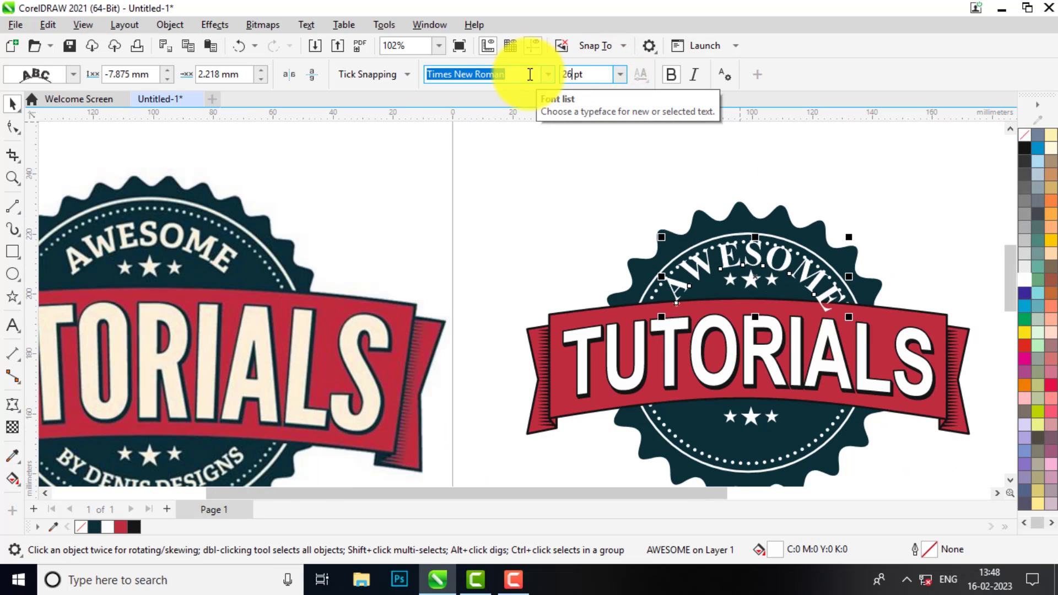
key("Return")
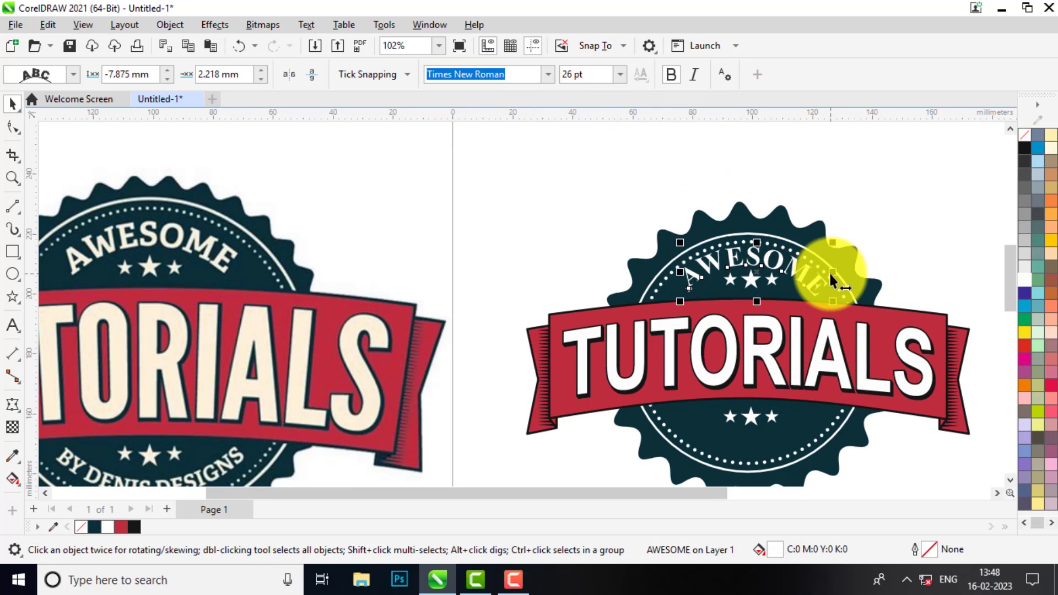
scroll(788, 245, "up", 4)
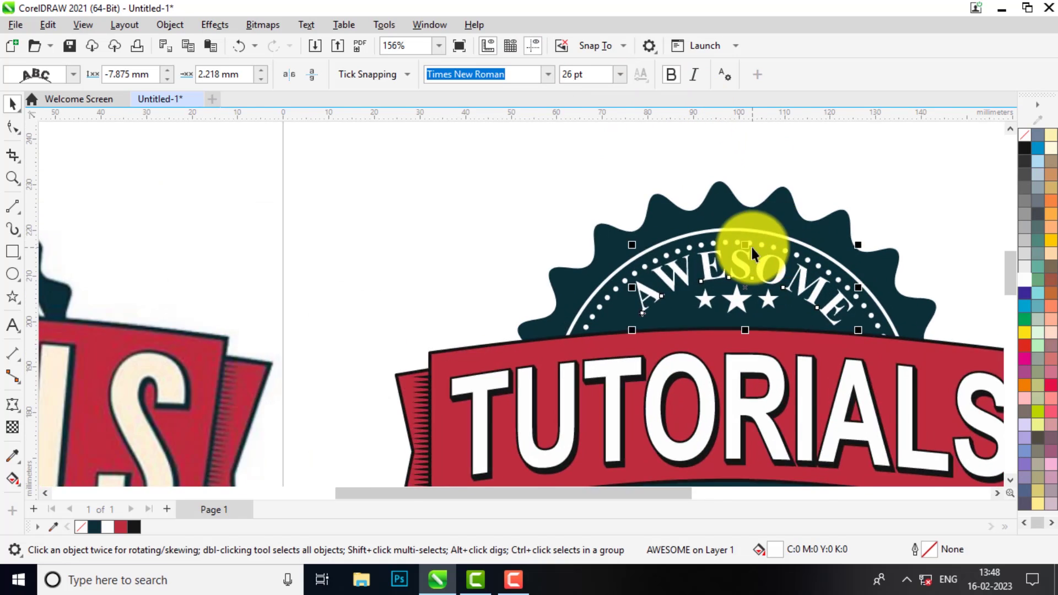
scroll(669, 290, "down", 5)
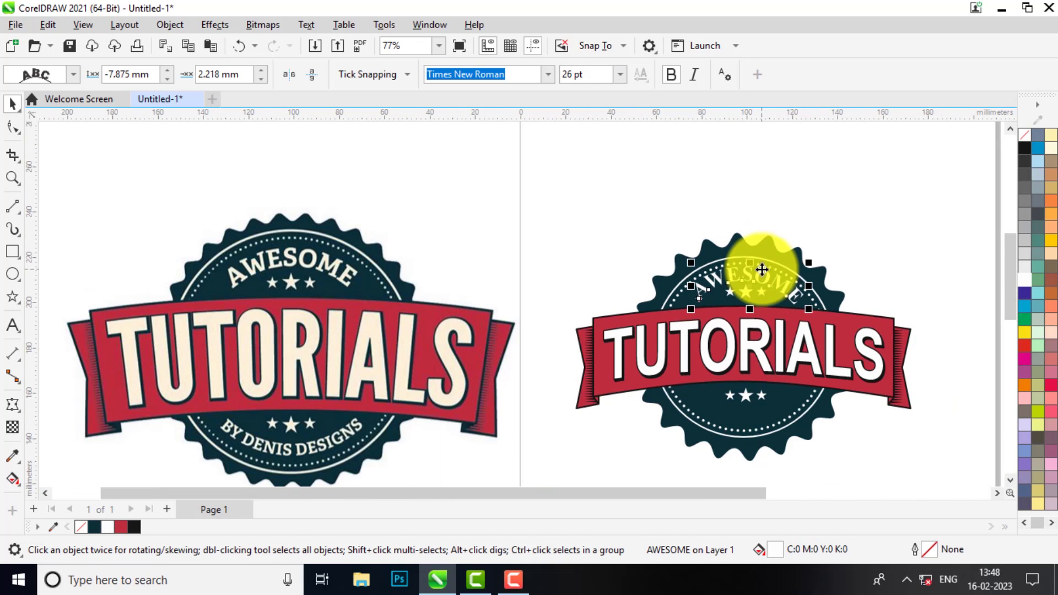
Set the curved AWESOME text's font size to 28 pt
left_click(572, 73)
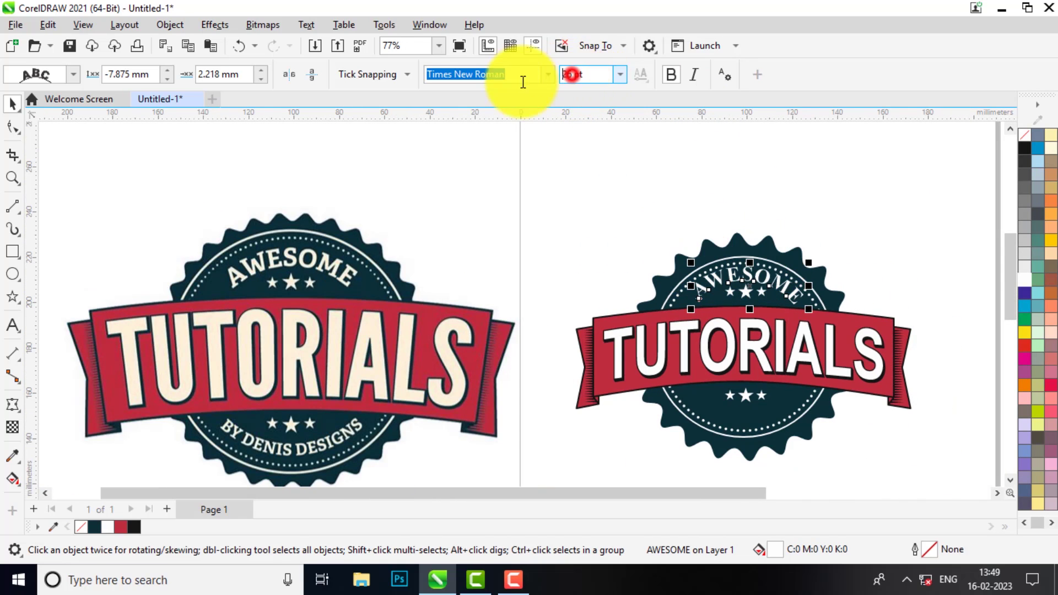
type("28")
key("Return")
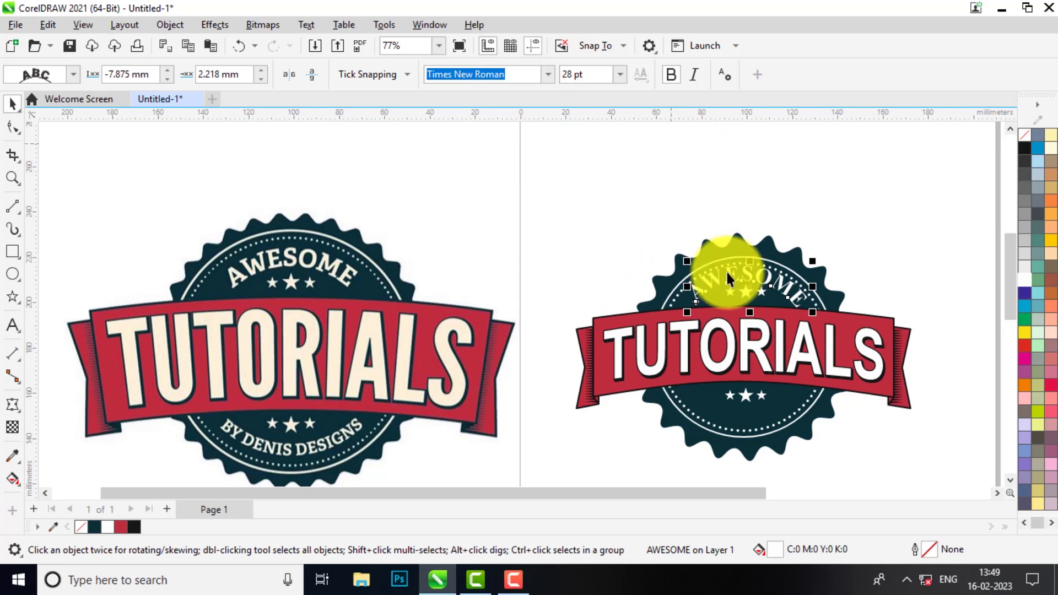
Centre the upper and lower star groups horizontally on the dark scalloped badge shape
scroll(750, 278, "up", 5)
left_click(739, 316)
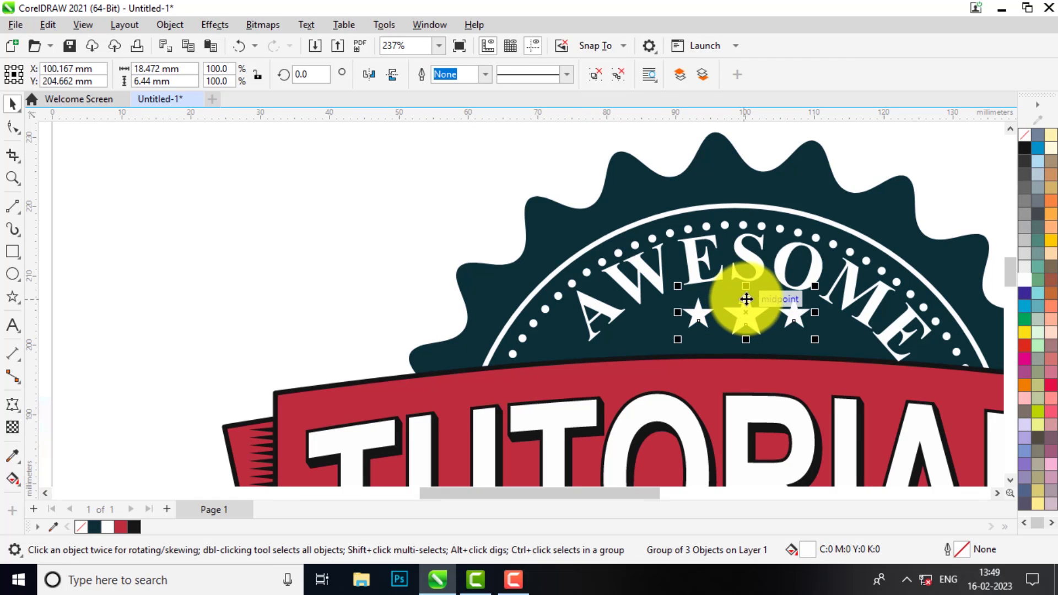
key("ctrl+z")
scroll(748, 292, "down", 3)
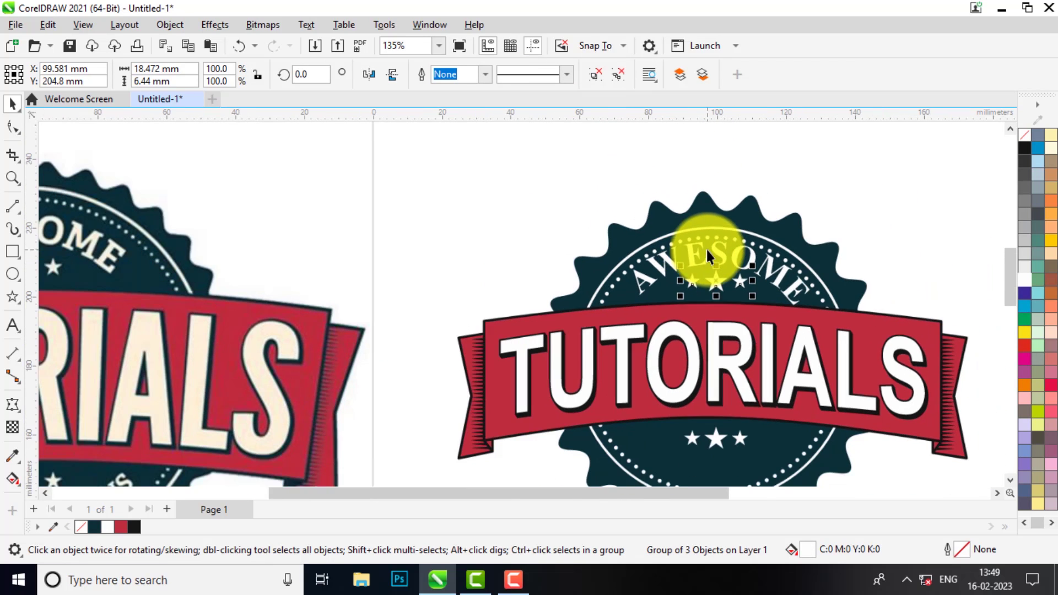
left_click(713, 433, "shift")
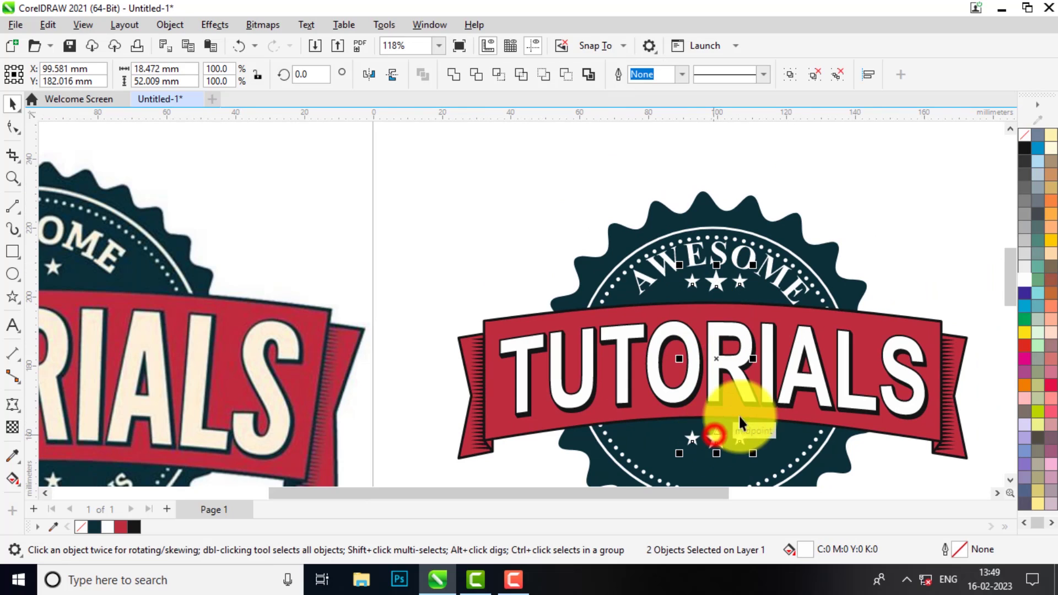
left_click(653, 231, "shift")
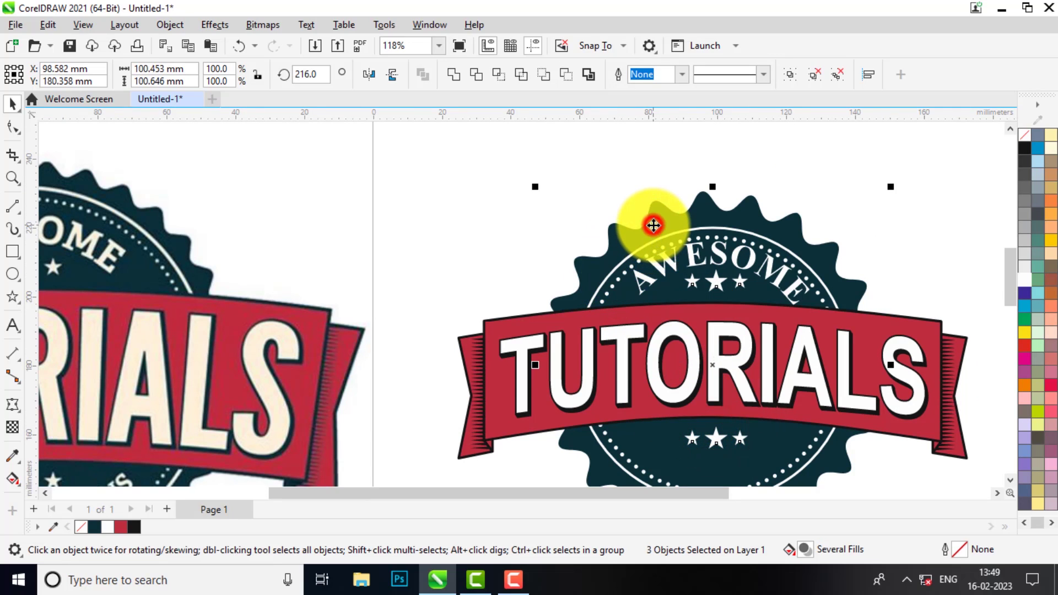
key("c")
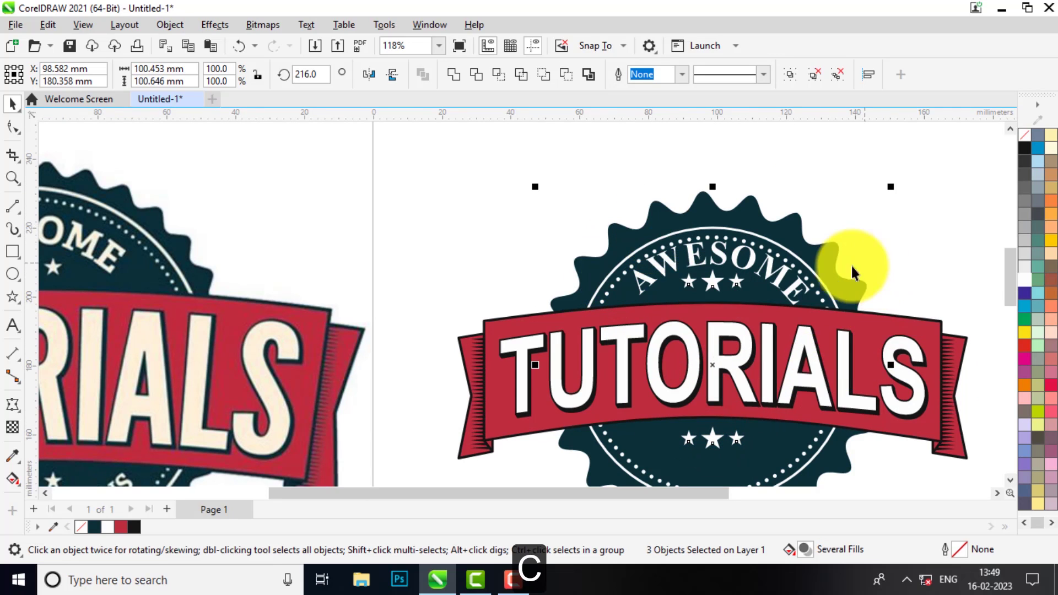
scroll(854, 270, "up", 2)
left_click(904, 276)
Reposition the AWESOME text along its circular path to about -8.9 mm distance from the path and 2.5 mm offset
left_click(676, 283)
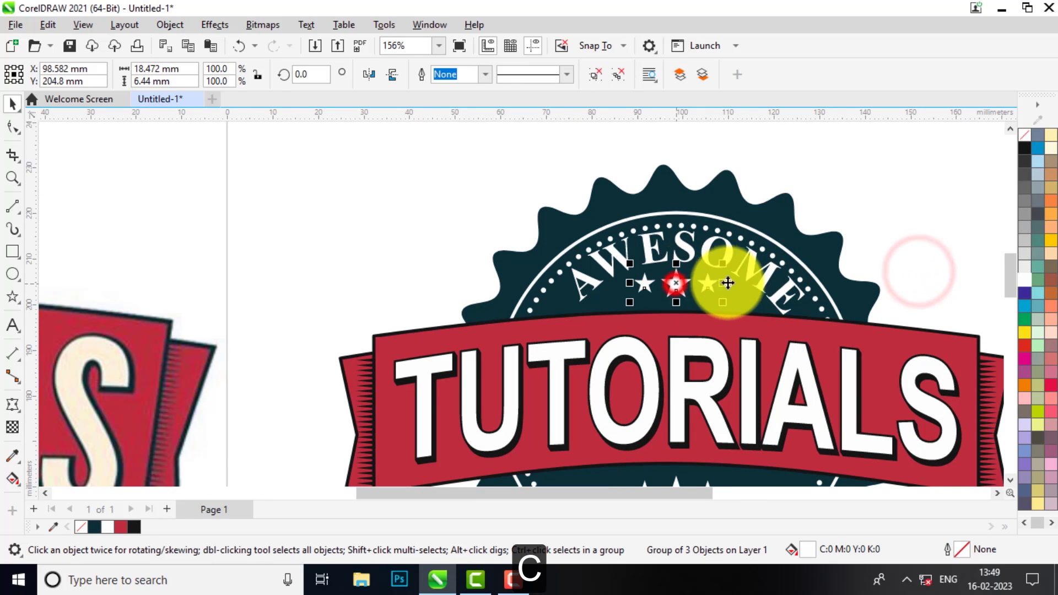
left_click(691, 255)
scroll(688, 257, "up", 4)
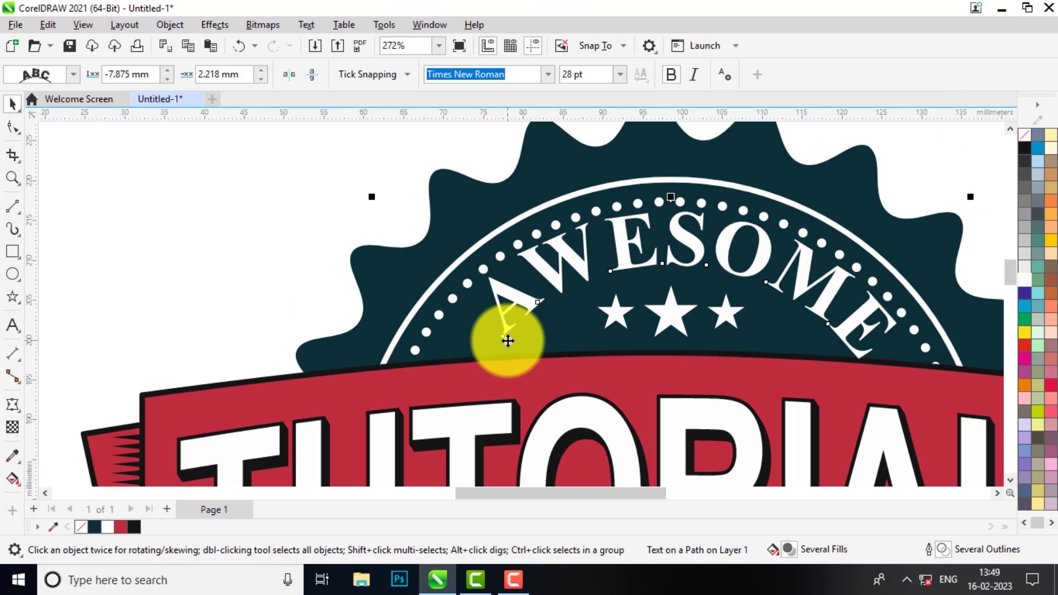
scroll(506, 342, "up", 4)
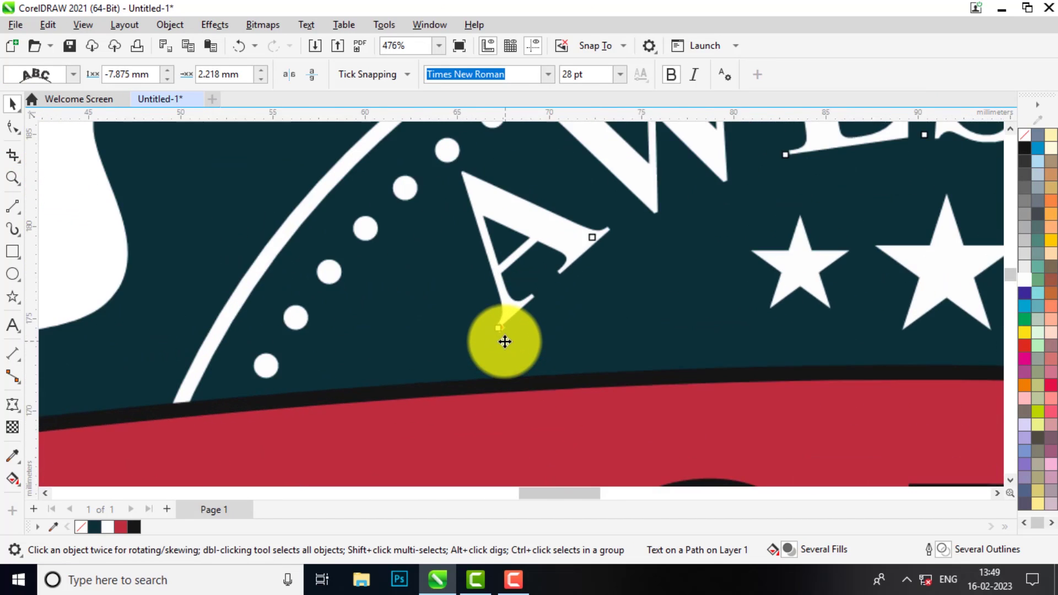
scroll(502, 336, "up", 3)
scroll(494, 319, "down", 6)
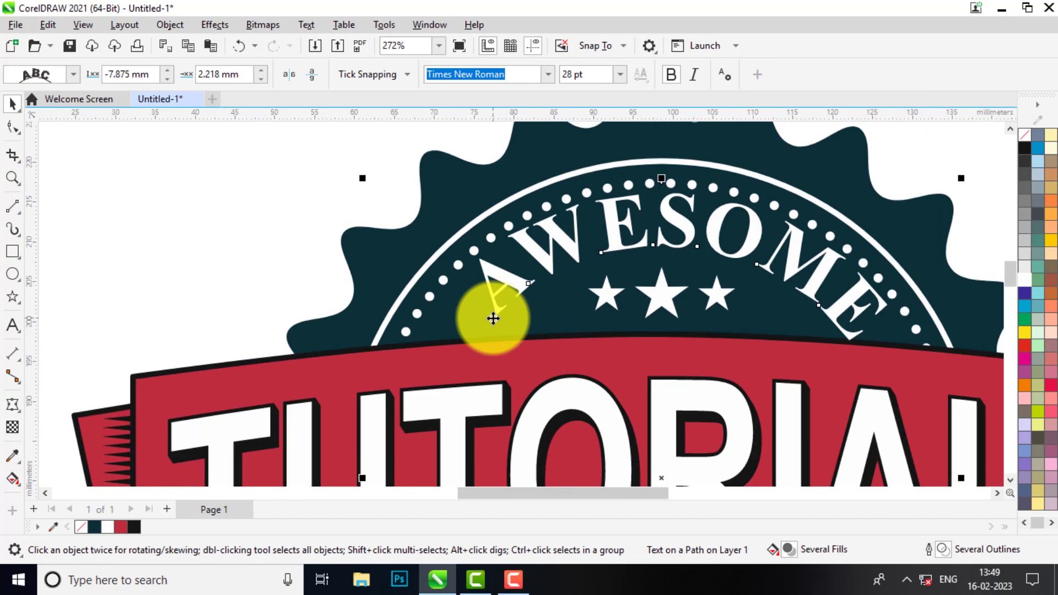
scroll(493, 319, "down", 1)
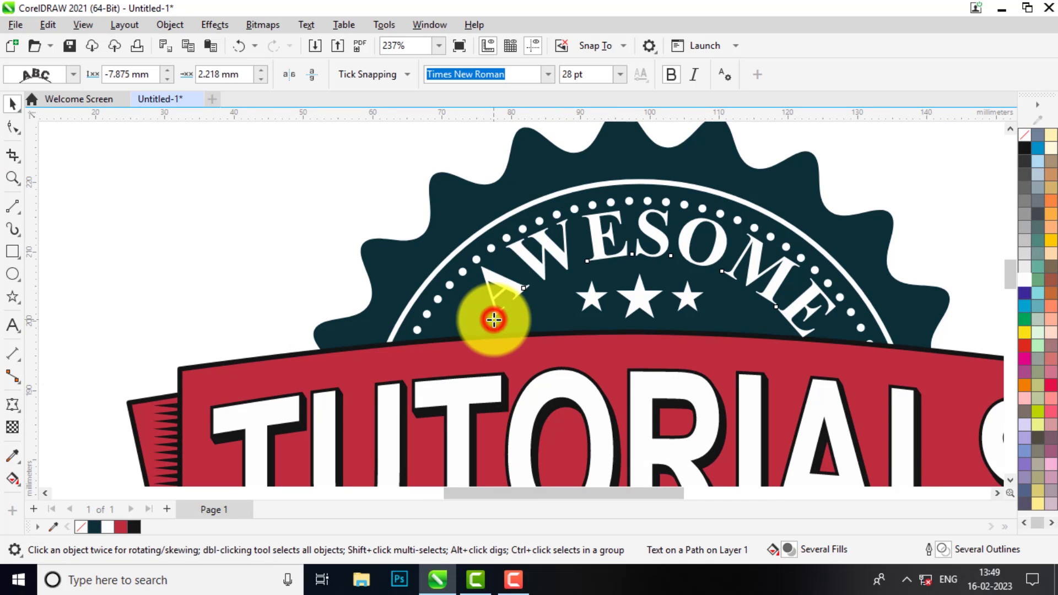
left_click_drag(494, 320, 496, 330)
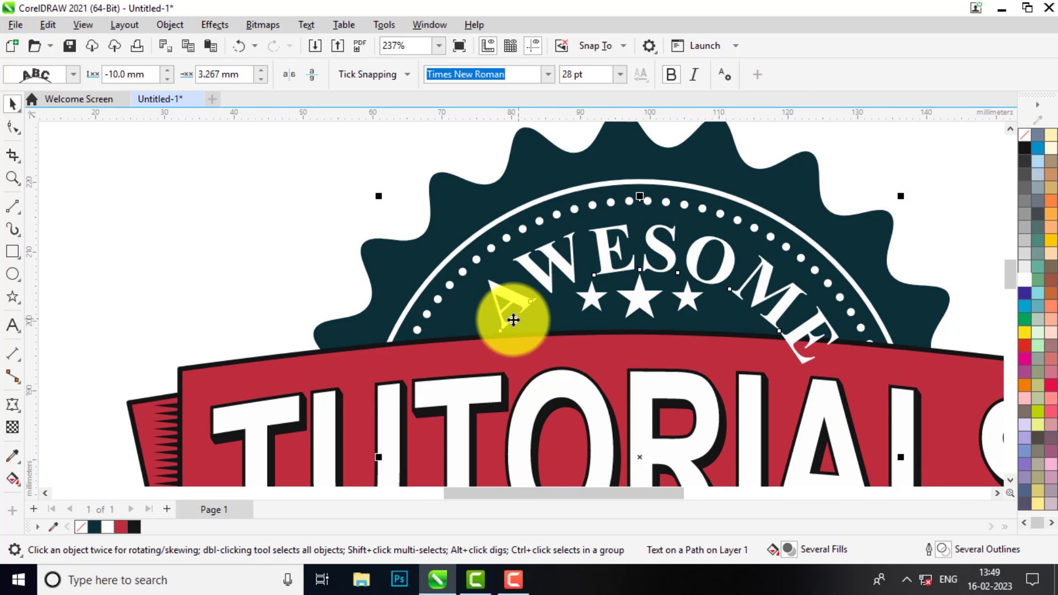
scroll(504, 330, "up", 2)
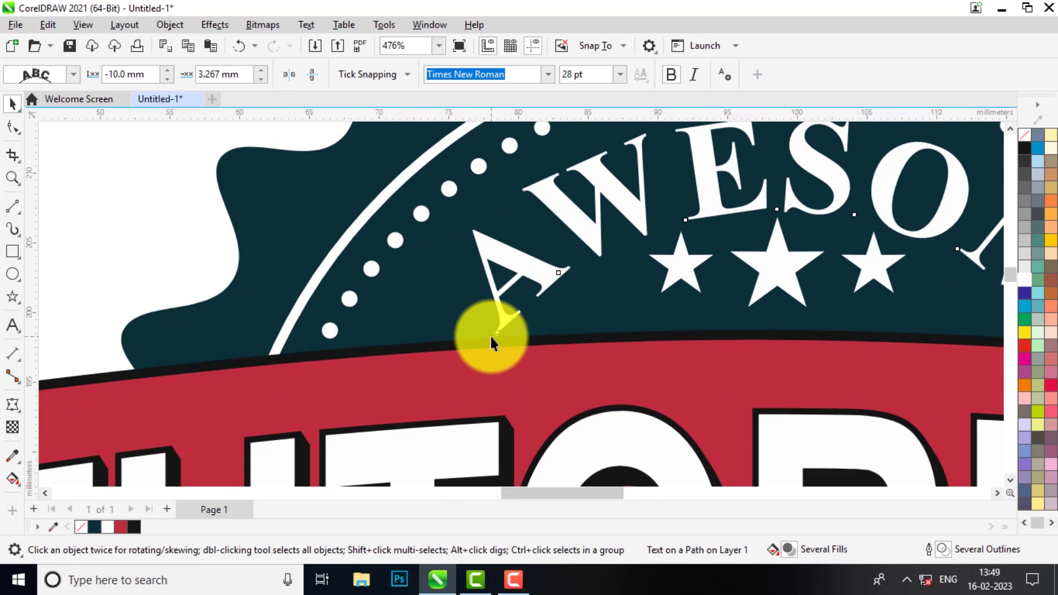
left_click_drag(497, 335, 489, 316)
scroll(459, 318, "down", 1)
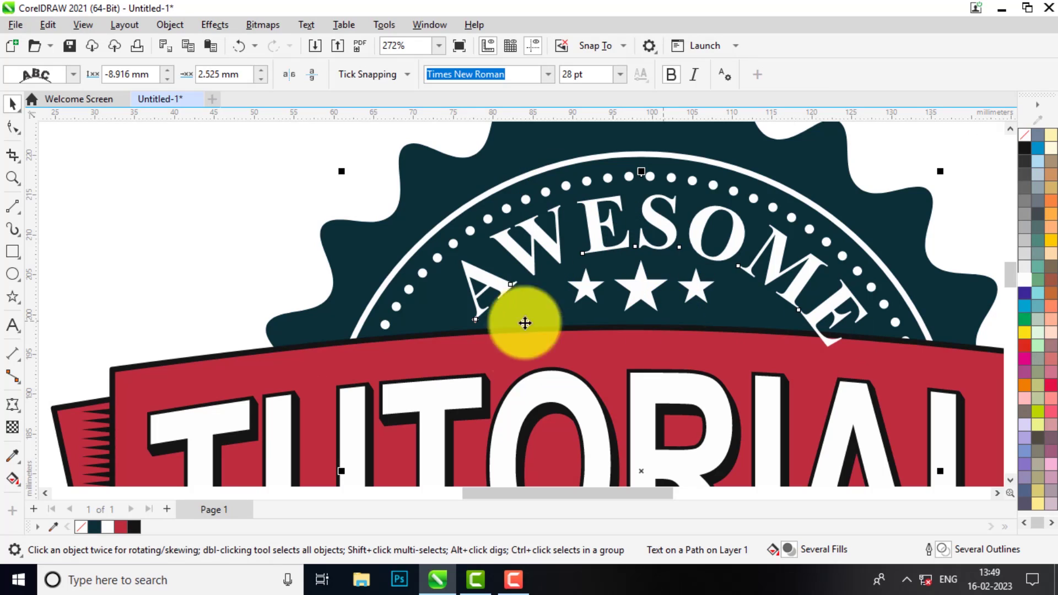
Set the AWESOME text's distance from the path to -8.416 mm and its offset to 1.025 mm
left_click(170, 70)
left_click(244, 81)
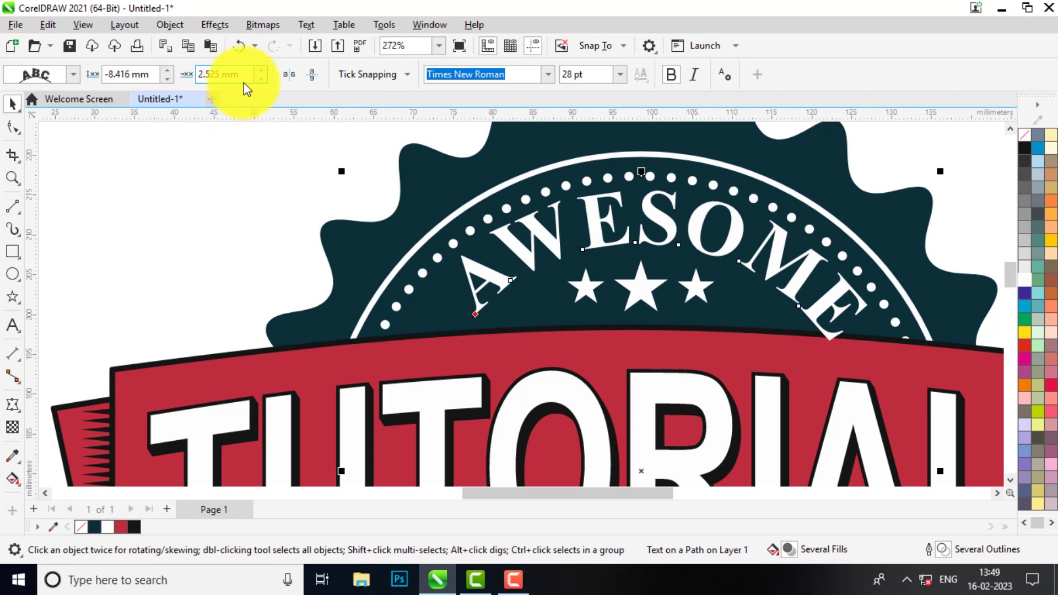
left_click(263, 81)
left_click(263, 81)
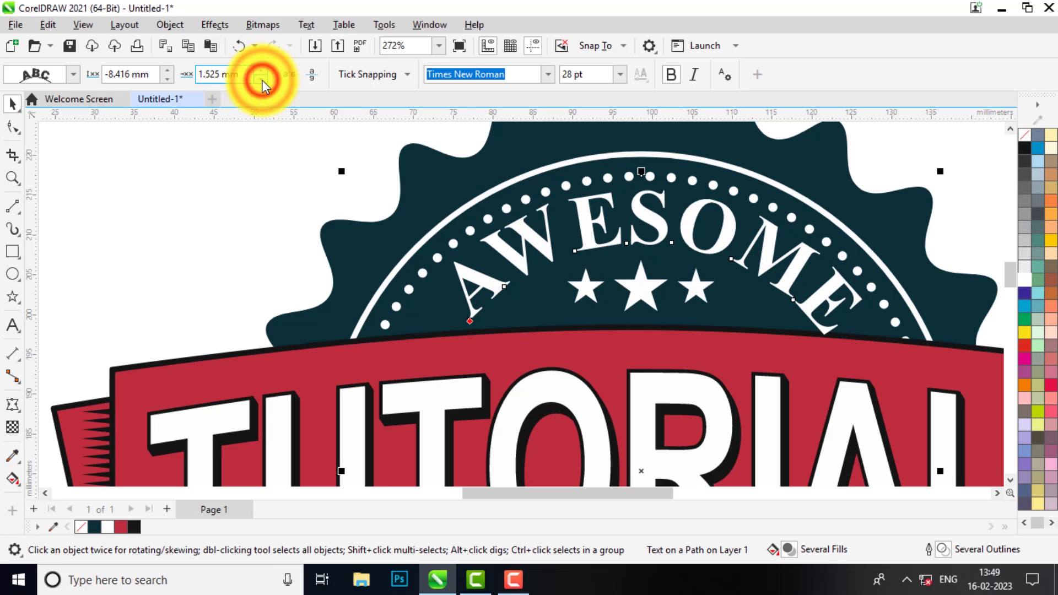
left_click(263, 80)
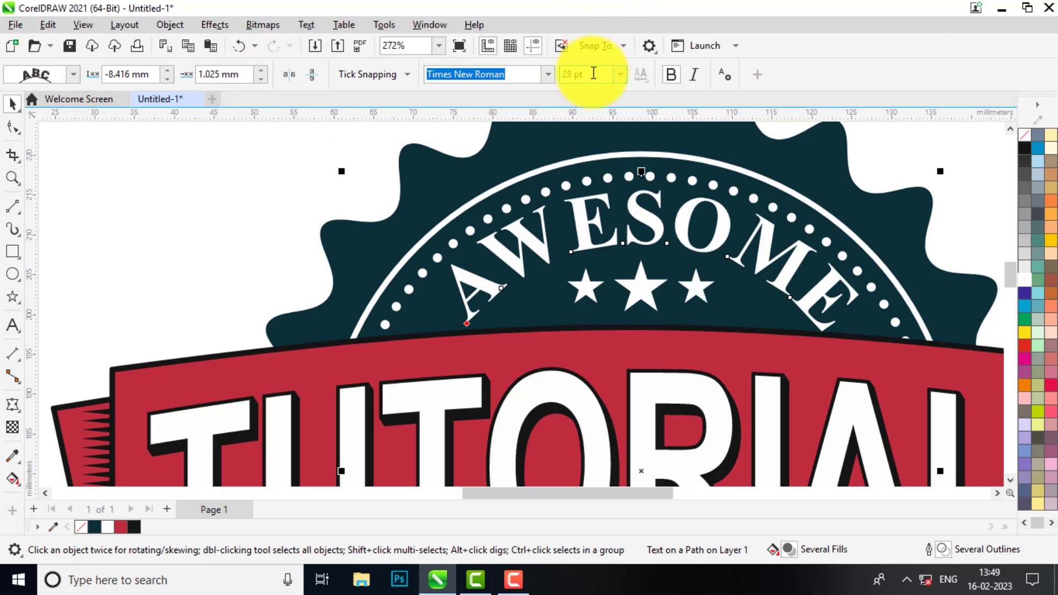
Set the curved AWESOME text's font size to 27 pt and deselect it
left_click(572, 73)
type("27")
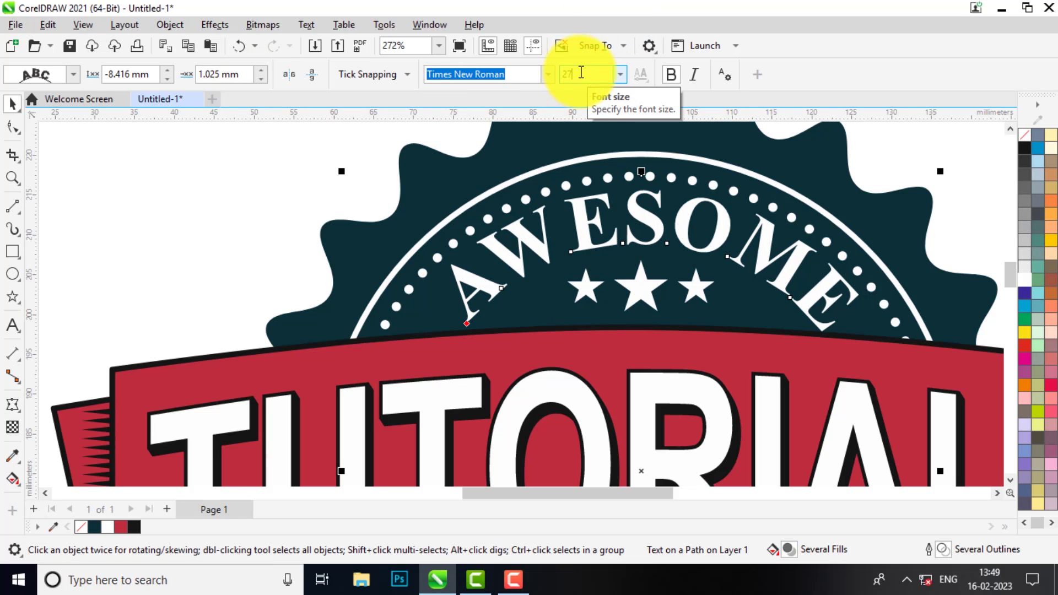
key("Return")
scroll(659, 251, "down", 5)
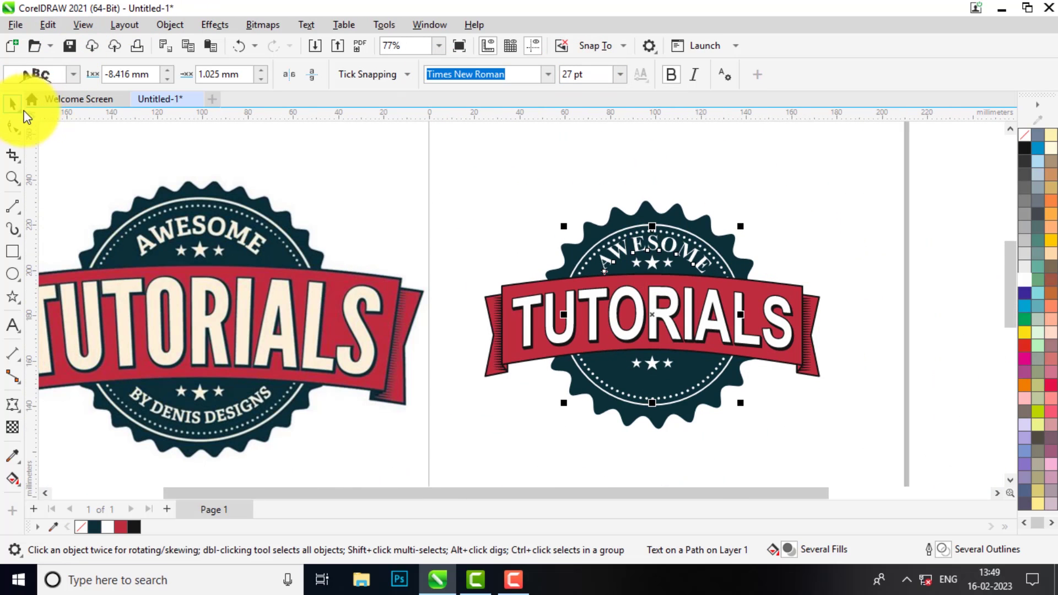
left_click(449, 182)
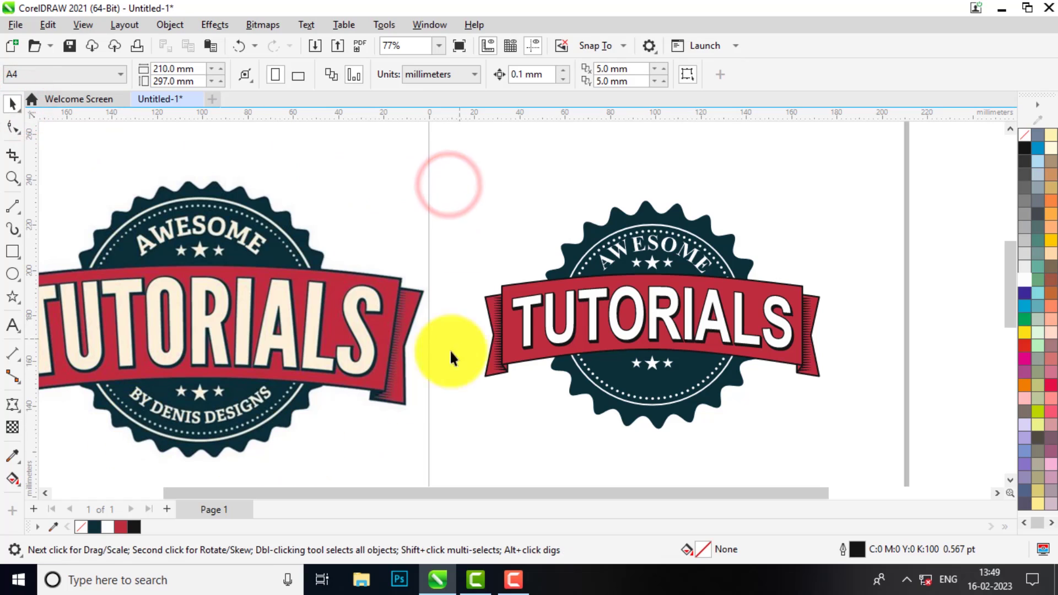
Add the artistic text "BY ACHIEVERS DESIGN" on the empty area just below the badge
left_click(13, 326)
left_click(500, 451)
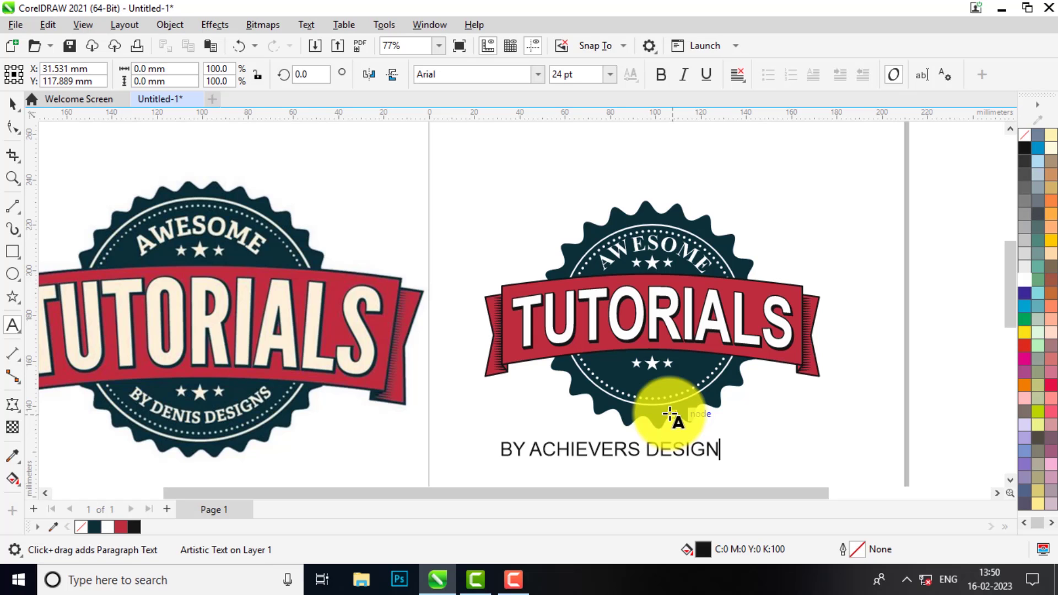
left_click(3, 106)
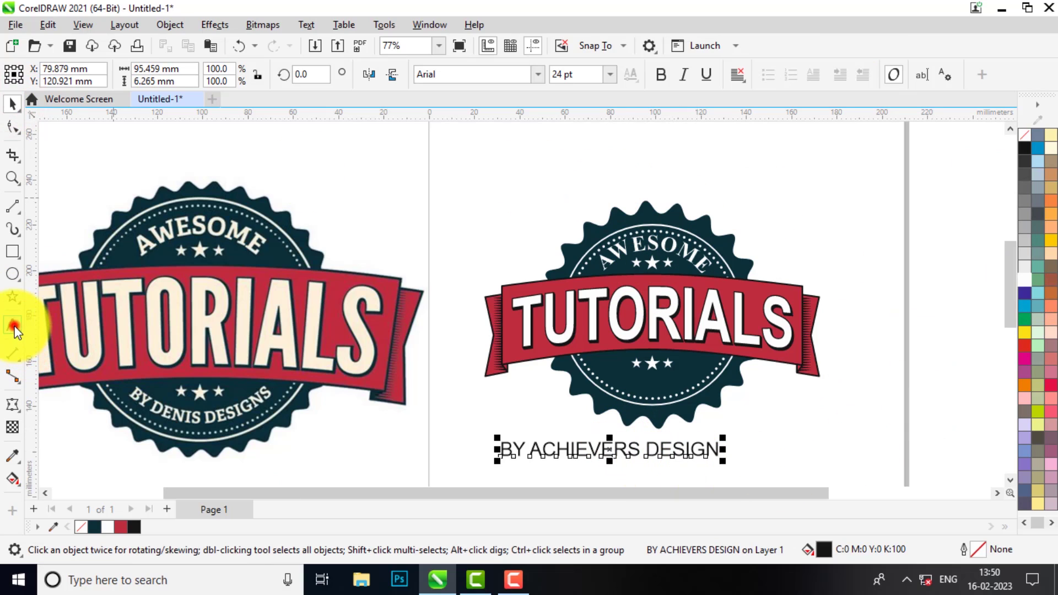
Replace the word ACHIEVERS with AICE so that the line below the badge reads "BY AICE DESIGN"
left_click(13, 325)
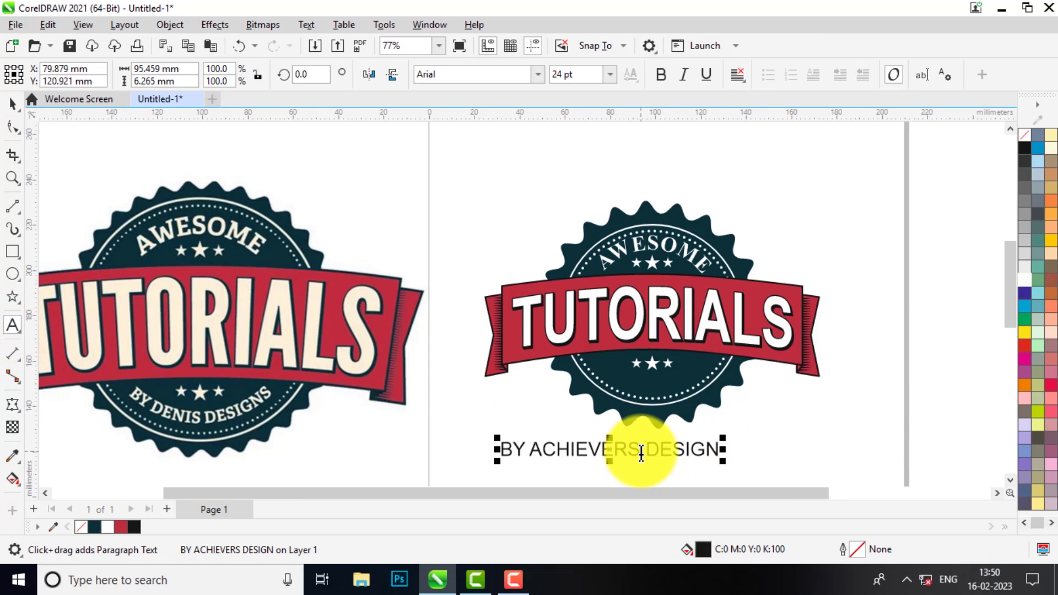
left_click_drag(641, 454, 544, 451)
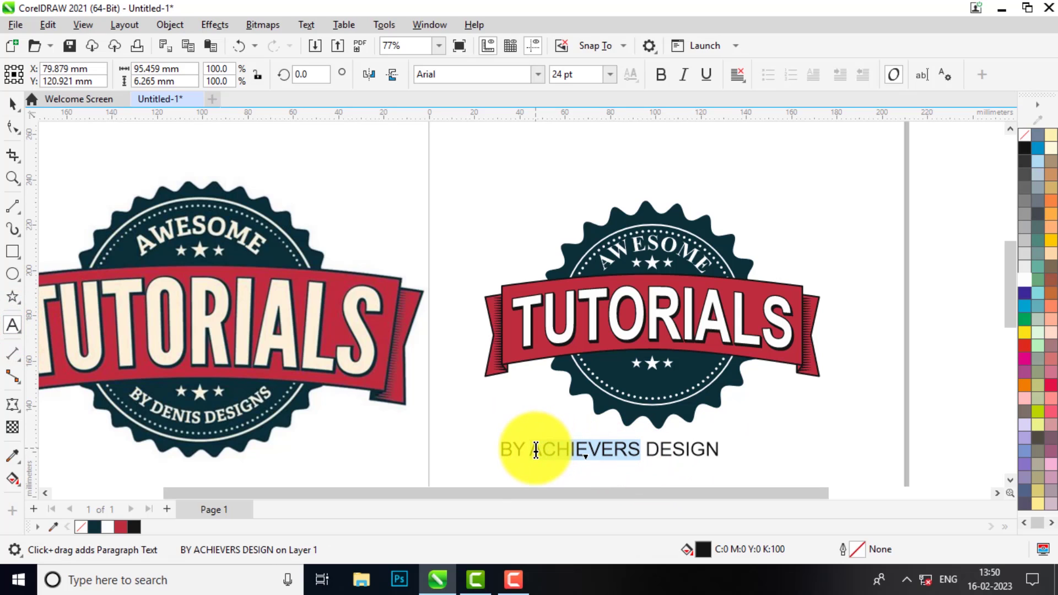
type("ai")
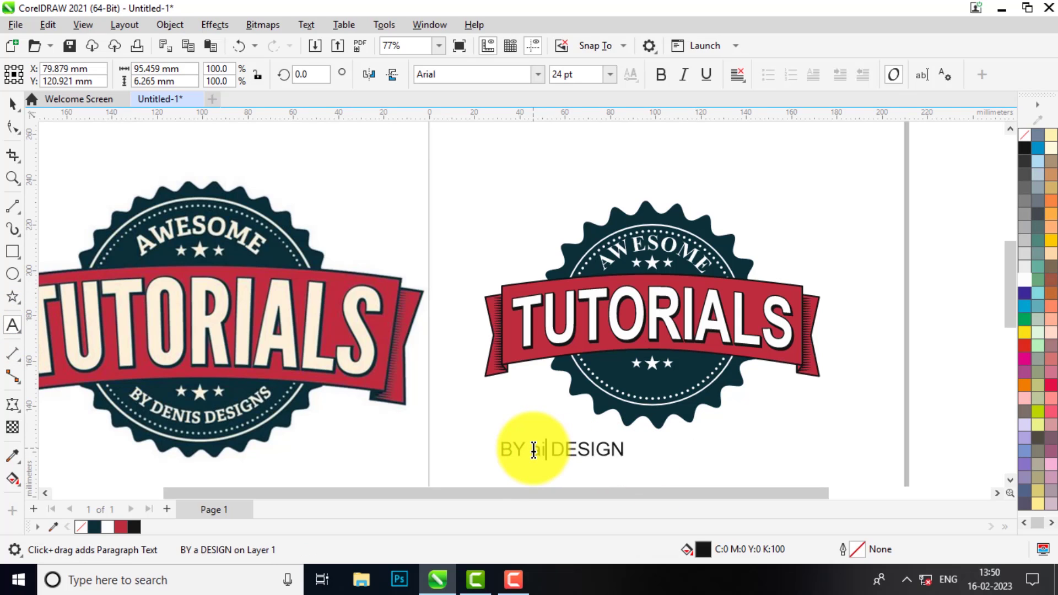
key("BackSpace")
key("BackSpace")
key("BackSpace")
key("BackSpace")
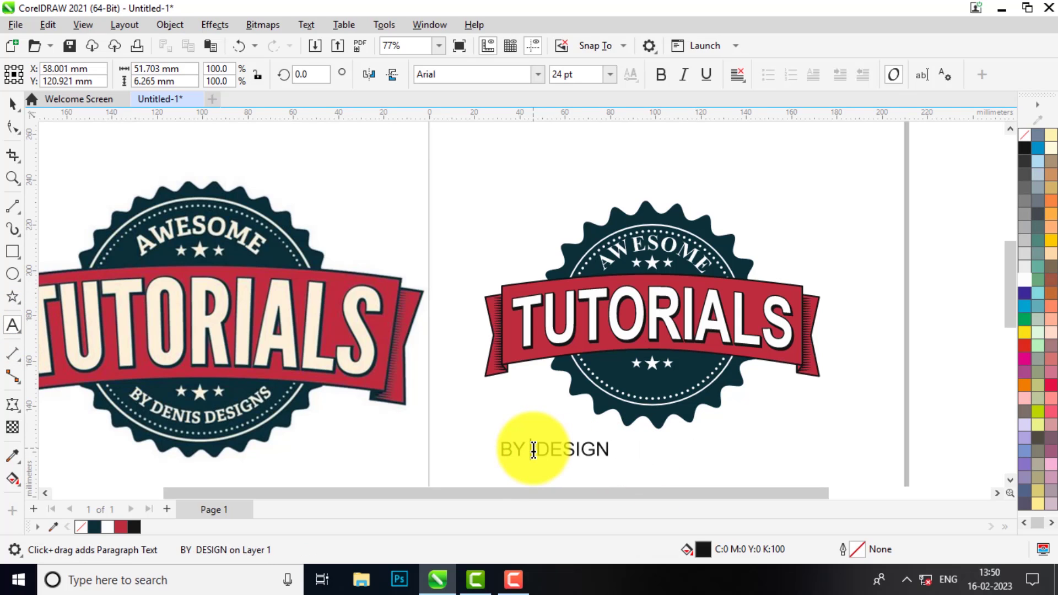
left_click(11, 102)
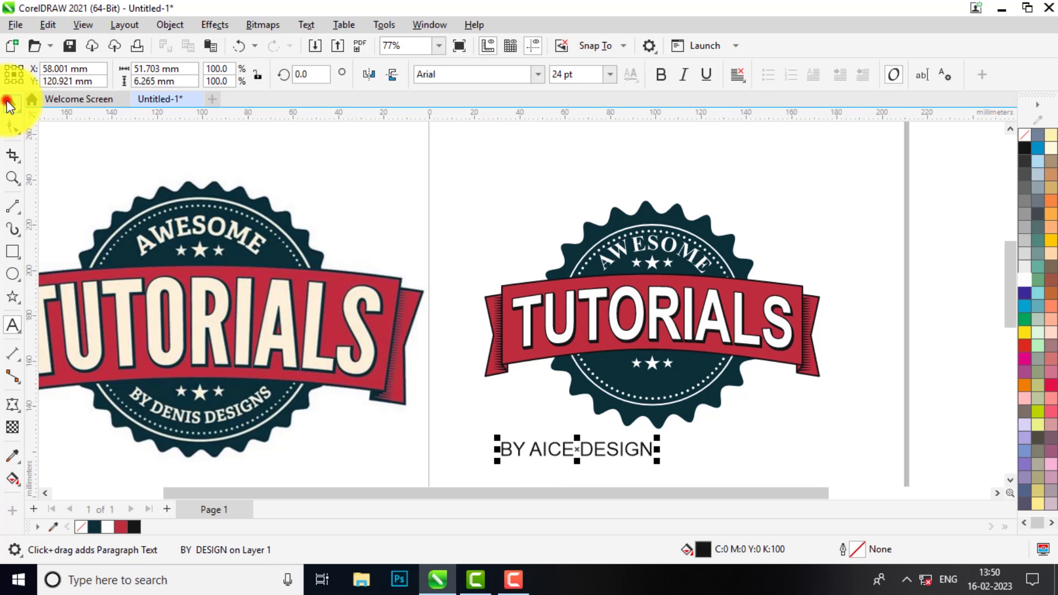
Format the BY AICE DESIGN text as bold Times New Roman
left_click(662, 75)
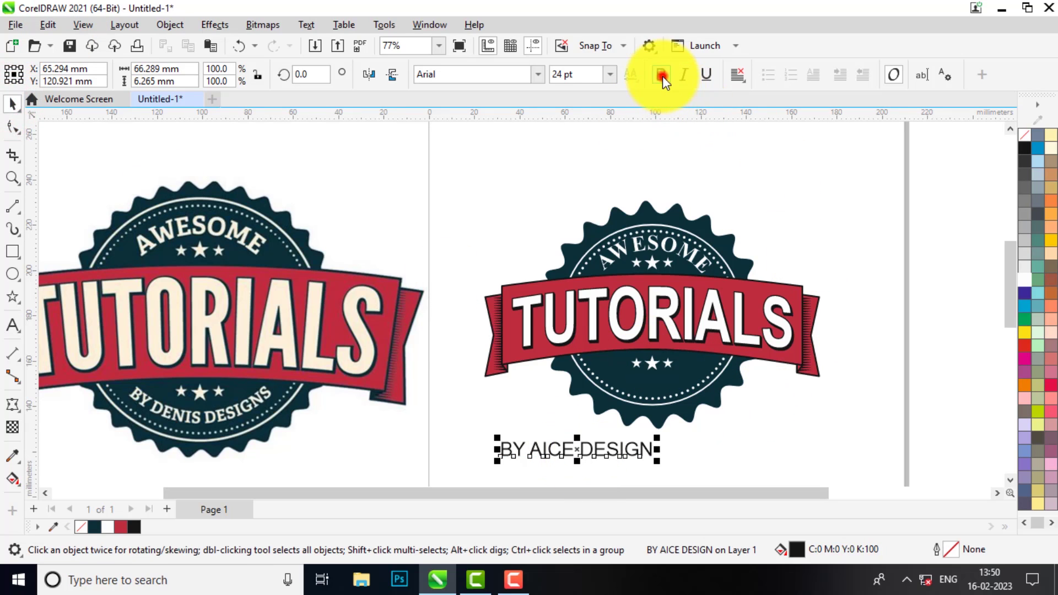
type("Times New Roman")
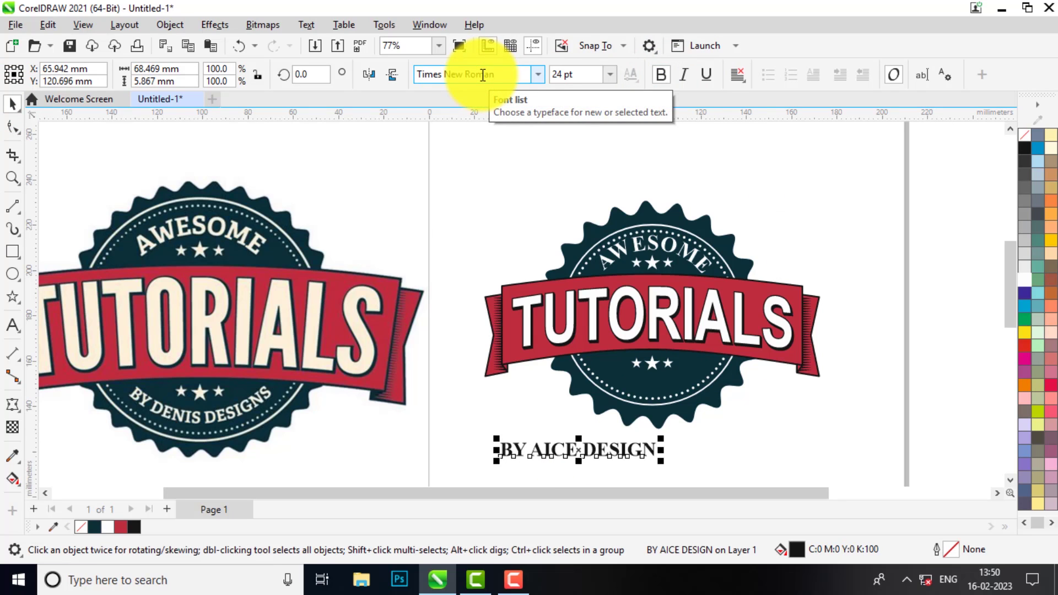
key("Return")
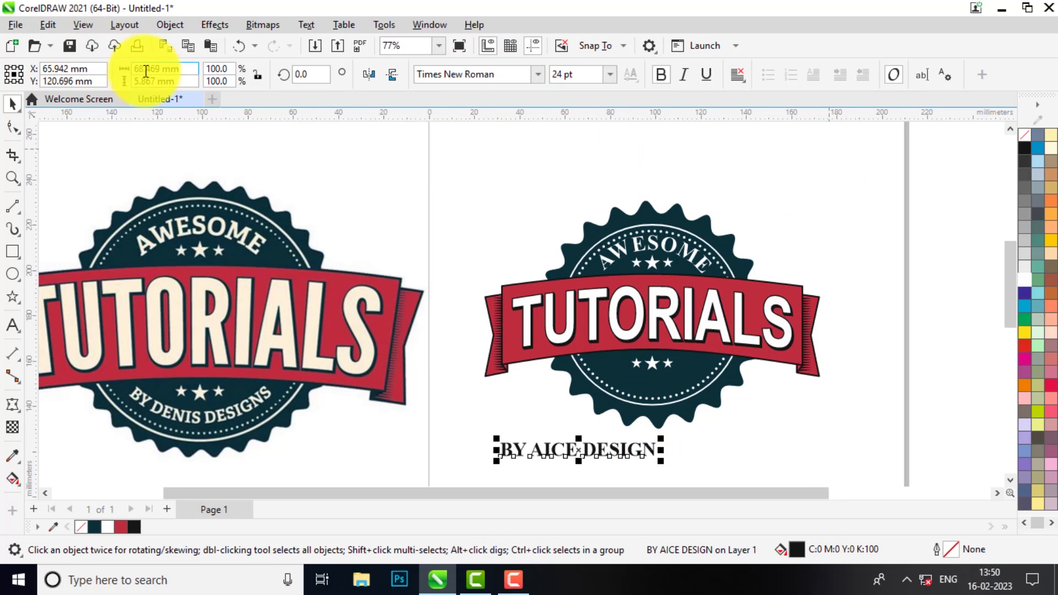
Fit the BY AICE DESIGN text to the badge's lower circular path, at about -5.74 mm distance and 98.109 mm offset
left_click(308, 26)
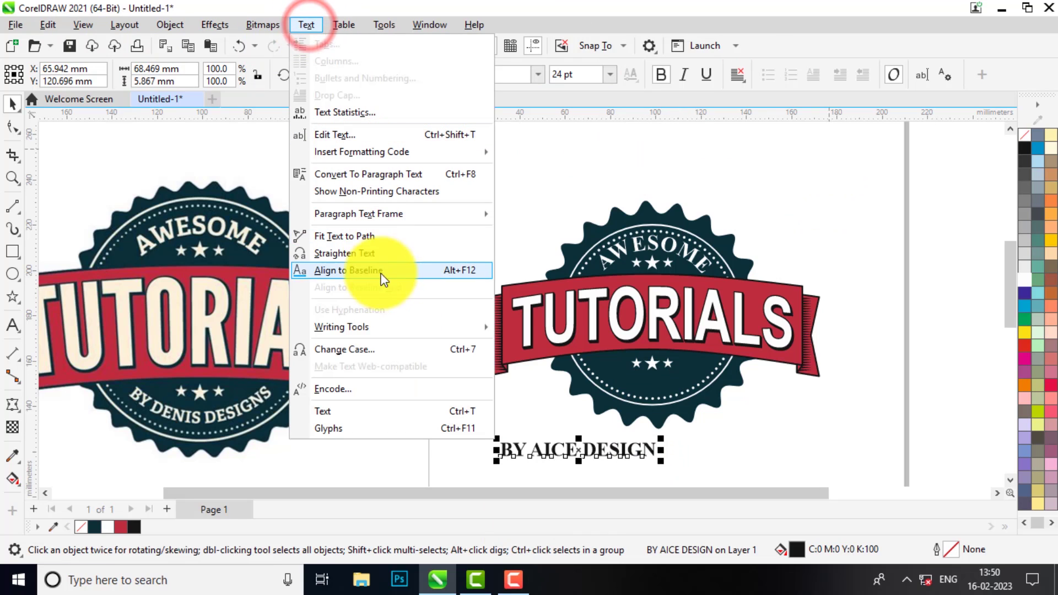
left_click(343, 237)
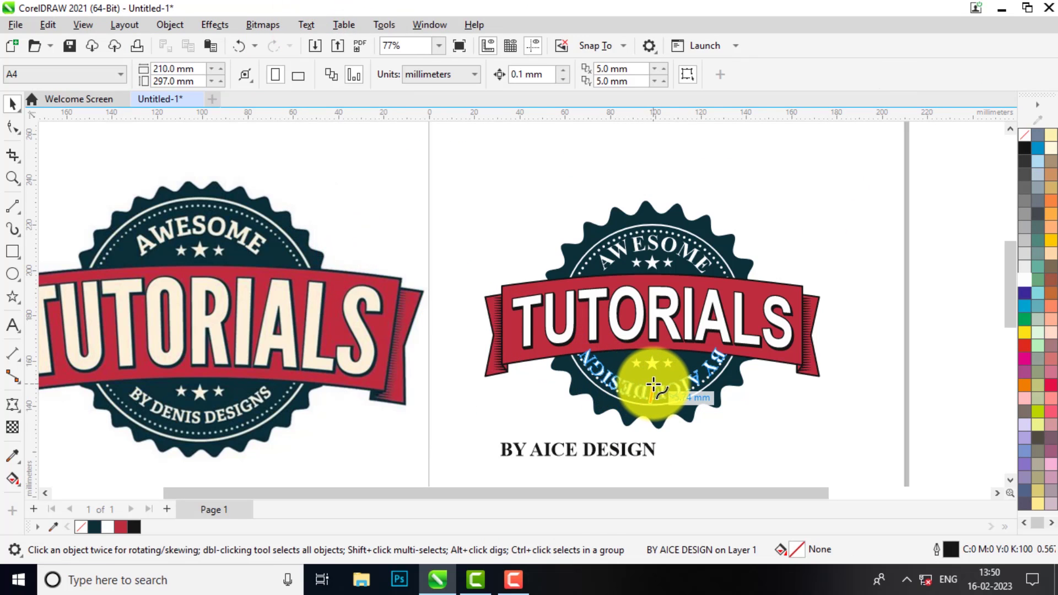
left_click(651, 384)
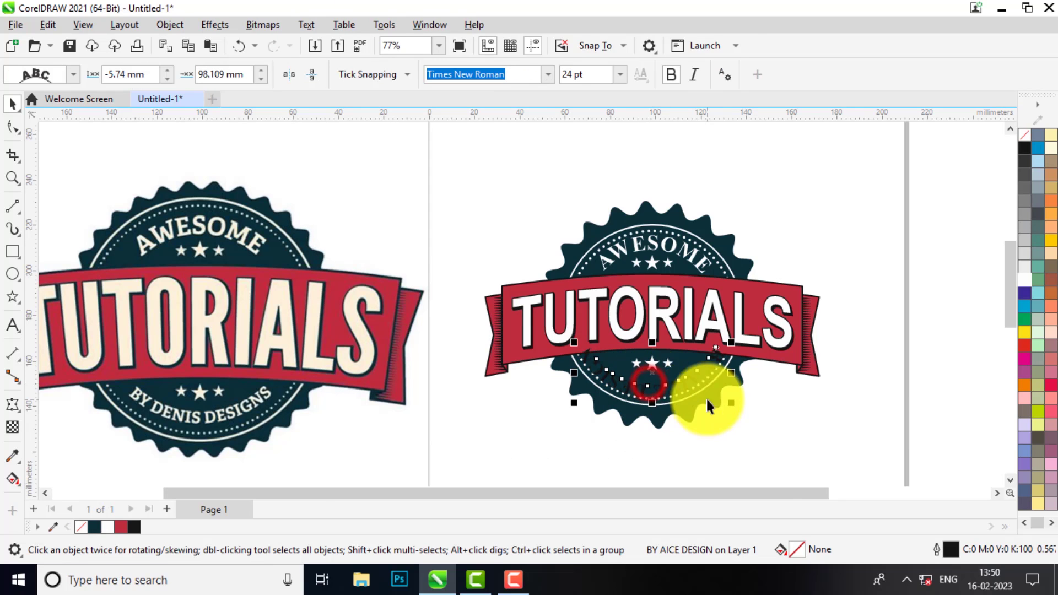
scroll(681, 385, "up", 4)
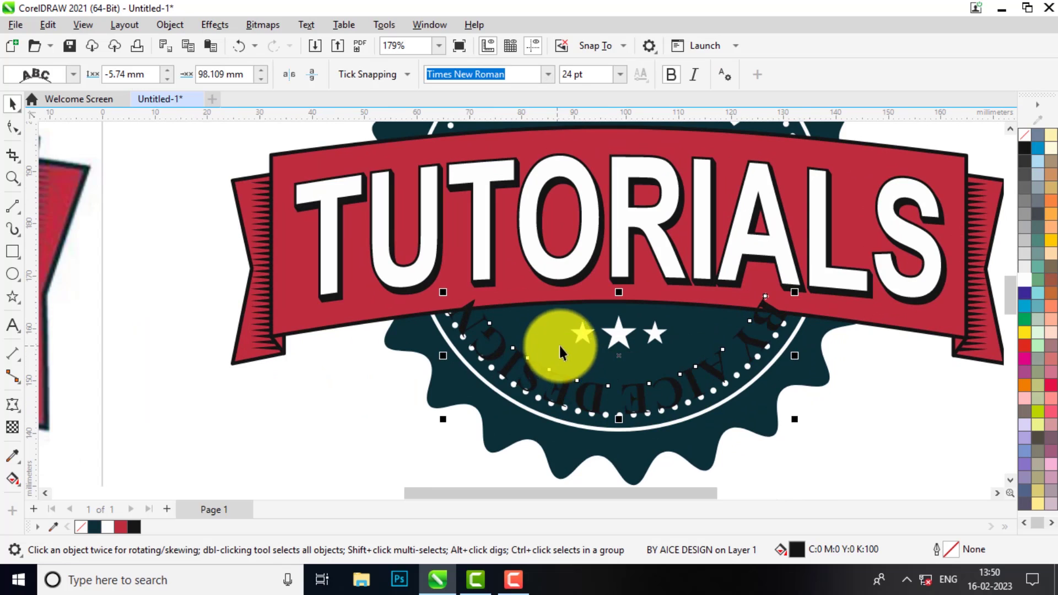
scroll(626, 338, "down", 3)
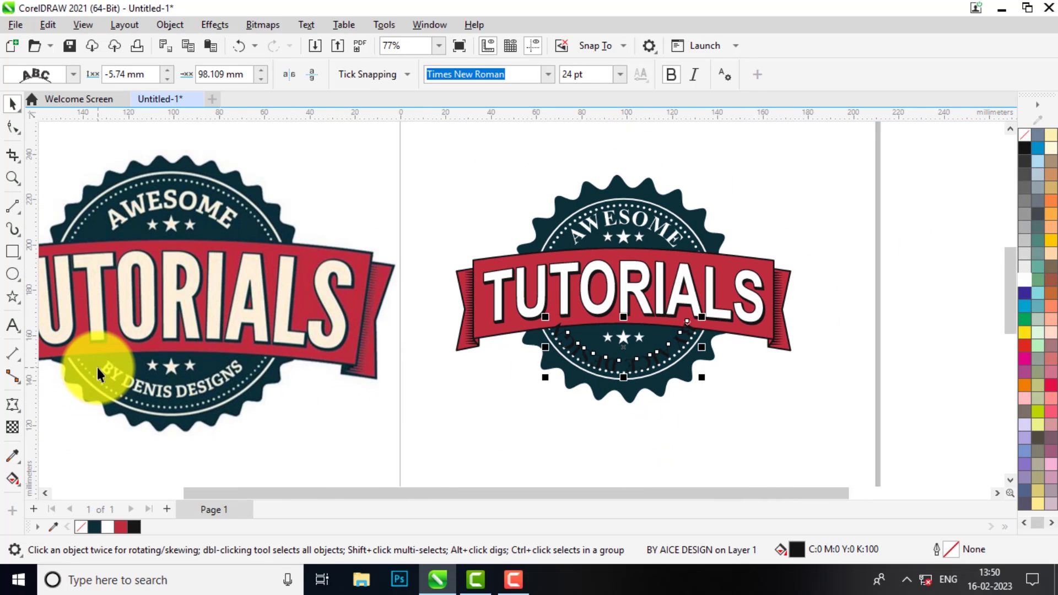
scroll(632, 356, "up", 4)
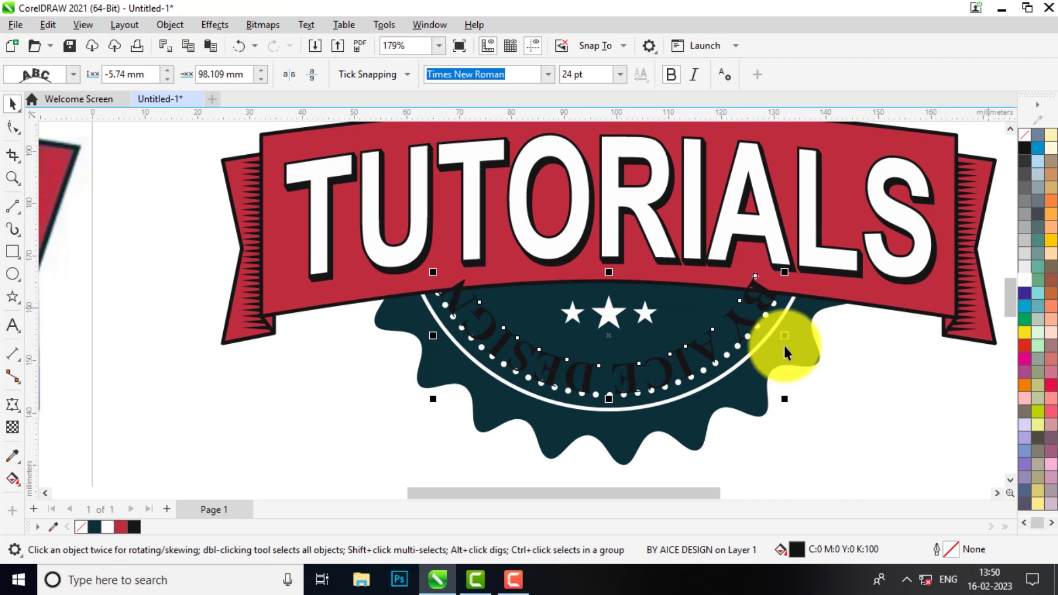
Fill the curved BY AICE DESIGN text with white and mirror it both horizontally and vertically on its path
left_click(1023, 279)
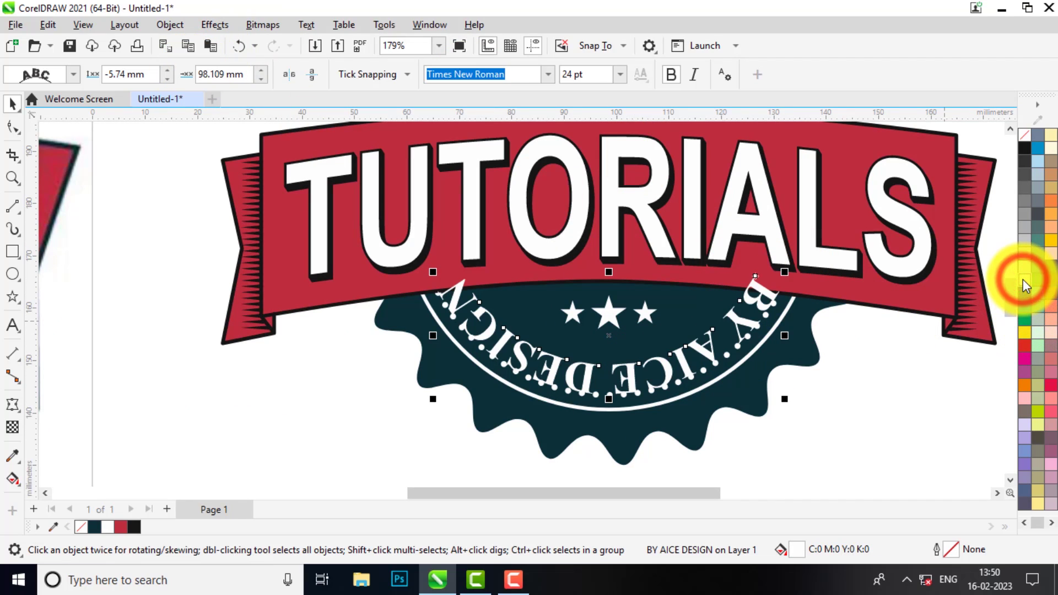
left_click(289, 74)
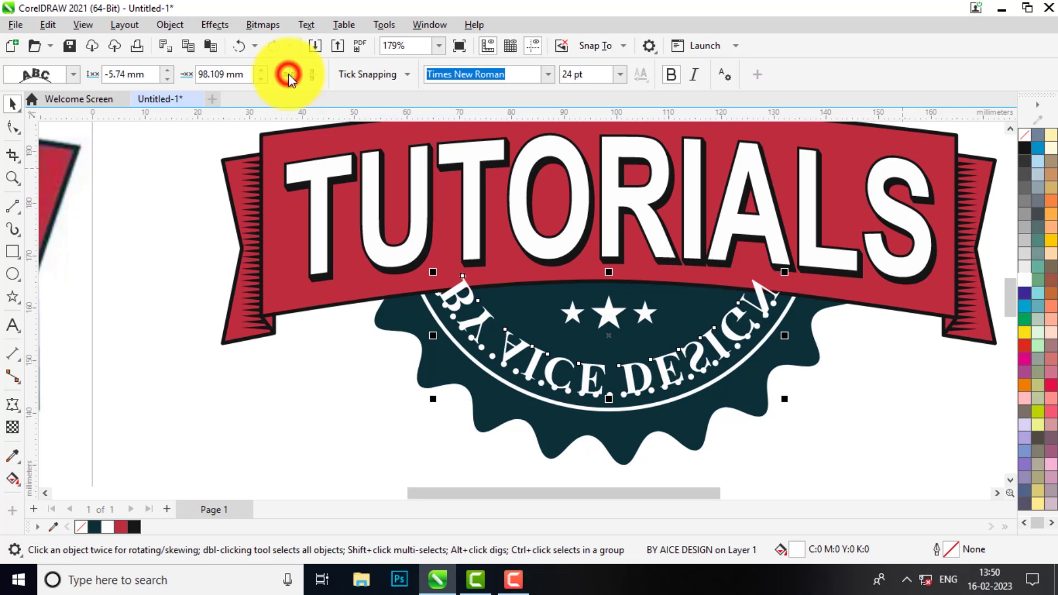
left_click(313, 74)
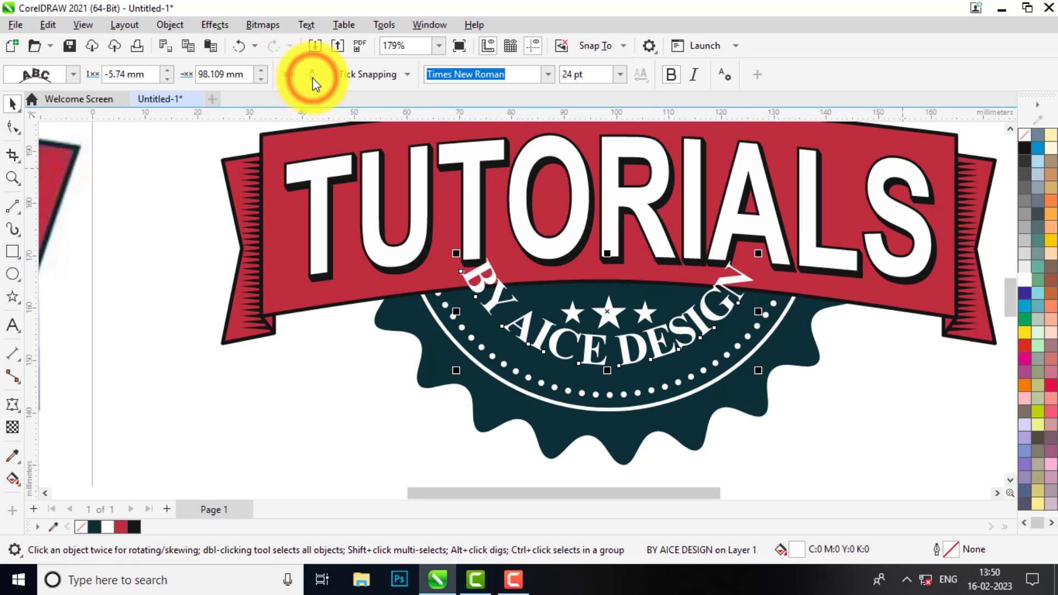
Set the BY AICE DESIGN text's distance from the path to -1.24 mm
left_click(166, 79)
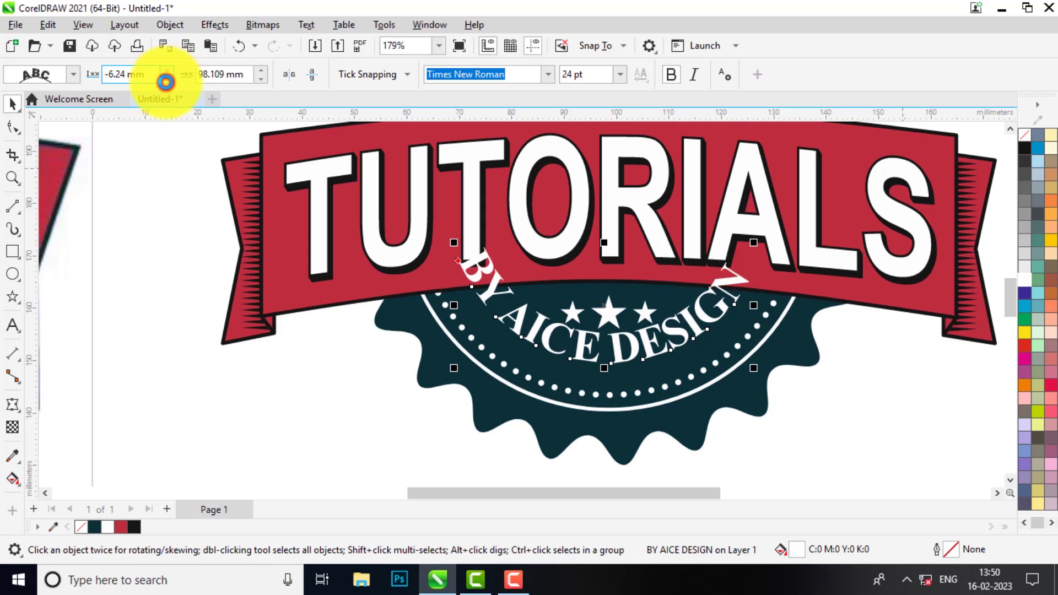
left_click(168, 72)
left_click(167, 72)
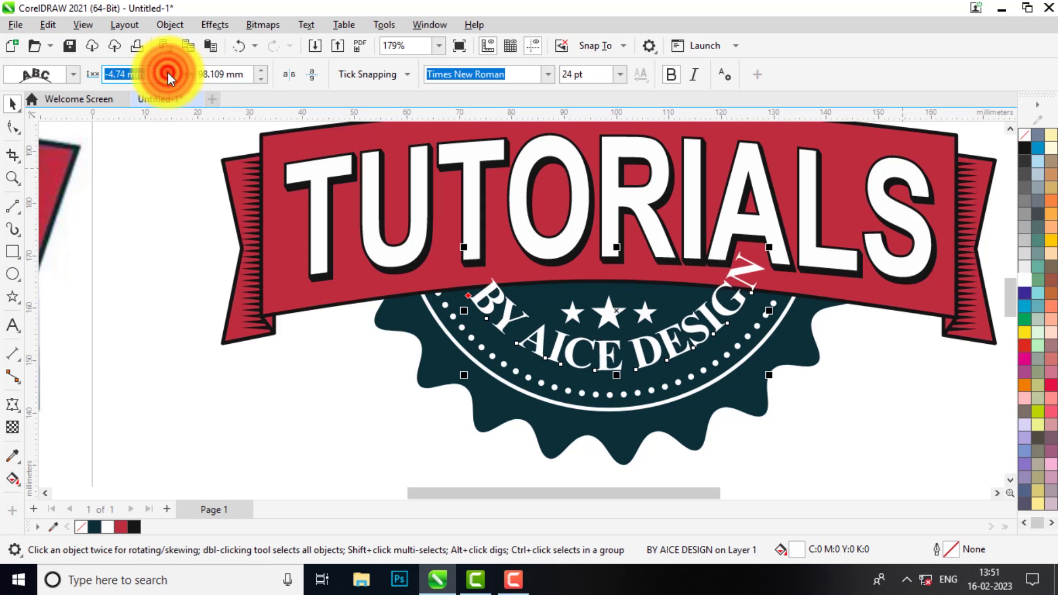
left_click(168, 72)
left_click(167, 71)
left_click(168, 71)
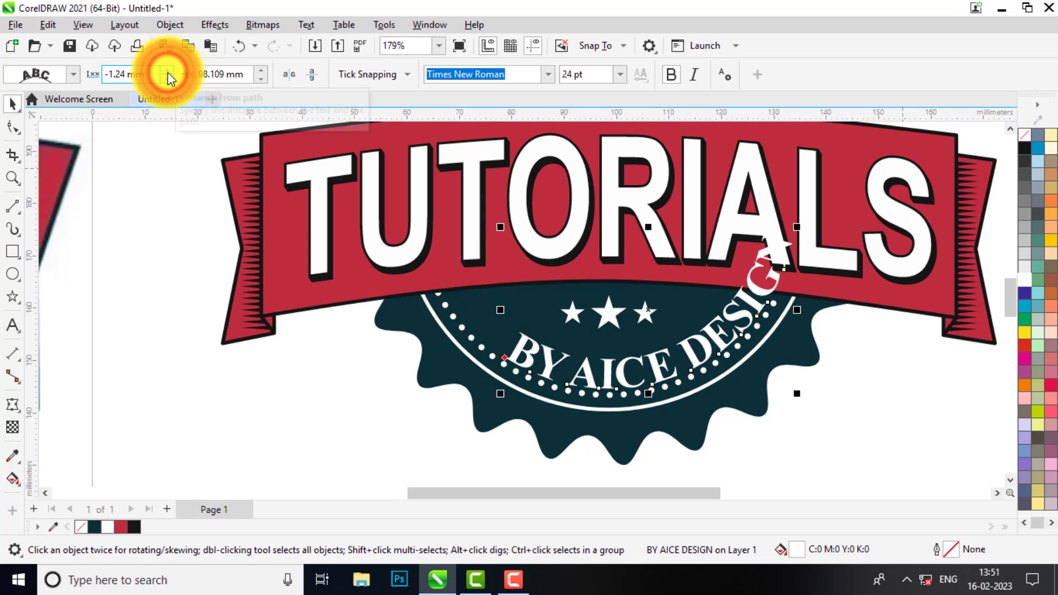
Set the BY AICE DESIGN text's offset along the path to 111.609 mm
left_click(261, 78)
left_click(261, 78)
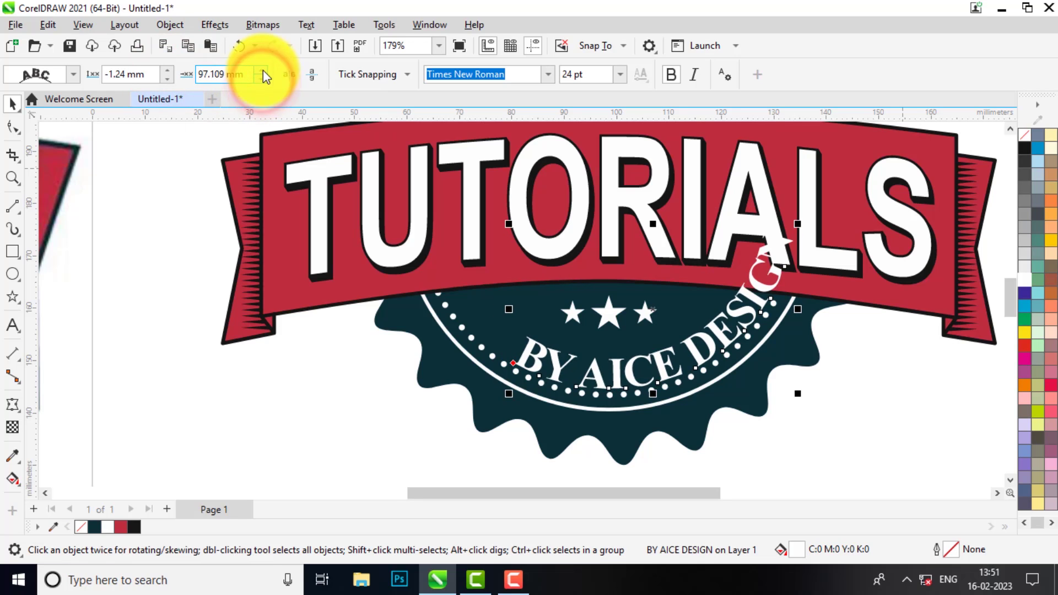
left_click(262, 70)
left_click(261, 71)
left_click(259, 70)
left_click(259, 70)
left_click(258, 71)
left_click(258, 71)
left_click(258, 71)
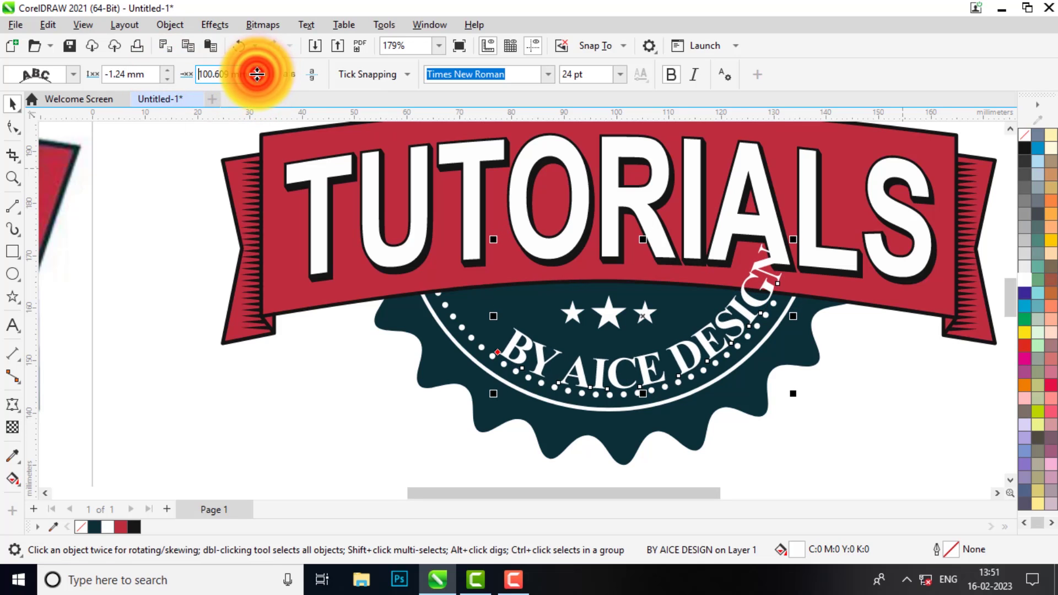
left_click(258, 70)
left_click(258, 70)
left_click(258, 71)
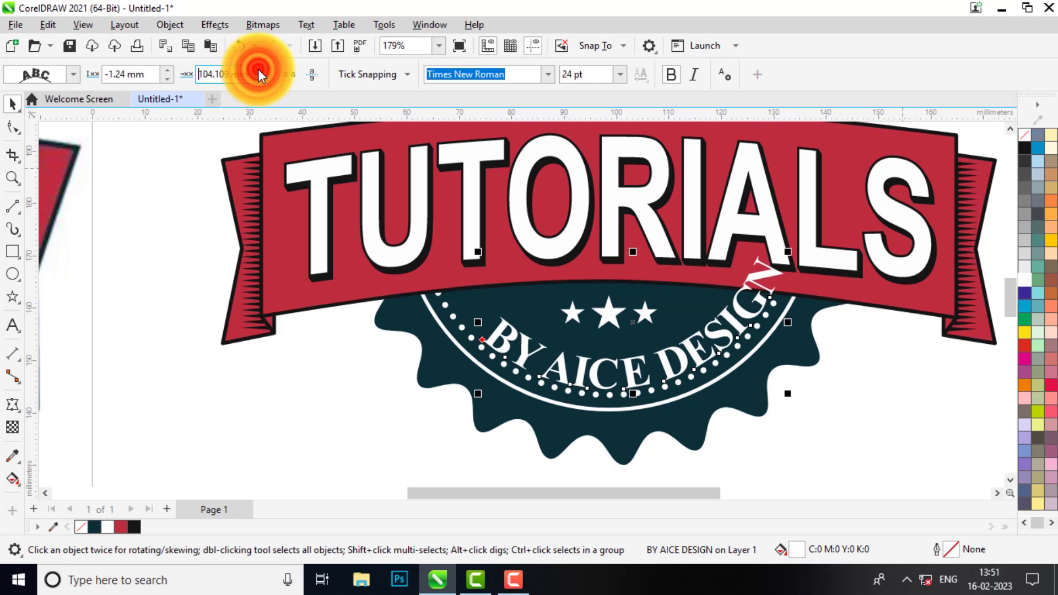
left_click(258, 71)
left_click(258, 70)
left_click(259, 71)
left_click(259, 71)
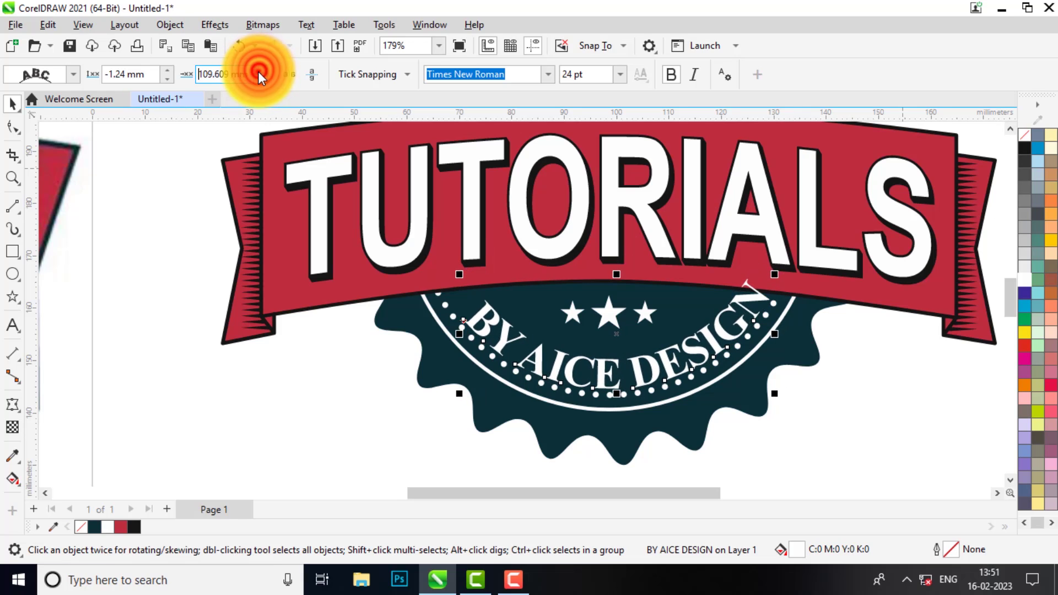
left_click(258, 71)
left_click(257, 71)
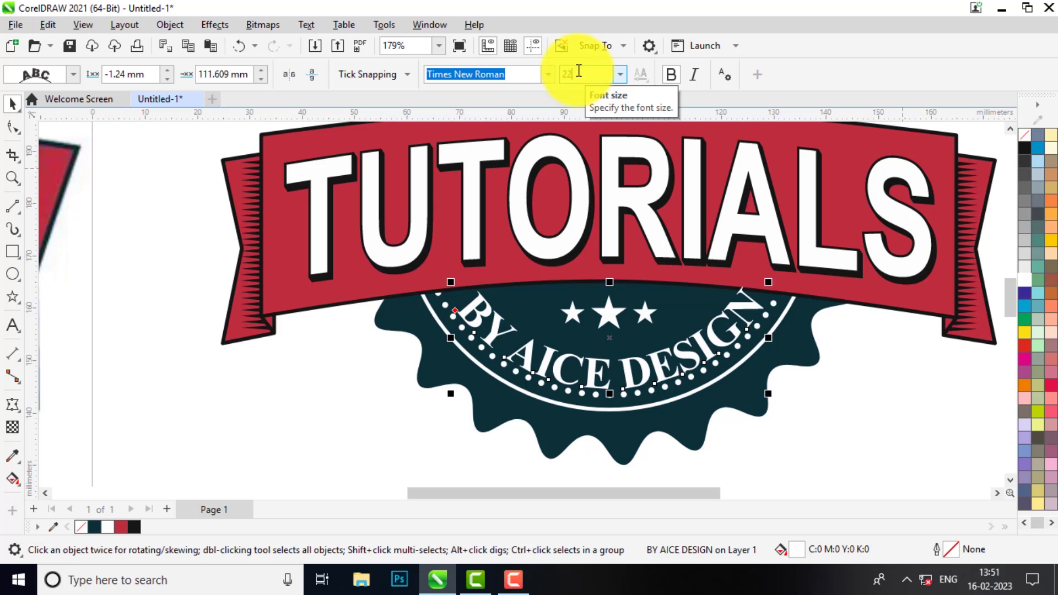
Set the BY AICE DESIGN text to 22 pt and reposition it to -2.0 mm distance from the path and about 108.478 mm offset
key("Return")
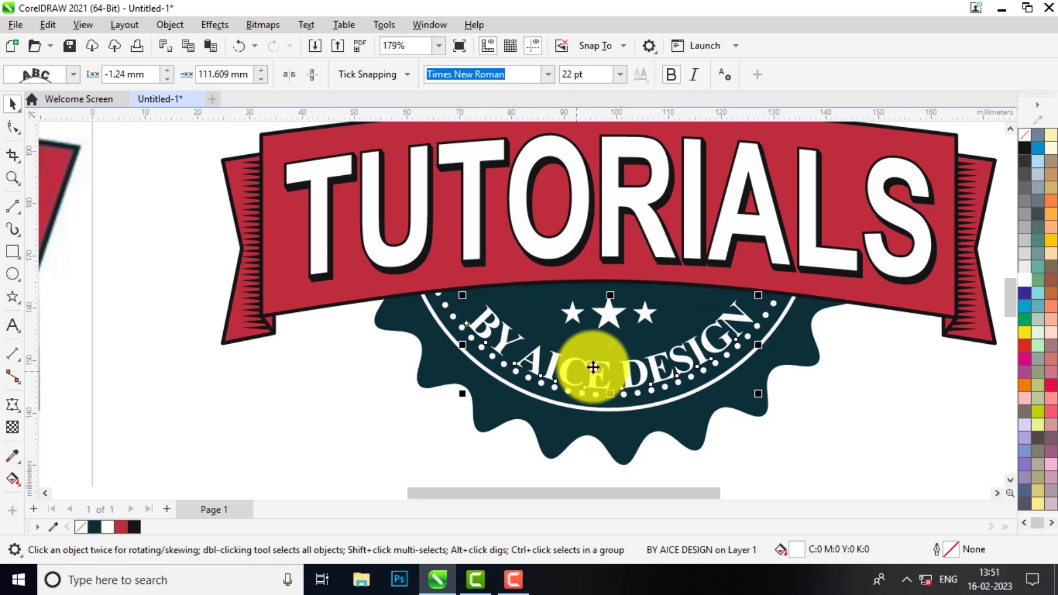
scroll(593, 367, "down", 3)
scroll(586, 361, "up", 6)
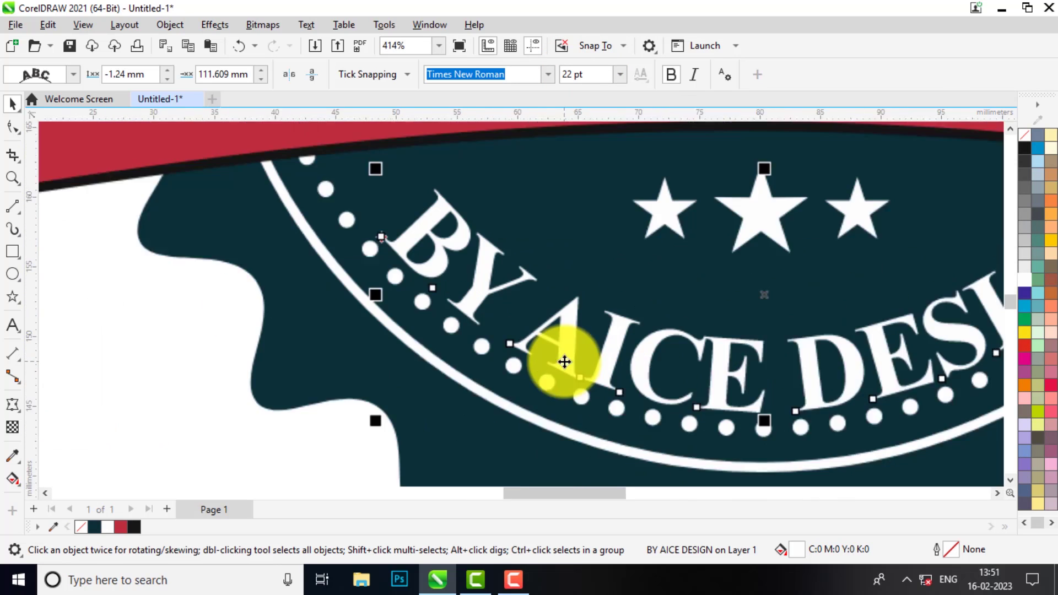
scroll(564, 362, "up", 1)
scroll(314, 192, "up", 2)
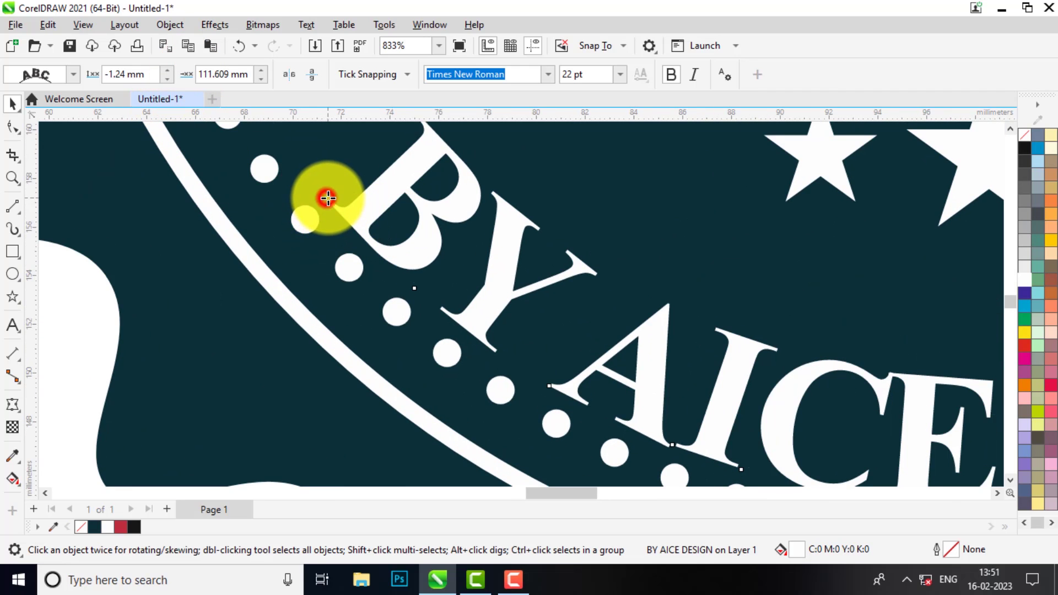
left_click_drag(328, 197, 382, 209)
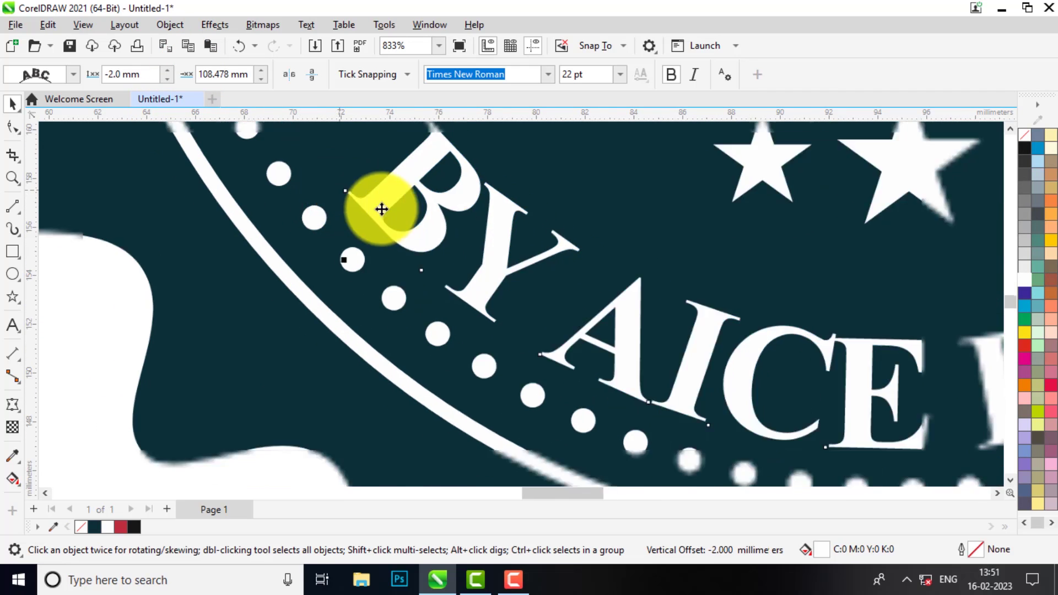
scroll(381, 209, "down", 5)
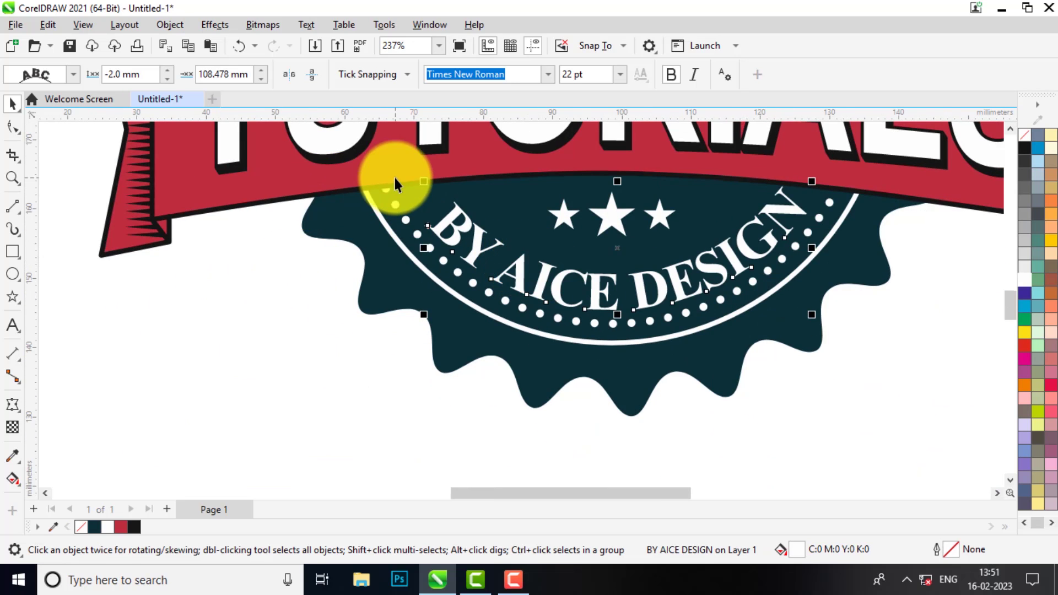
Set the BY AICE DESIGN text's offset along the path to 109.978 mm
scroll(394, 182, "up", 2)
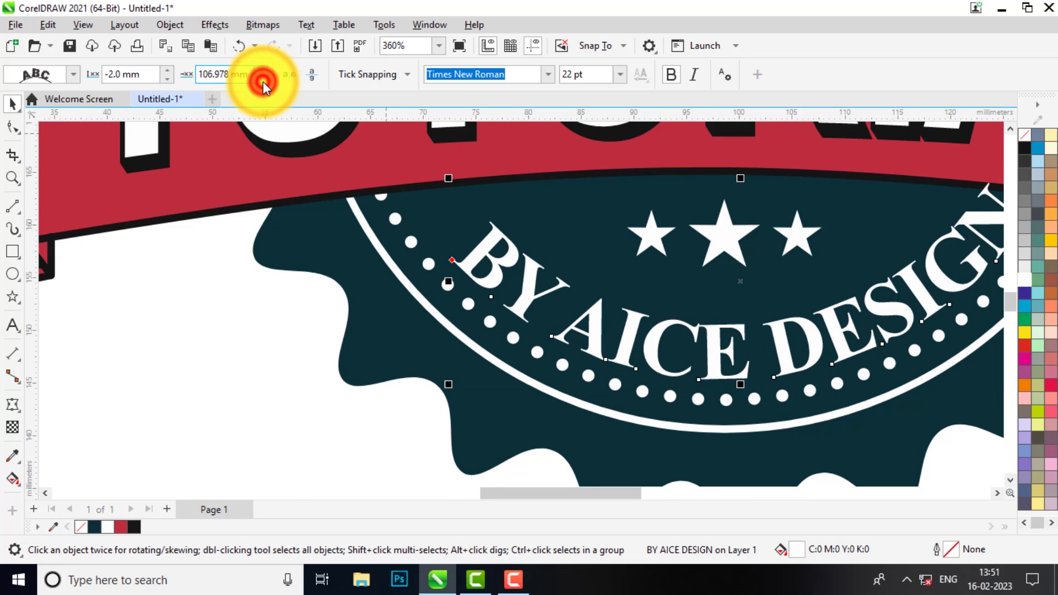
left_click(263, 71)
left_click(263, 71)
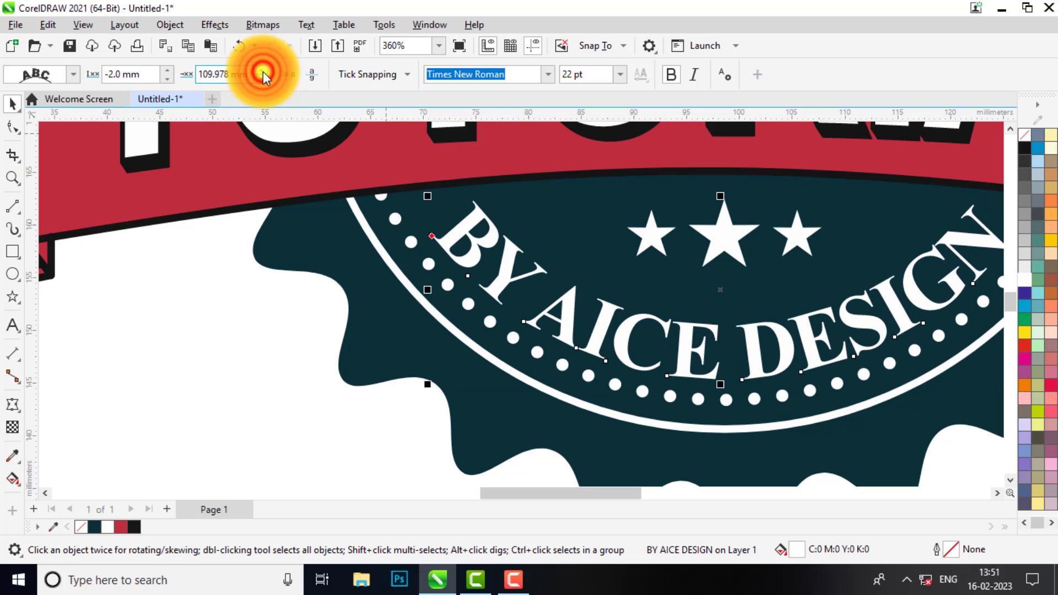
scroll(378, 215, "down", 2)
scroll(542, 258, "down", 4)
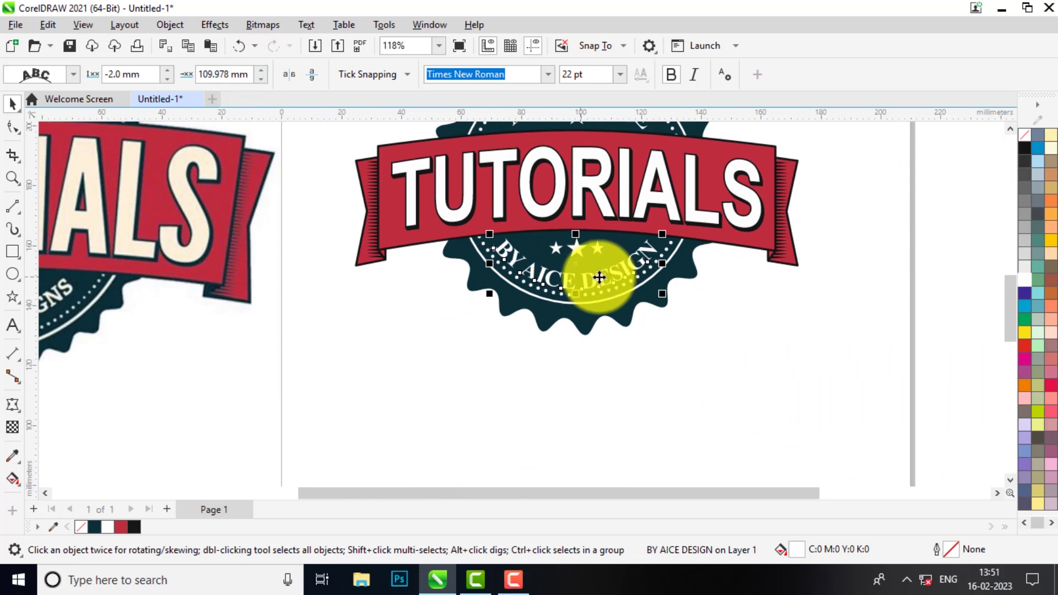
Reposition the BY AICE DESIGN text on its path to about -2.559 mm distance and 108.112 mm offset, and deselect it
scroll(606, 347, "up", 7)
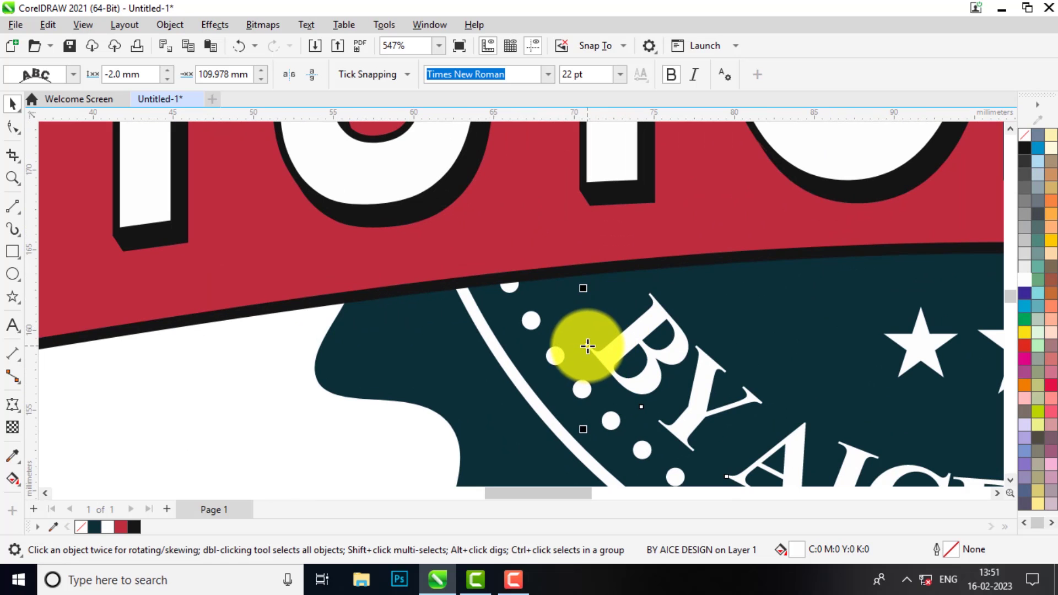
left_click_drag(587, 346, 593, 340)
scroll(593, 340, "down", 6)
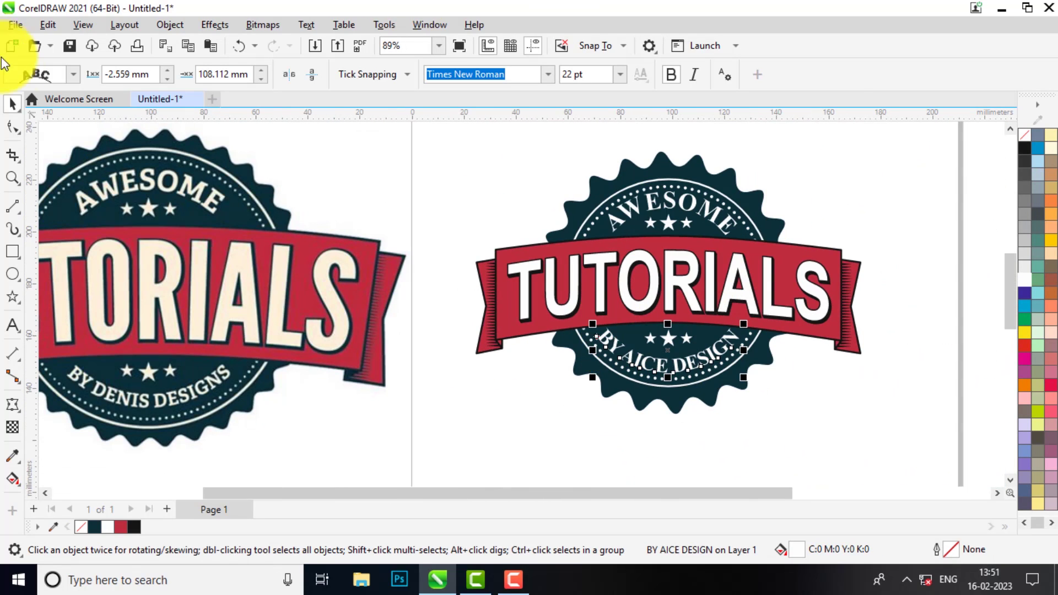
left_click(530, 428)
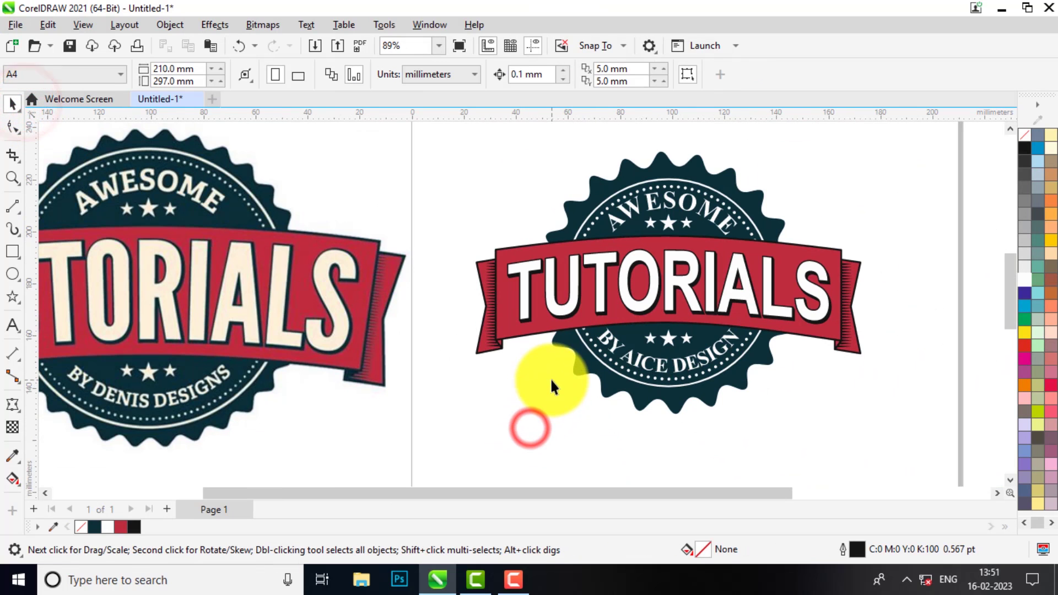
Display the completed TUTORIALS badge in Full Screen Preview
scroll(670, 322, "down", 7)
scroll(478, 276, "up", 1)
scroll(477, 275, "up", 7)
left_click(876, 348)
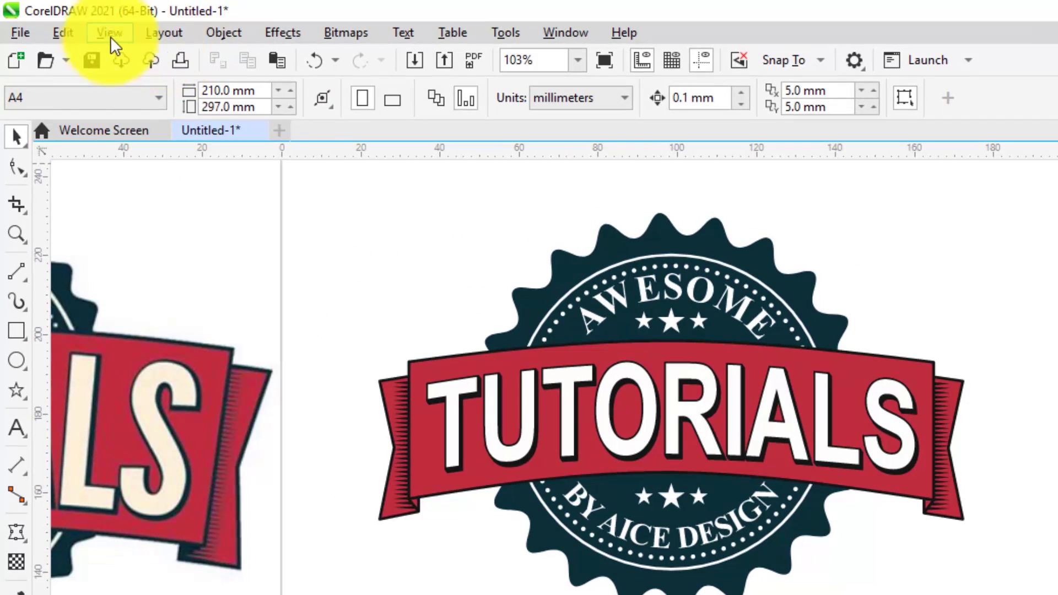
left_click(94, 29)
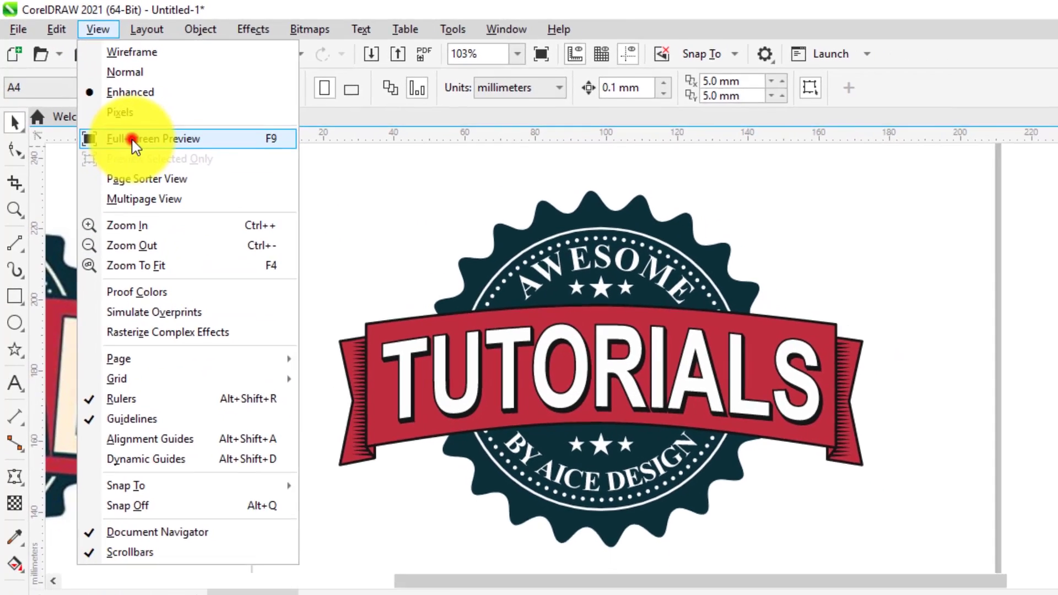
left_click(160, 155)
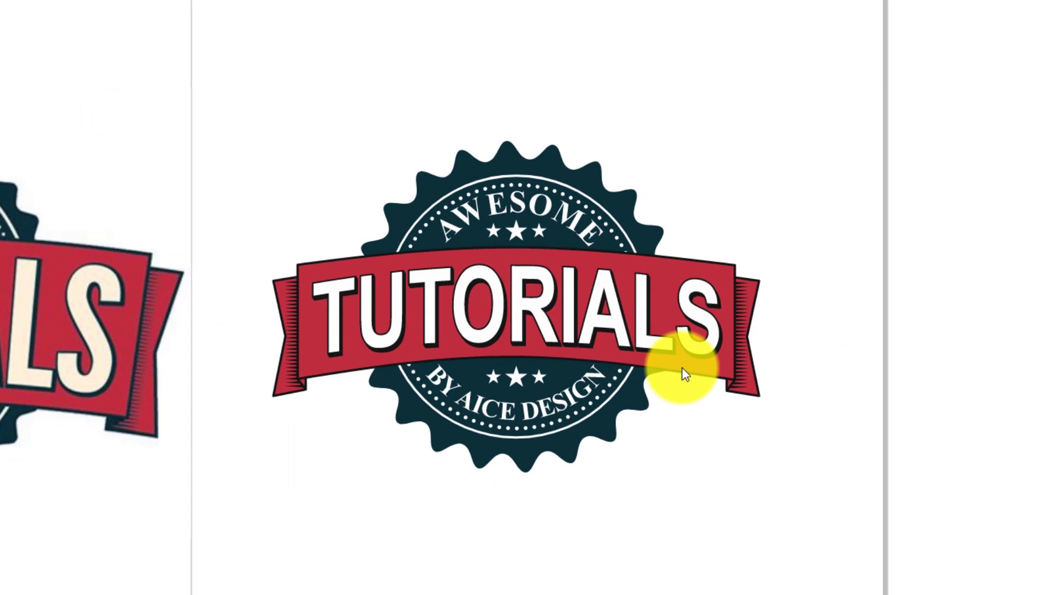